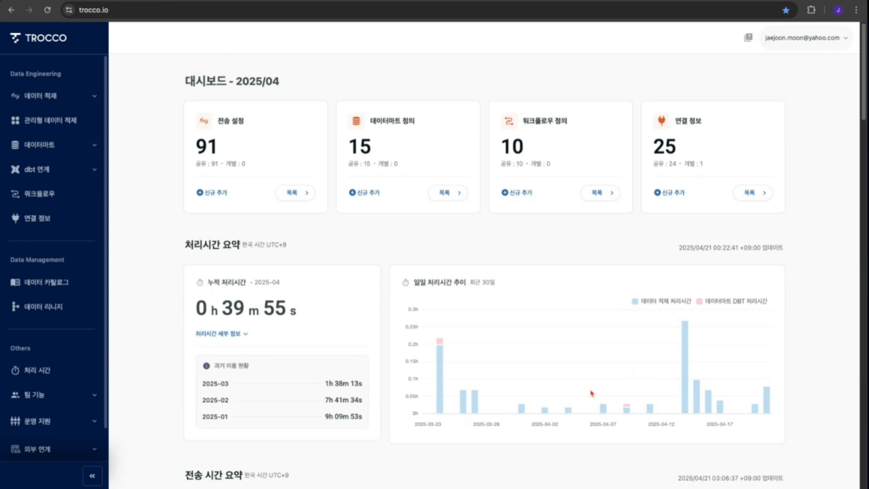
- Scroll through the dashboard's processing time, transfer time and transfer volume summaries
{"action": "scroll", "coordinate": [591, 393], "scroll_direction": "down", "scroll_amount": 6}
{"action": "scroll", "coordinate": [390, 310], "scroll_direction": "down", "scroll_amount": 2}
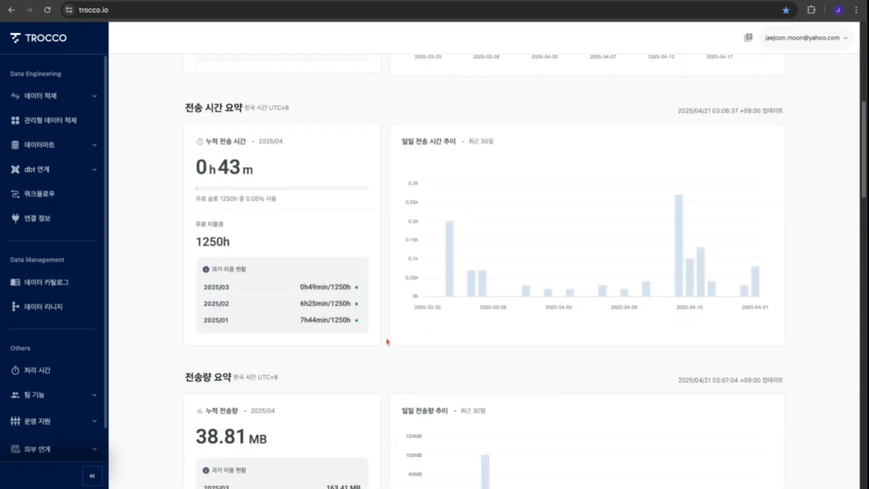
{"action": "scroll", "coordinate": [368, 372], "scroll_direction": "down", "scroll_amount": 6}
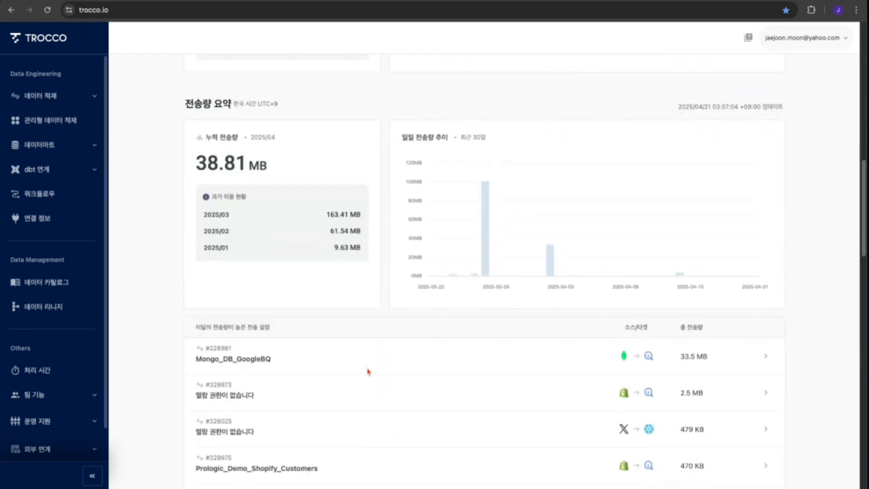
{"action": "scroll", "coordinate": [500, 280], "scroll_direction": "up", "scroll_amount": 1}
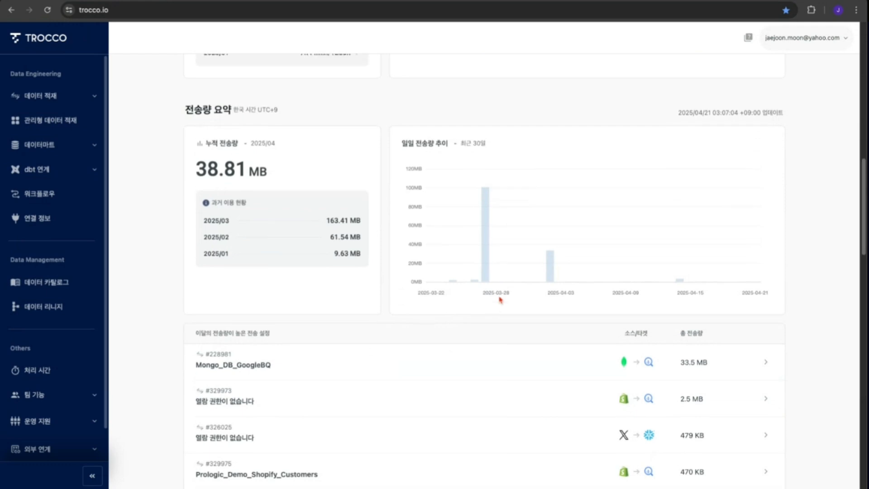
{"action": "scroll", "coordinate": [500, 300], "scroll_direction": "up", "scroll_amount": 1}
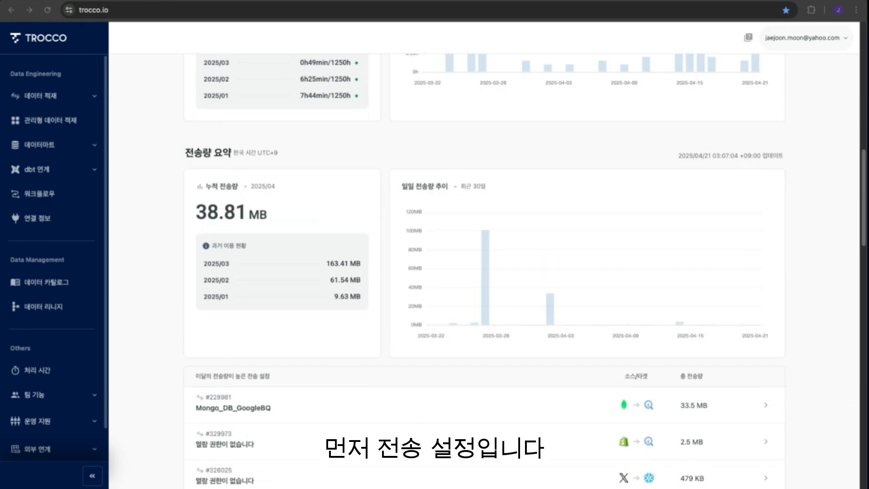
{"action": "scroll", "coordinate": [484, 272], "scroll_direction": "up", "scroll_amount": 13}
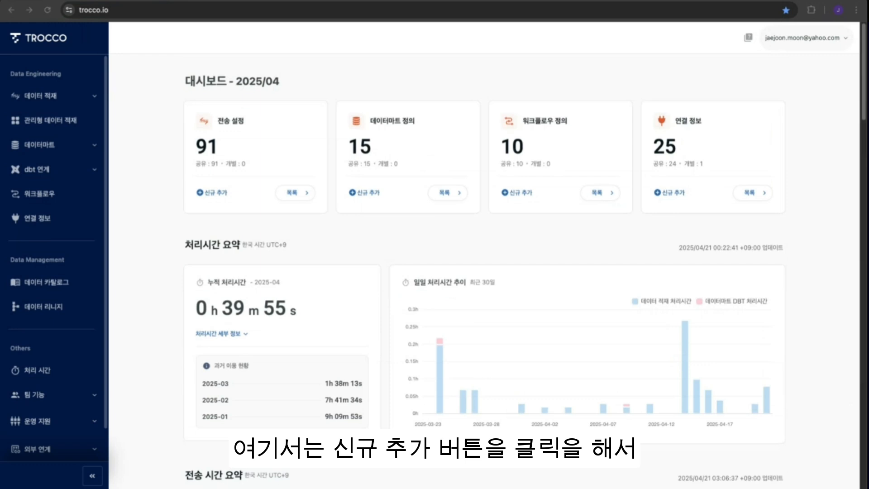
- Start a new transfer setting and choose Salesforce as the source connector
{"action": "left_click", "coordinate": [200, 192]}
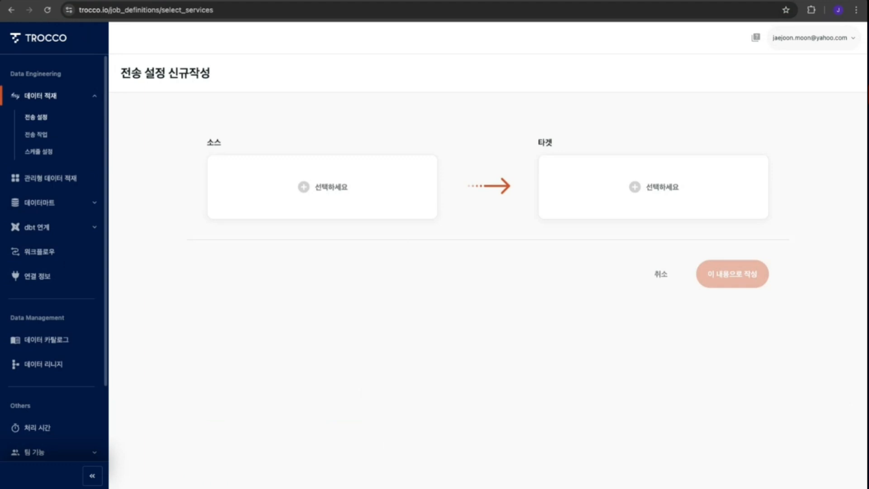
{"action": "left_click", "coordinate": [346, 195]}
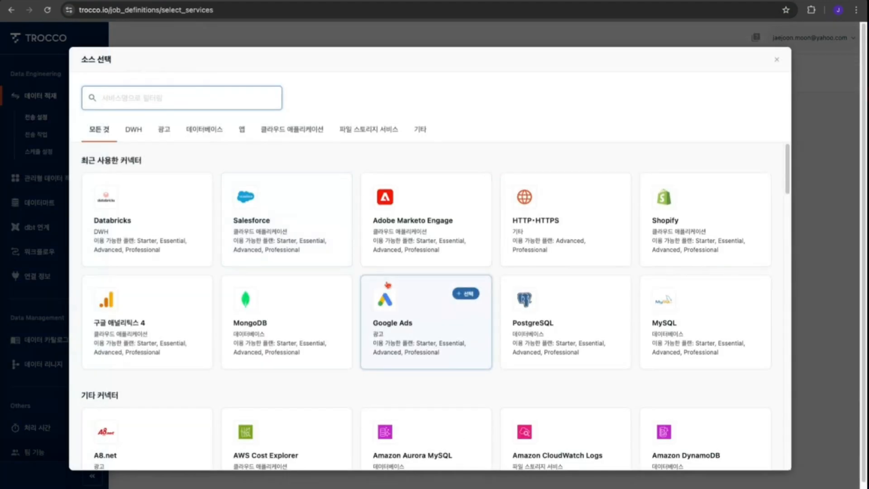
{"action": "left_click", "coordinate": [290, 224]}
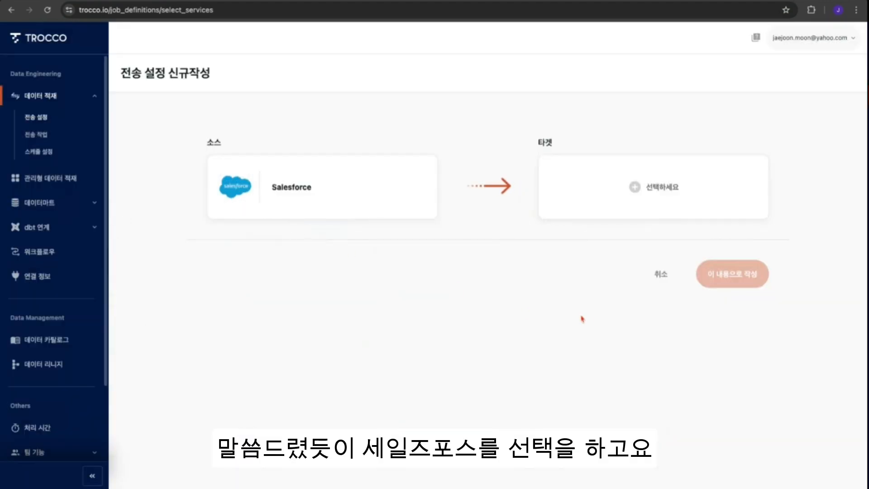
- Choose Databricks as the target connector, browsing the DWH connector category before reselecting it
{"action": "left_click", "coordinate": [688, 194]}
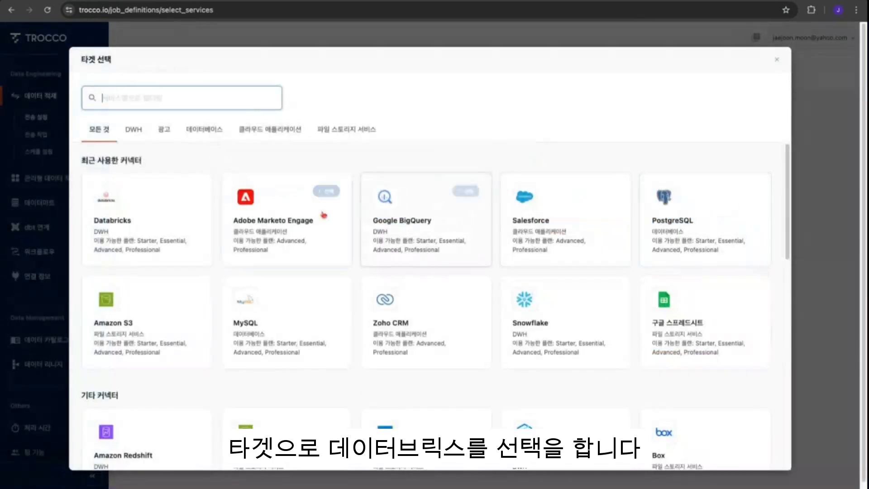
{"action": "left_click", "coordinate": [186, 190]}
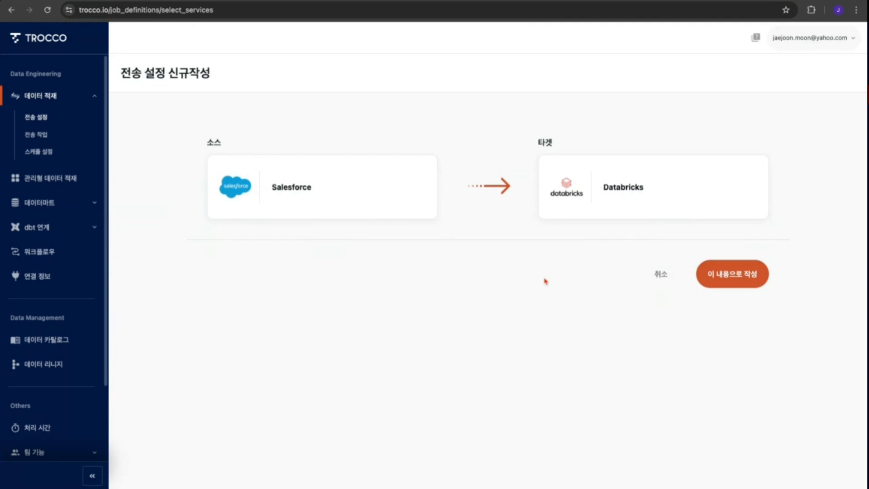
{"action": "left_click", "coordinate": [685, 213]}
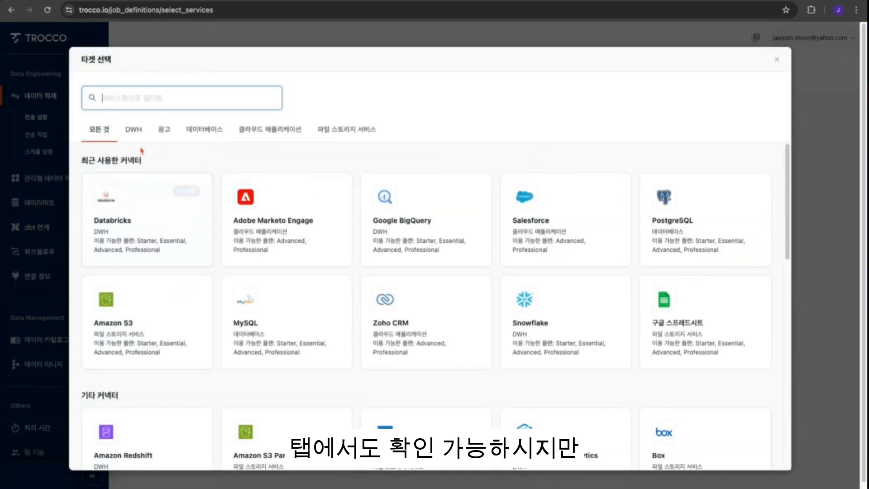
{"action": "left_click", "coordinate": [134, 132]}
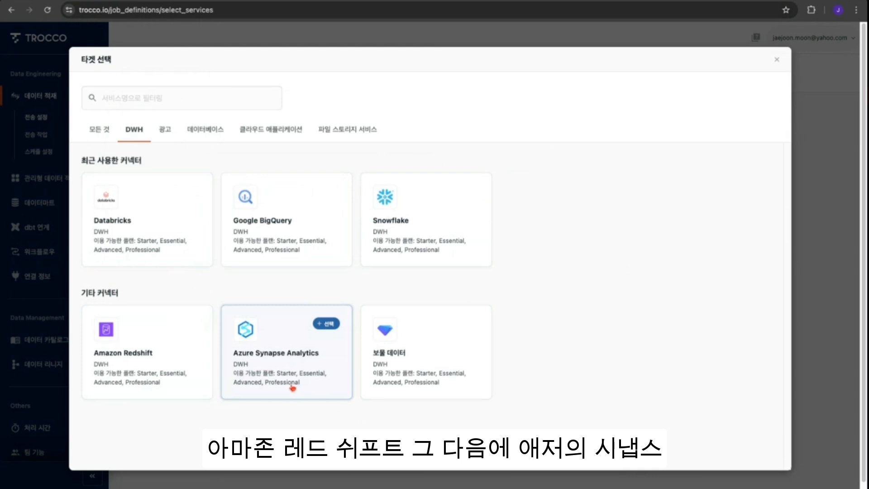
{"action": "left_click", "coordinate": [161, 217]}
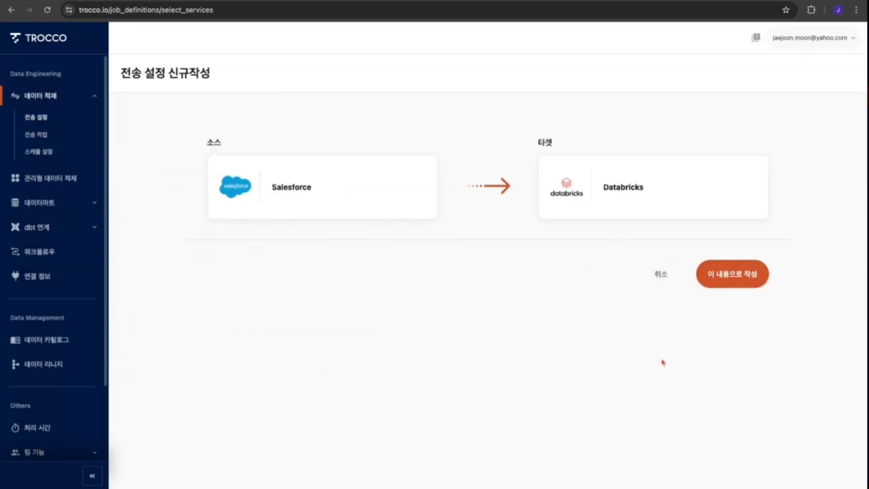
- Create with this source and target, keeping the general mode (data transfer) setting type and continuing
{"action": "left_click", "coordinate": [743, 278]}
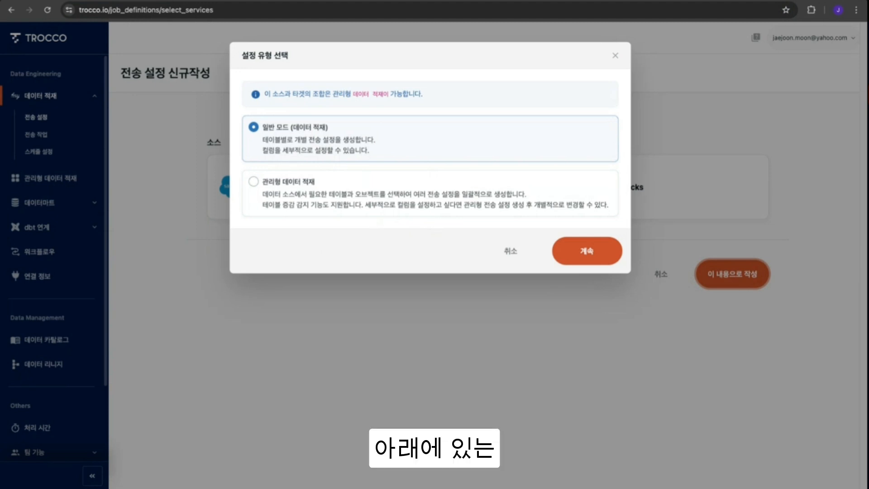
{"action": "left_click", "coordinate": [369, 213]}
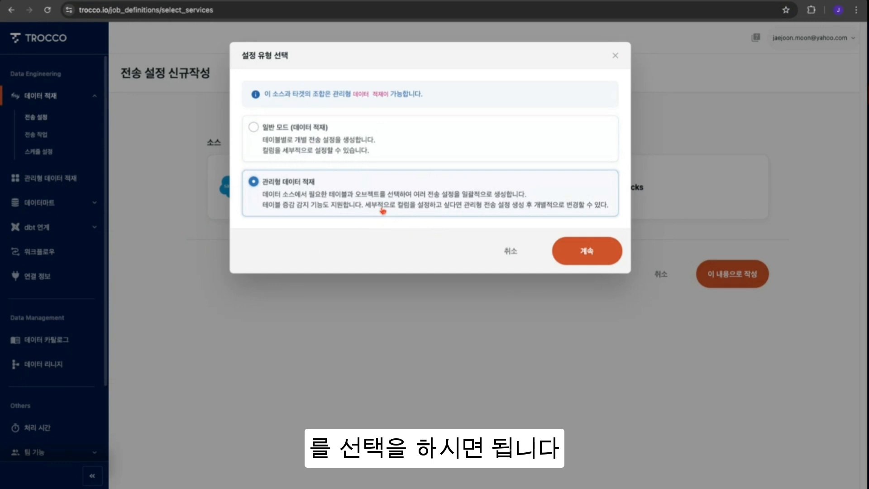
{"action": "left_click", "coordinate": [324, 134]}
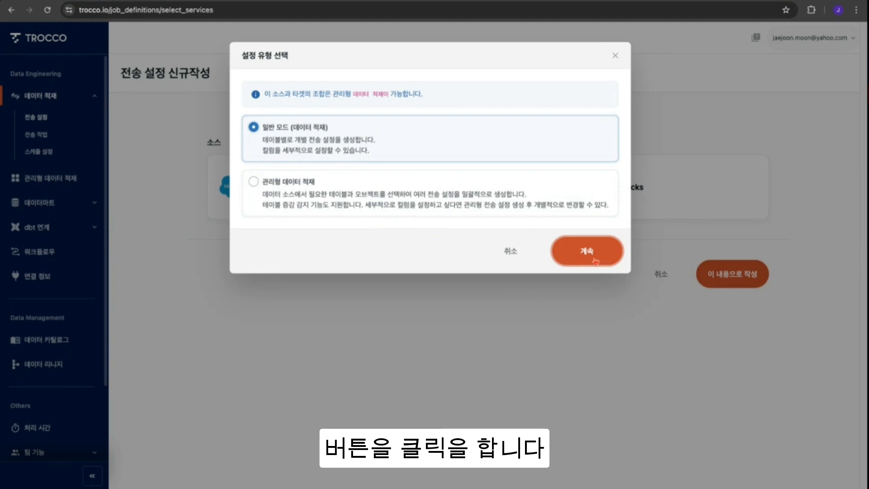
{"action": "left_click", "coordinate": [595, 262]}
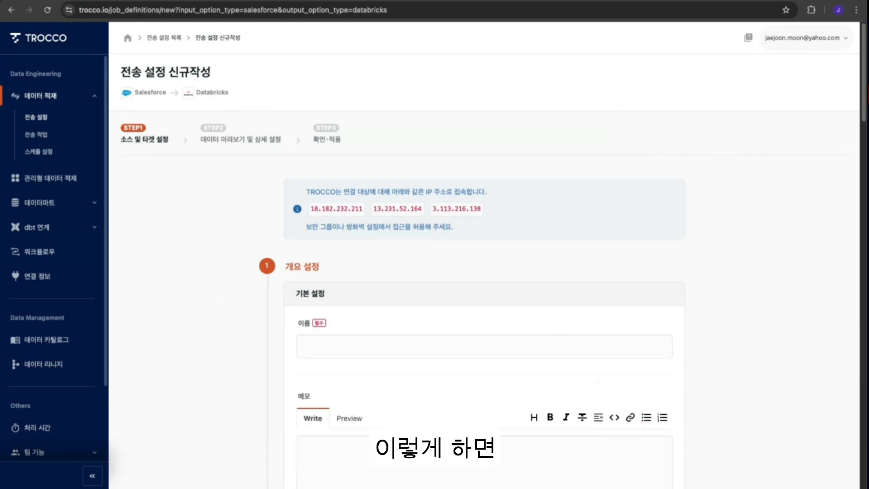
- Name the transfer setting [JJ] SF-DB-Acct-1
{"action": "scroll", "coordinate": [438, 363], "scroll_direction": "down", "scroll_amount": 1}
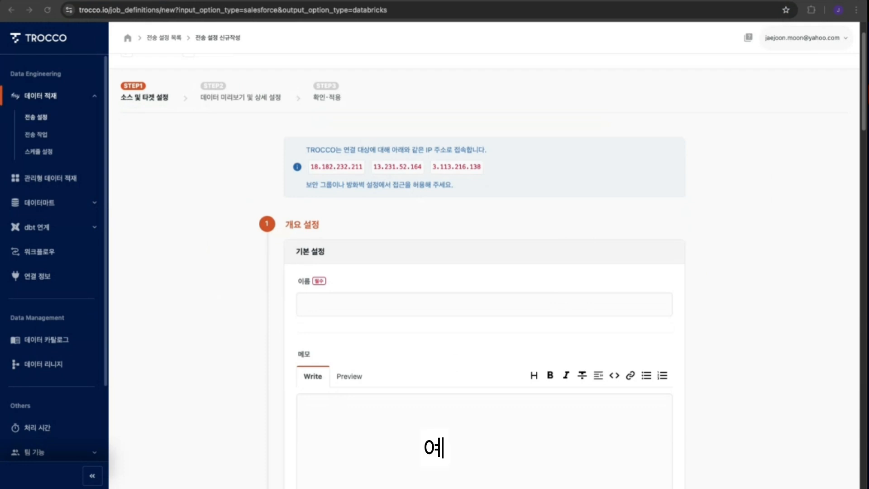
{"action": "left_click", "coordinate": [326, 304]}
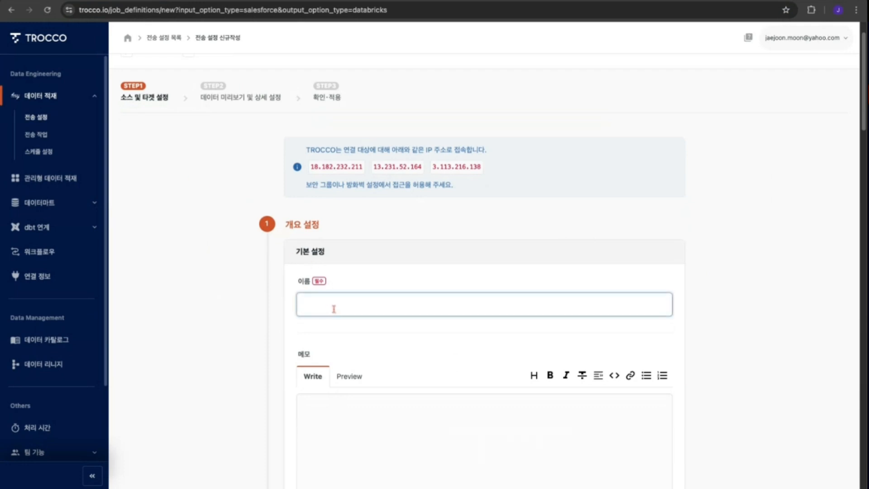
{"action": "type", "text": "[JJ] SF-DB-Acct"}
{"action": "type", "text": "-1"}
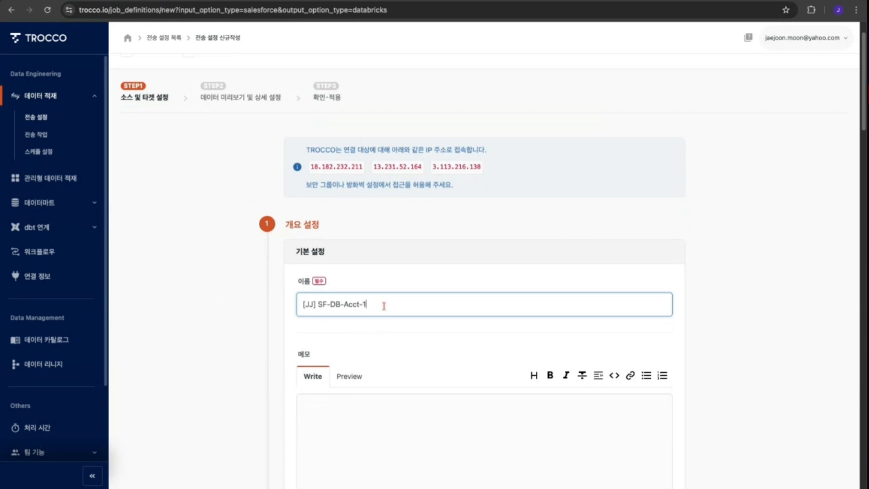
- Paste a memo listing source Salesforce, target Databricks and data Account, and preview it
{"action": "left_click", "coordinate": [758, 375]}
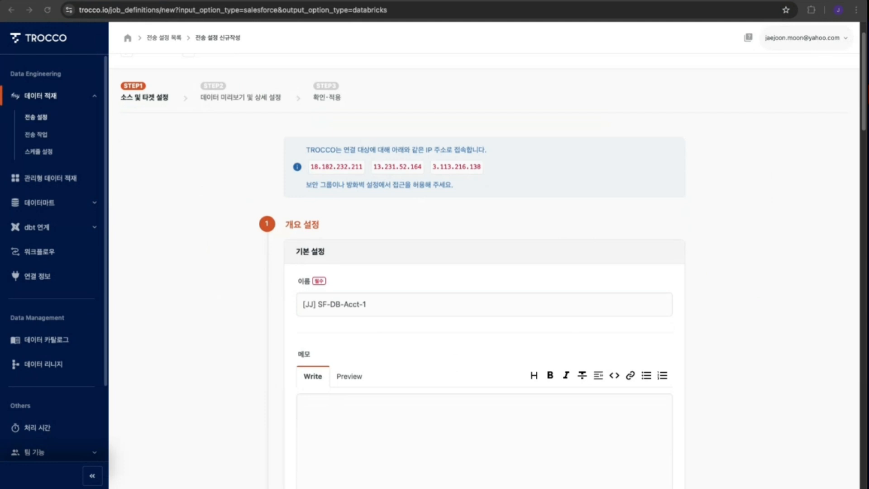
{"action": "left_click", "coordinate": [343, 427]}
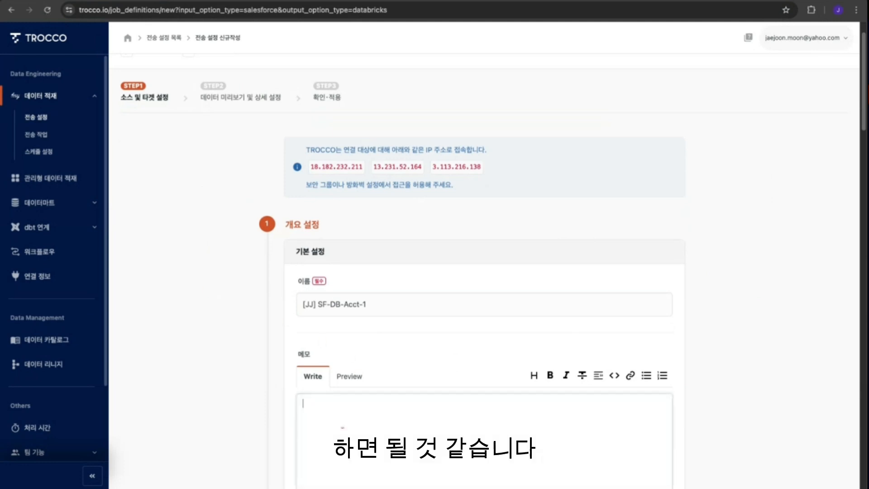
{"action": "key", "text": "ctrl+v"}
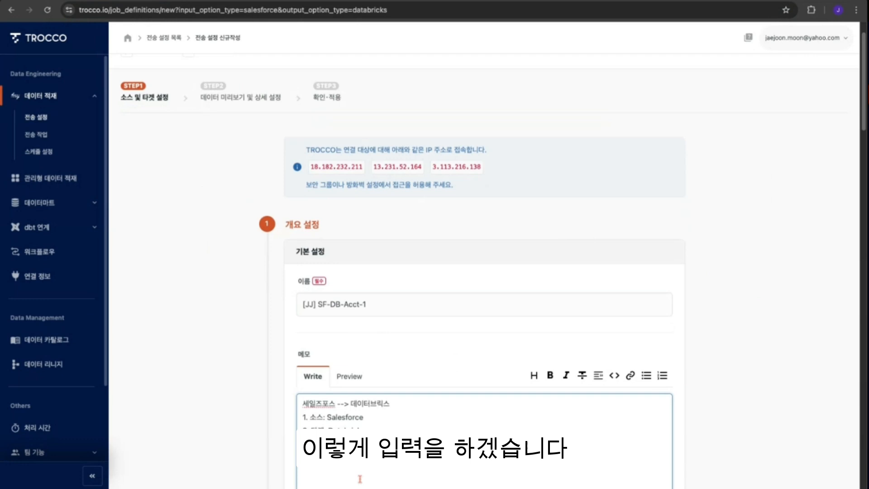
{"action": "key", "text": "BackSpace"}
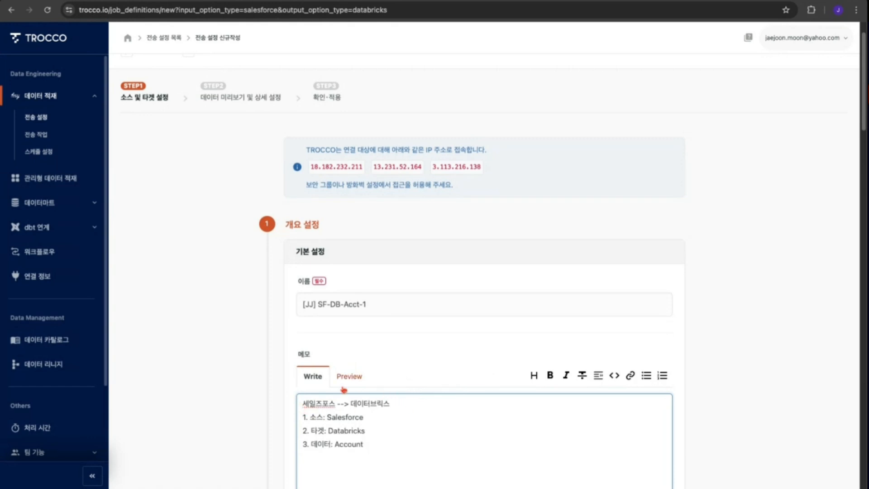
{"action": "left_click", "coordinate": [349, 376]}
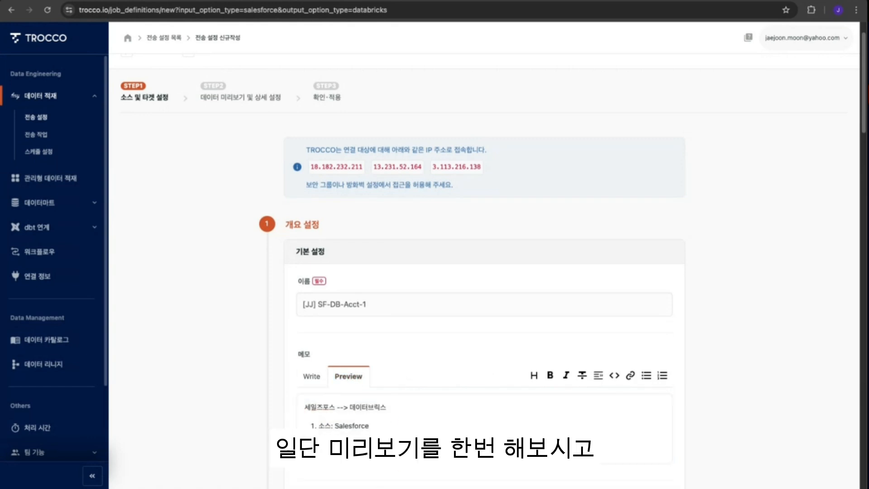
{"action": "left_click", "coordinate": [312, 376]}
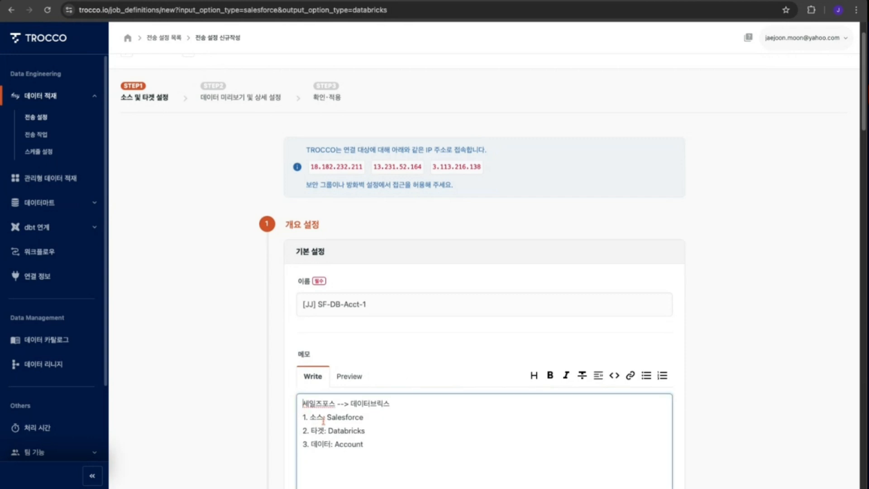
- Add a ### heading and > quote markers to the memo's list lines, then preview the memo
{"action": "type", "text": "###"}
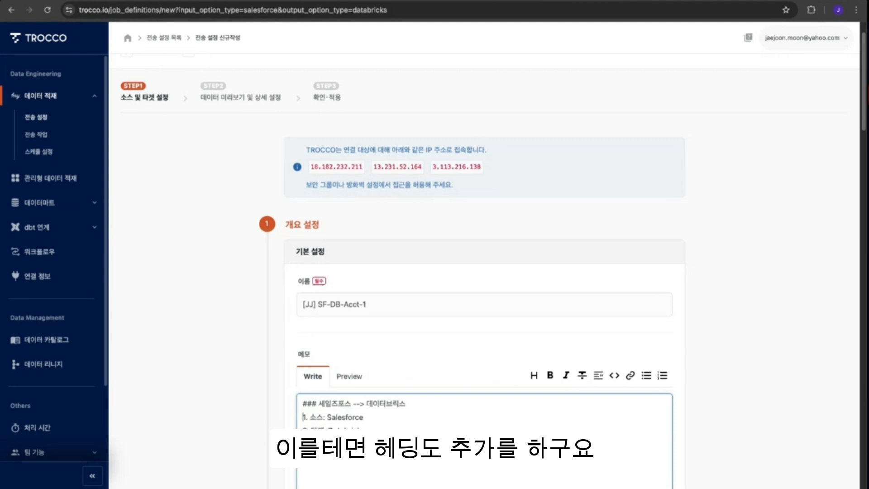
{"action": "type", "text": " >"}
{"action": "key", "text": "Left"}
{"action": "key", "text": "Left"}
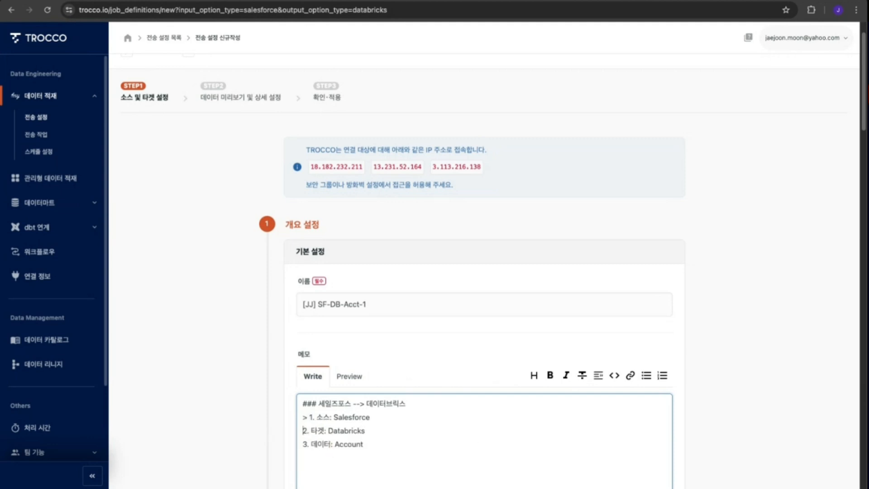
{"action": "type", "text": "> "}
{"action": "type", "text": ">"}
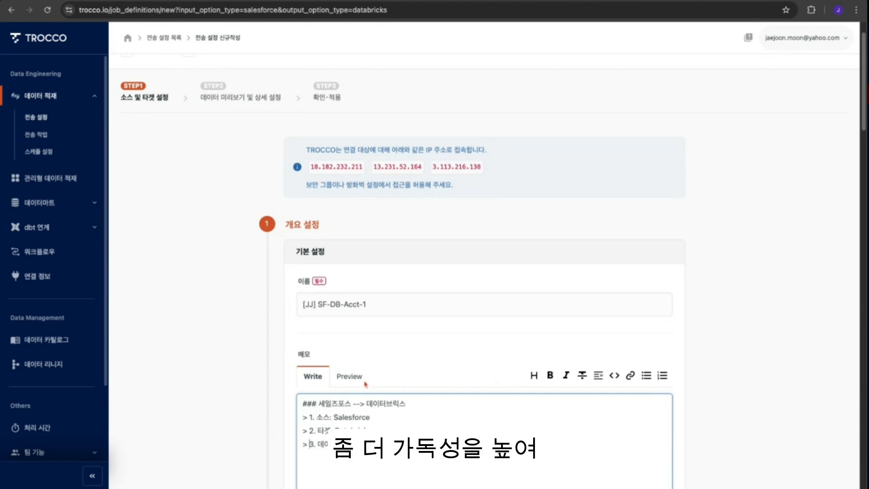
{"action": "left_click", "coordinate": [350, 377]}
{"action": "scroll", "coordinate": [548, 385], "scroll_direction": "down", "scroll_amount": 1}
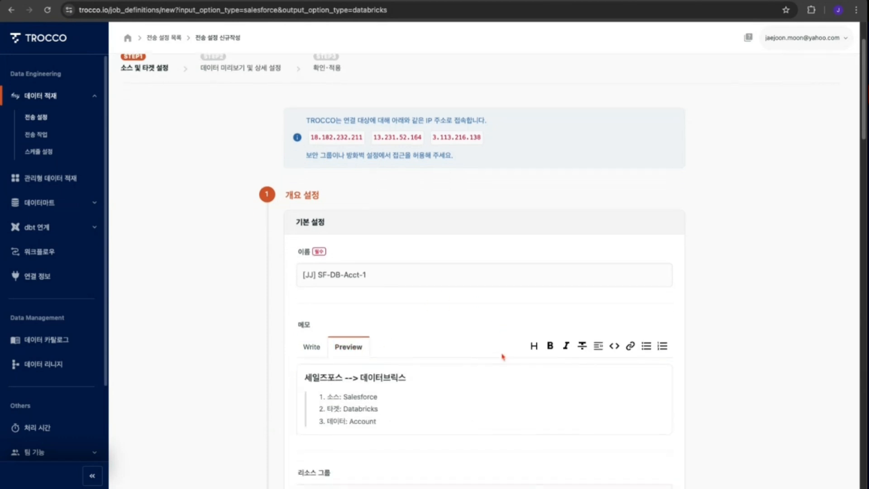
- Assign the transfer setting to the Korean Team Resources resource group
{"action": "scroll", "coordinate": [548, 385], "scroll_direction": "down", "scroll_amount": 4}
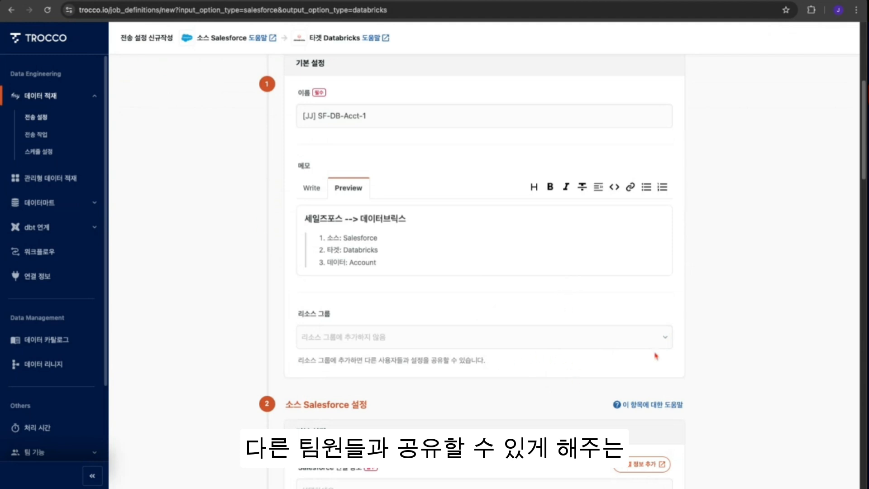
{"action": "left_click", "coordinate": [667, 344]}
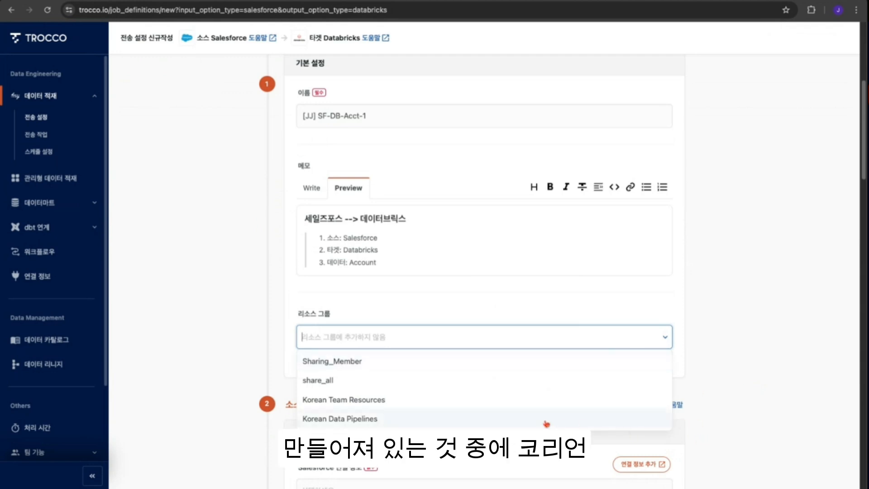
{"action": "left_click", "coordinate": [359, 401]}
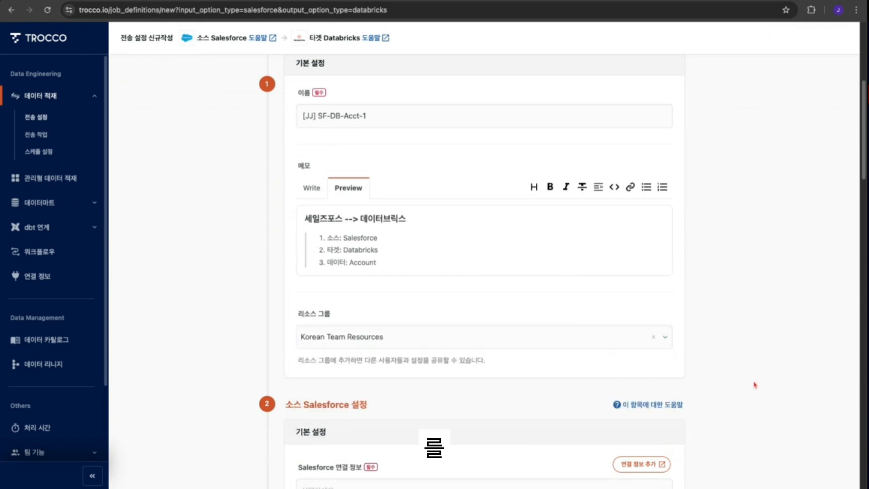
{"action": "scroll", "coordinate": [722, 401], "scroll_direction": "down", "scroll_amount": 2}
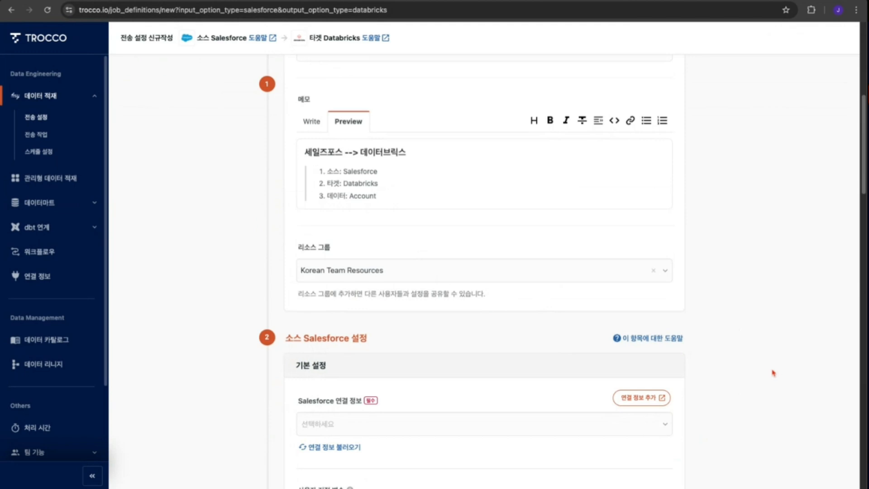
{"action": "scroll", "coordinate": [771, 374], "scroll_direction": "down", "scroll_amount": 1}
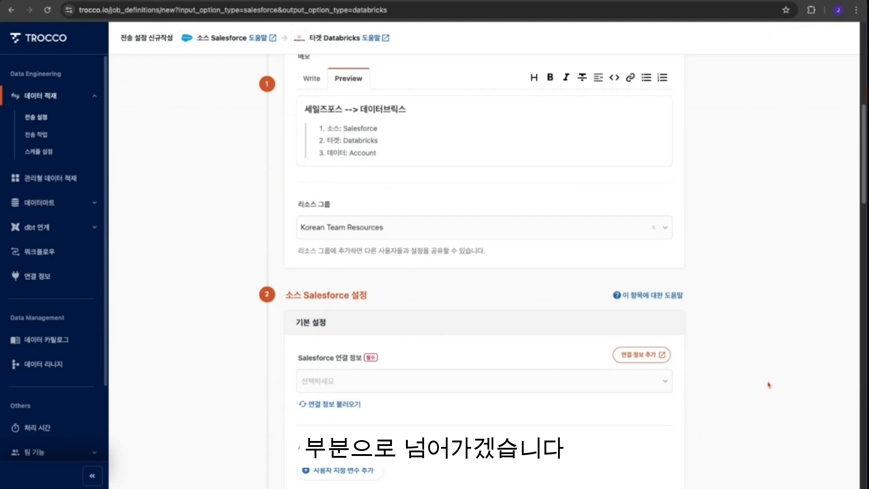
- Select global-data as the Salesforce connection for the source settings
{"action": "scroll", "coordinate": [768, 384], "scroll_direction": "down", "scroll_amount": 3}
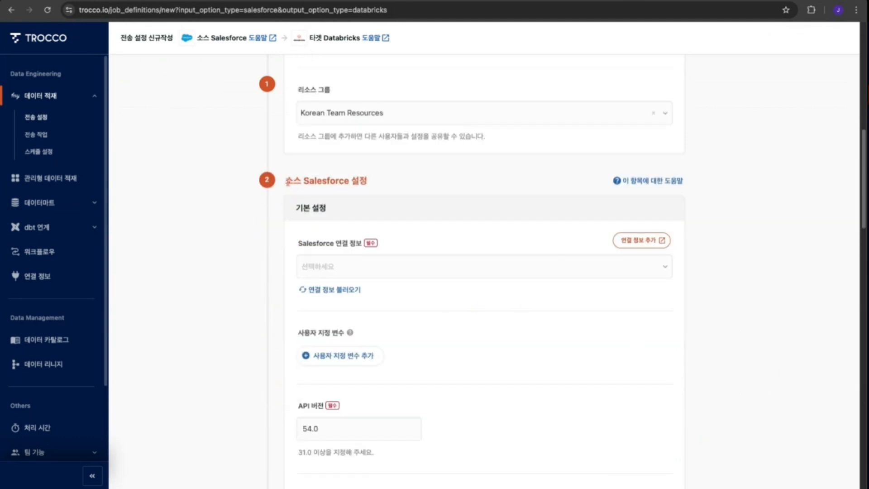
{"action": "left_click_drag", "start_coordinate": [287, 181], "coordinate": [367, 181]}
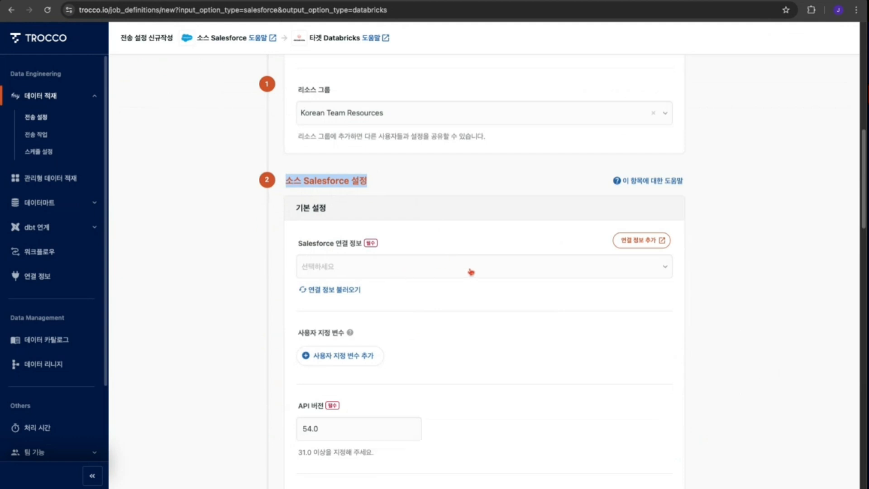
{"action": "left_click", "coordinate": [567, 277]}
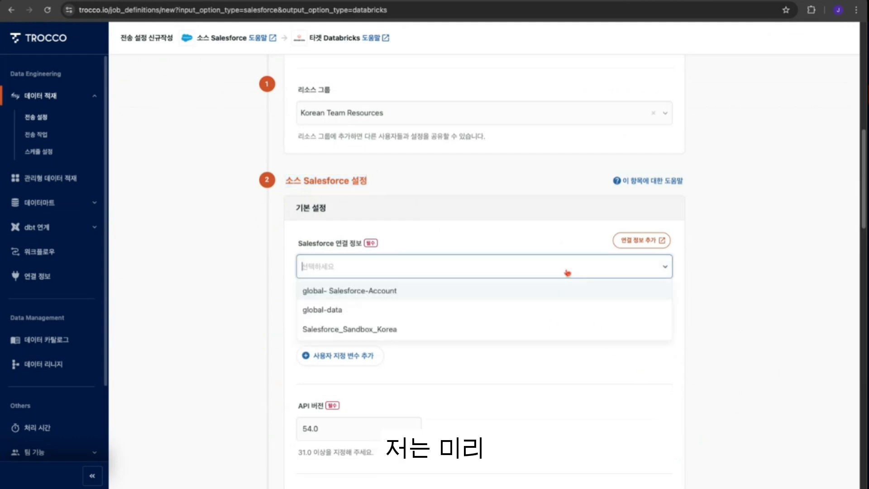
{"action": "left_click", "coordinate": [333, 312]}
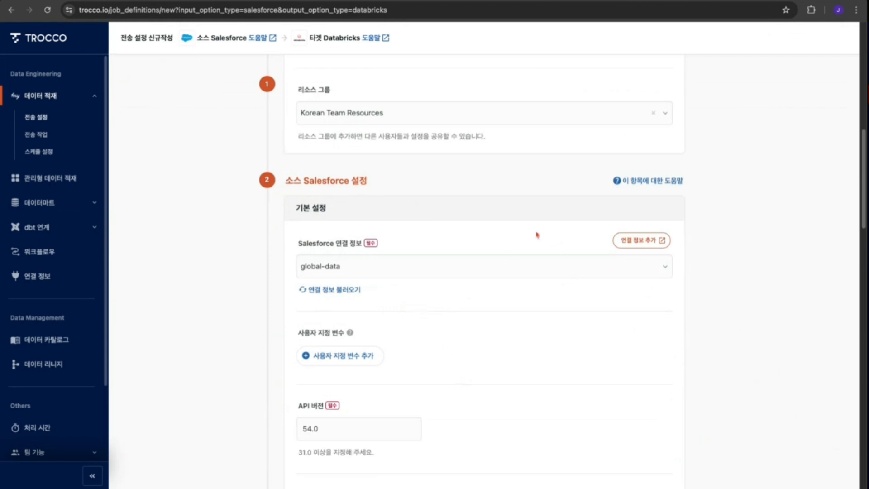
- Open the new Salesforce connection page and examine its authentication method and sandbox options
{"action": "left_click", "coordinate": [643, 241]}
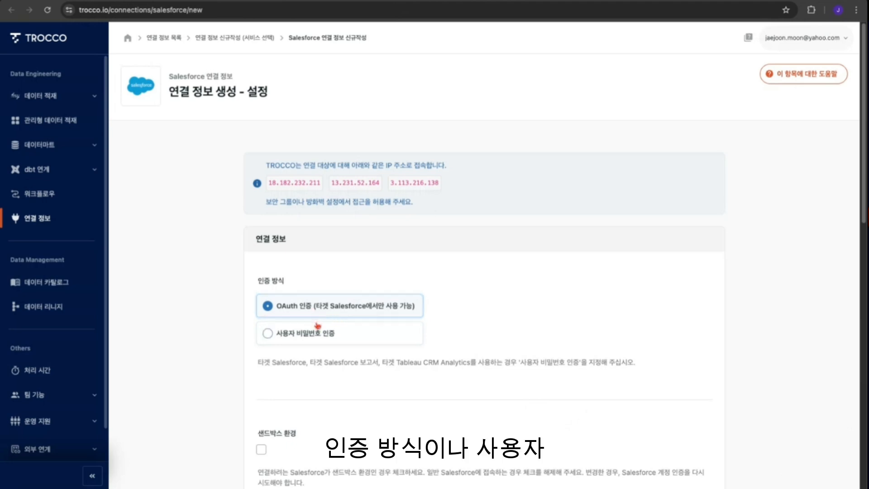
{"action": "left_click", "coordinate": [314, 337]}
{"action": "left_click", "coordinate": [319, 315]}
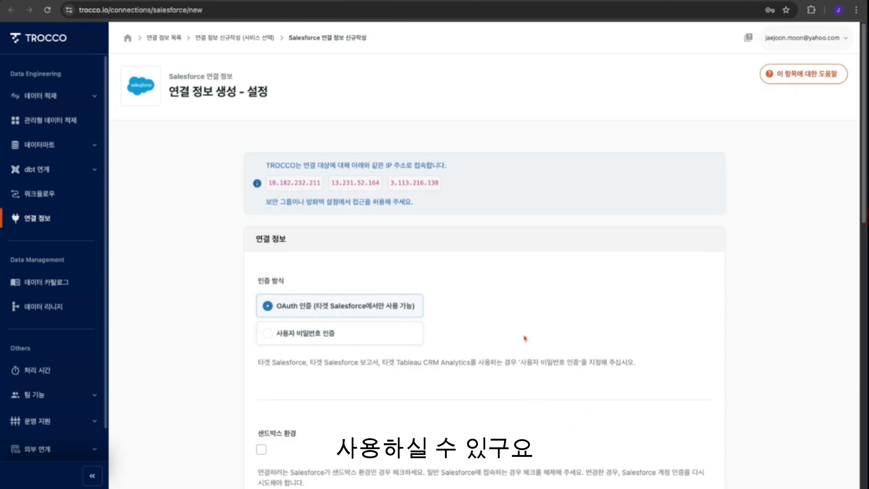
{"action": "scroll", "coordinate": [521, 375], "scroll_direction": "down", "scroll_amount": 2}
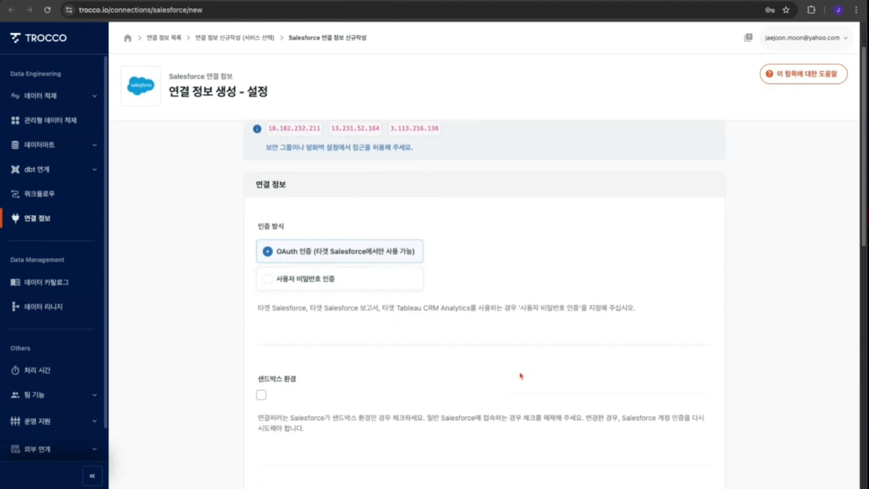
{"action": "scroll", "coordinate": [521, 376], "scroll_direction": "down", "scroll_amount": 1}
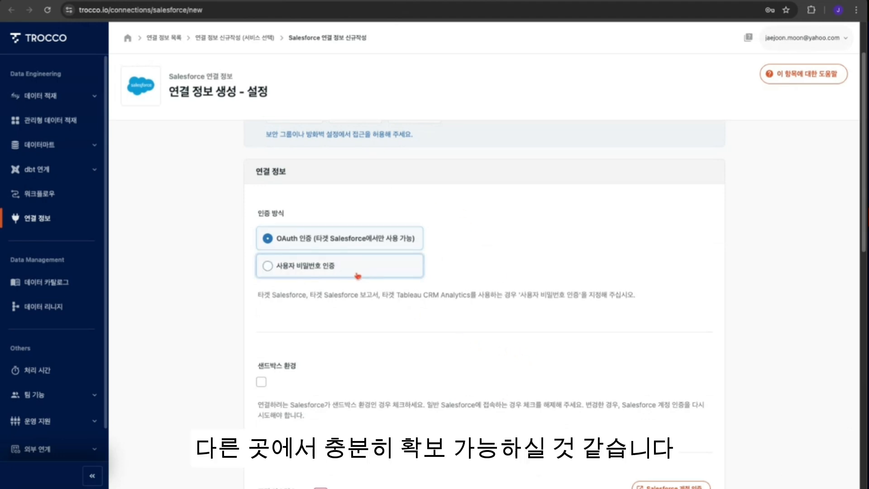
{"action": "scroll", "coordinate": [460, 377], "scroll_direction": "down", "scroll_amount": 4}
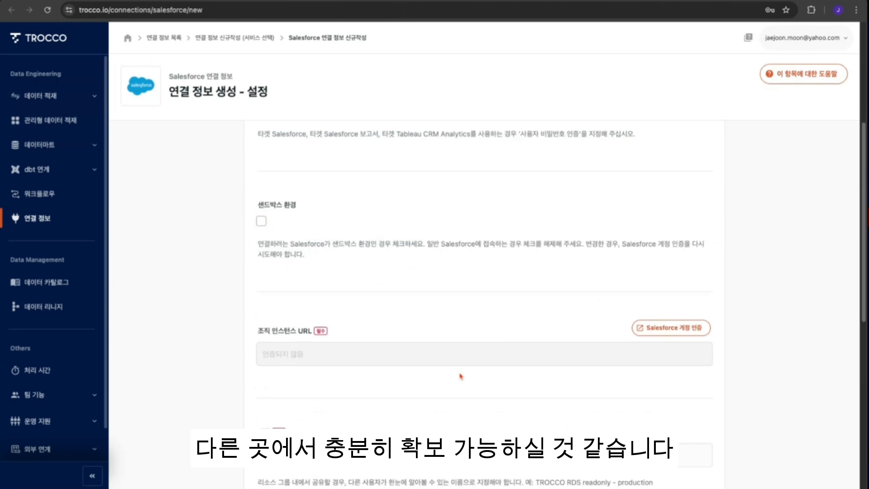
{"action": "scroll", "coordinate": [461, 376], "scroll_direction": "up", "scroll_amount": 5}
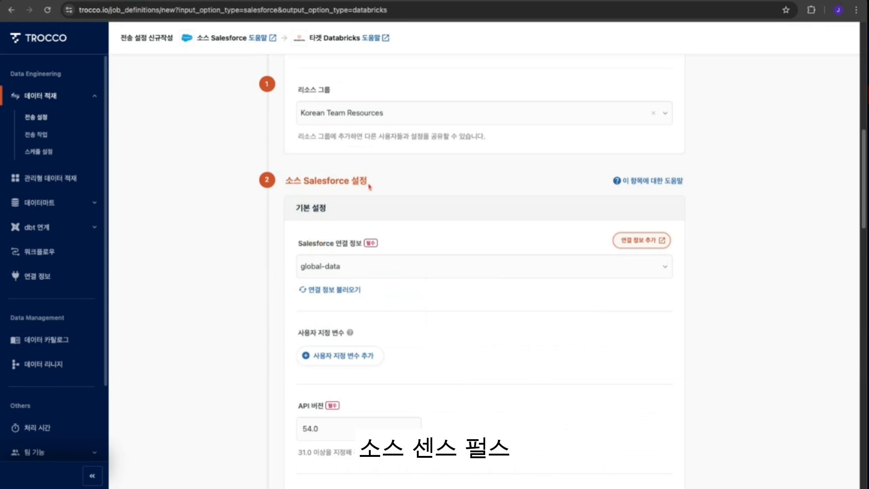
- Review the Salesforce connection choice and the API version field, leaving both as they are
{"action": "left_click", "coordinate": [490, 275]}
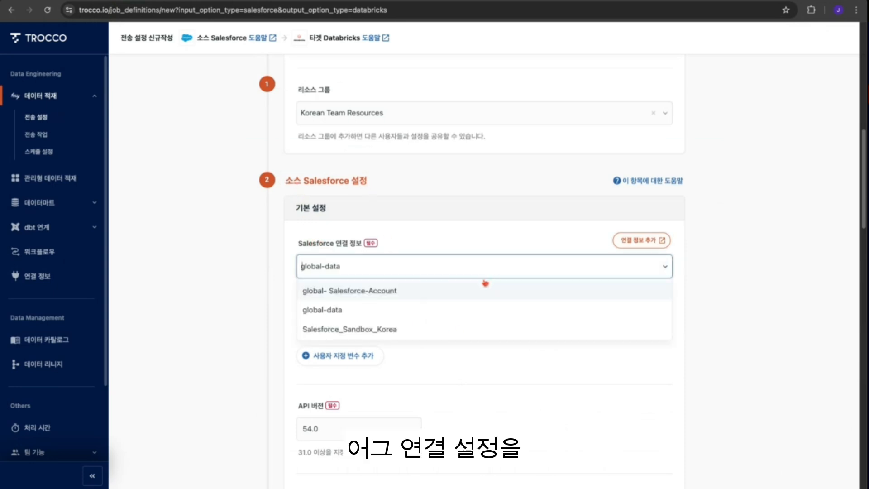
{"action": "left_click", "coordinate": [342, 316]}
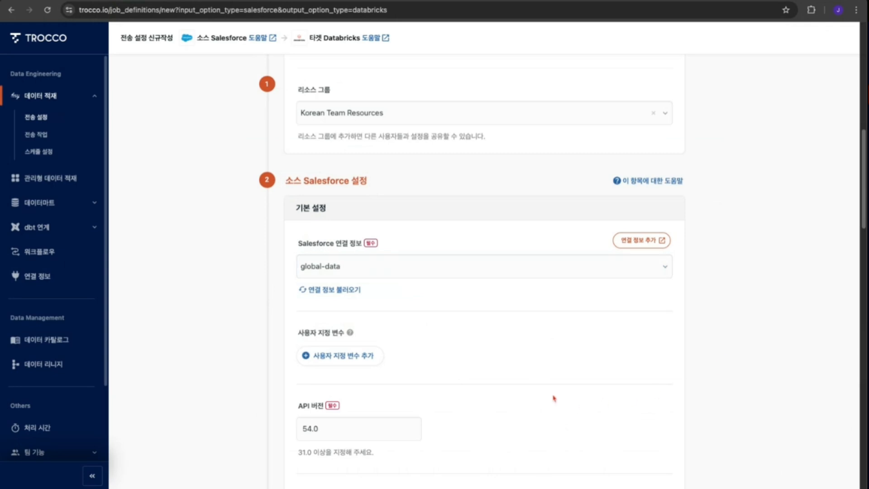
{"action": "scroll", "coordinate": [534, 394], "scroll_direction": "down", "scroll_amount": 1}
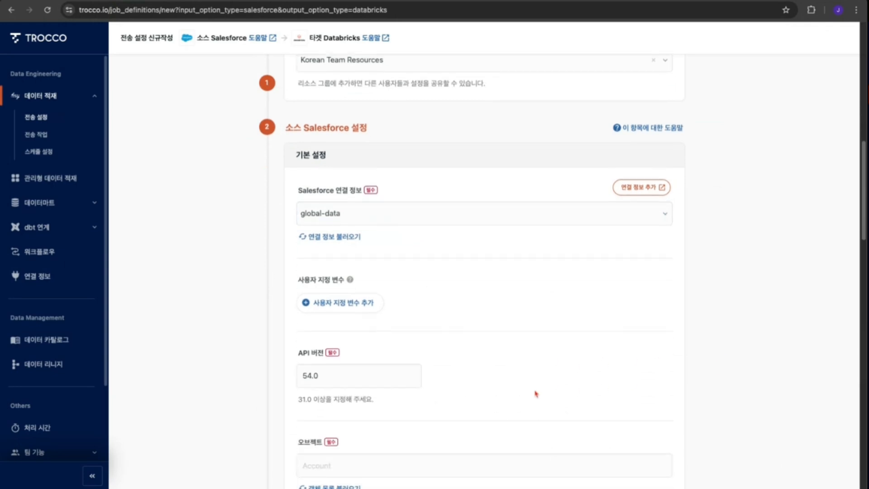
{"action": "left_click", "coordinate": [345, 381]}
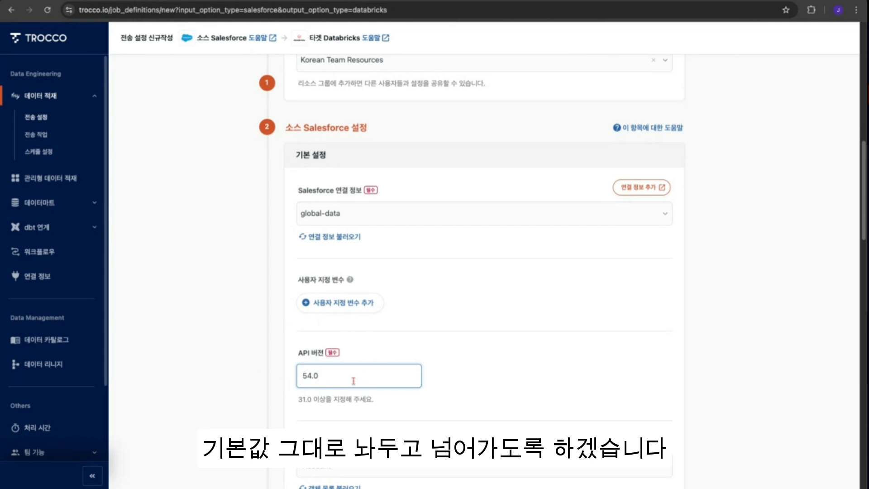
{"action": "left_click", "coordinate": [570, 391]}
{"action": "scroll", "coordinate": [559, 400], "scroll_direction": "down", "scroll_amount": 2}
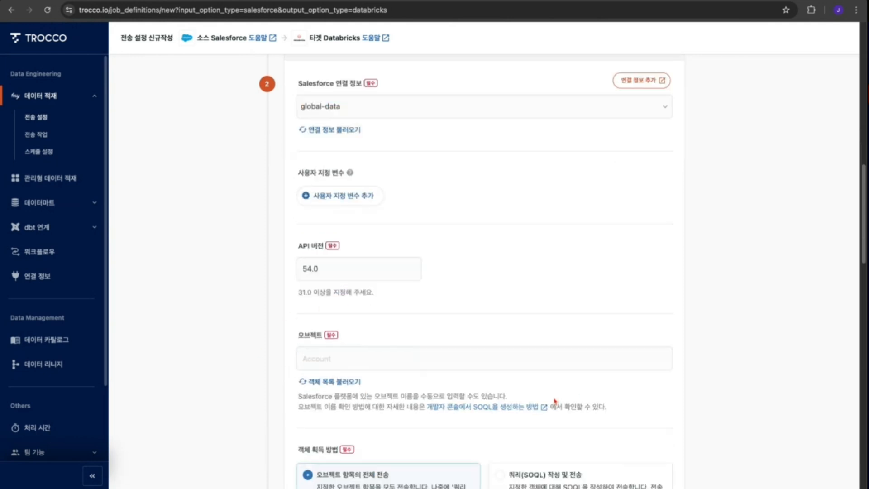
- Set the Salesforce source object to Account
{"action": "left_click", "coordinate": [349, 357]}
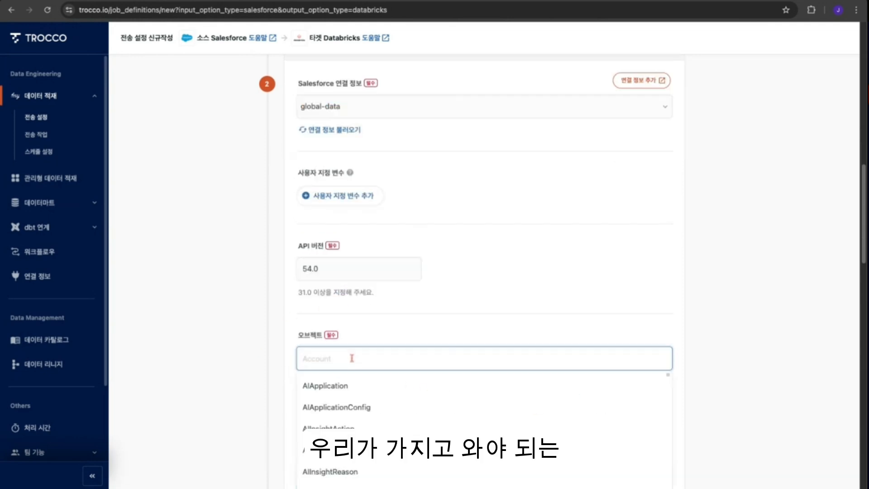
{"action": "scroll", "coordinate": [393, 423], "scroll_direction": "down", "scroll_amount": 2}
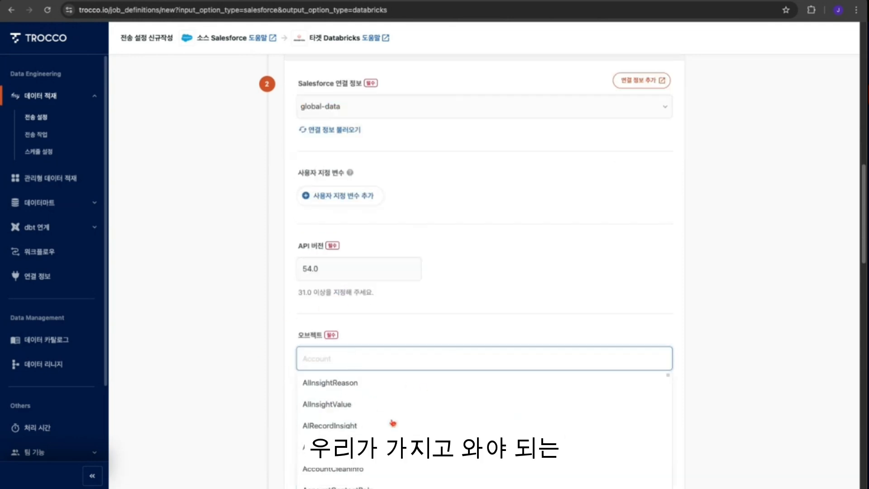
{"action": "left_click", "coordinate": [332, 448]}
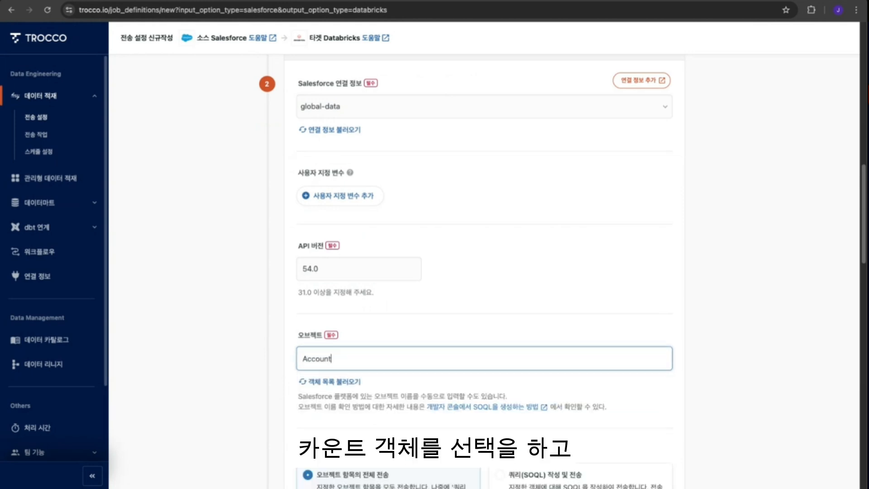
{"action": "left_click", "coordinate": [731, 402]}
- Try the SOQL query retrieval method, then switch back to transferring all object fields
{"action": "scroll", "coordinate": [729, 403], "scroll_direction": "down", "scroll_amount": 4}
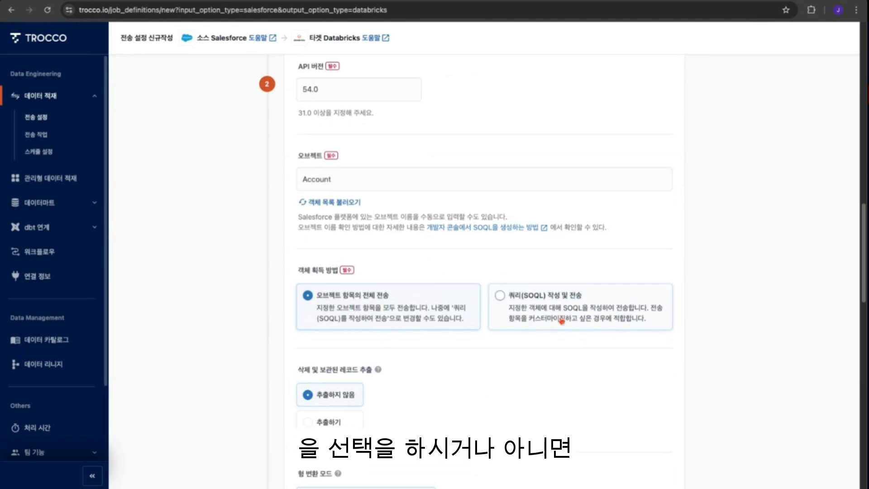
{"action": "left_click", "coordinate": [575, 320]}
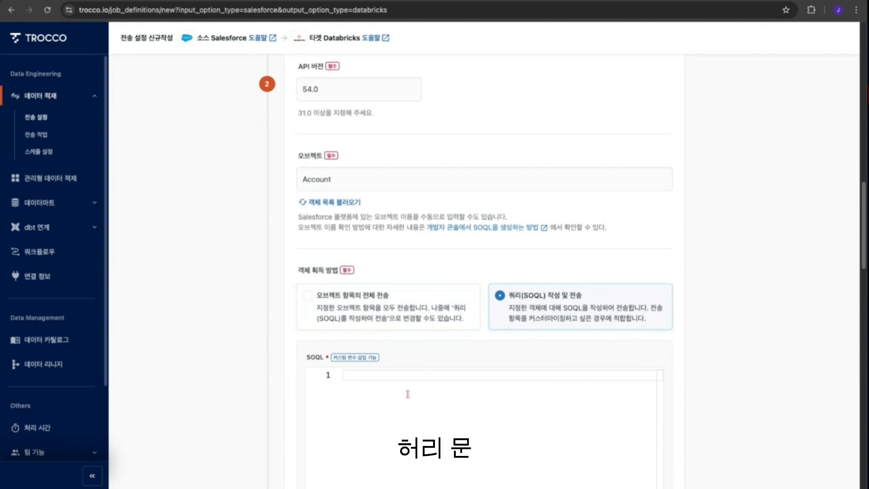
{"action": "left_click", "coordinate": [374, 384]}
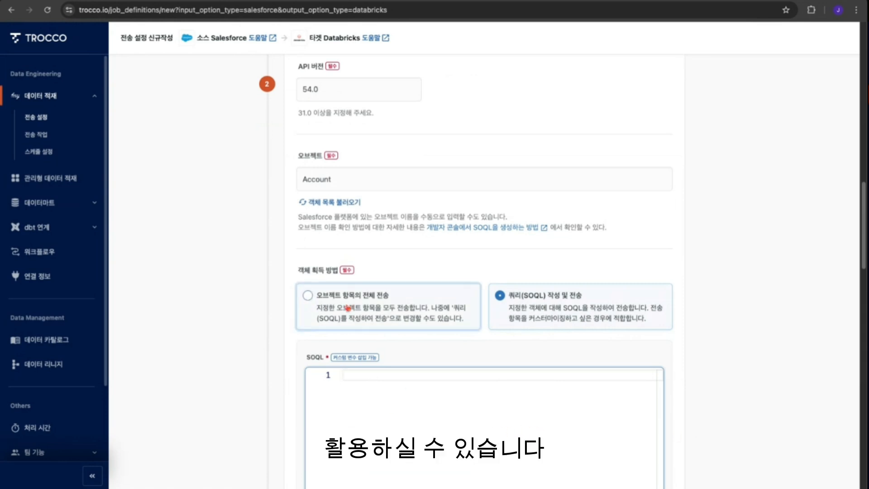
{"action": "left_click", "coordinate": [346, 309]}
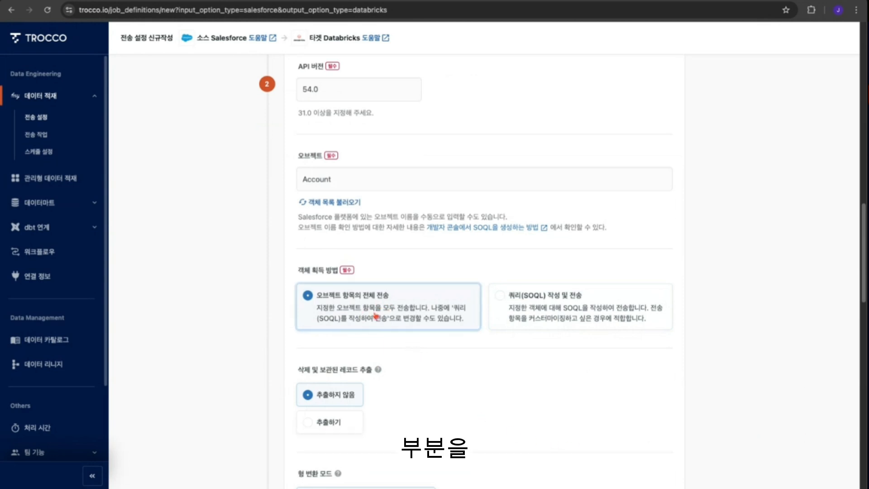
- Open the new Databricks connection page from the target settings and return to the transfer setting
{"action": "scroll", "coordinate": [455, 413], "scroll_direction": "down", "scroll_amount": 2}
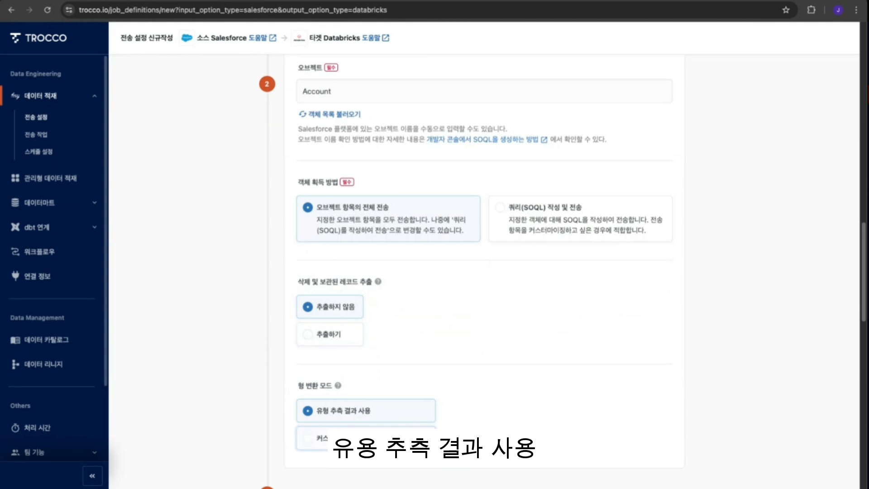
{"action": "scroll", "coordinate": [555, 433], "scroll_direction": "down", "scroll_amount": 2}
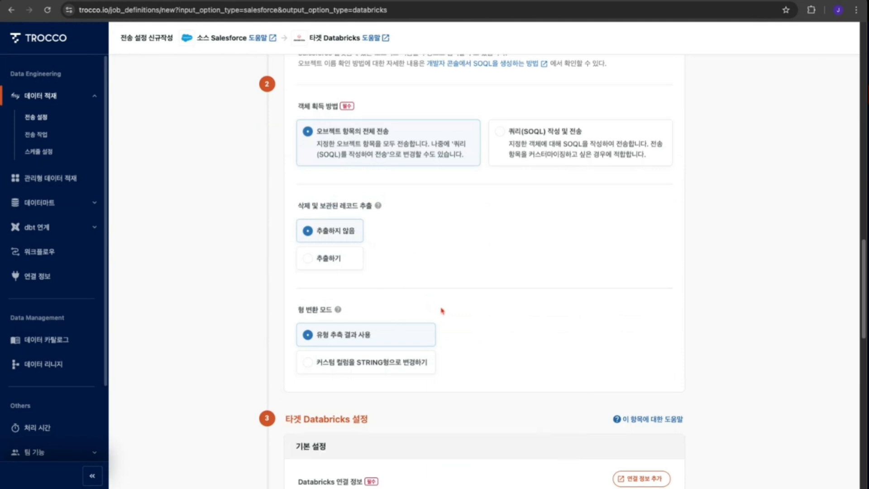
{"action": "scroll", "coordinate": [566, 384], "scroll_direction": "down", "scroll_amount": 4}
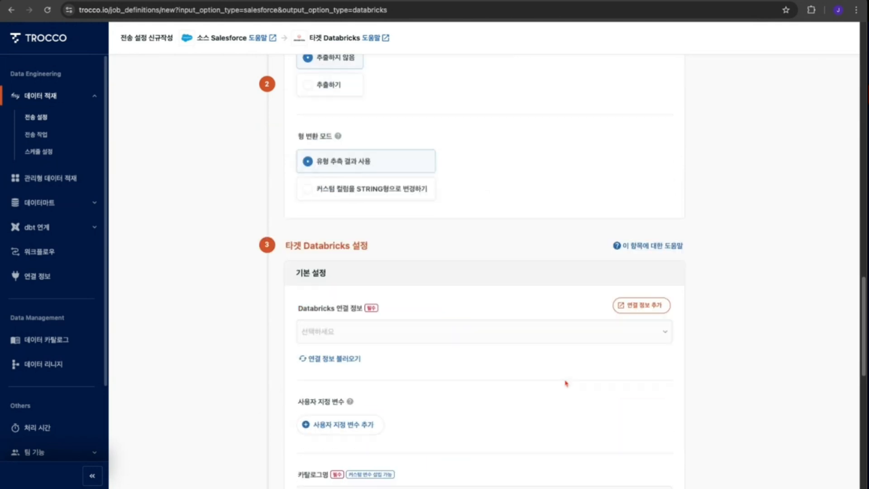
{"action": "scroll", "coordinate": [570, 383], "scroll_direction": "down", "scroll_amount": 1}
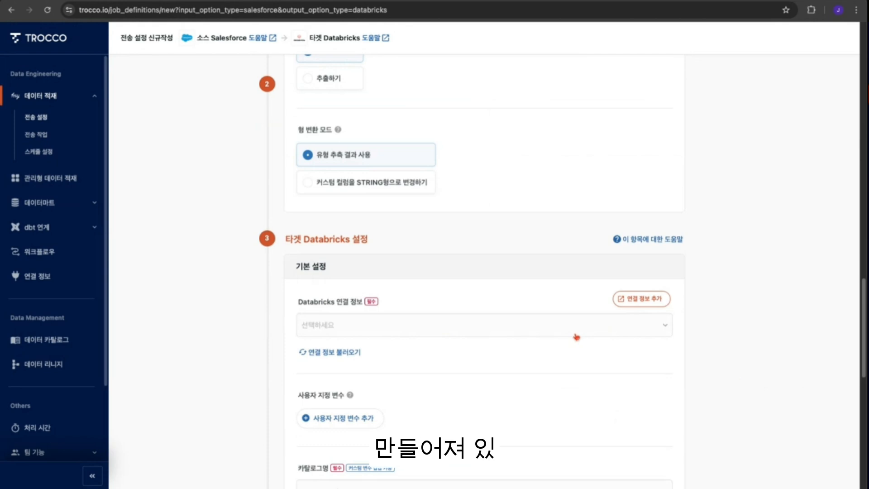
{"action": "left_click", "coordinate": [663, 298]}
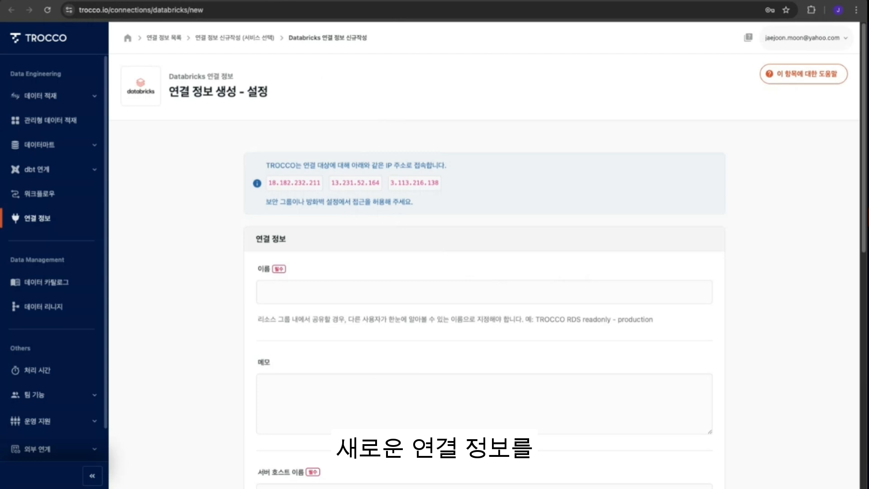
{"action": "left_click", "coordinate": [118, 1]}
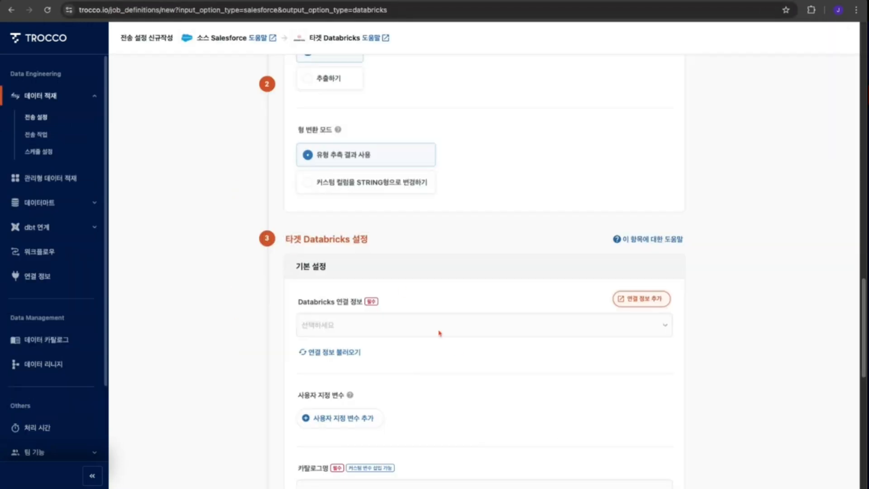
- Select jj-databricks-trial as the Databricks connection
{"action": "left_click", "coordinate": [583, 335]}
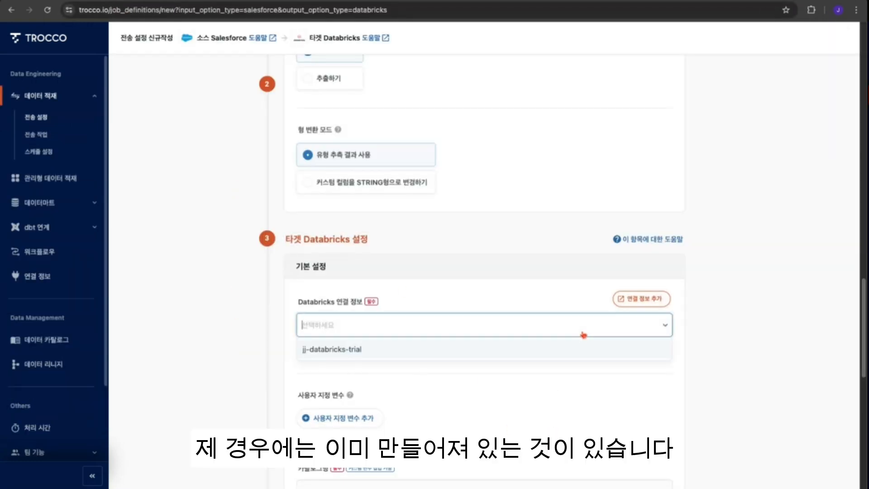
{"action": "left_click", "coordinate": [348, 355]}
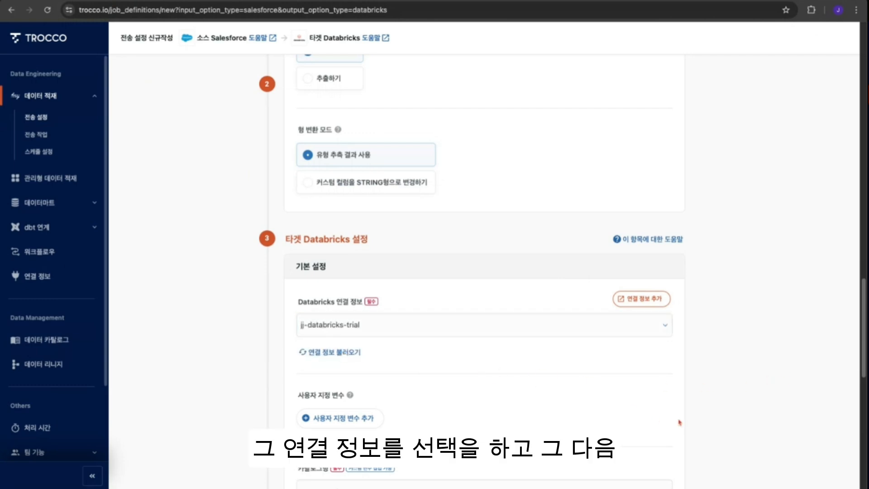
{"action": "scroll", "coordinate": [737, 403], "scroll_direction": "down", "scroll_amount": 3}
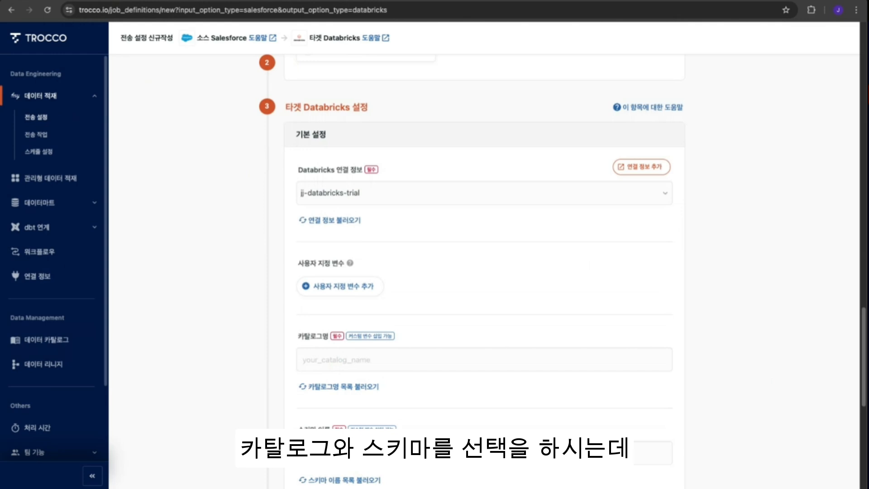
- Open the Databricks workspace in a new browser tab
{"action": "key", "text": "ctrl+t"}
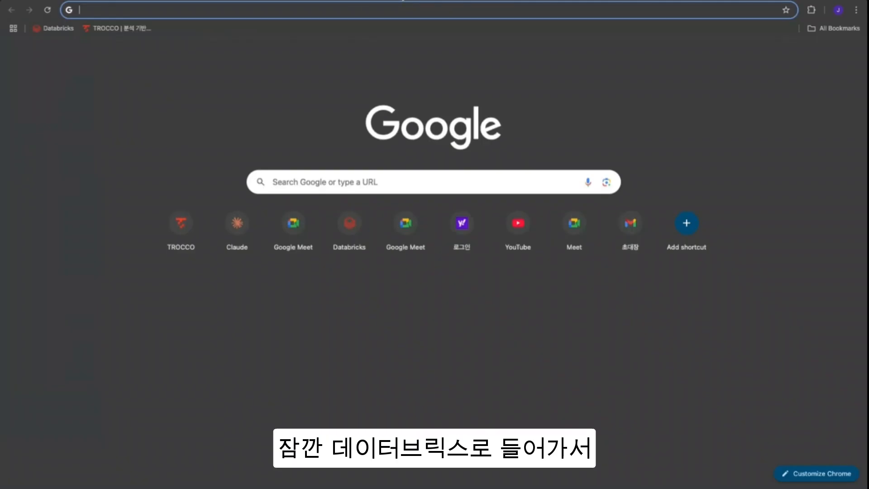
{"action": "type", "text": "ㅇ"}
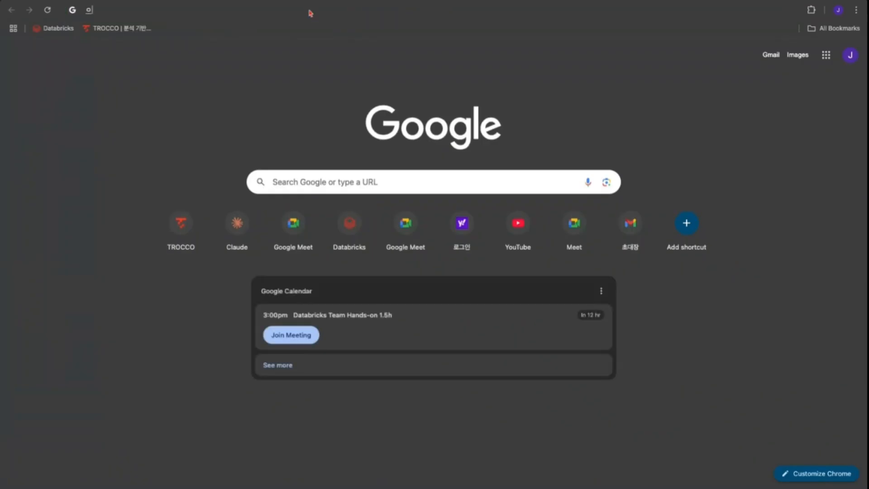
{"action": "type", "text": "ㅅ"}
{"action": "key", "text": "BackSpace"}
{"action": "key", "text": "BackSpace"}
{"action": "type", "text": "dt"}
{"action": "key", "text": "BackSpace"}
{"action": "type", "text": "ata"}
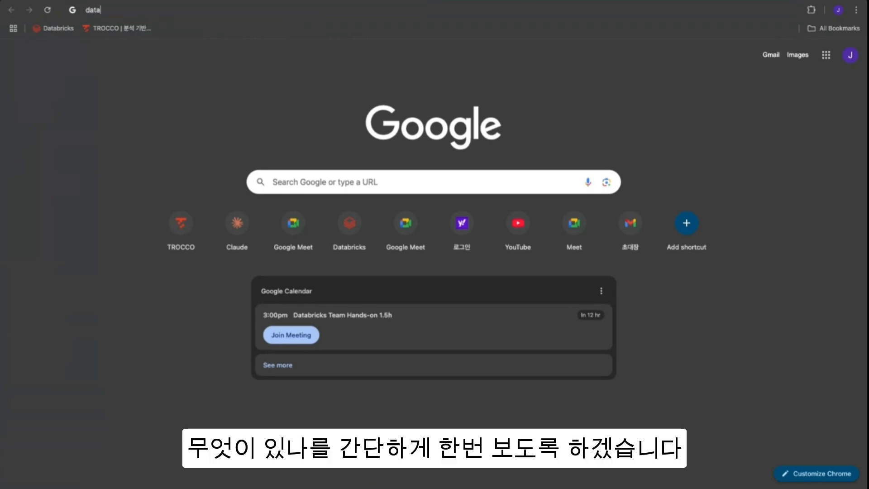
{"action": "type", "text": "b"}
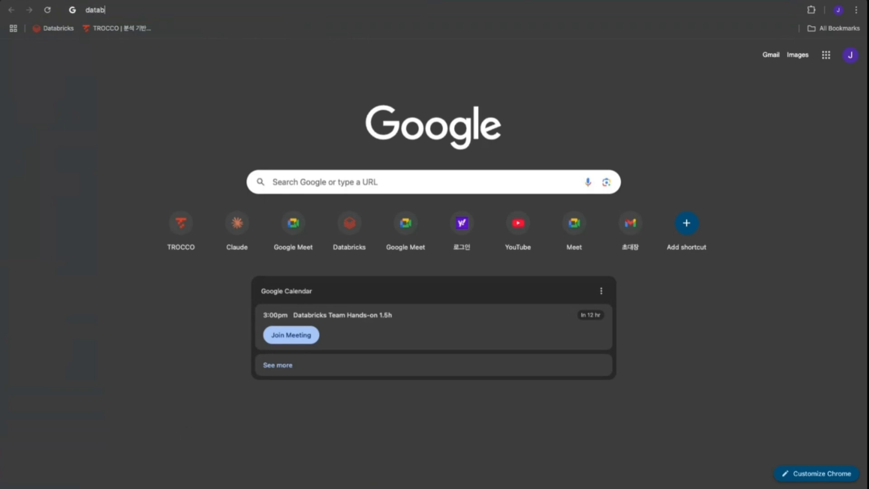
{"action": "key", "text": "Return"}
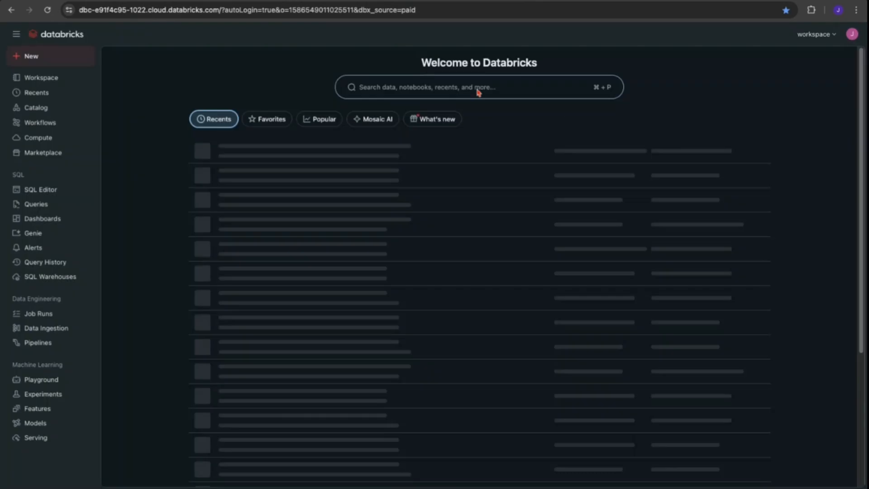
- Browse the salesforce catalog and its default schema in the Databricks Catalog explorer
{"action": "left_click", "coordinate": [43, 111]}
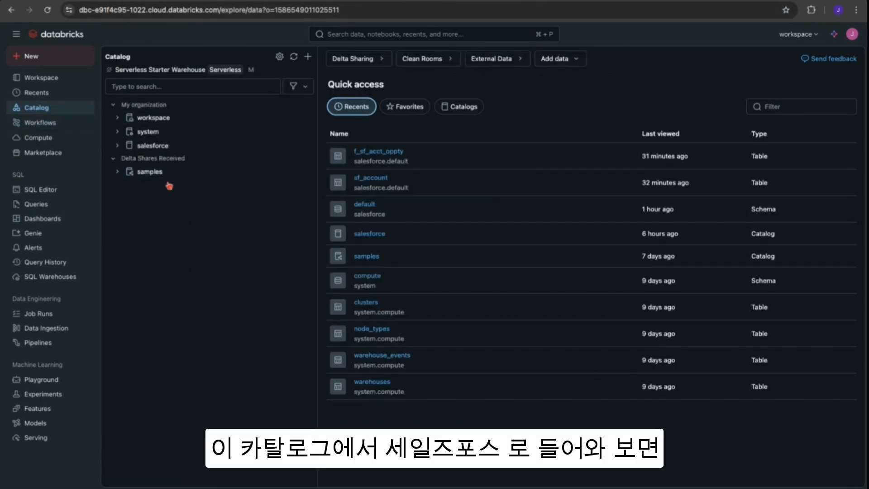
{"action": "left_click", "coordinate": [159, 148]}
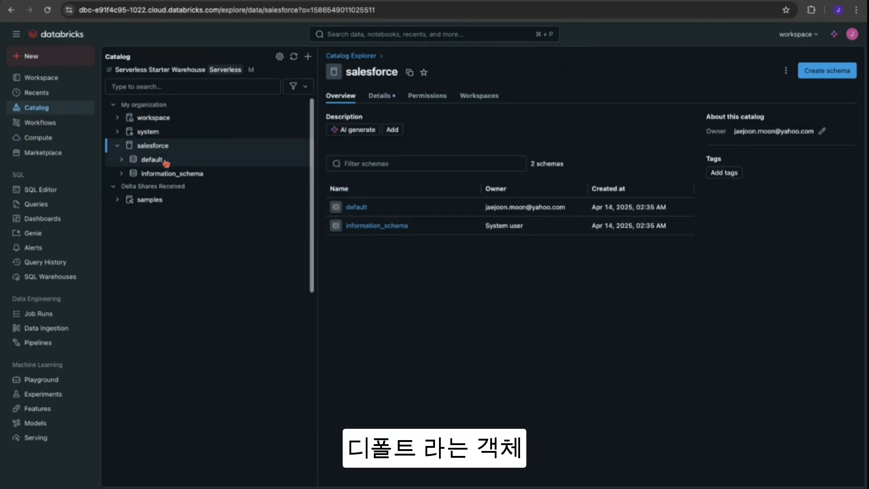
{"action": "left_click", "coordinate": [357, 207]}
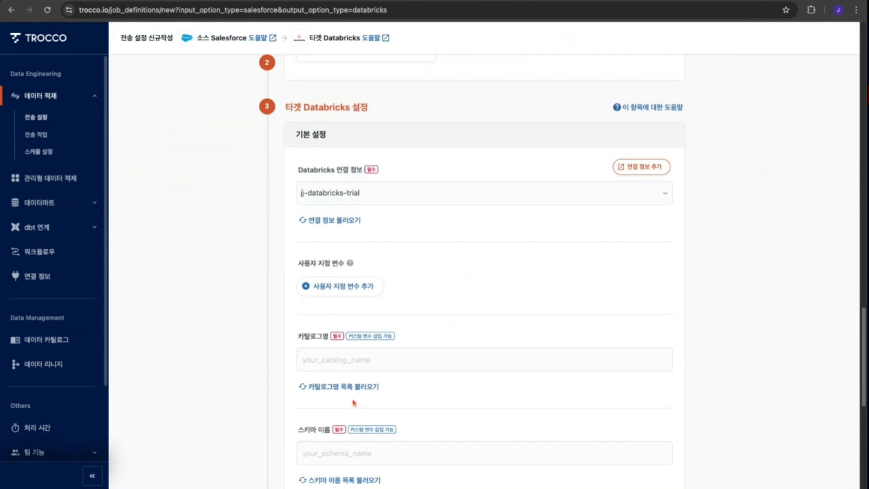
- Back in the transfer setting, set the target catalog to salesforce and the schema name to default
{"action": "left_click", "coordinate": [383, 360]}
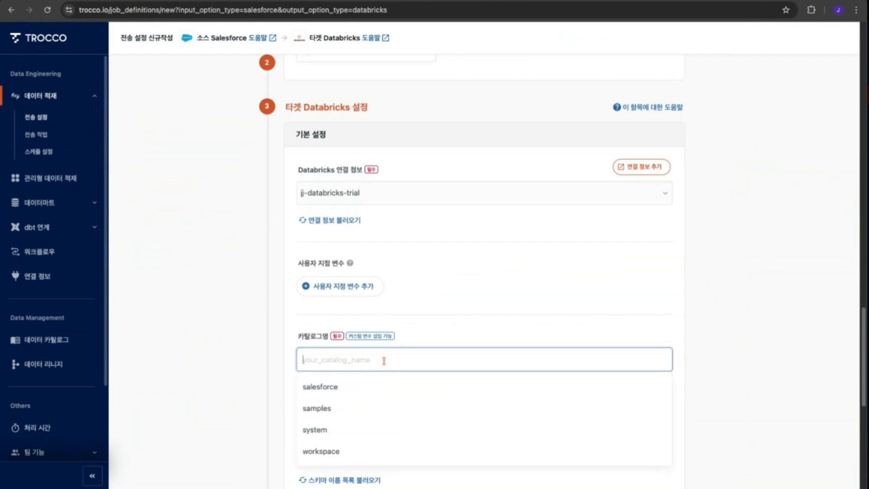
{"action": "left_click", "coordinate": [334, 389]}
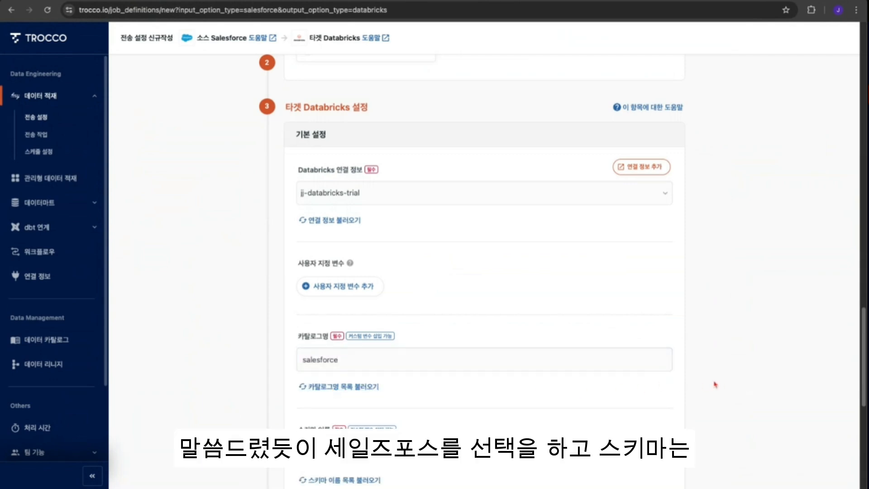
{"action": "scroll", "coordinate": [562, 396], "scroll_direction": "down", "scroll_amount": 1}
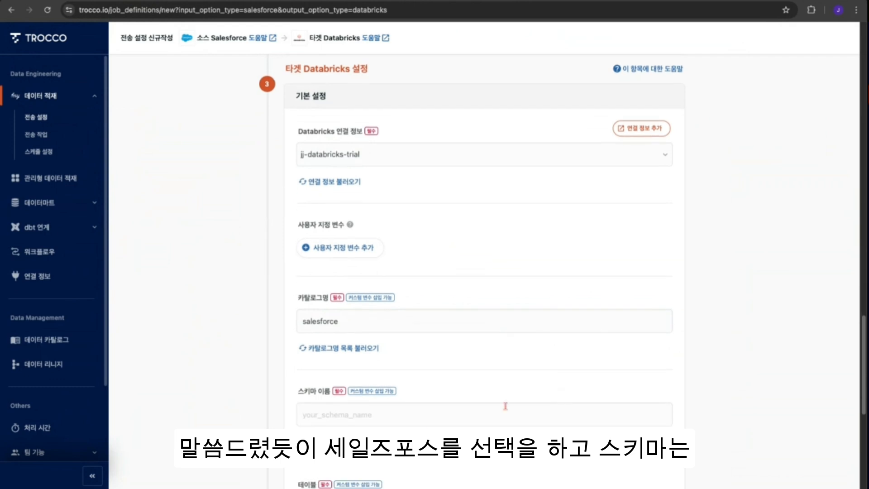
{"action": "left_click", "coordinate": [375, 420]}
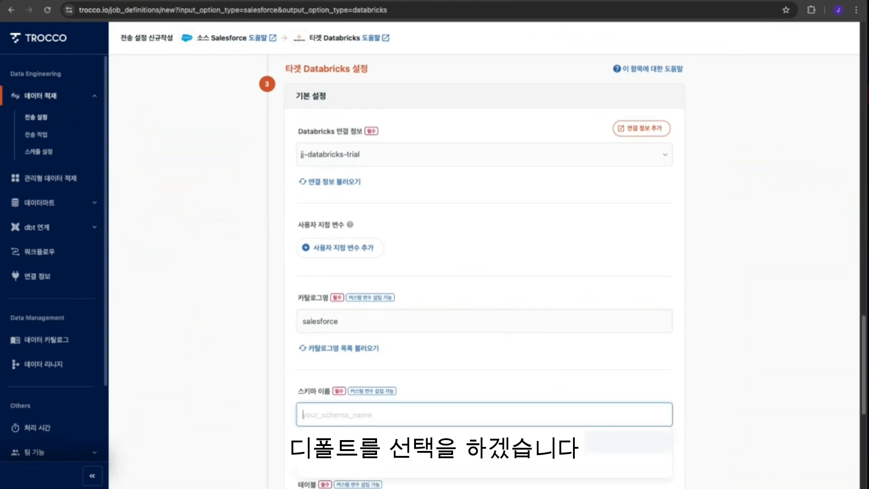
{"action": "left_click", "coordinate": [629, 442]}
- Select sf_account as the target Databricks table
{"action": "scroll", "coordinate": [718, 411], "scroll_direction": "down", "scroll_amount": 5}
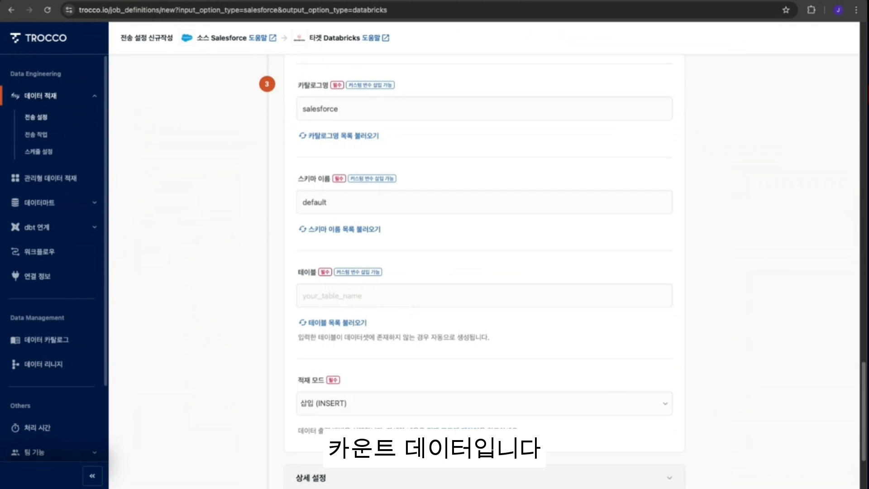
{"action": "left_click", "coordinate": [354, 300]}
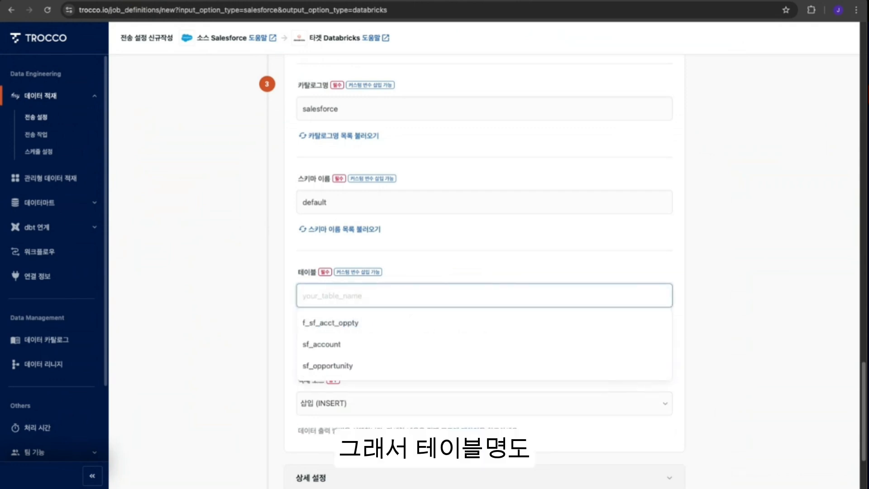
{"action": "left_click", "coordinate": [331, 345]}
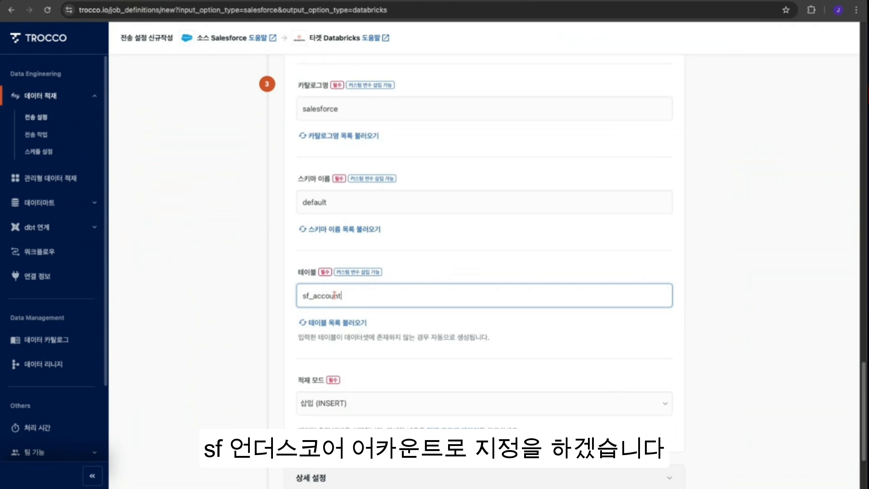
{"action": "left_click", "coordinate": [733, 343]}
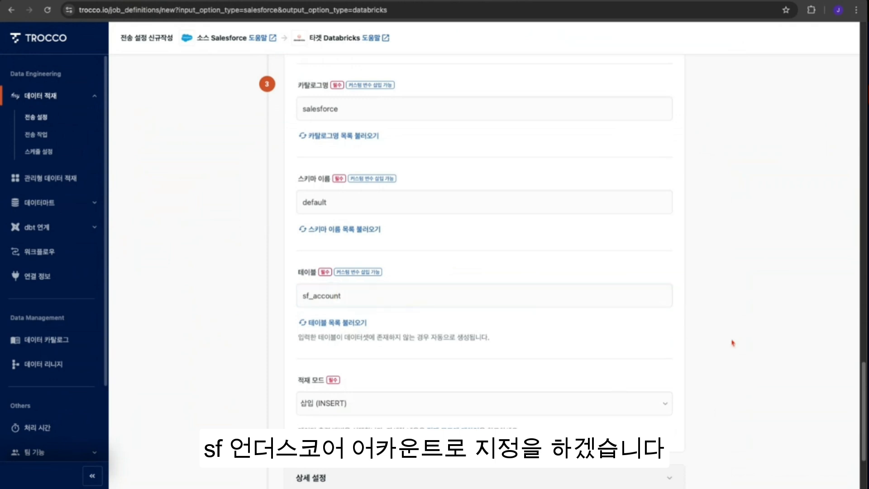
- Set the load mode to 전체 교체 (REPLACE) and proceed to the data preview and advanced settings step
{"action": "scroll", "coordinate": [525, 381], "scroll_direction": "down", "scroll_amount": 2}
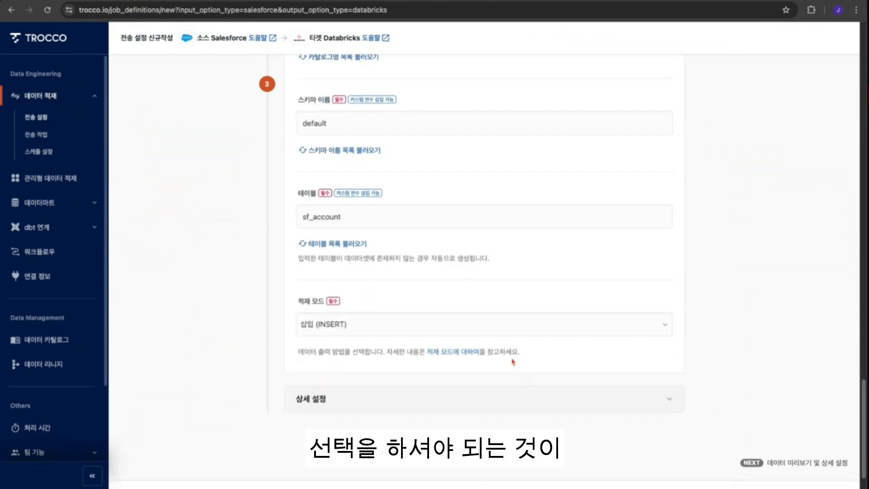
{"action": "left_click", "coordinate": [664, 329]}
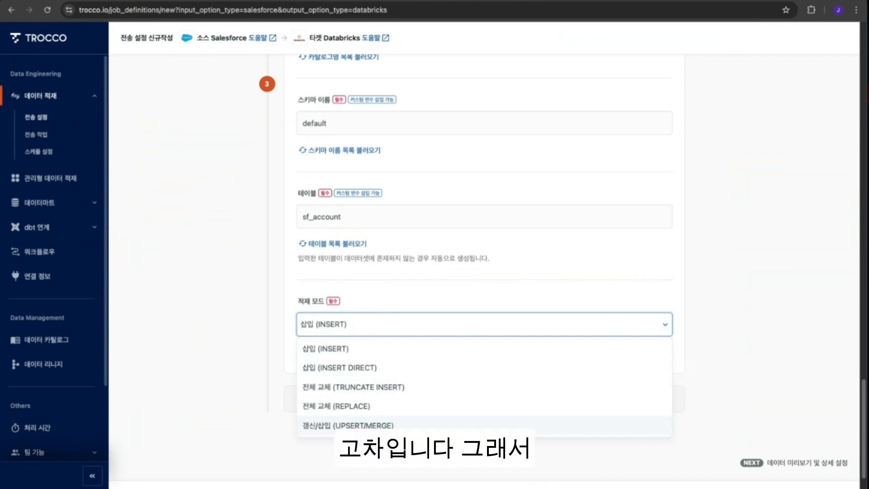
{"action": "left_click", "coordinate": [362, 407]}
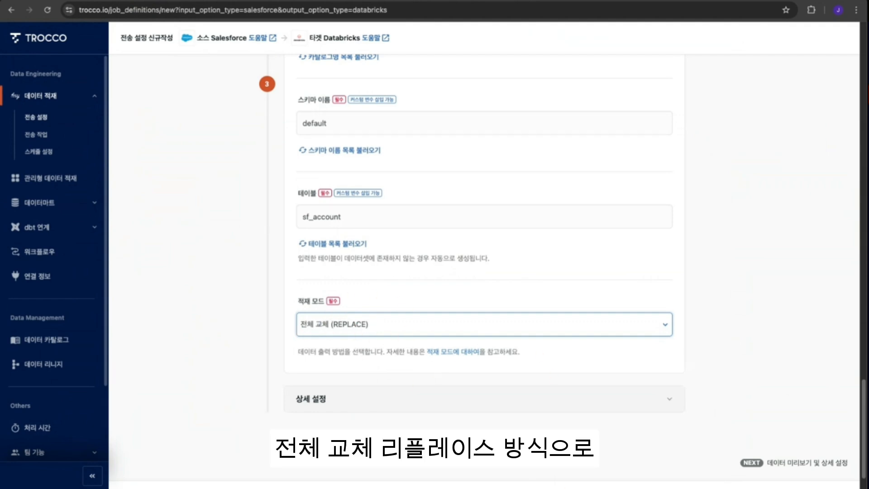
{"action": "scroll", "coordinate": [704, 381], "scroll_direction": "down", "scroll_amount": 2}
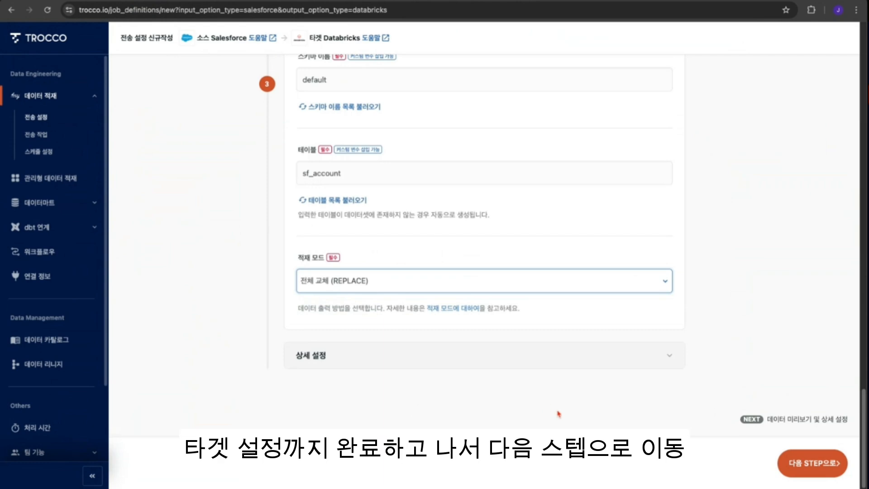
{"action": "left_click", "coordinate": [813, 471]}
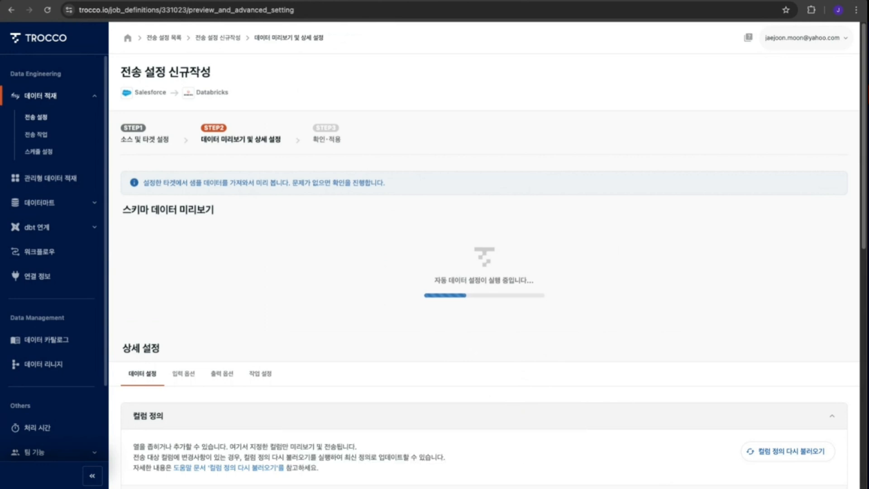
- Review the advanced settings sections and the schema data preview of the Account records
{"action": "scroll", "coordinate": [519, 364], "scroll_direction": "down", "scroll_amount": 5}
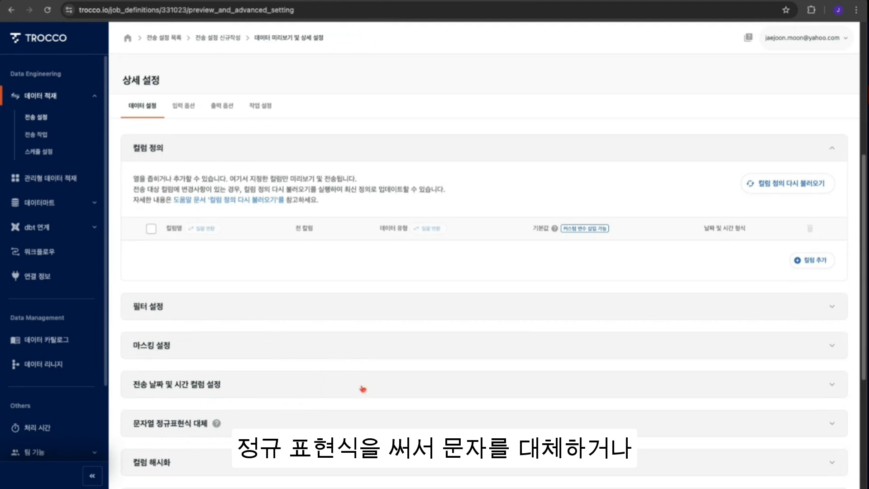
{"action": "scroll", "coordinate": [403, 398], "scroll_direction": "down", "scroll_amount": 1}
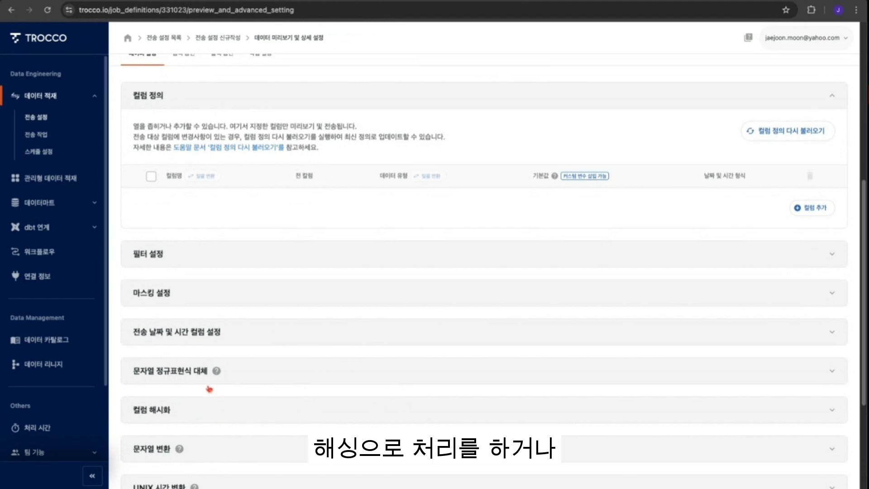
{"action": "scroll", "coordinate": [344, 417], "scroll_direction": "down", "scroll_amount": 1}
{"action": "scroll", "coordinate": [344, 418], "scroll_direction": "down", "scroll_amount": 1}
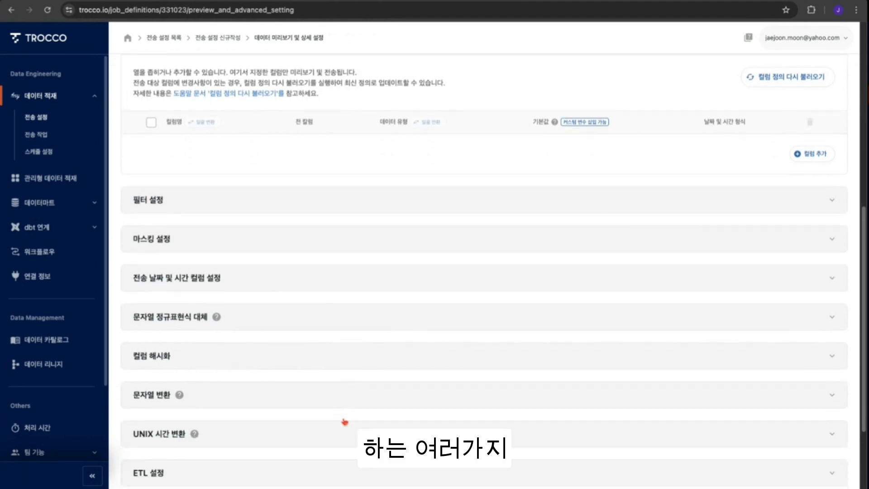
{"action": "scroll", "coordinate": [432, 400], "scroll_direction": "up", "scroll_amount": 3}
{"action": "scroll", "coordinate": [436, 401], "scroll_direction": "up", "scroll_amount": 3}
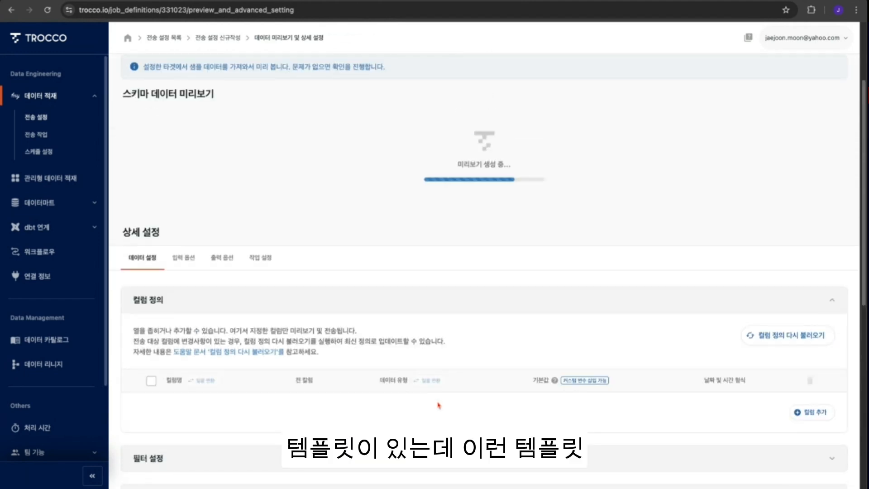
{"action": "scroll", "coordinate": [437, 403], "scroll_direction": "down", "scroll_amount": 3}
{"action": "scroll", "coordinate": [491, 392], "scroll_direction": "up", "scroll_amount": 5}
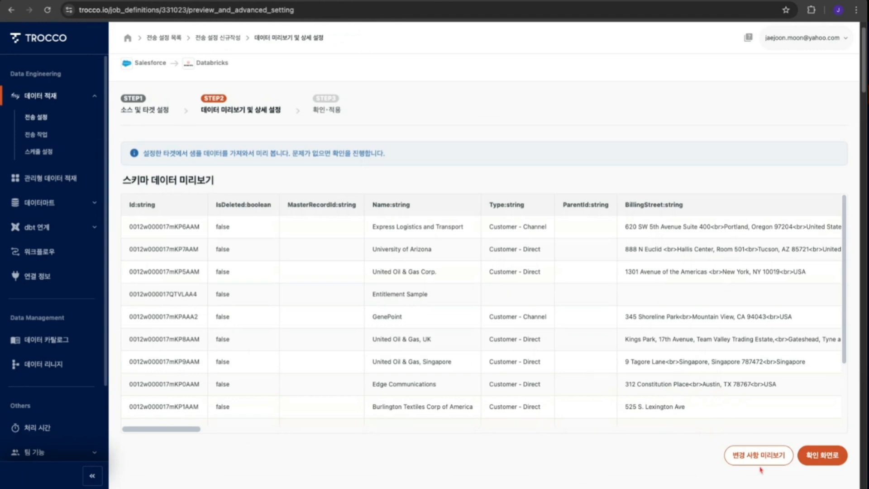
{"action": "mouse_move", "coordinate": [190, 431]}
{"action": "left_mouse_down"}
{"action": "mouse_move", "coordinate": [320, 432]}
{"action": "mouse_move", "coordinate": [181, 431]}
{"action": "left_mouse_up"}
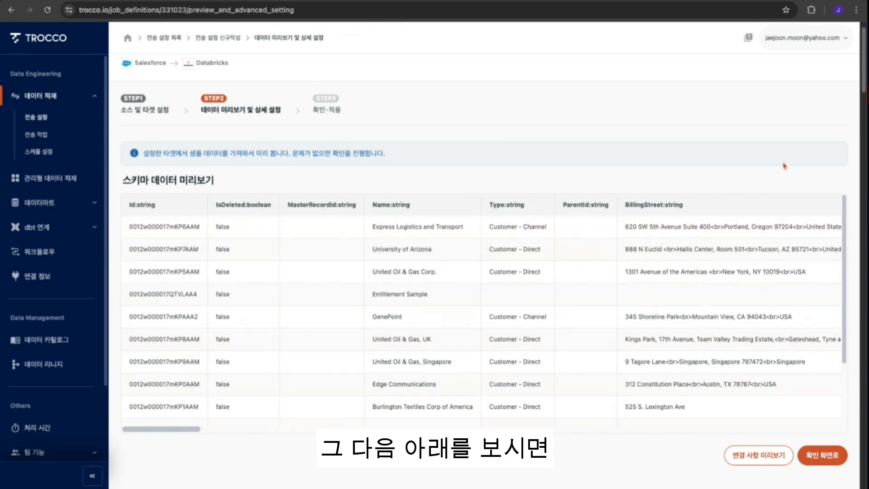
- Scroll through the column definitions to examine each field's name and data type
{"action": "scroll", "coordinate": [713, 335], "scroll_direction": "down", "scroll_amount": 5}
{"action": "scroll", "coordinate": [517, 301], "scroll_direction": "down", "scroll_amount": 4}
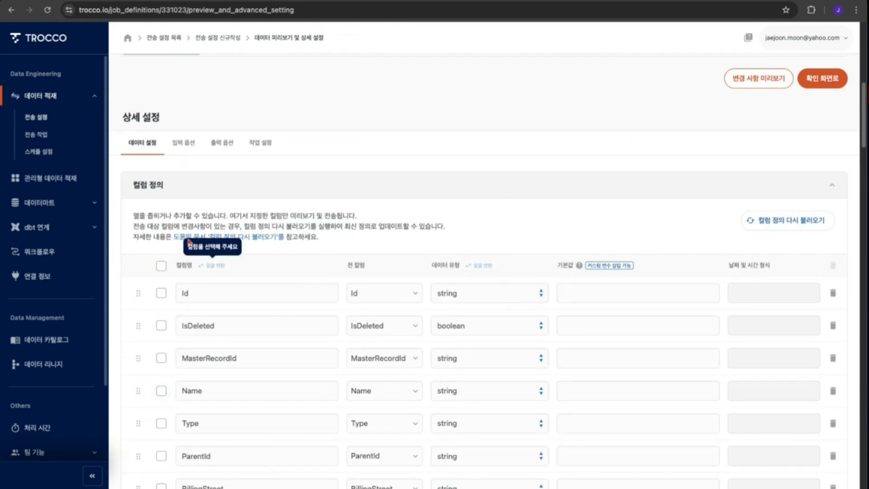
{"action": "scroll", "coordinate": [493, 205], "scroll_direction": "down", "scroll_amount": 2}
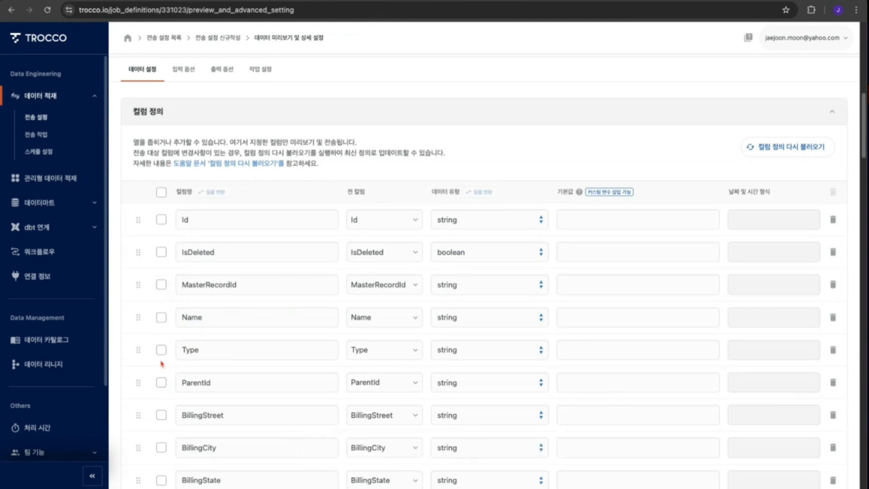
{"action": "scroll", "coordinate": [156, 412], "scroll_direction": "down", "scroll_amount": 3}
{"action": "scroll", "coordinate": [155, 414], "scroll_direction": "down", "scroll_amount": 15}
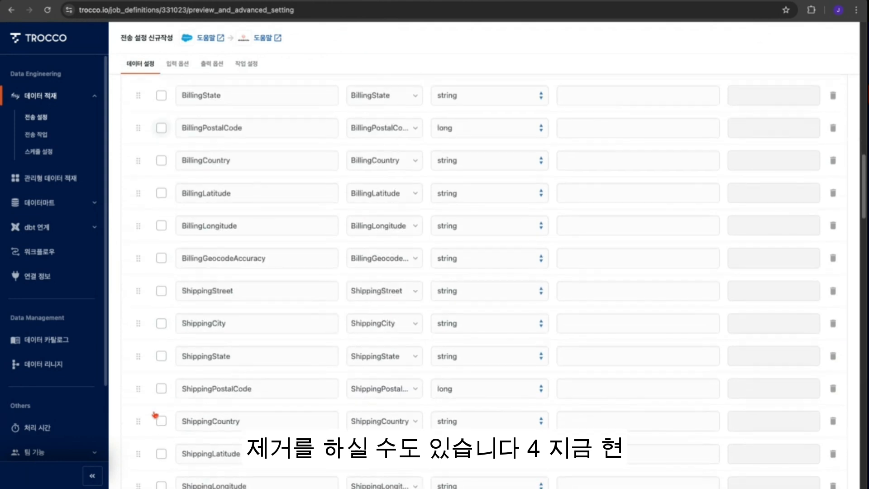
{"action": "scroll", "coordinate": [161, 294], "scroll_direction": "down", "scroll_amount": 15}
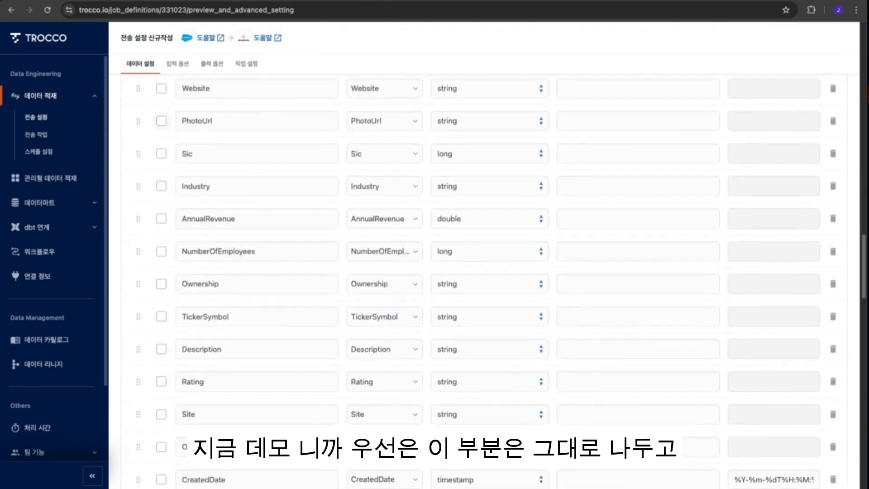
{"action": "scroll", "coordinate": [162, 181], "scroll_direction": "down", "scroll_amount": 10}
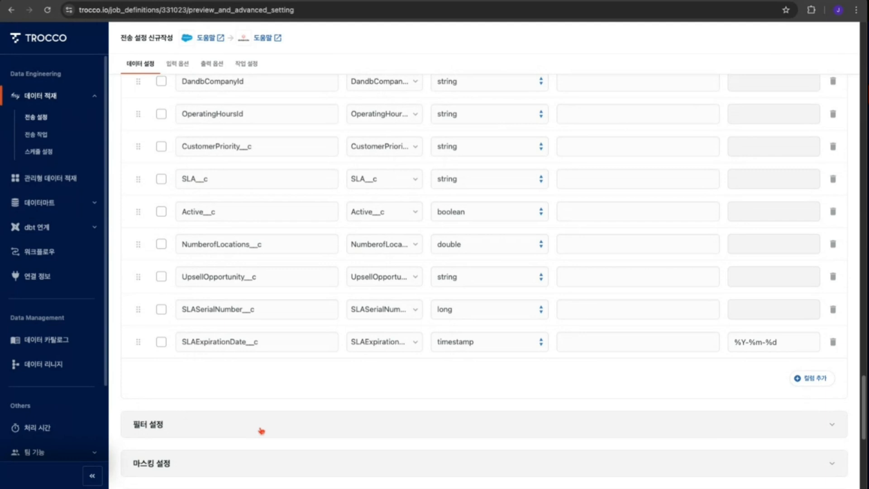
- Expand the filter settings to examine the filter condition fields, then return to the data preview
{"action": "left_click", "coordinate": [260, 428]}
{"action": "scroll", "coordinate": [584, 414], "scroll_direction": "down", "scroll_amount": 4}
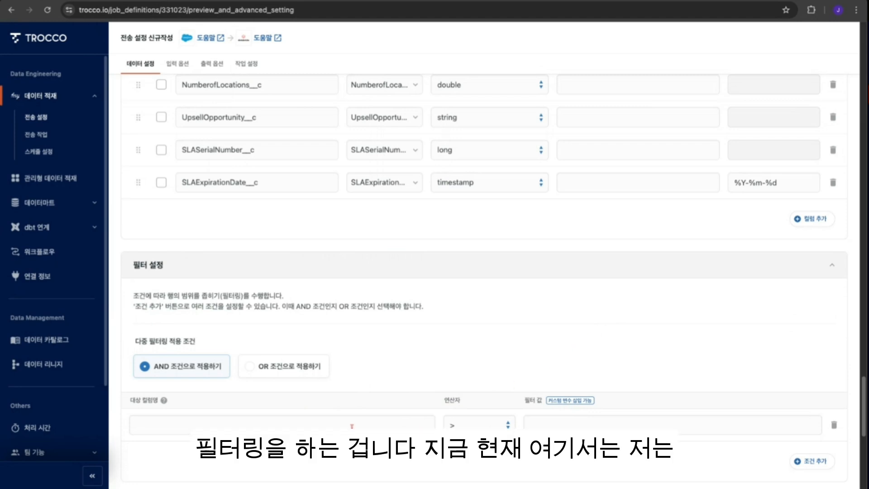
{"action": "left_click", "coordinate": [351, 426]}
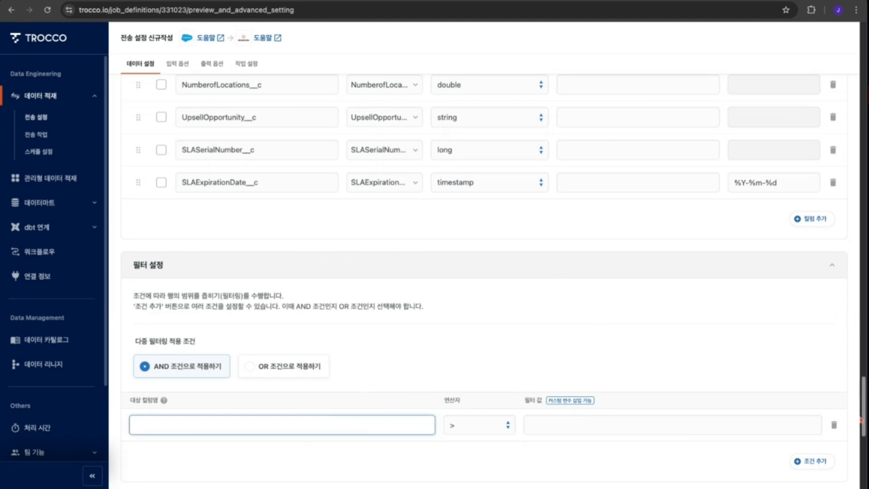
{"action": "scroll", "coordinate": [865, 414], "scroll_direction": "up", "scroll_amount": 10}
{"action": "scroll", "coordinate": [864, 414], "scroll_direction": "up", "scroll_amount": 10}
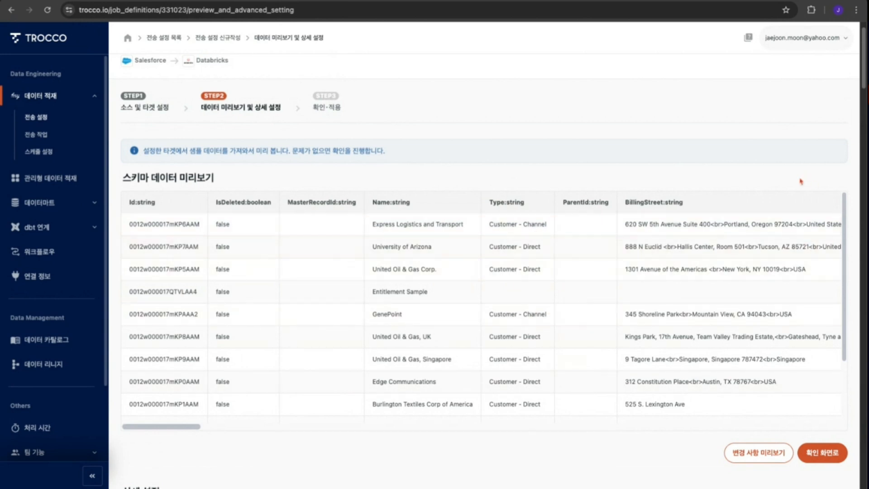
- Set the filter condition's target column to Type
{"action": "scroll", "coordinate": [803, 181], "scroll_direction": "down", "scroll_amount": 10}
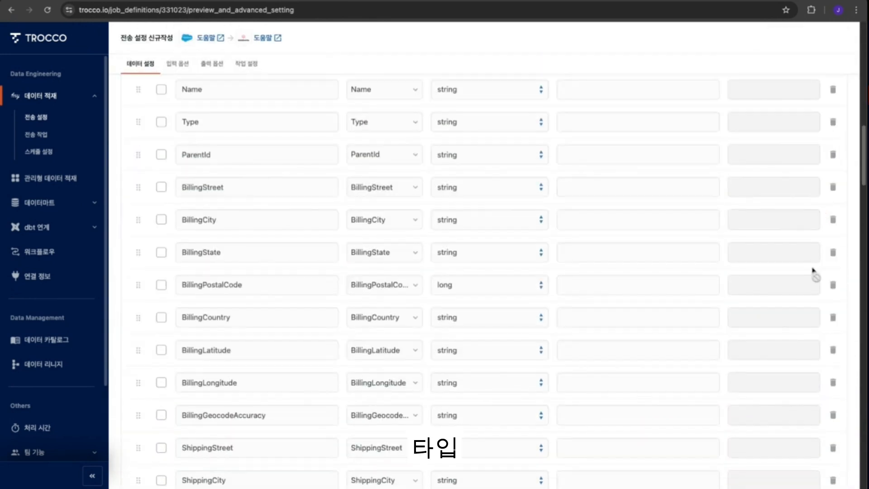
{"action": "scroll", "coordinate": [812, 269], "scroll_direction": "down", "scroll_amount": 10}
{"action": "scroll", "coordinate": [779, 326], "scroll_direction": "down", "scroll_amount": 7}
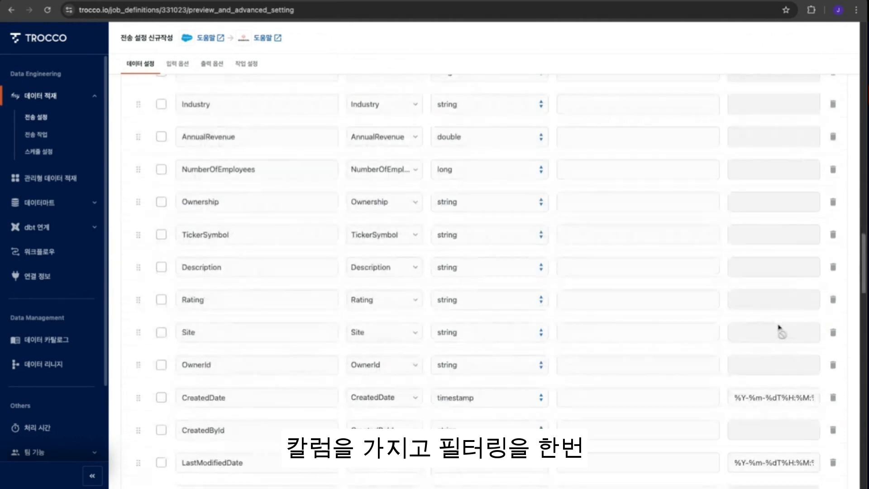
{"action": "scroll", "coordinate": [779, 326], "scroll_direction": "down", "scroll_amount": 20}
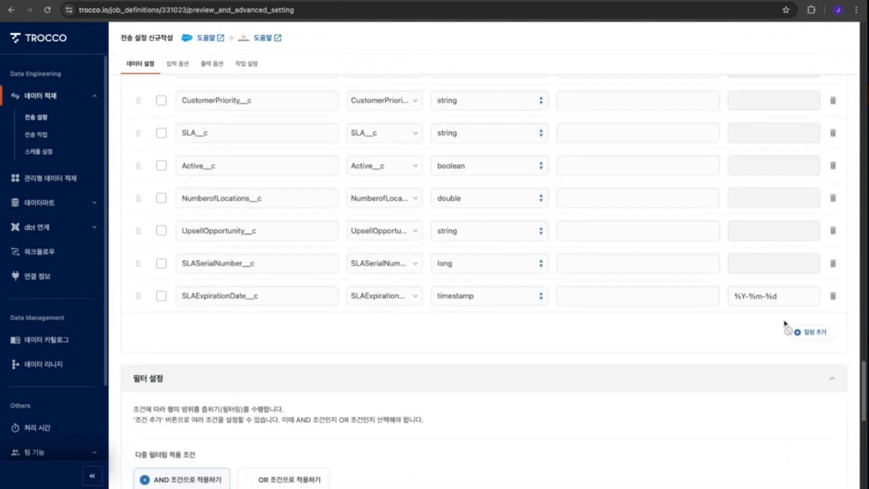
{"action": "scroll", "coordinate": [631, 422], "scroll_direction": "down", "scroll_amount": 6}
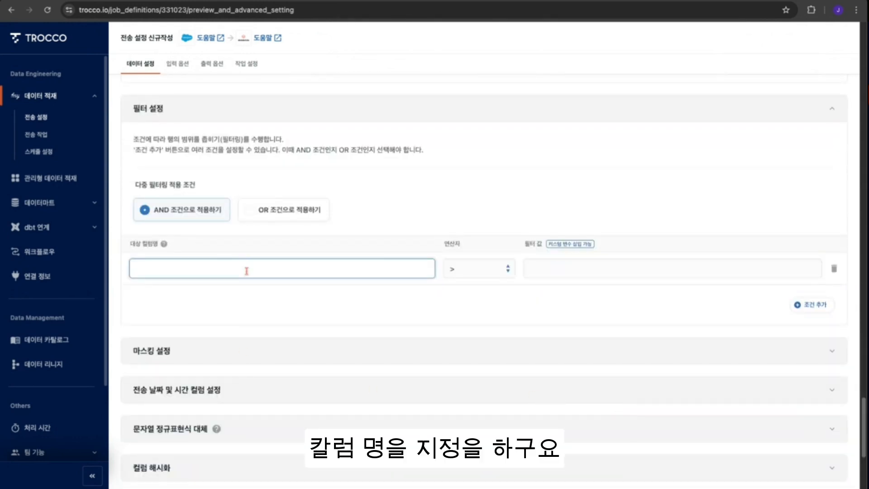
{"action": "type", "text": "Type"}
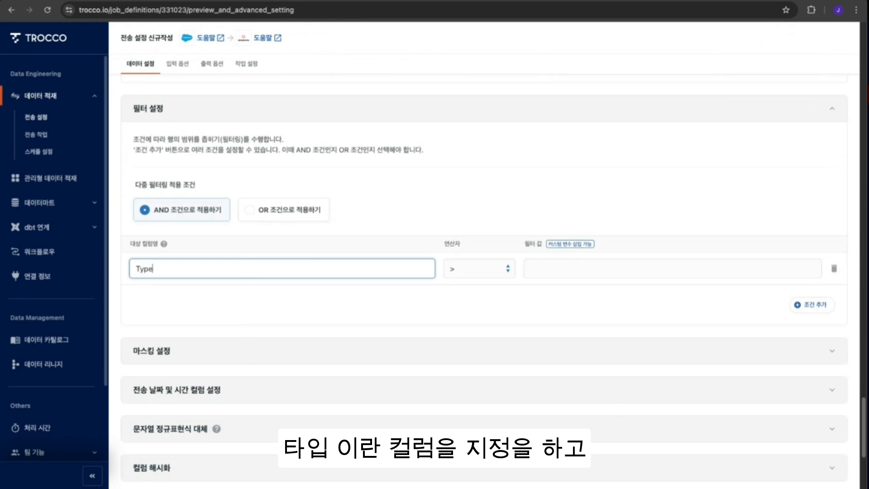
- Set the filter value to Customer - Direct, copied from the preview's Type column, and the operator to ==
{"action": "left_click", "coordinate": [558, 271]}
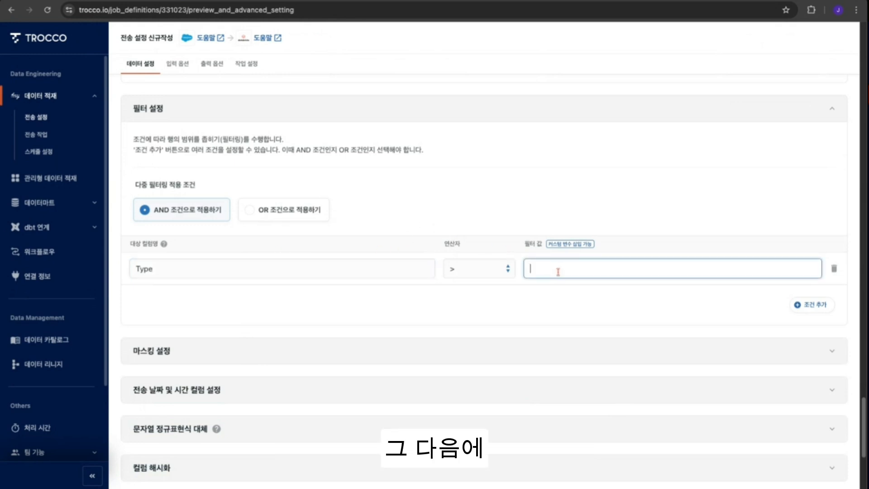
{"action": "type", "text": "ect"}
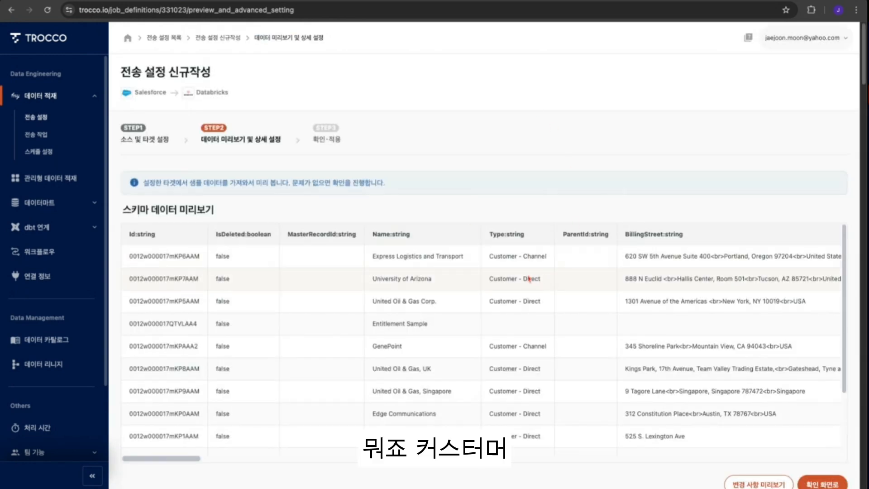
{"action": "triple_click", "coordinate": [491, 278]}
{"action": "key", "text": "ctrl+c"}
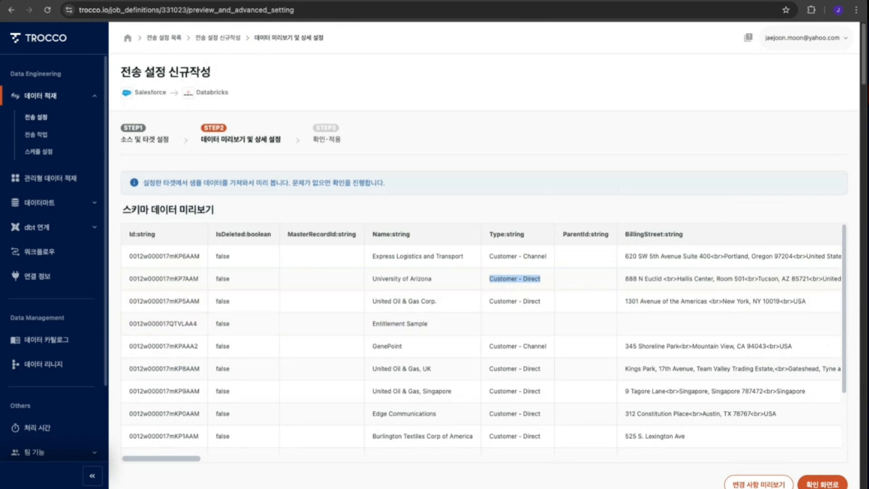
{"action": "scroll", "coordinate": [852, 217], "scroll_direction": "down", "scroll_amount": 20}
{"action": "scroll", "coordinate": [809, 247], "scroll_direction": "down", "scroll_amount": 9}
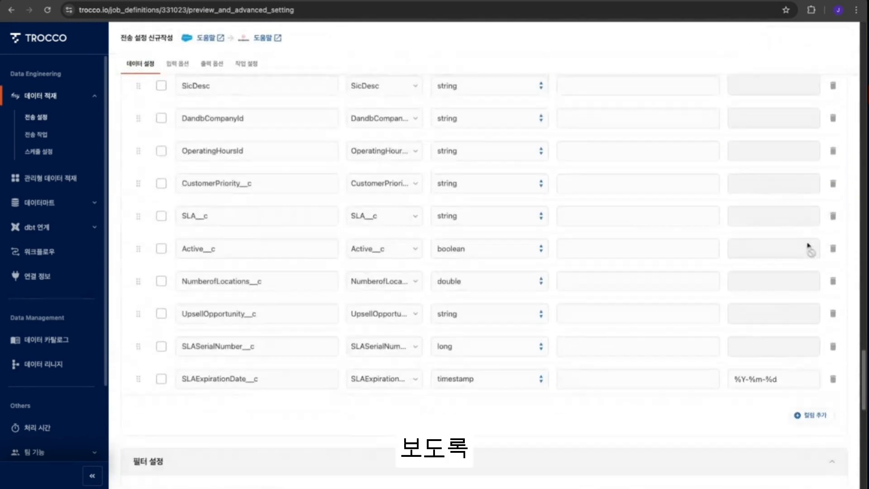
{"action": "left_click_drag", "start_coordinate": [568, 272], "coordinate": [445, 272]}
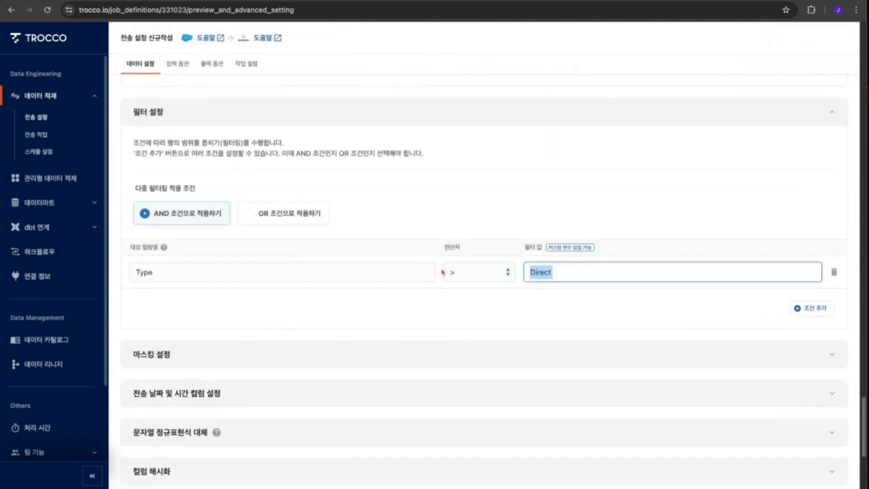
{"action": "key", "text": "ctrl+v"}
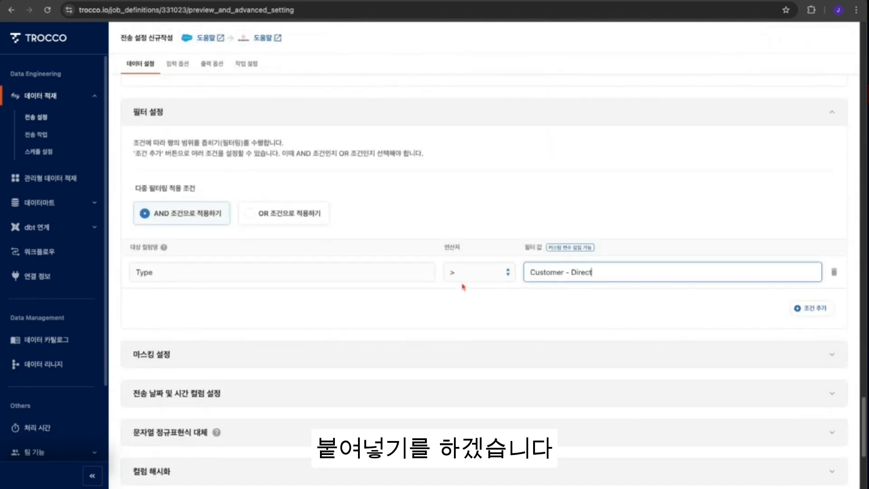
{"action": "left_click", "coordinate": [506, 276]}
{"action": "left_click", "coordinate": [496, 312]}
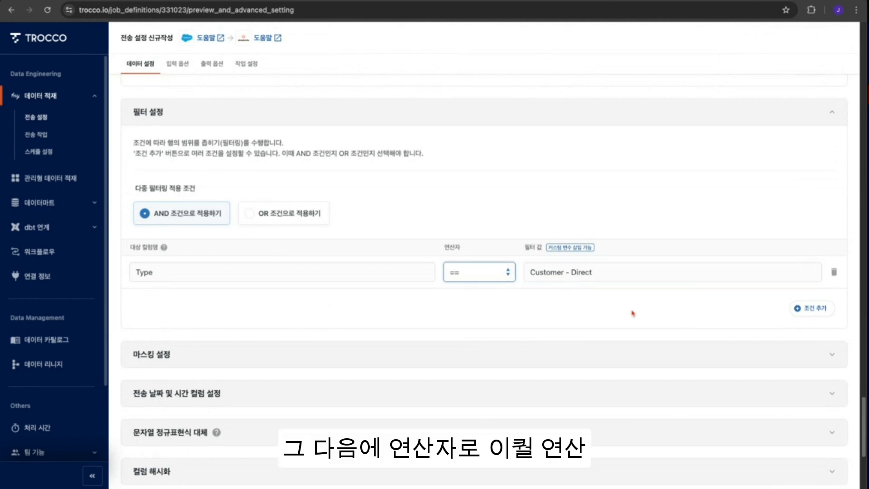
{"action": "left_click", "coordinate": [632, 312]}
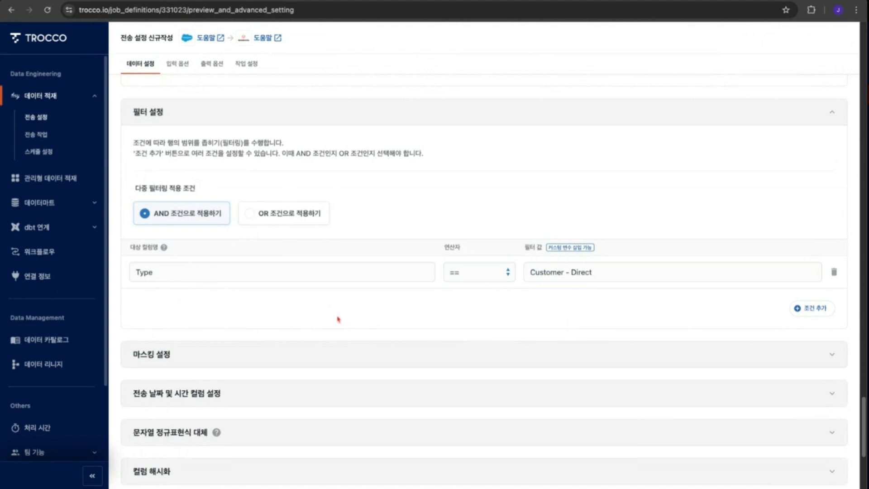
- Open the masking settings and scroll across the data preview to examine the Phone column's values
{"action": "scroll", "coordinate": [316, 324], "scroll_direction": "down", "scroll_amount": 1}
{"action": "scroll", "coordinate": [316, 325], "scroll_direction": "down", "scroll_amount": 1}
{"action": "left_click", "coordinate": [324, 348]}
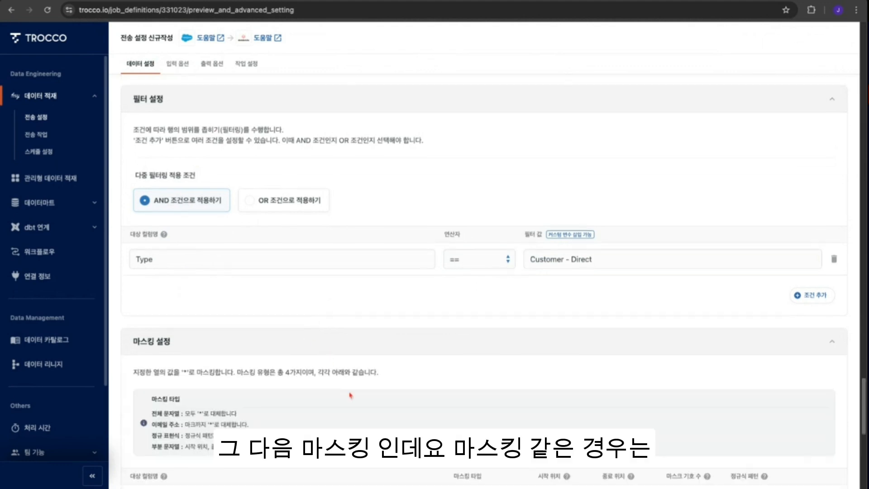
{"action": "scroll", "coordinate": [506, 380], "scroll_direction": "down", "scroll_amount": 3}
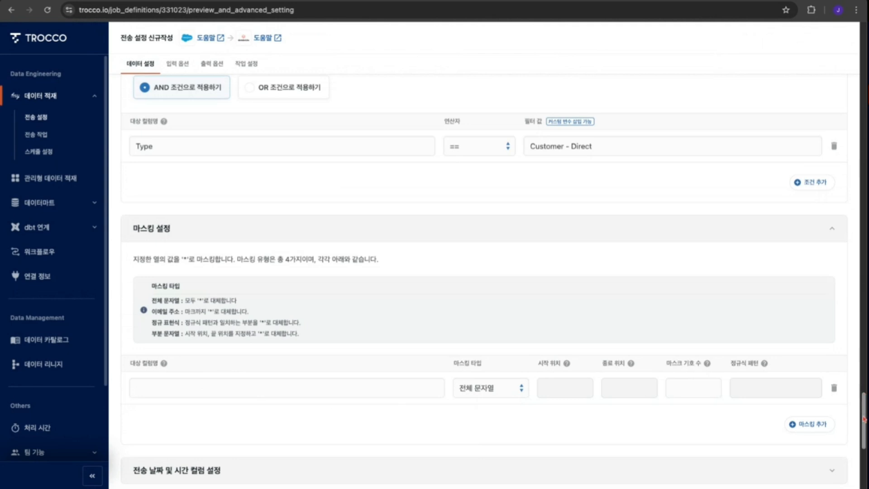
{"action": "scroll", "coordinate": [864, 407], "scroll_direction": "up", "scroll_amount": 20}
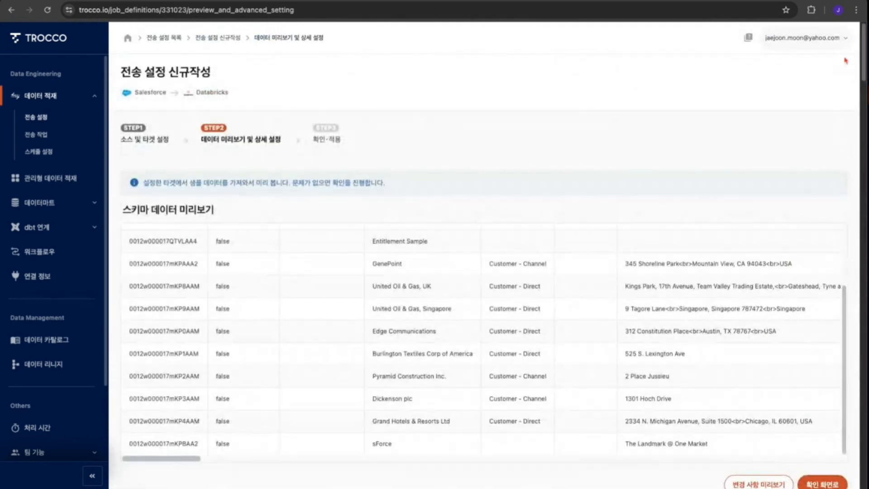
{"action": "scroll", "coordinate": [175, 460], "scroll_direction": "right", "scroll_amount": 10}
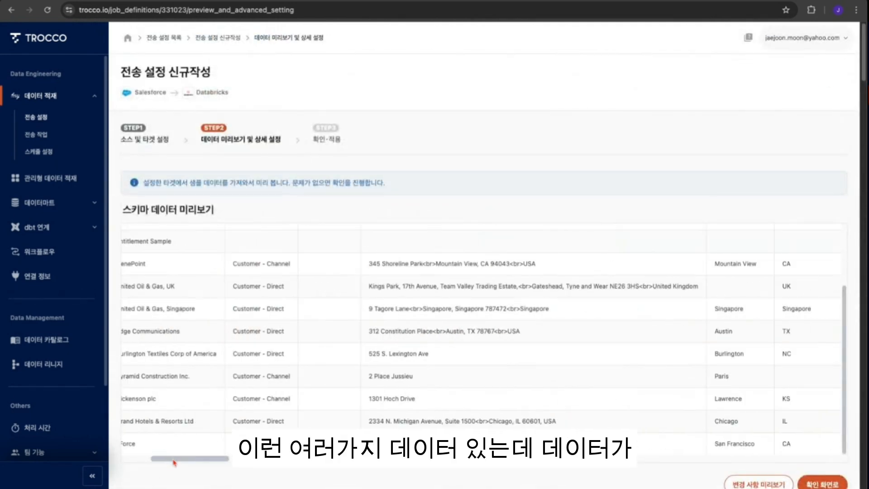
{"action": "scroll", "coordinate": [175, 461], "scroll_direction": "right", "scroll_amount": 10}
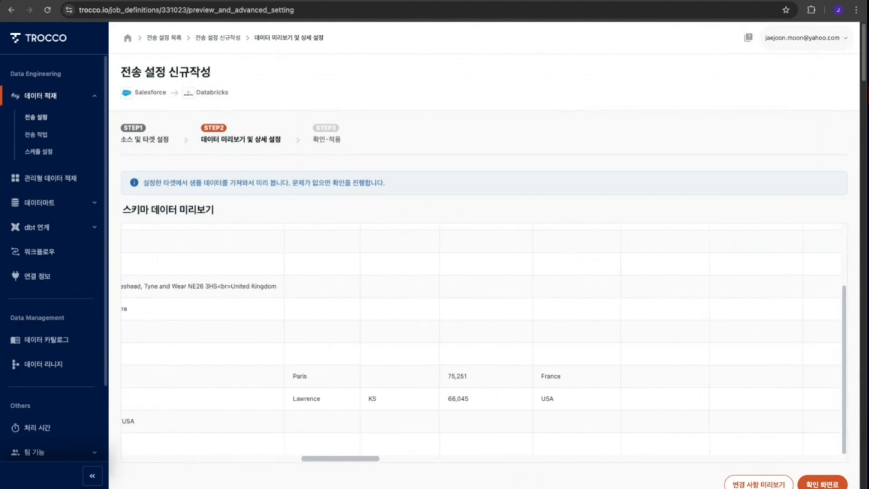
{"action": "scroll", "coordinate": [482, 339], "scroll_direction": "right", "scroll_amount": 10}
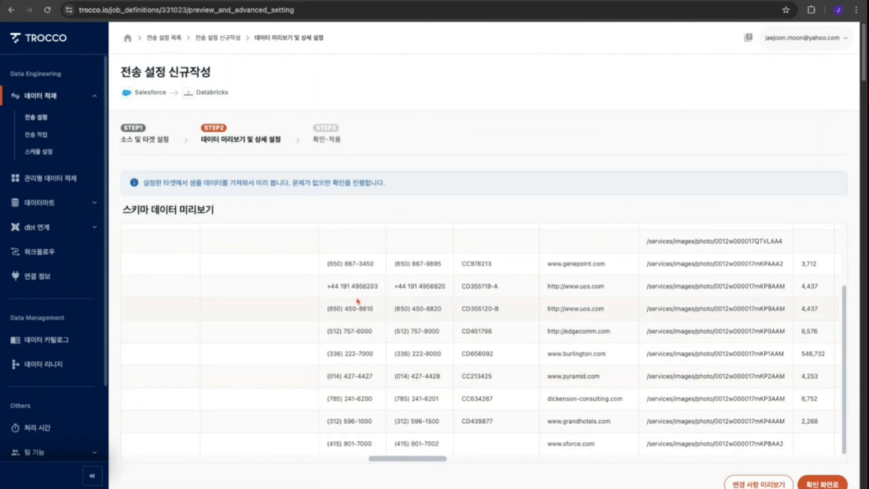
{"action": "scroll", "coordinate": [367, 295], "scroll_direction": "up", "scroll_amount": 3}
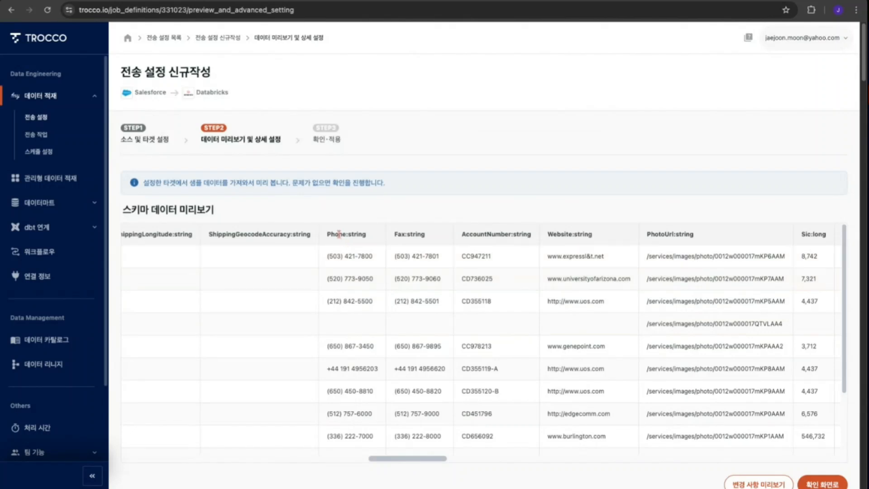
{"action": "double_click", "coordinate": [333, 234]}
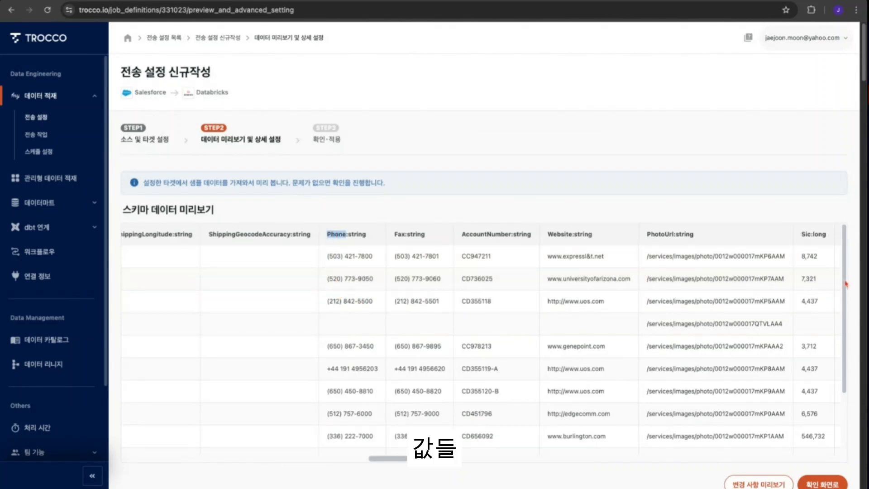
{"action": "scroll", "coordinate": [846, 286], "scroll_direction": "down", "scroll_amount": 2}
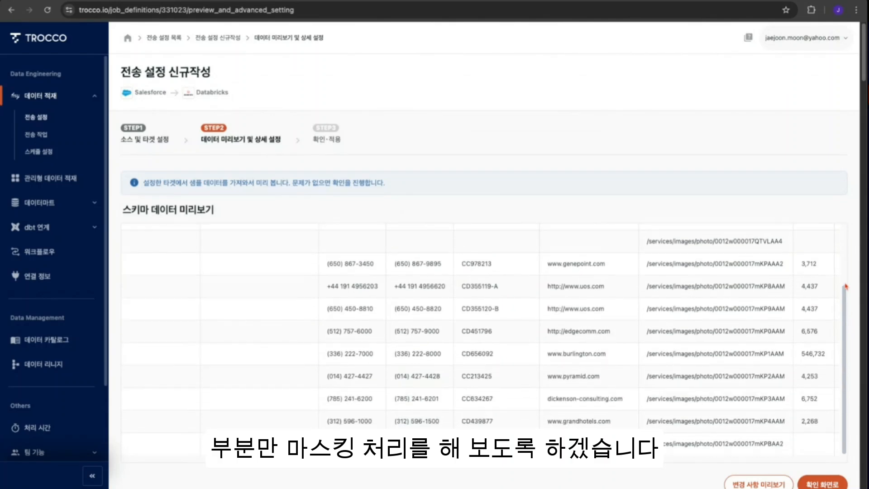
- Add a masking rule on the Phone column with masking type 부분 문자열
{"action": "scroll", "coordinate": [823, 384], "scroll_direction": "down", "scroll_amount": 5}
{"action": "scroll", "coordinate": [742, 338], "scroll_direction": "down", "scroll_amount": 10}
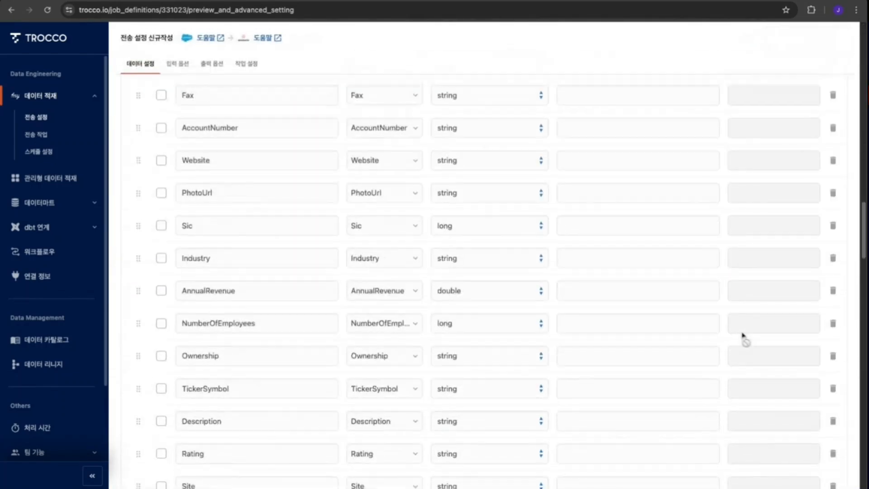
{"action": "scroll", "coordinate": [751, 341], "scroll_direction": "down", "scroll_amount": 15}
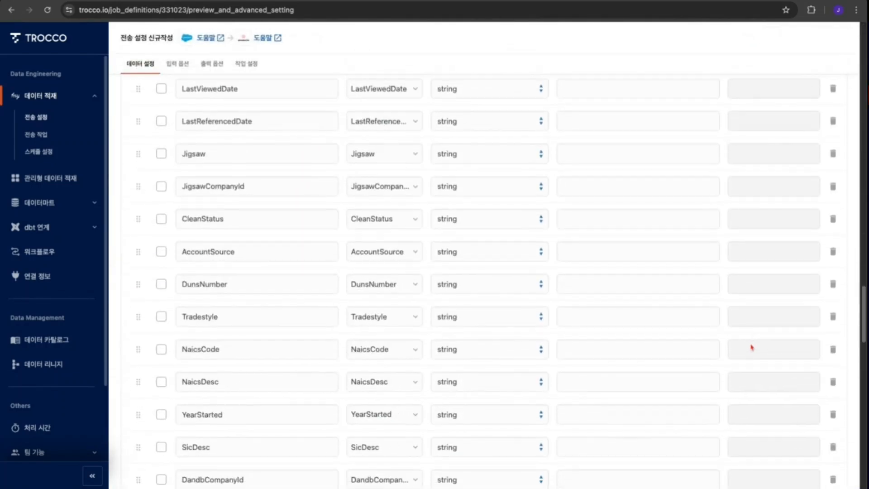
{"action": "scroll", "coordinate": [752, 349], "scroll_direction": "down", "scroll_amount": 9}
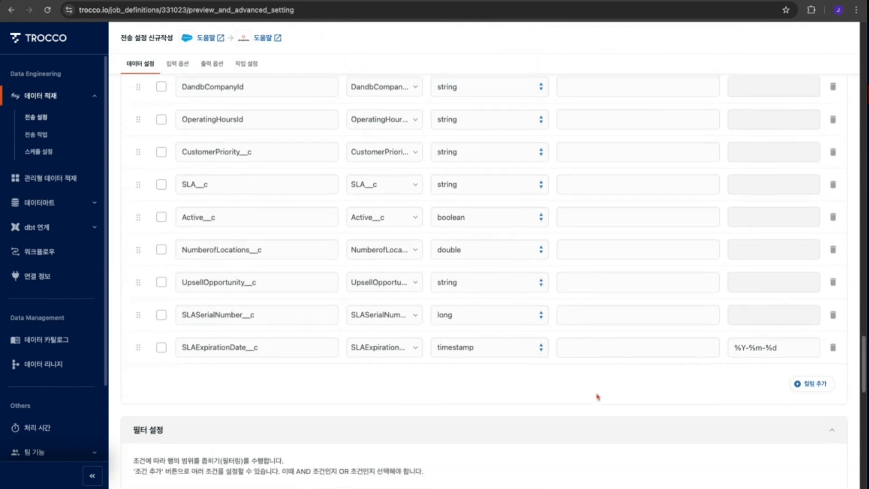
{"action": "scroll", "coordinate": [189, 440], "scroll_direction": "down", "scroll_amount": 4}
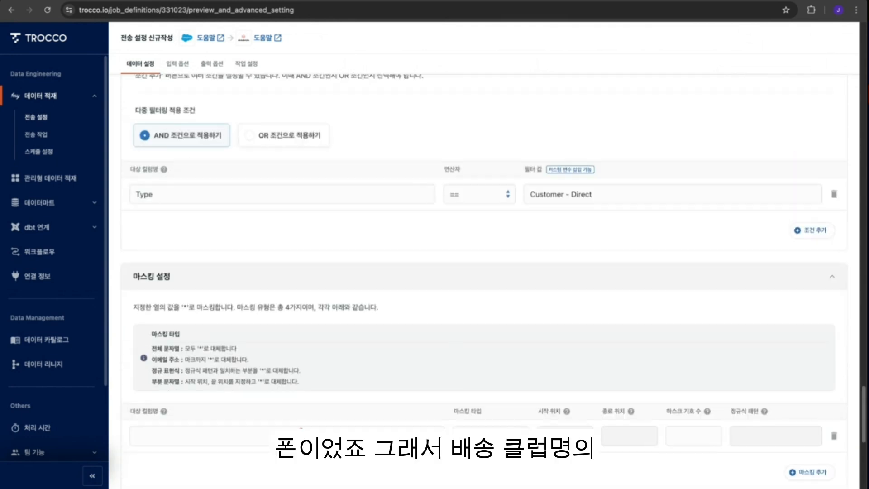
{"action": "left_click", "coordinate": [171, 438]}
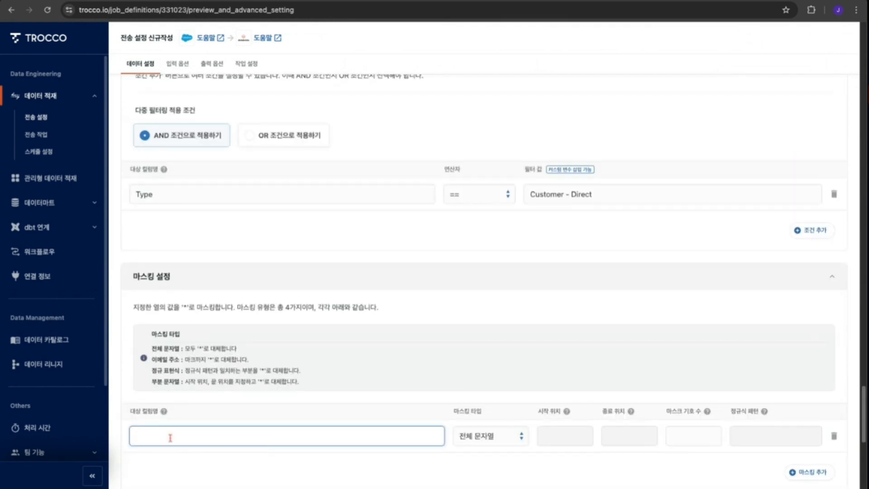
{"action": "type", "text": "Phonee"}
{"action": "left_click", "coordinate": [492, 437]}
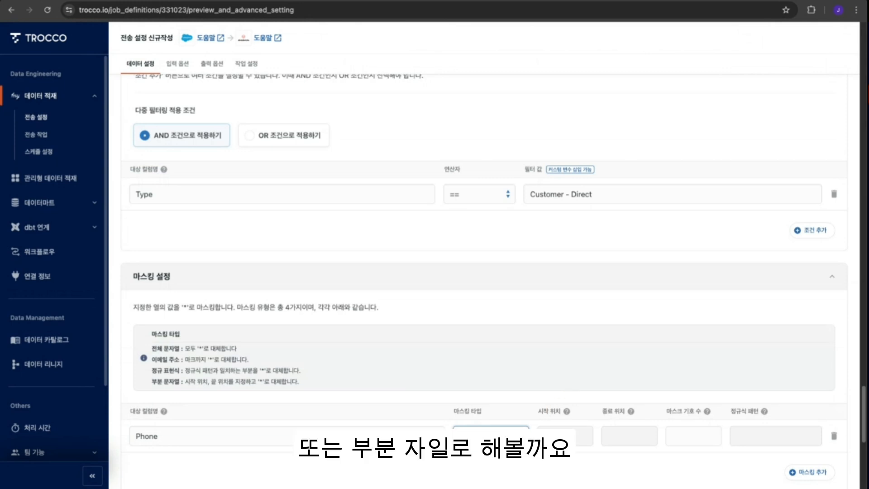
- Set the Phone masking start position to 1 and end position to 4
{"action": "left_click", "coordinate": [559, 436]}
{"action": "type", "text": "1"}
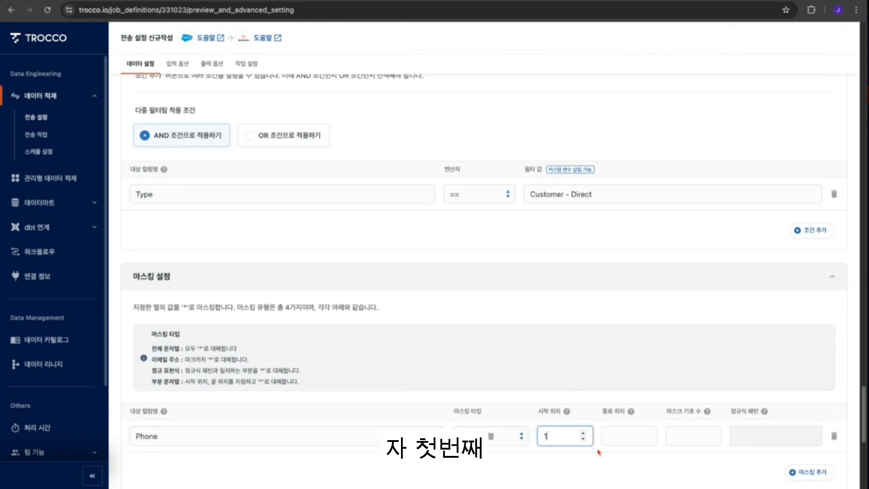
{"action": "left_click", "coordinate": [624, 436]}
{"action": "type", "text": "4"}
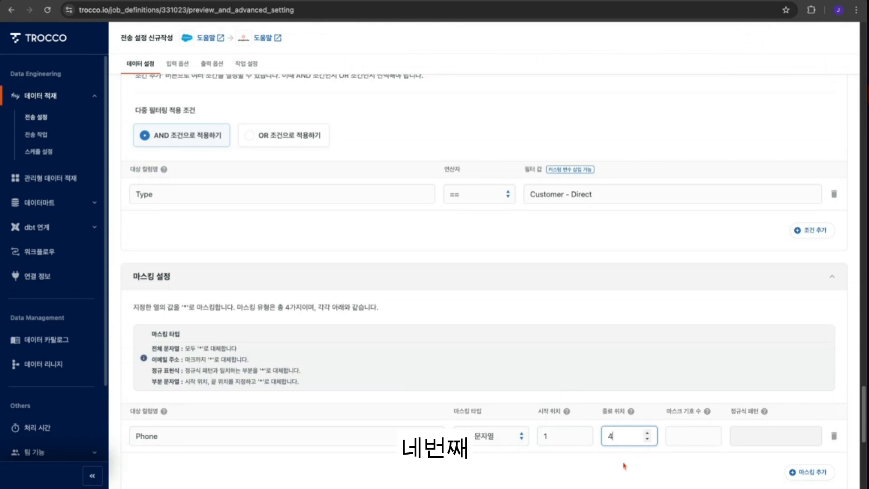
{"action": "left_click", "coordinate": [639, 472]}
- Enable the transfer date and time column option and name the added column Created
{"action": "scroll", "coordinate": [638, 473], "scroll_direction": "down", "scroll_amount": 3}
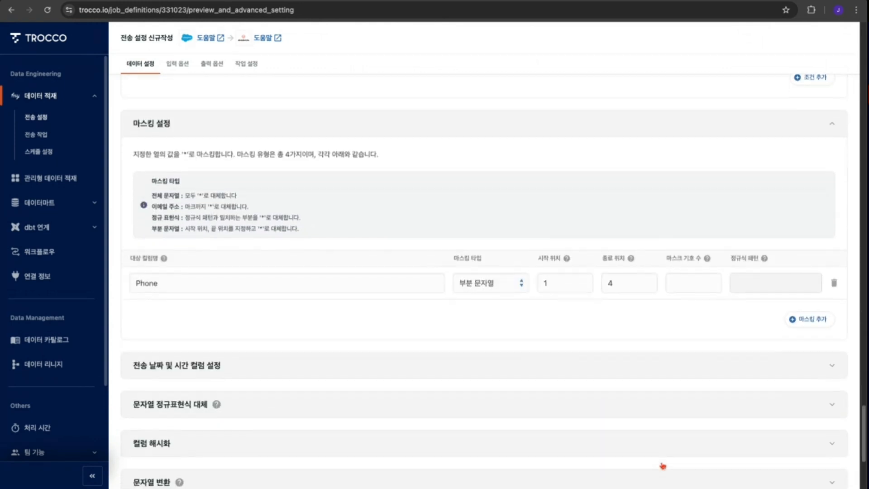
{"action": "left_click", "coordinate": [208, 361]}
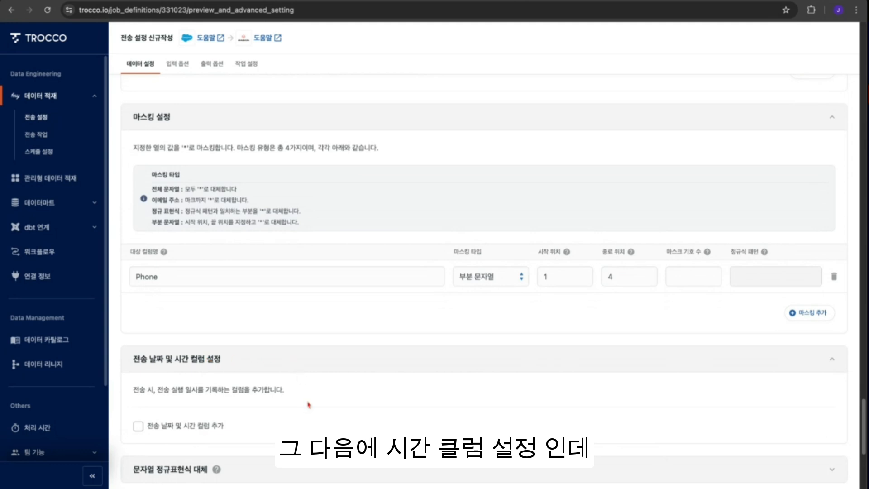
{"action": "scroll", "coordinate": [397, 406], "scroll_direction": "down", "scroll_amount": 1}
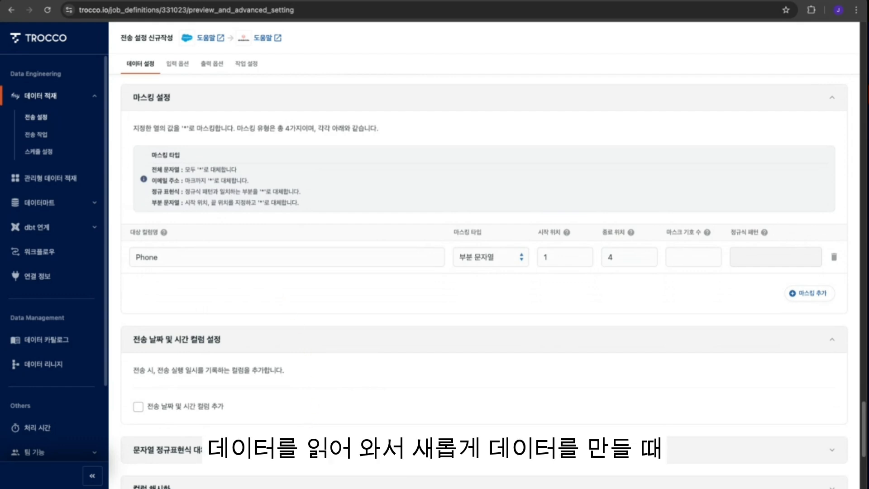
{"action": "left_click", "coordinate": [208, 409]}
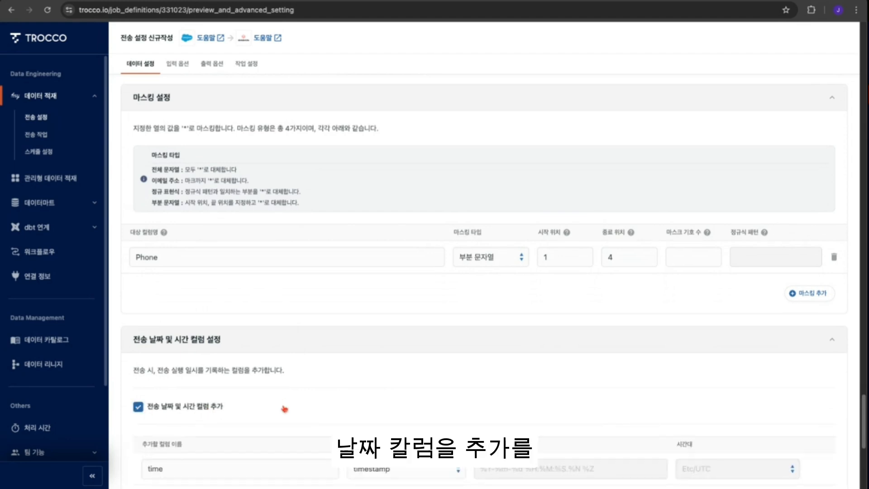
{"action": "scroll", "coordinate": [390, 402], "scroll_direction": "down", "scroll_amount": 2}
{"action": "double_click", "coordinate": [202, 436]}
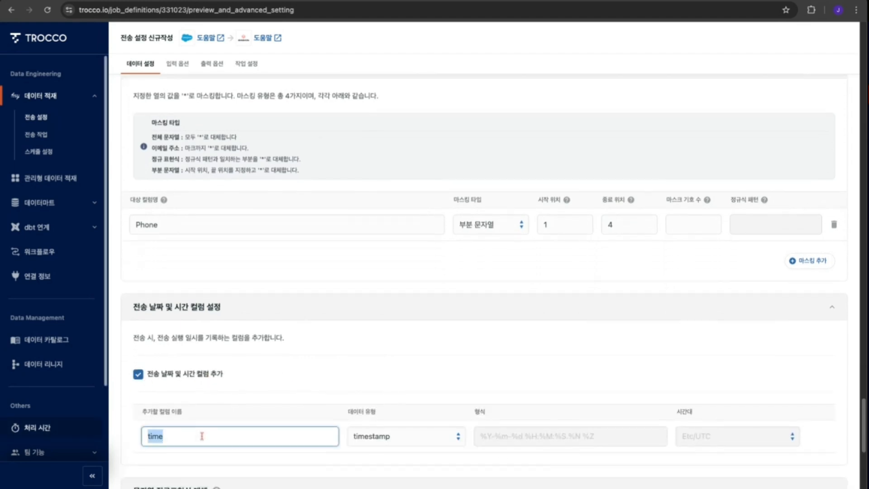
{"action": "type", "text": "Cr"}
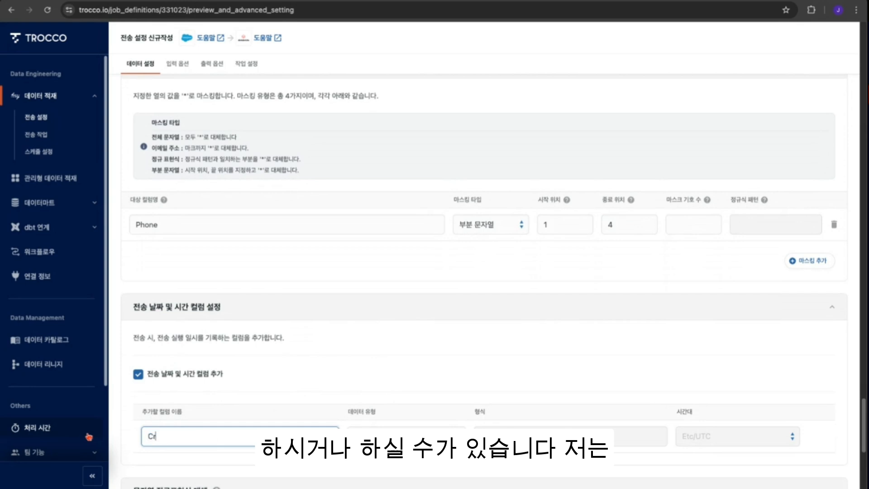
{"action": "type", "text": "eated"}
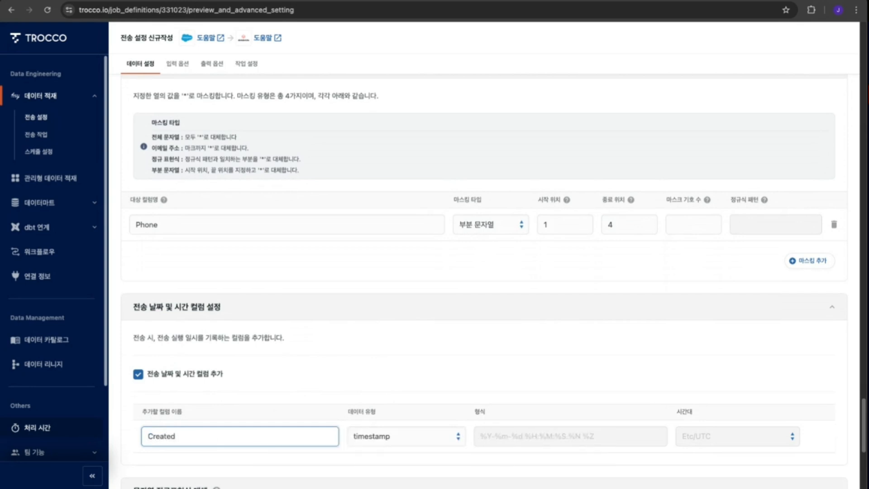
- Try the string data type for the Created column, then switch it back to timestamp
{"action": "scroll", "coordinate": [411, 392], "scroll_direction": "down", "scroll_amount": 1}
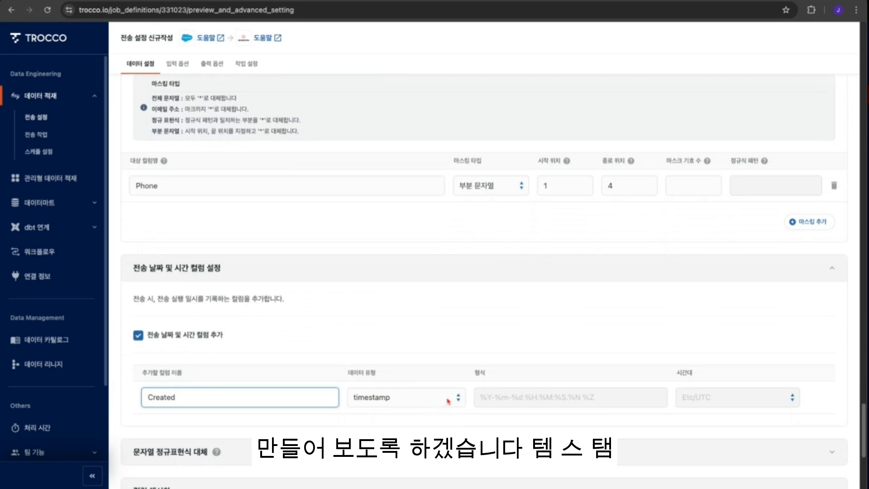
{"action": "left_click", "coordinate": [448, 401]}
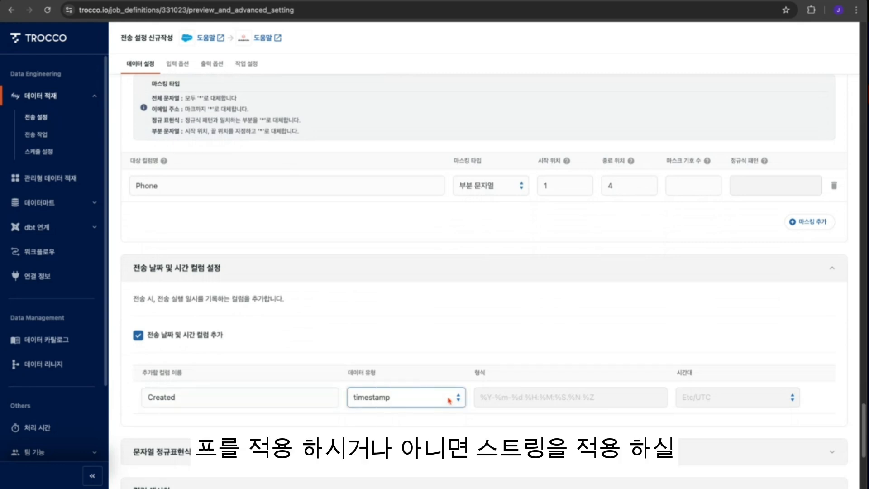
{"action": "left_click", "coordinate": [483, 422]}
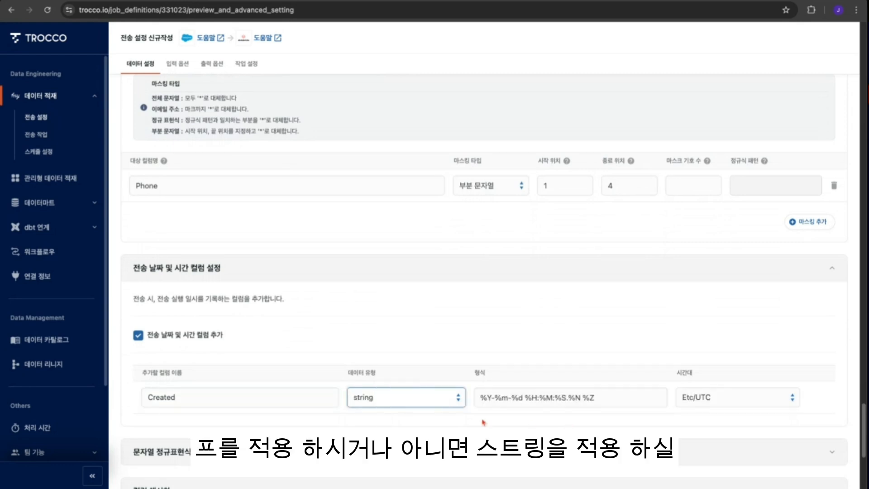
{"action": "left_click", "coordinate": [398, 404]}
{"action": "left_click", "coordinate": [451, 379]}
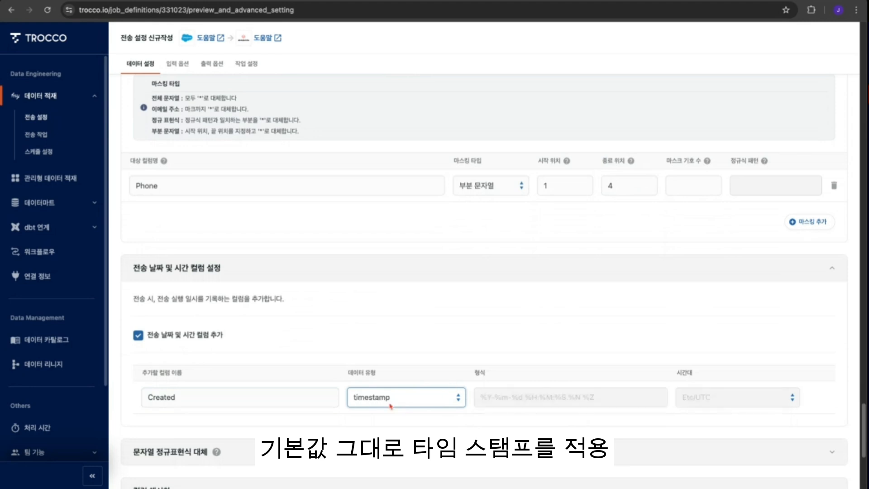
{"action": "left_click", "coordinate": [590, 347]}
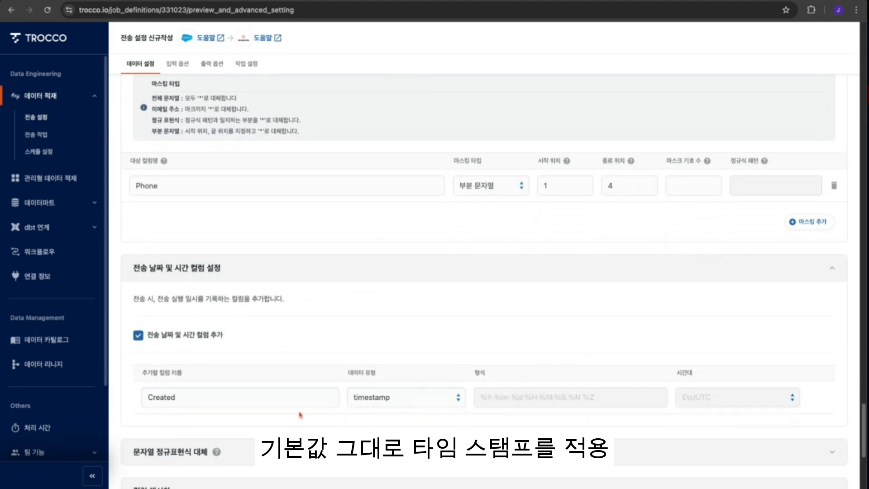
- Expand the string regex replacement and column hashing sections
{"action": "scroll", "coordinate": [299, 414], "scroll_direction": "down", "scroll_amount": 2}
{"action": "scroll", "coordinate": [299, 414], "scroll_direction": "down", "scroll_amount": 2}
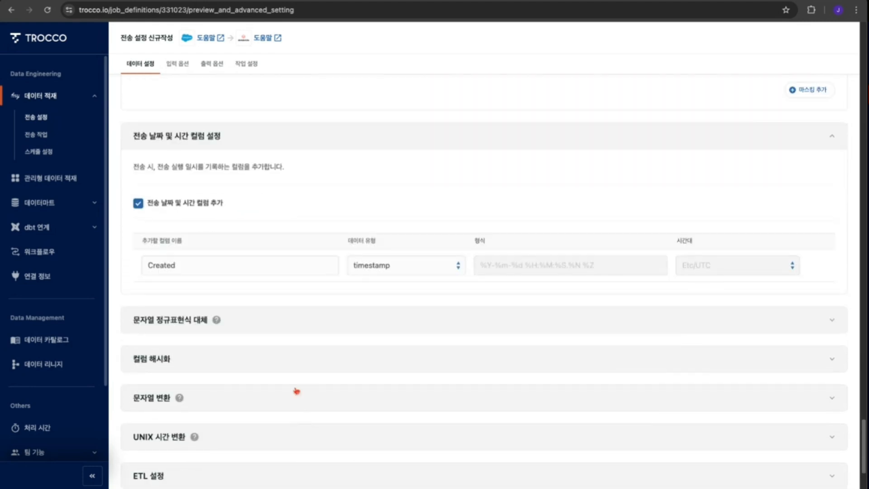
{"action": "left_click", "coordinate": [181, 322]}
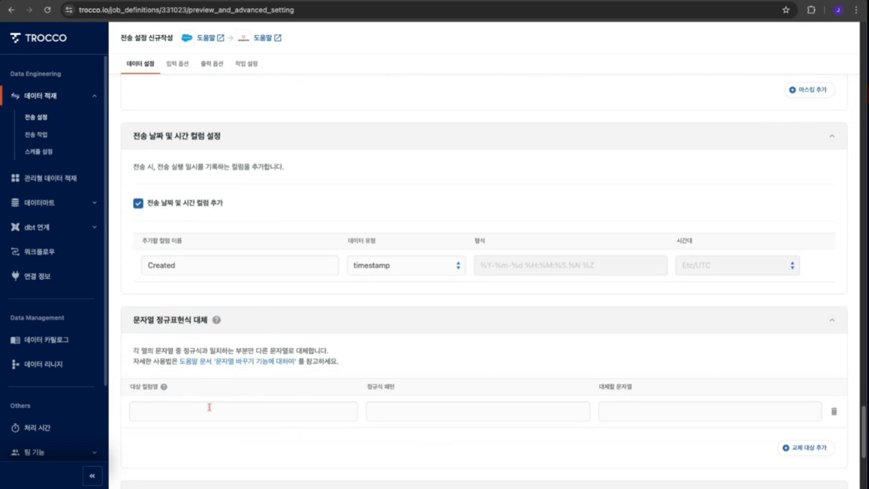
{"action": "scroll", "coordinate": [470, 369], "scroll_direction": "down", "scroll_amount": 4}
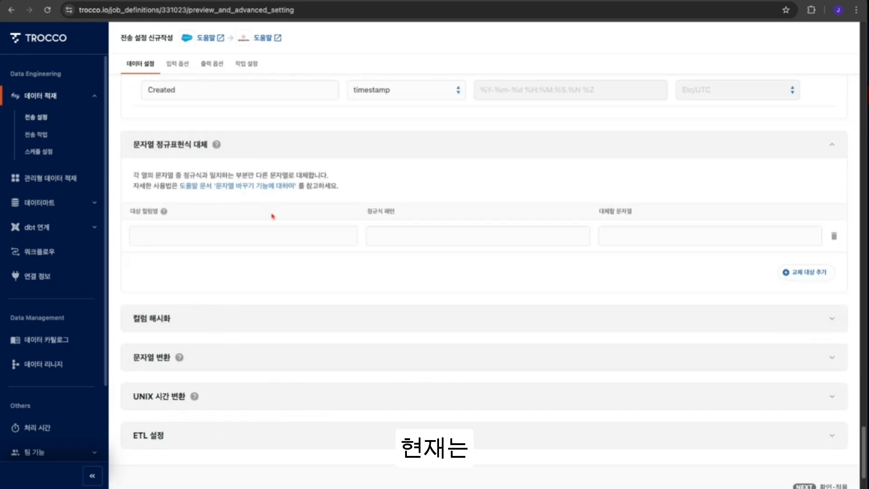
{"action": "left_click", "coordinate": [255, 326]}
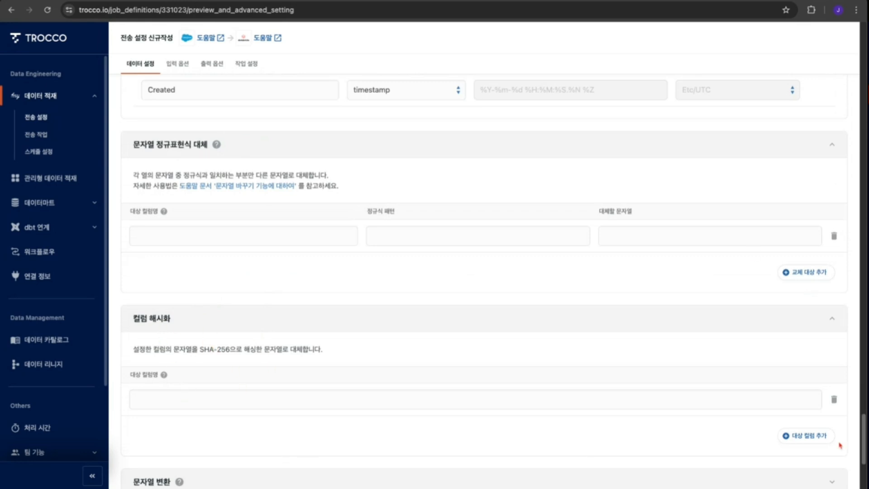
- Scroll the data preview to the ShippingStreet column and copy its column name
{"action": "left_click_drag", "start_coordinate": [864, 434], "coordinate": [864, 50]}
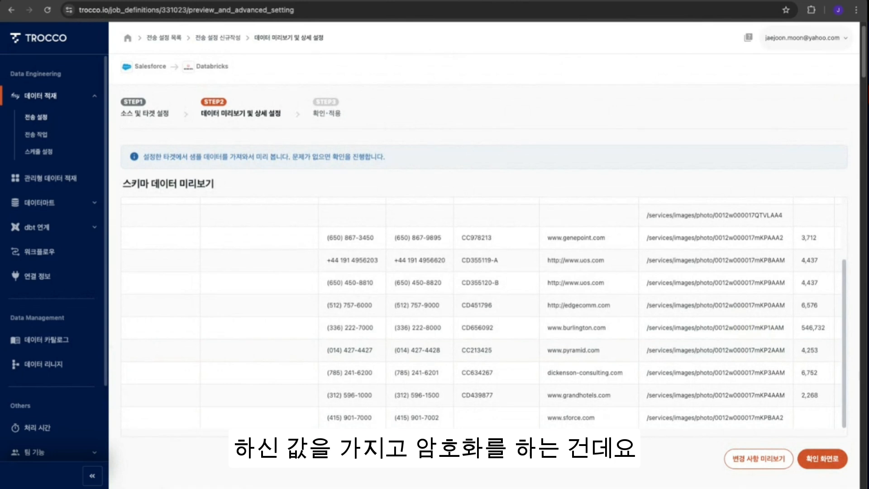
{"action": "scroll", "coordinate": [482, 317], "scroll_direction": "right", "scroll_amount": 5}
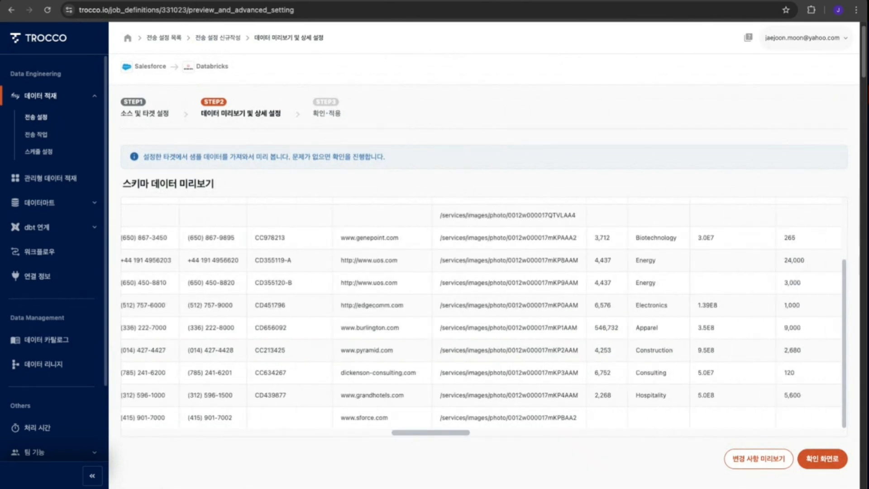
{"action": "scroll", "coordinate": [482, 317], "scroll_direction": "right", "scroll_amount": 8}
{"action": "scroll", "coordinate": [482, 317], "scroll_direction": "right", "scroll_amount": 9}
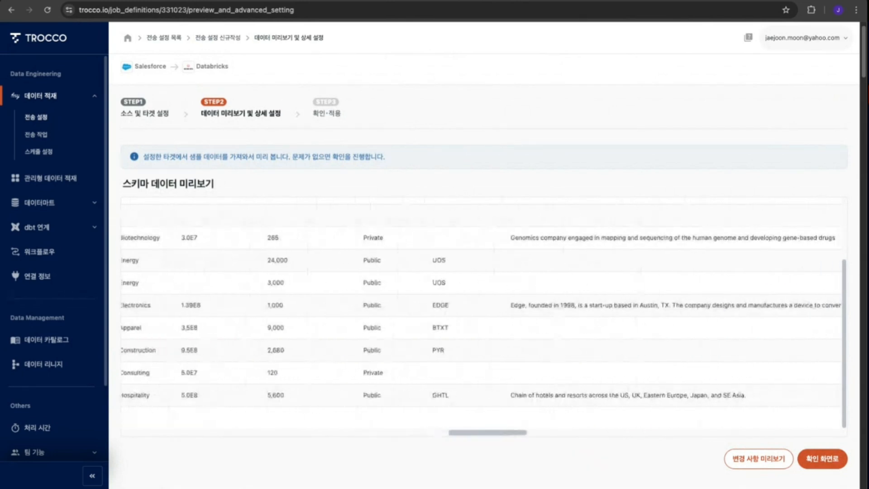
{"action": "scroll", "coordinate": [559, 313], "scroll_direction": "left", "scroll_amount": 1}
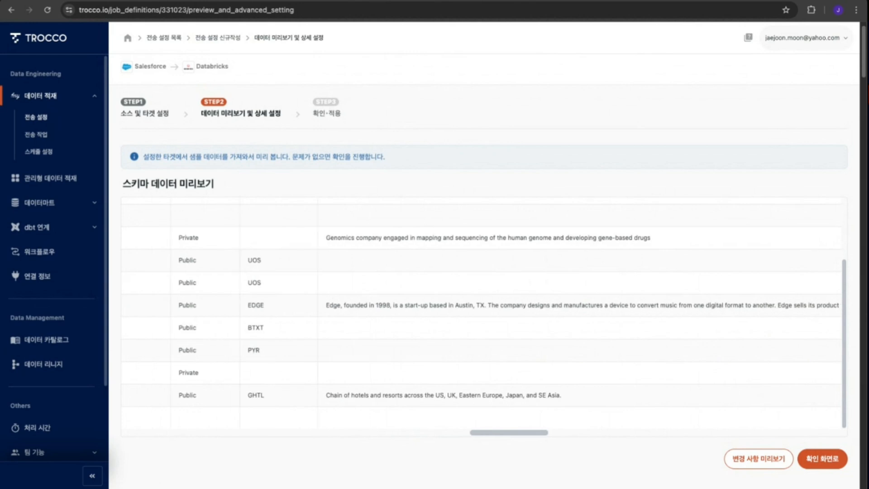
{"action": "scroll", "coordinate": [560, 312], "scroll_direction": "up", "scroll_amount": 2}
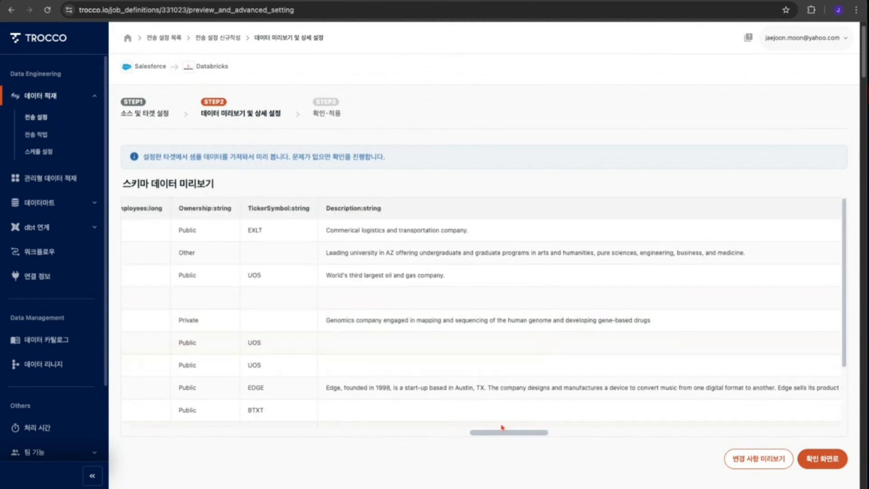
{"action": "scroll", "coordinate": [505, 429], "scroll_direction": "left", "scroll_amount": 10}
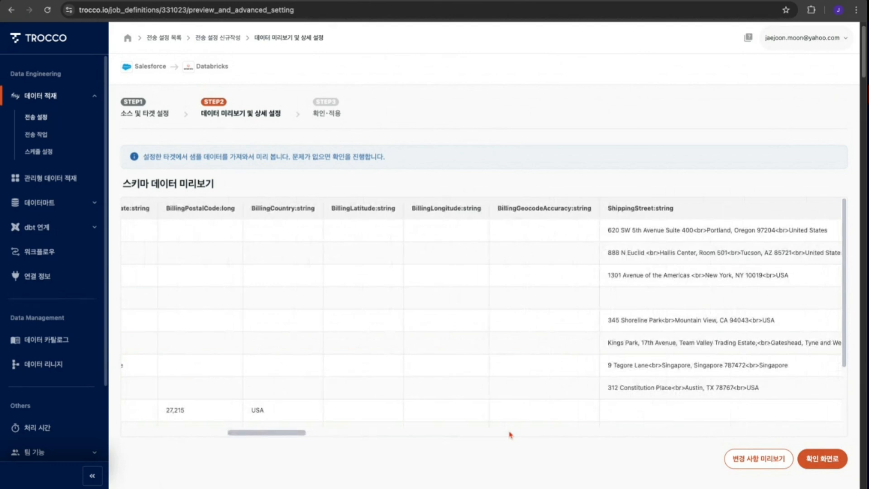
{"action": "double_click", "coordinate": [630, 209]}
{"action": "key", "text": "ctrl+c"}
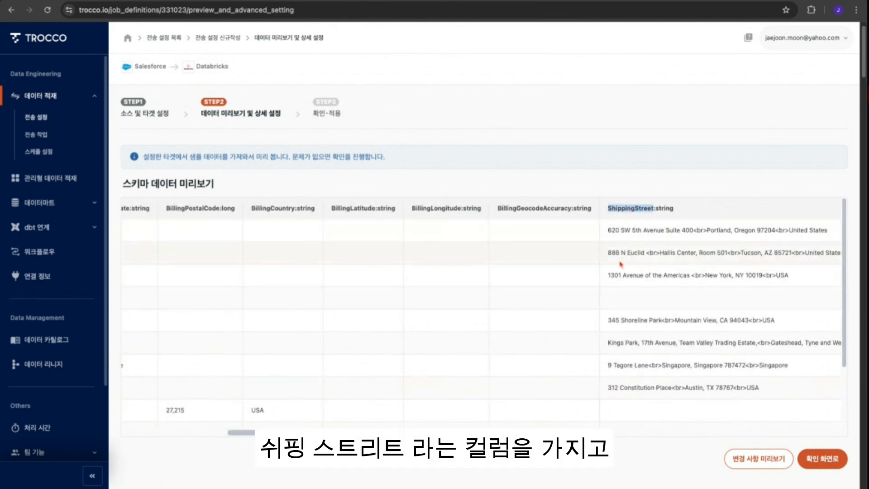
{"action": "left_click", "coordinate": [847, 132]}
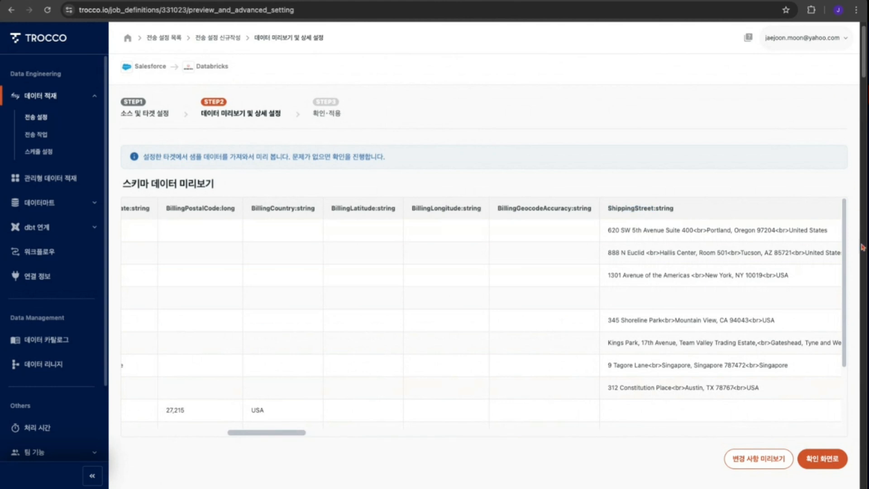
- Add ShippingStreet as the target column for column hashing
{"action": "scroll", "coordinate": [854, 367], "scroll_direction": "down", "scroll_amount": 10}
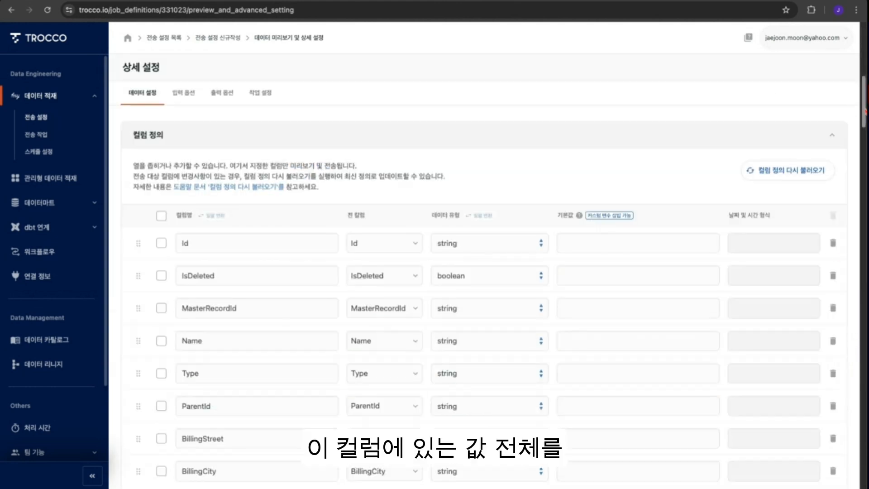
{"action": "scroll", "coordinate": [864, 109], "scroll_direction": "down", "scroll_amount": 20}
{"action": "scroll", "coordinate": [863, 108], "scroll_direction": "down", "scroll_amount": 8}
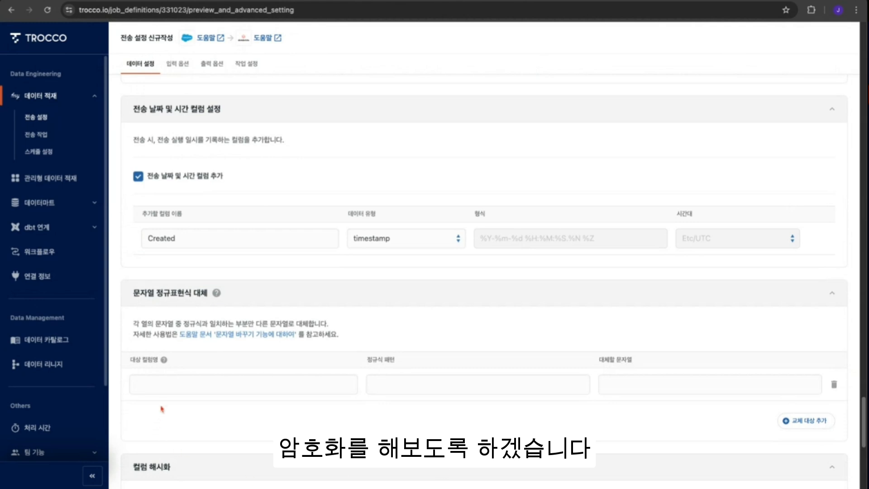
{"action": "scroll", "coordinate": [256, 377], "scroll_direction": "down", "scroll_amount": 6}
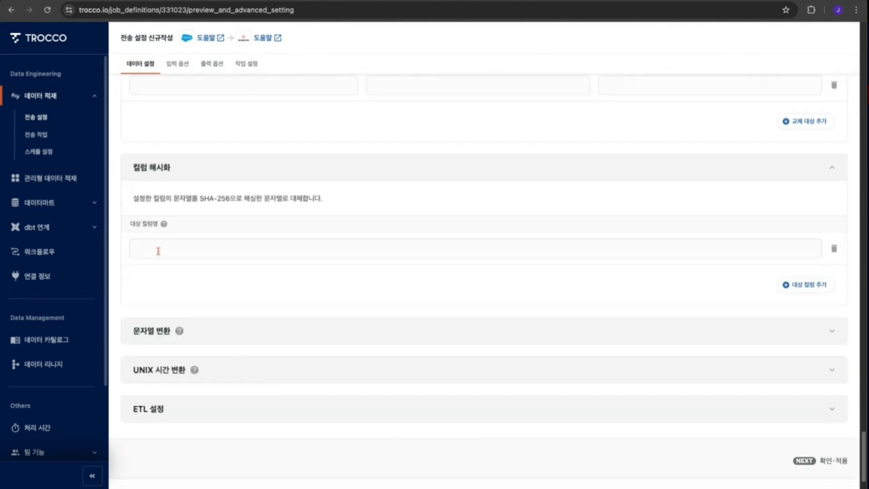
{"action": "left_click", "coordinate": [158, 246]}
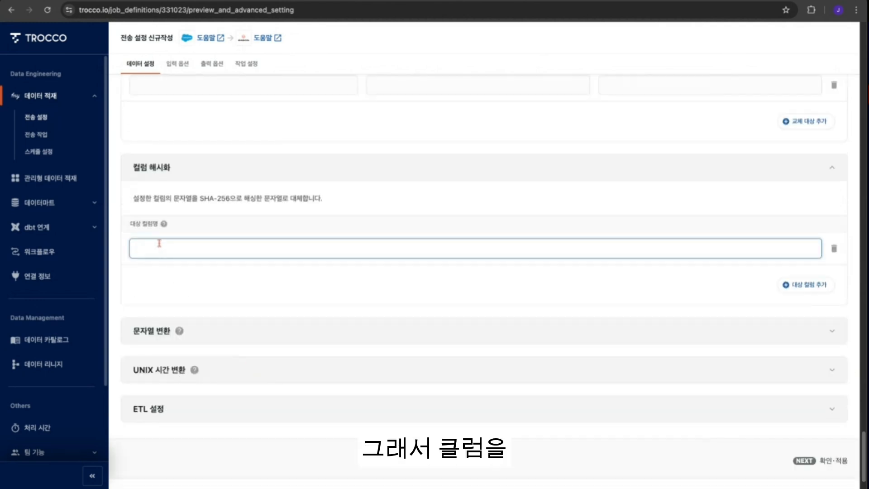
{"action": "key", "text": "ctrl+v"}
{"action": "left_click", "coordinate": [678, 289]}
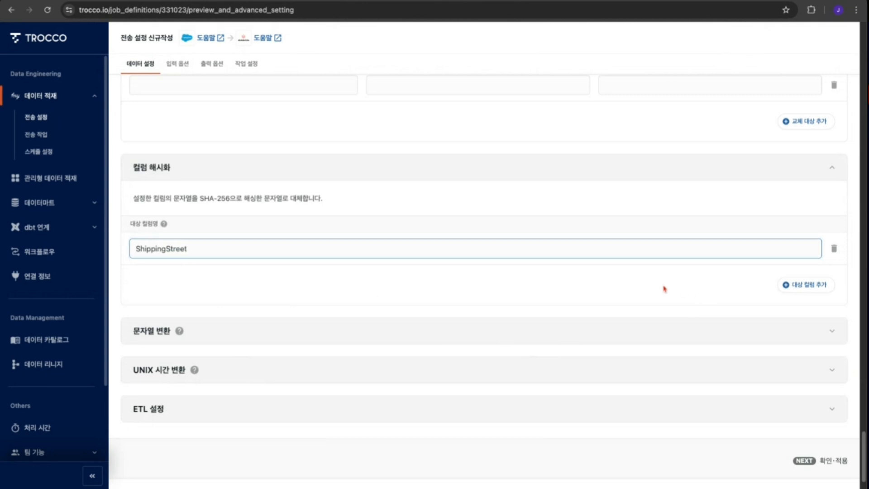
- Enable programming ETL and set the source code language to Python 3.9
{"action": "scroll", "coordinate": [341, 380], "scroll_direction": "down", "scroll_amount": 1}
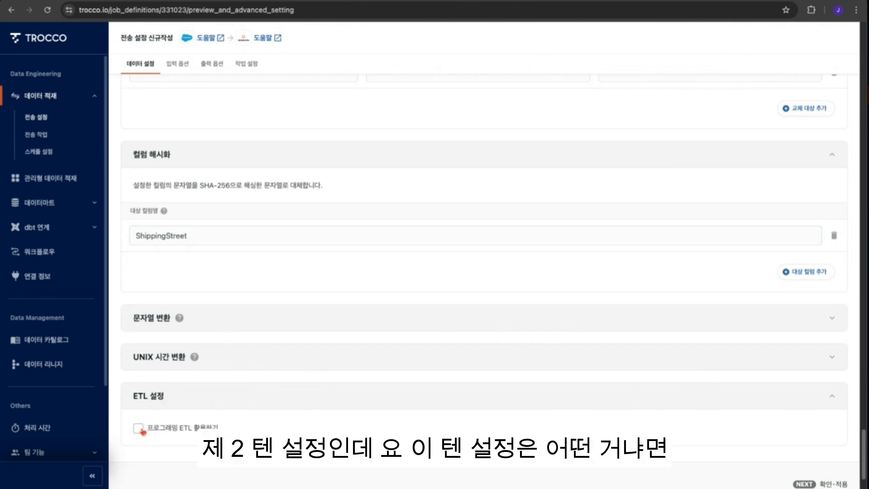
{"action": "left_click", "coordinate": [138, 428]}
{"action": "scroll", "coordinate": [461, 411], "scroll_direction": "down", "scroll_amount": 3}
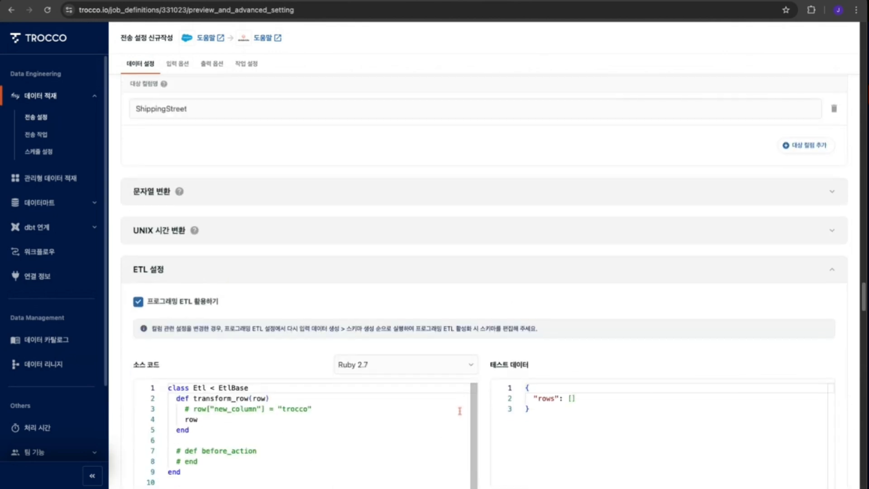
{"action": "left_click", "coordinate": [471, 367]}
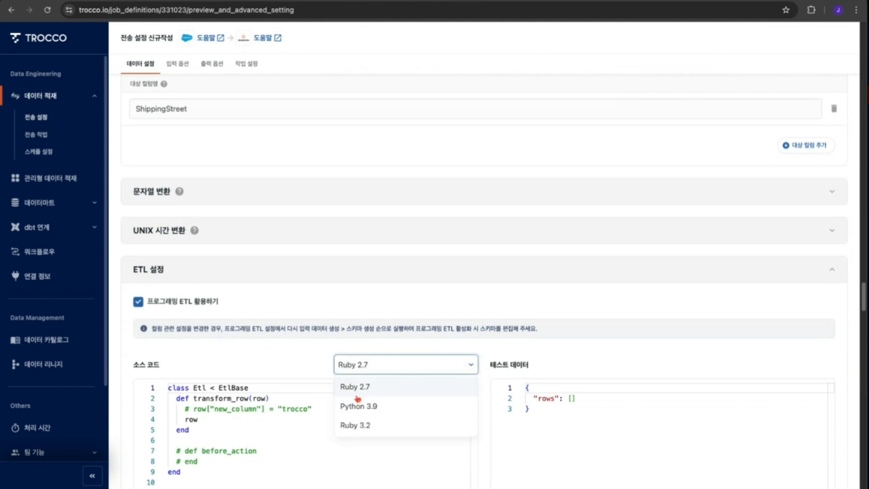
{"action": "left_click", "coordinate": [379, 409]}
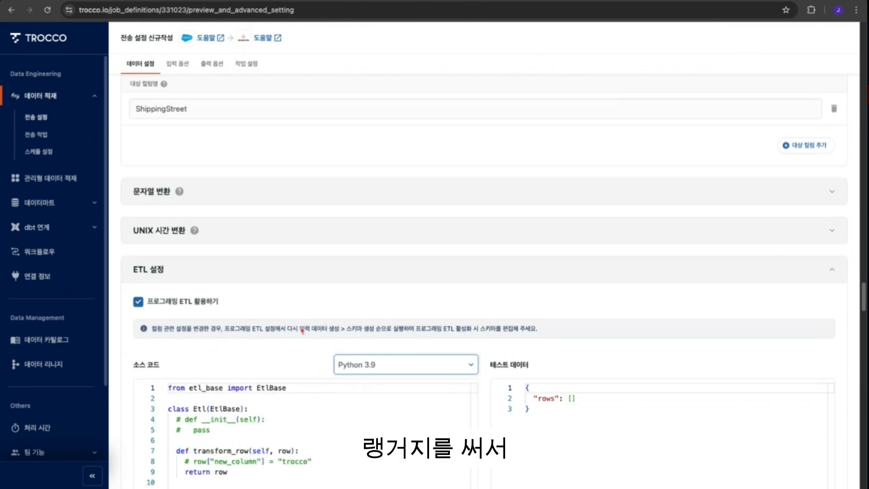
{"action": "scroll", "coordinate": [354, 419], "scroll_direction": "down", "scroll_amount": 5}
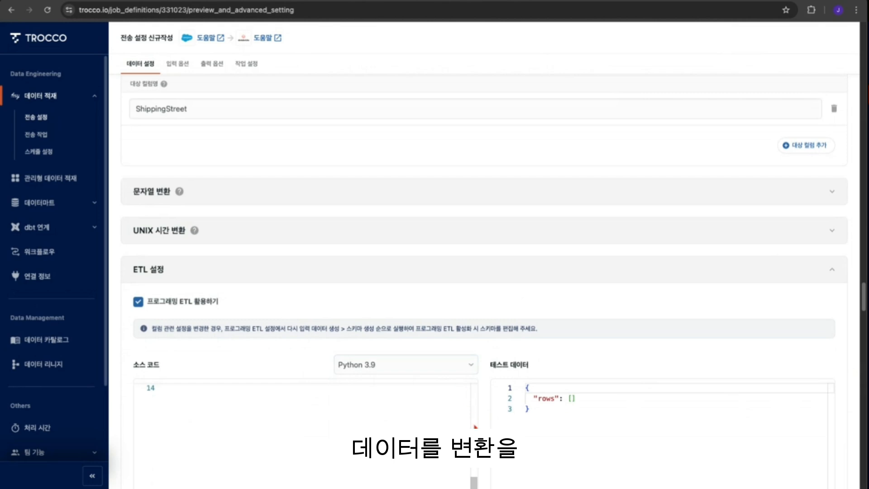
{"action": "scroll", "coordinate": [475, 427], "scroll_direction": "up", "scroll_amount": 3}
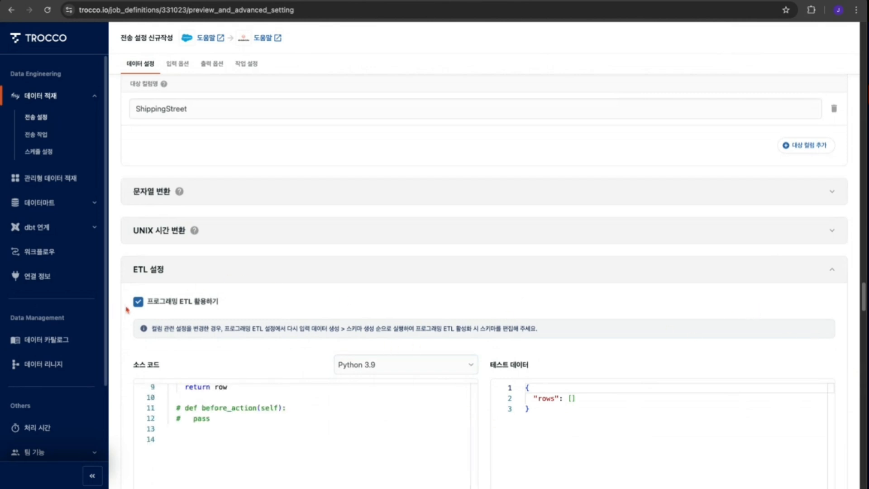
- Disable programming ETL and proceed to the confirmation screen
{"action": "left_click", "coordinate": [138, 301]}
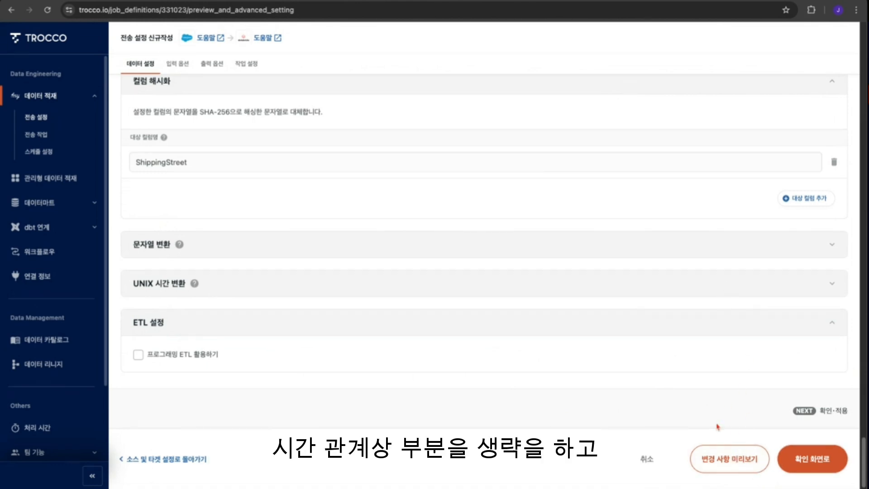
{"action": "left_click", "coordinate": [813, 460]}
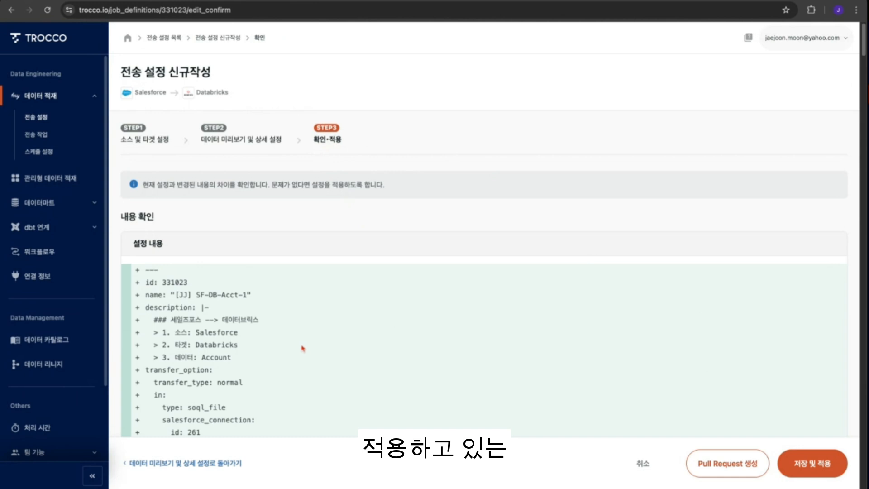
- Review the configuration diff, then save and apply the transfer setting without a change note
{"action": "scroll", "coordinate": [302, 348], "scroll_direction": "down", "scroll_amount": 10}
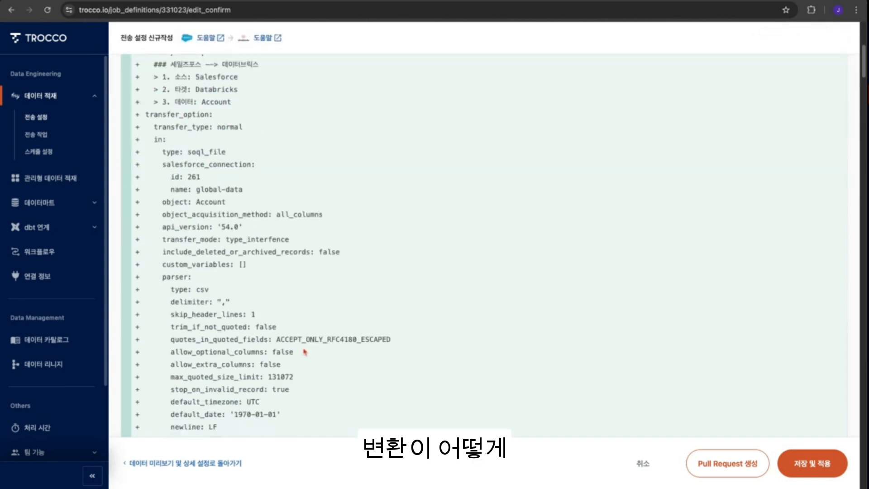
{"action": "scroll", "coordinate": [304, 351], "scroll_direction": "up", "scroll_amount": 10}
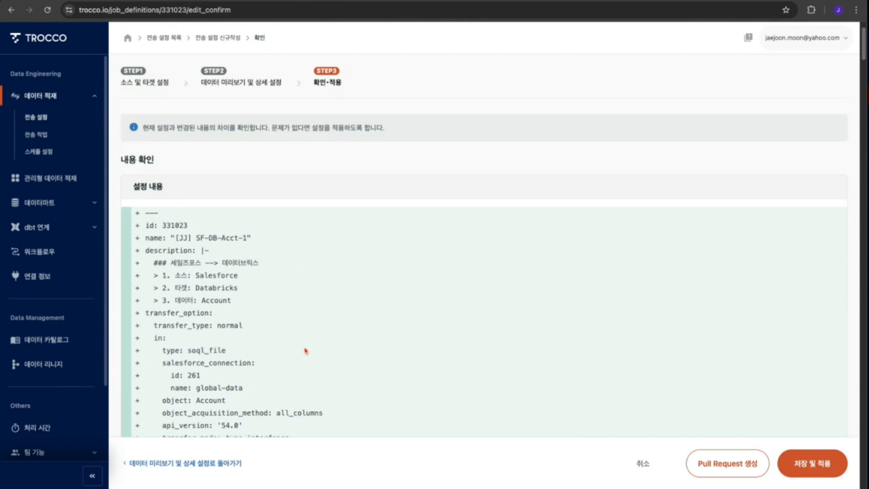
{"action": "scroll", "coordinate": [306, 351], "scroll_direction": "down", "scroll_amount": 4}
{"action": "scroll", "coordinate": [319, 348], "scroll_direction": "down", "scroll_amount": 20}
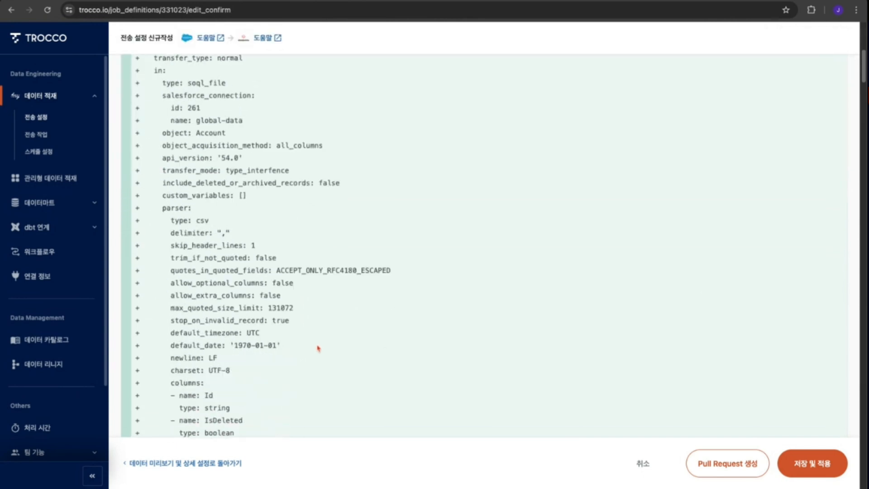
{"action": "scroll", "coordinate": [322, 349], "scroll_direction": "down", "scroll_amount": 20}
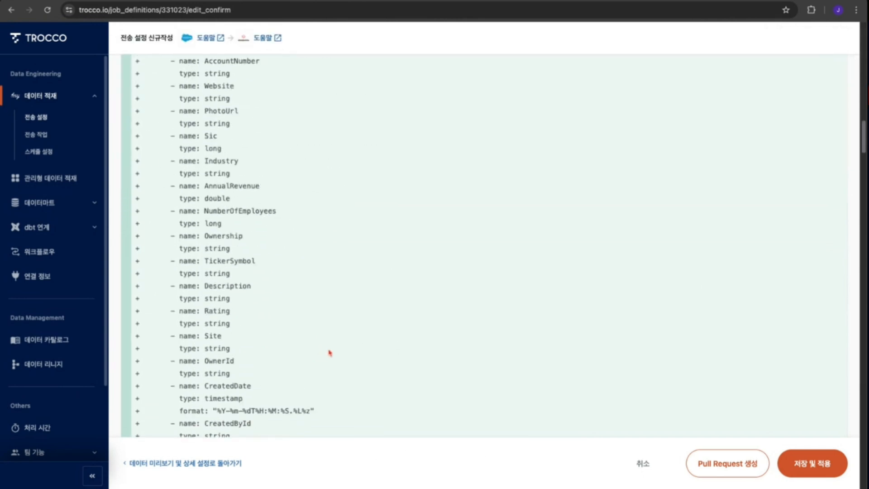
{"action": "scroll", "coordinate": [329, 350], "scroll_direction": "down", "scroll_amount": 4}
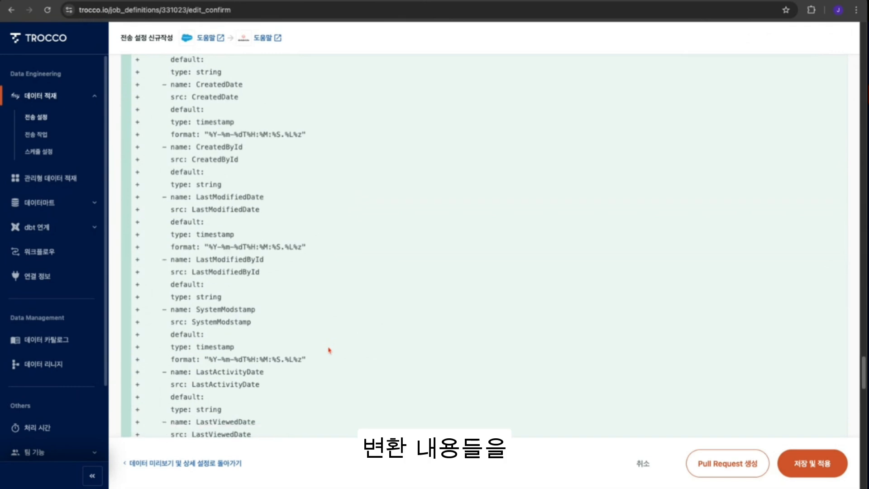
{"action": "scroll", "coordinate": [257, 344], "scroll_direction": "down", "scroll_amount": 20}
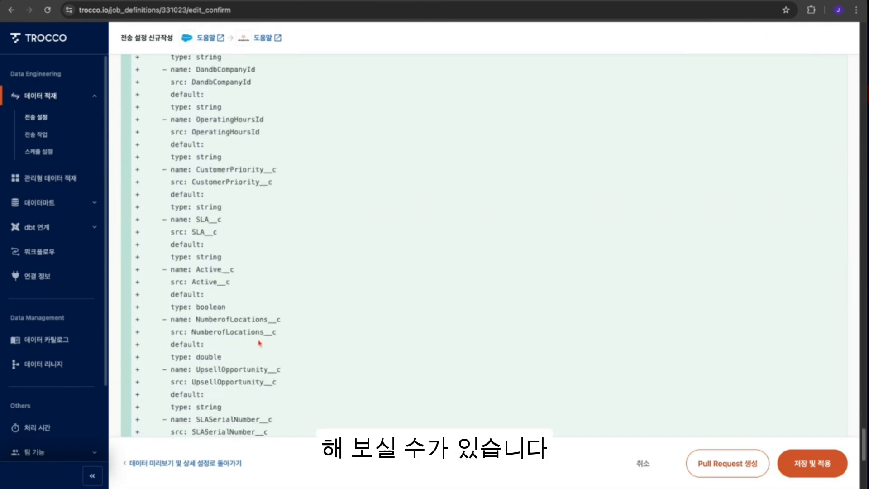
{"action": "scroll", "coordinate": [272, 379], "scroll_direction": "down", "scroll_amount": 8}
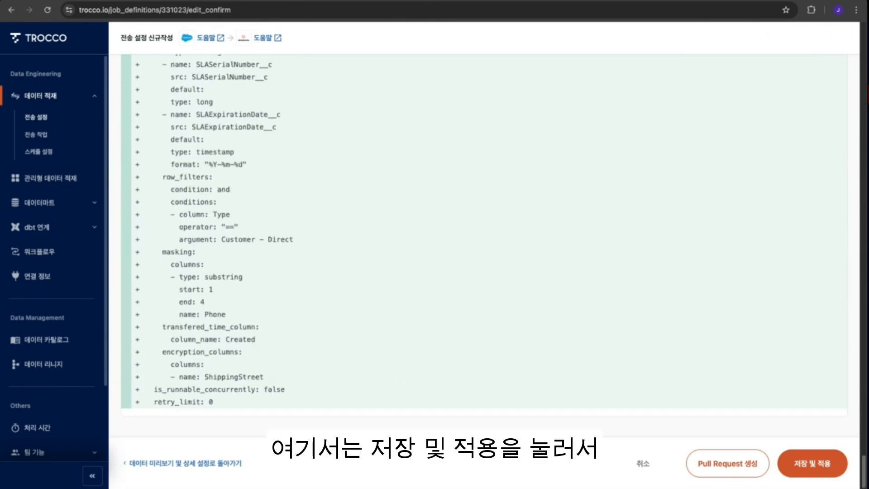
{"action": "left_click", "coordinate": [812, 473]}
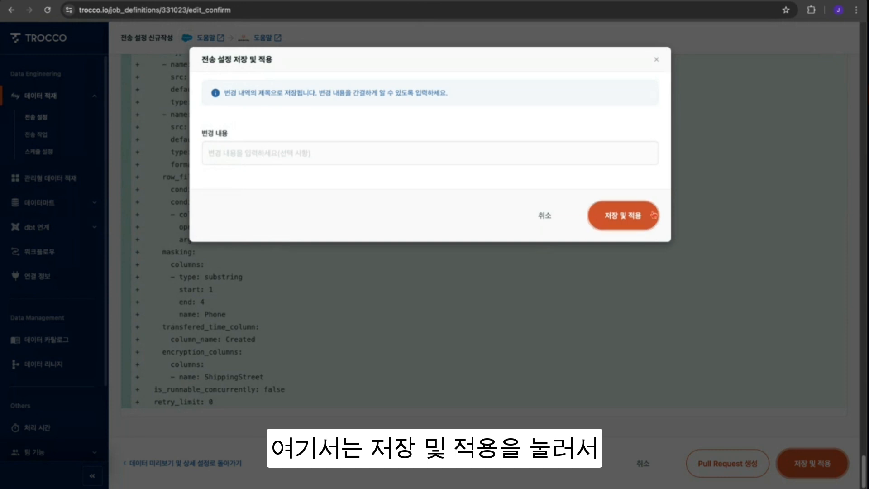
{"action": "left_click", "coordinate": [619, 223]}
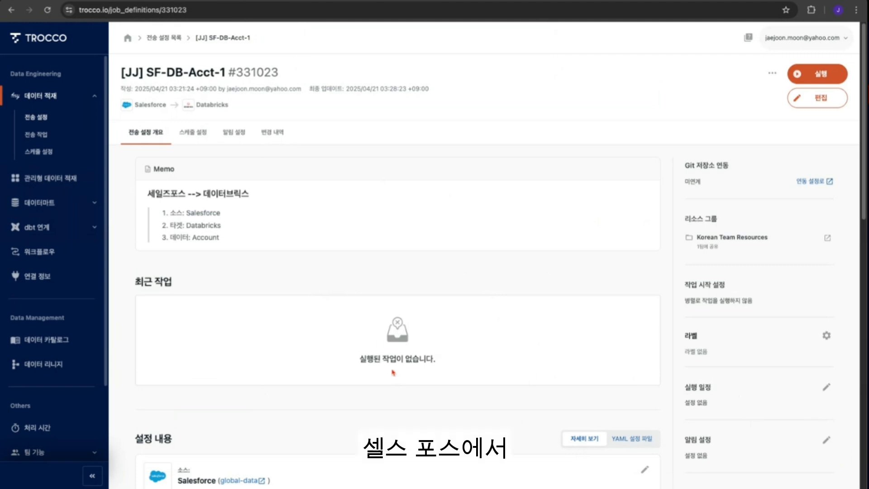
- Examine the saved transfer setting's memo, source and target details, and execution preview table
{"action": "double_click", "coordinate": [209, 237]}
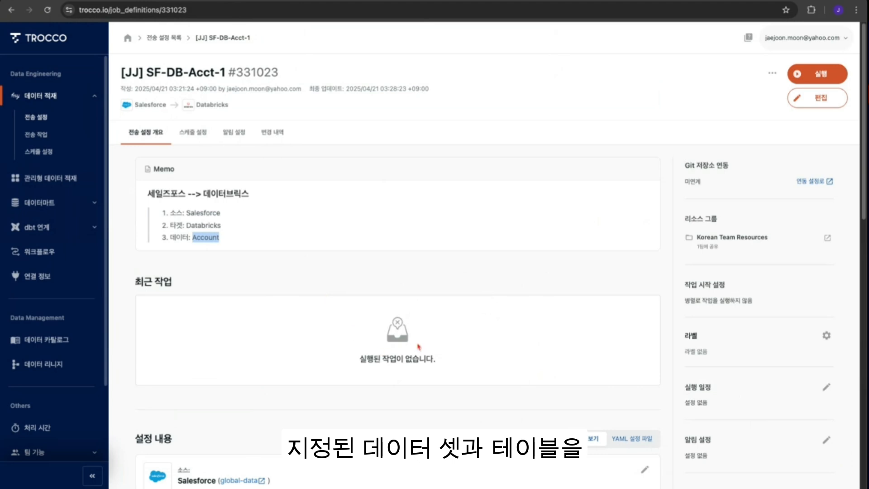
{"action": "scroll", "coordinate": [375, 319], "scroll_direction": "down", "scroll_amount": 1}
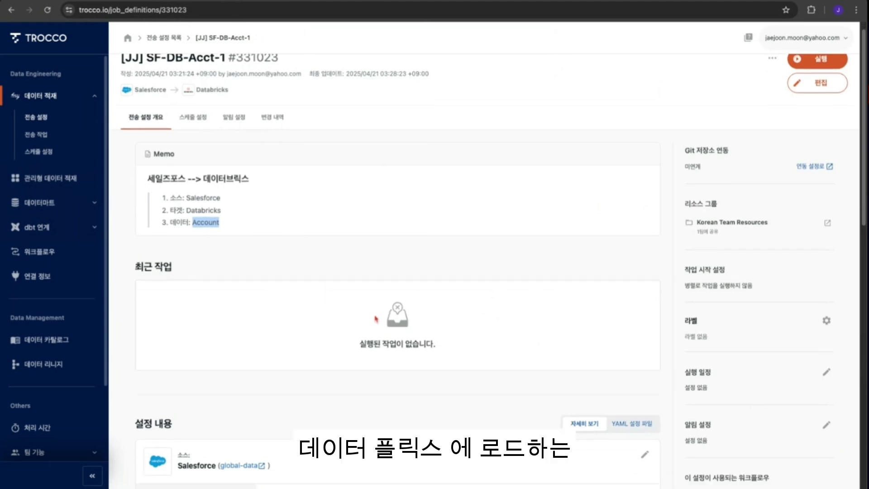
{"action": "scroll", "coordinate": [355, 321], "scroll_direction": "down", "scroll_amount": 2}
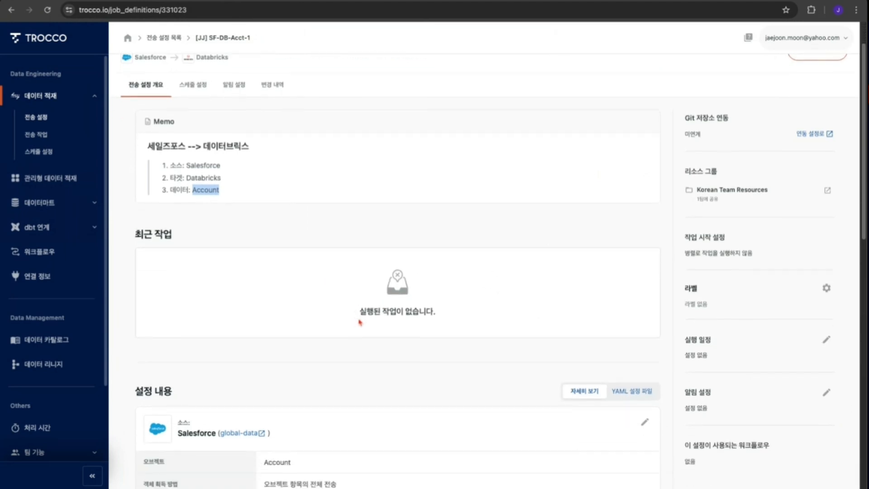
{"action": "scroll", "coordinate": [360, 324], "scroll_direction": "down", "scroll_amount": 8}
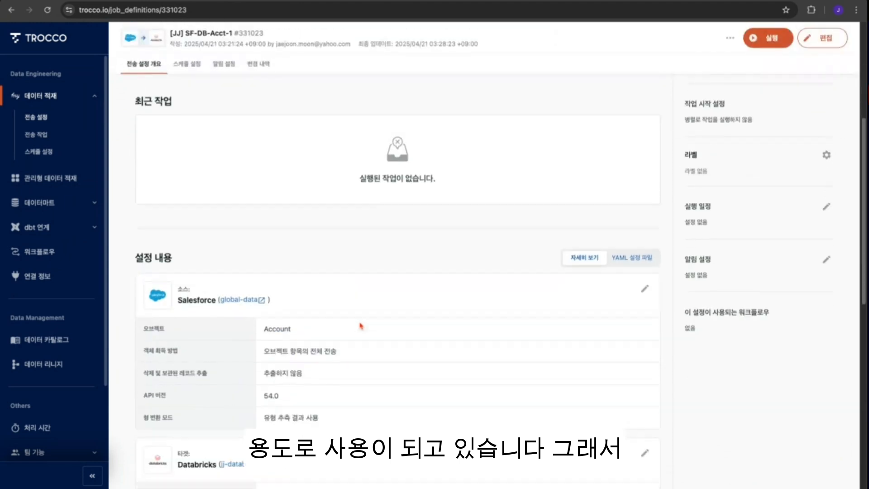
{"action": "scroll", "coordinate": [362, 327], "scroll_direction": "down", "scroll_amount": 1}
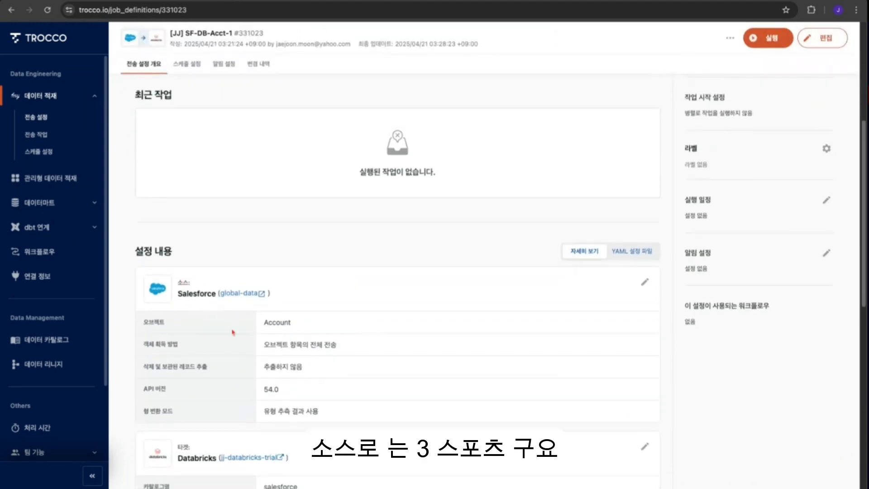
{"action": "scroll", "coordinate": [264, 345], "scroll_direction": "down", "scroll_amount": 8}
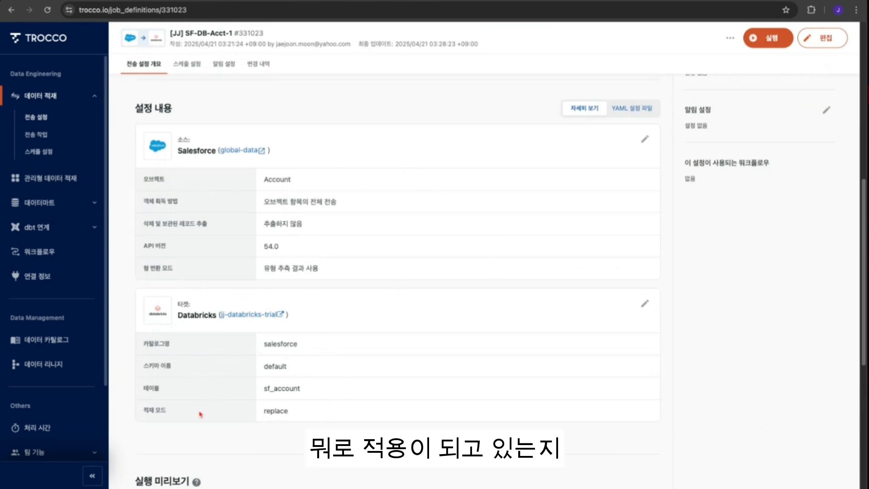
{"action": "scroll", "coordinate": [339, 420], "scroll_direction": "down", "scroll_amount": 3}
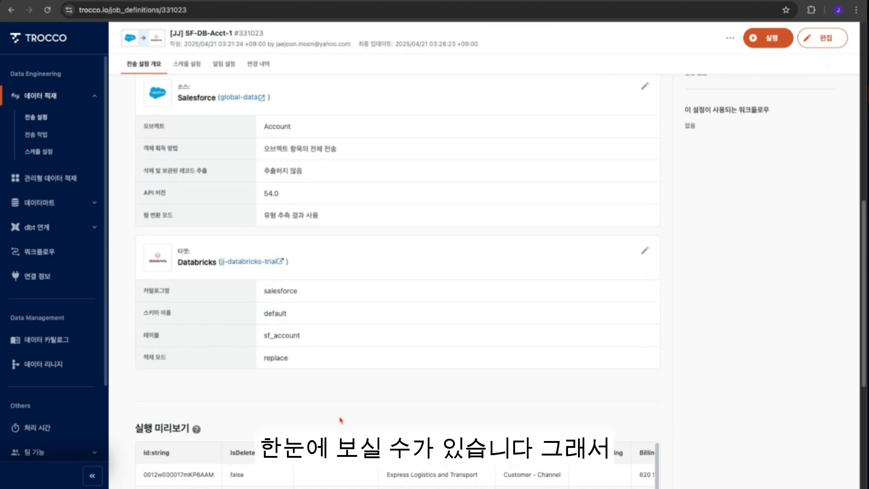
{"action": "scroll", "coordinate": [339, 420], "scroll_direction": "down", "scroll_amount": 1}
{"action": "scroll", "coordinate": [504, 338], "scroll_direction": "down", "scroll_amount": 4}
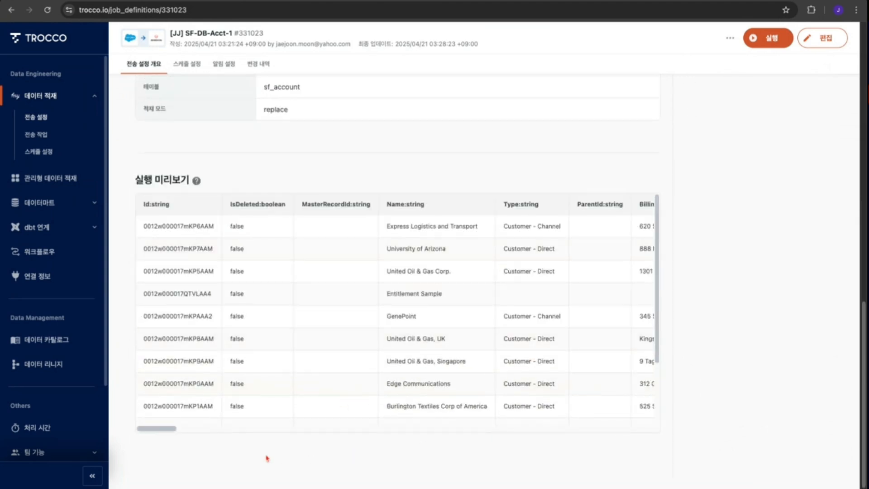
{"action": "scroll", "coordinate": [166, 430], "scroll_direction": "right", "scroll_amount": 5}
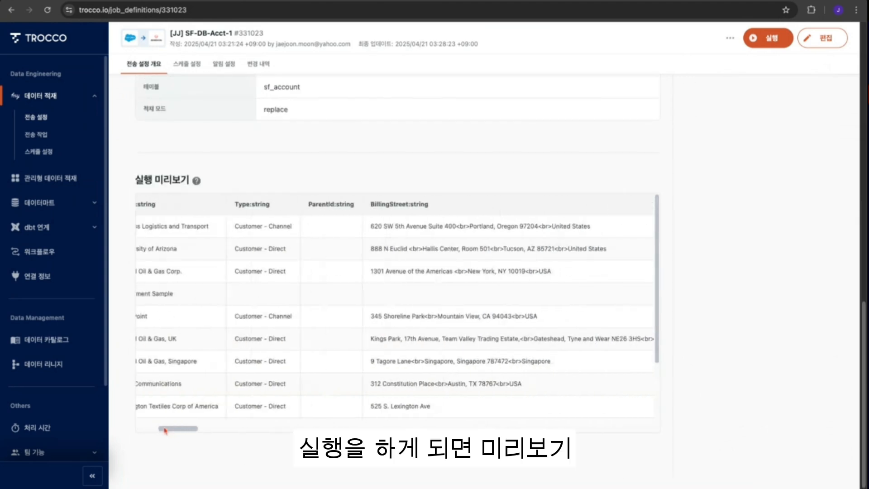
{"action": "scroll", "coordinate": [165, 430], "scroll_direction": "right", "scroll_amount": 8}
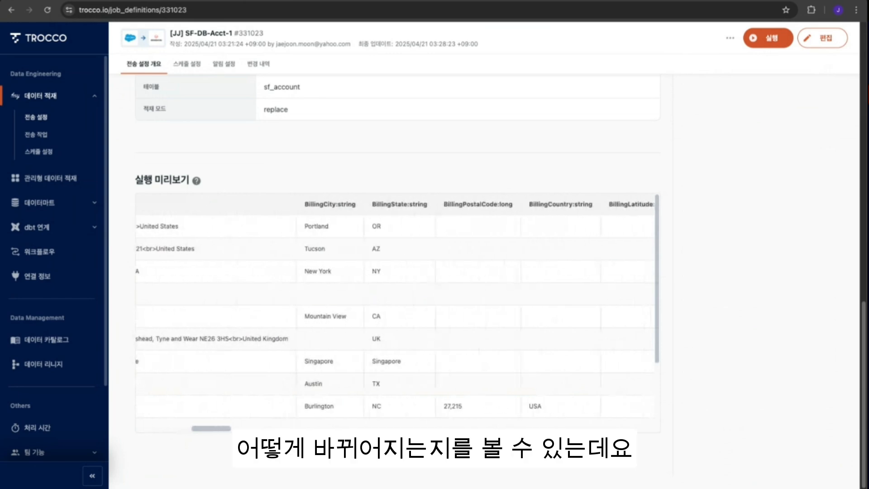
{"action": "scroll", "coordinate": [165, 430], "scroll_direction": "right", "scroll_amount": 8}
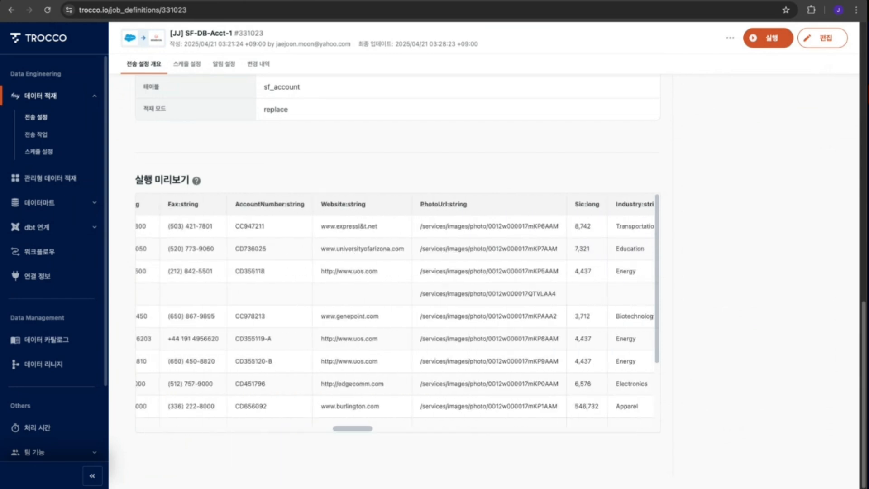
{"action": "scroll", "coordinate": [398, 312], "scroll_direction": "left", "scroll_amount": 20}
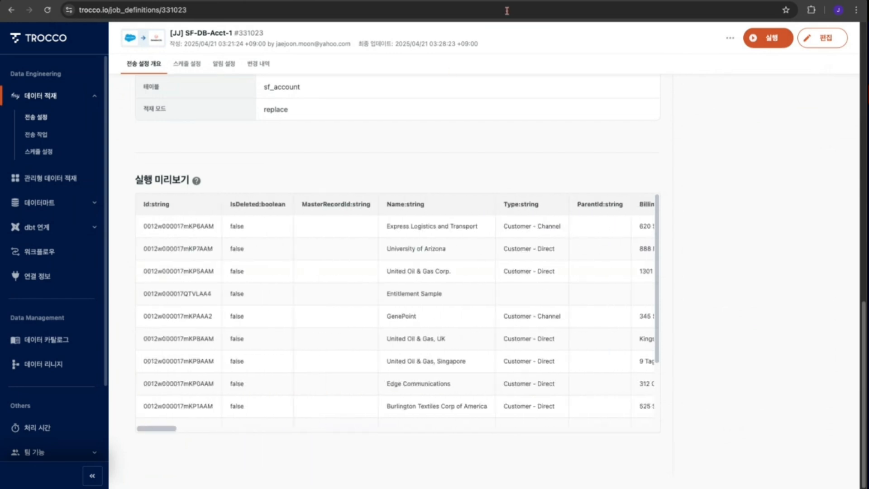
{"action": "scroll", "coordinate": [713, 164], "scroll_direction": "up", "scroll_amount": 6}
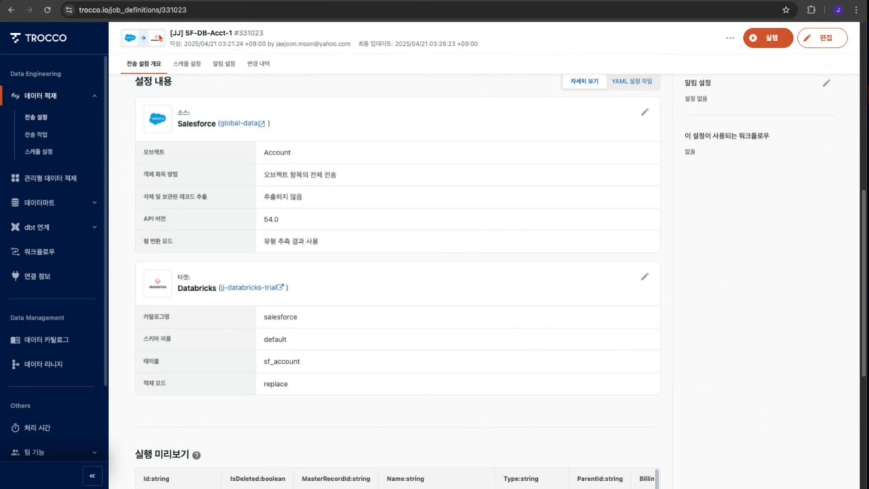
{"action": "scroll", "coordinate": [233, 87], "scroll_direction": "up", "scroll_amount": 5}
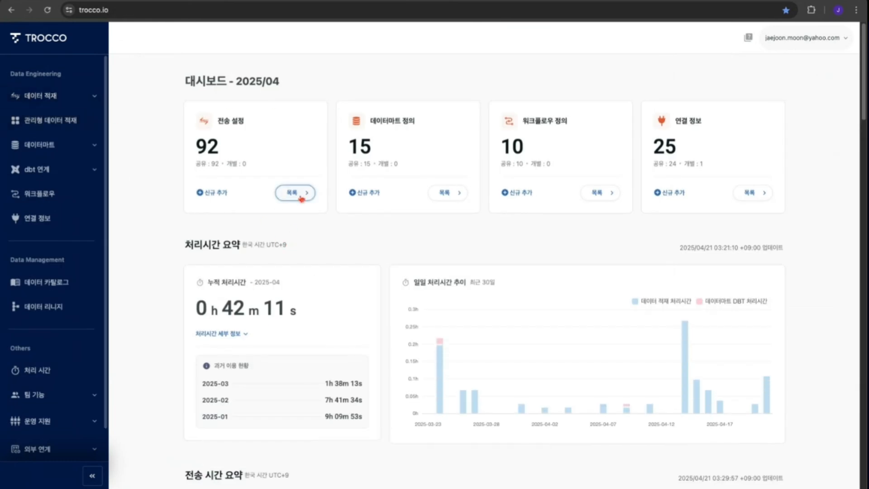
- Start a new transfer setting with Salesforce as source and Databricks as target in normal data transfer mode
{"action": "left_click", "coordinate": [213, 194]}
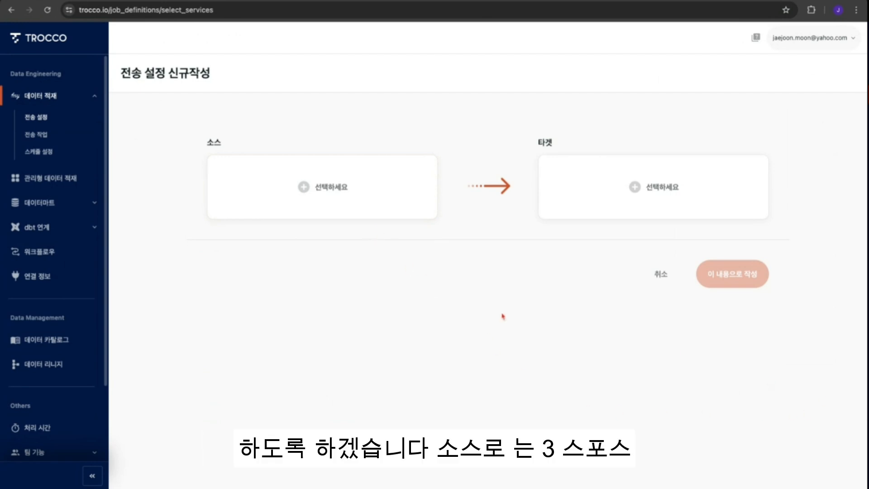
{"action": "left_click", "coordinate": [331, 195]}
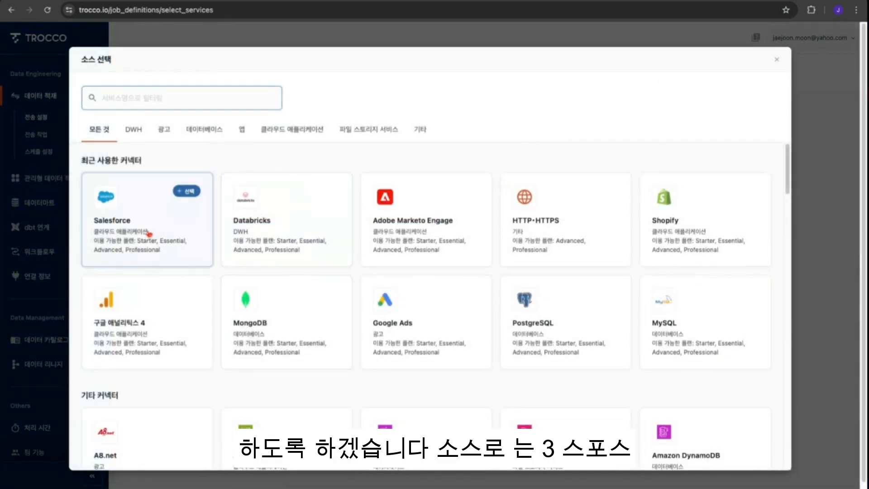
{"action": "left_click", "coordinate": [148, 232]}
{"action": "left_click", "coordinate": [645, 196]}
{"action": "left_click", "coordinate": [186, 189]}
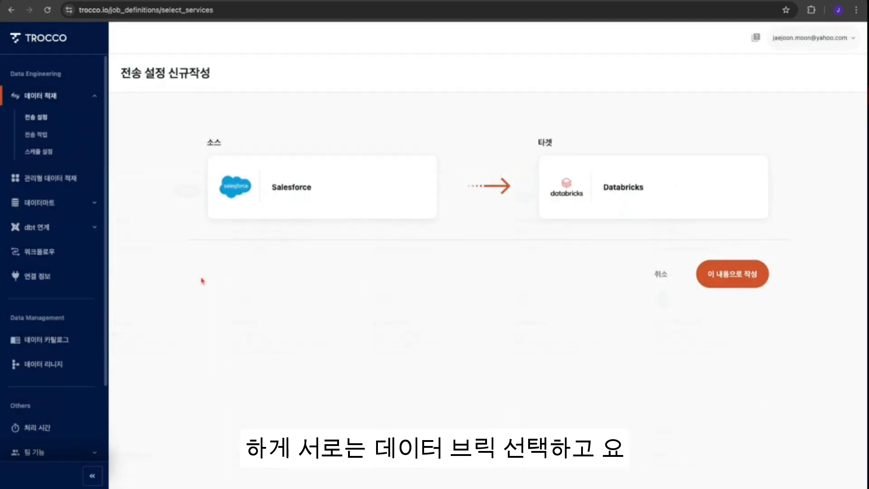
{"action": "left_click", "coordinate": [731, 275]}
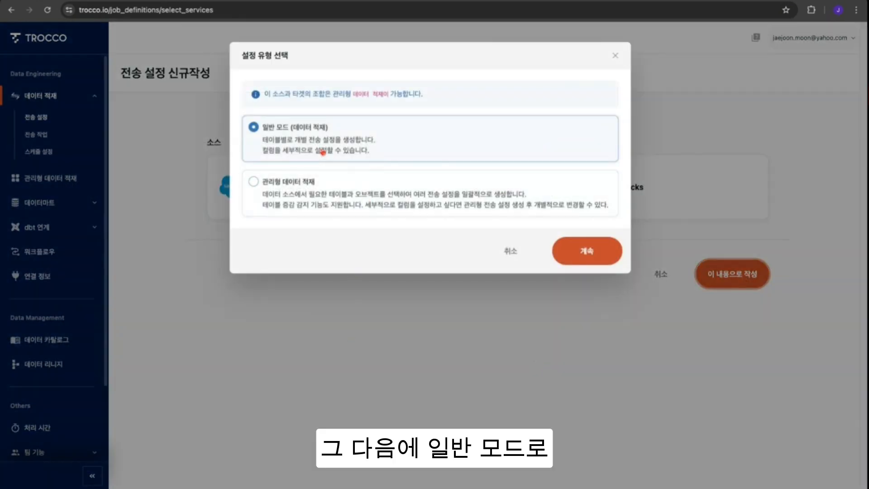
{"action": "left_click", "coordinate": [566, 265]}
- Name the new transfer setting JJ] SF-DB-Oppty-1
{"action": "left_click", "coordinate": [385, 340]}
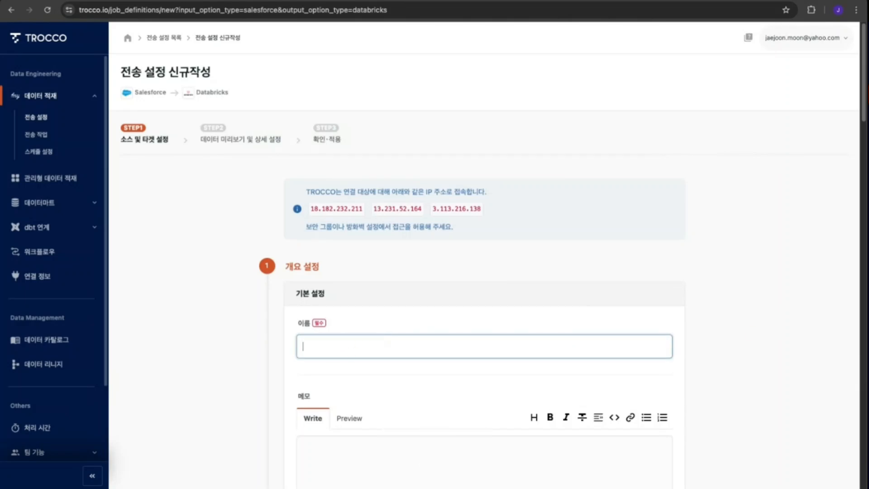
{"action": "key", "text": "super+Tab"}
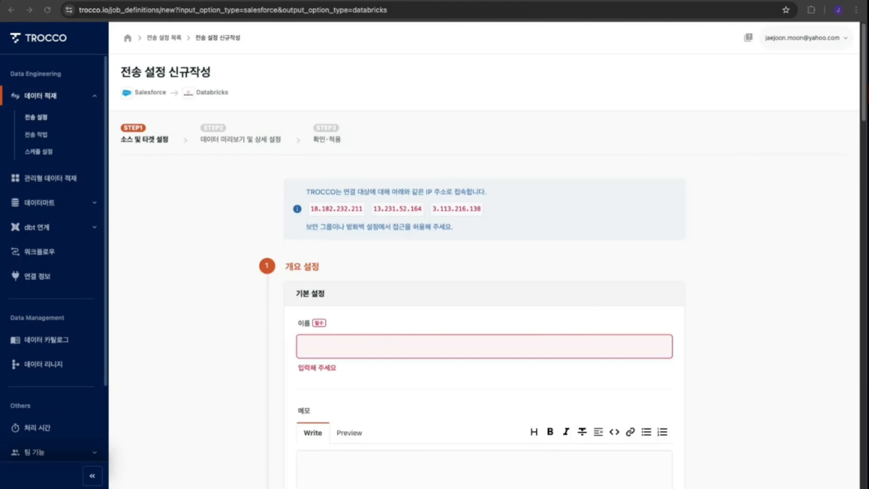
{"action": "left_click", "coordinate": [358, 340]}
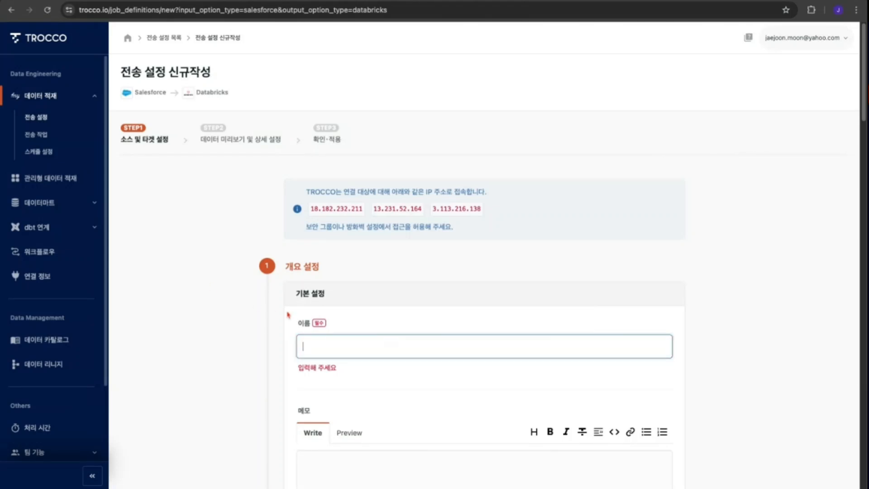
{"action": "type", "text": "JJ] SF-DB-Oppty"}
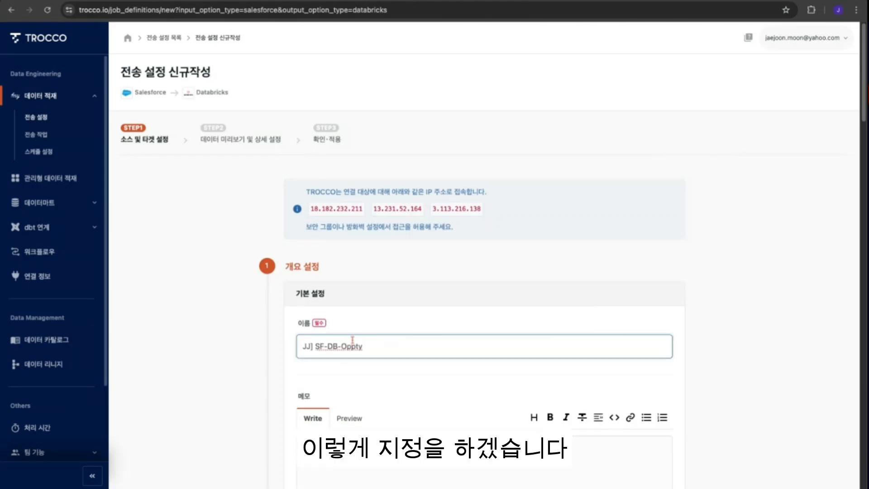
{"action": "type", "text": "-1"}
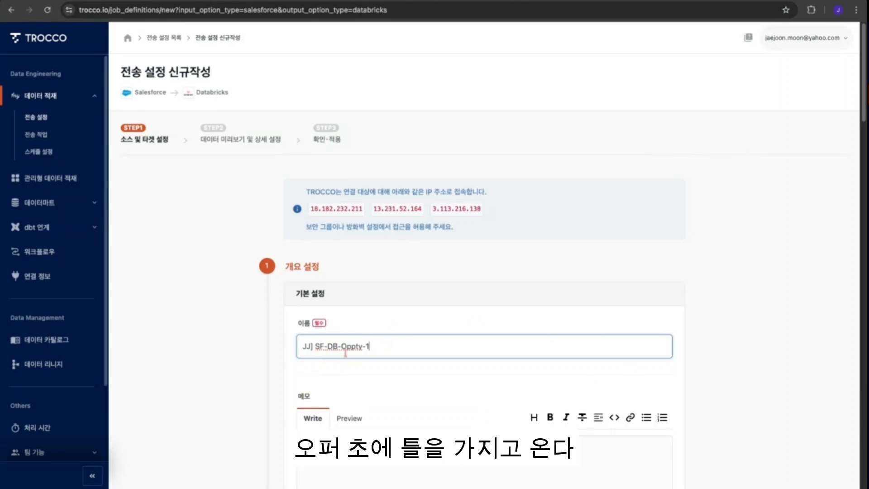
{"action": "left_click", "coordinate": [774, 391]}
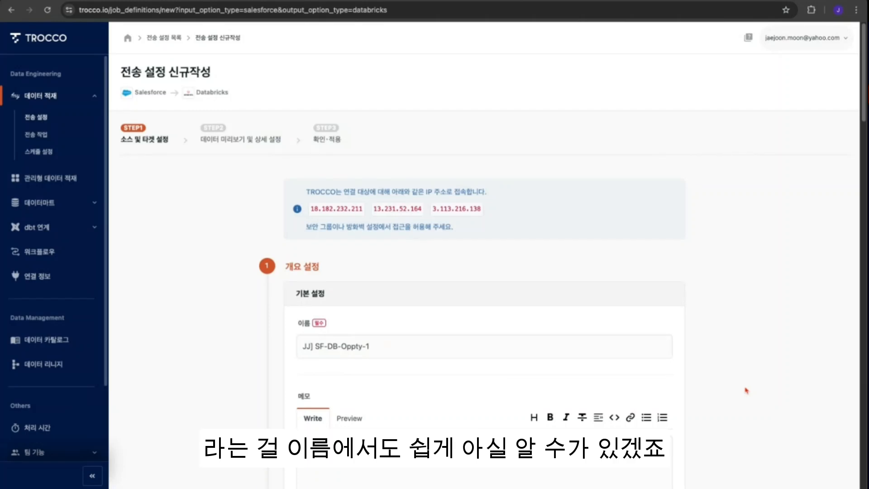
- Correct the transfer setting name to [JJ] SF-DB-Oppty-1
{"action": "left_click", "coordinate": [308, 344]}
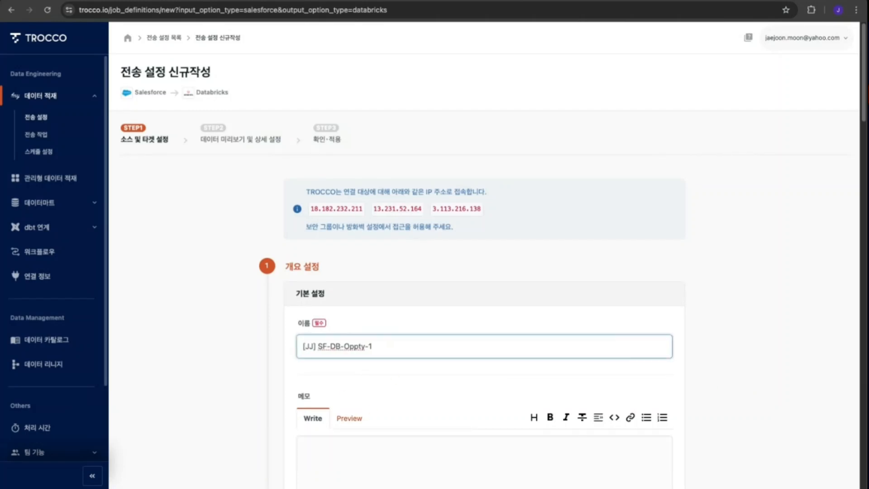
{"action": "left_click", "coordinate": [739, 369]}
{"action": "scroll", "coordinate": [739, 369], "scroll_direction": "down", "scroll_amount": 4}
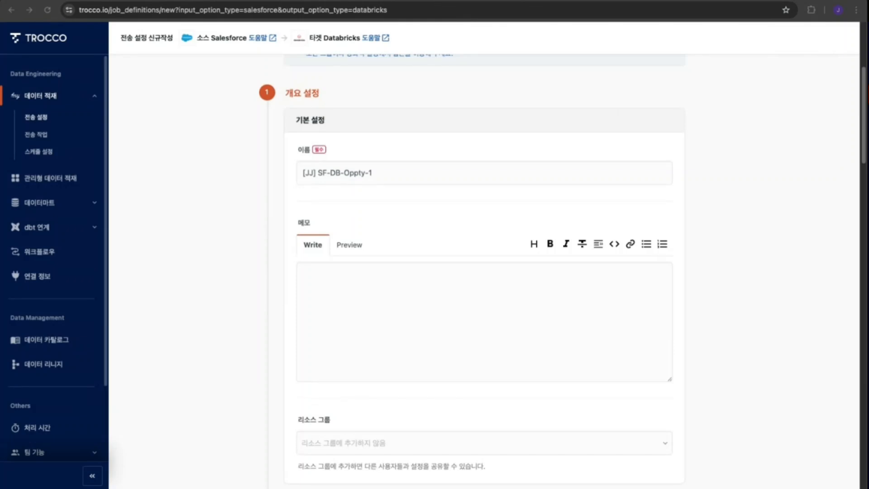
- Paste the previous memo, delete its fourth line and change the data line to Opportunity
{"action": "left_click", "coordinate": [357, 286]}
{"action": "type", "text": "세일즈포스 --> 데이터브릭스 1. 소스: Salesforce 2. 타겟: Databricks 3. 데이터: Account 4."}
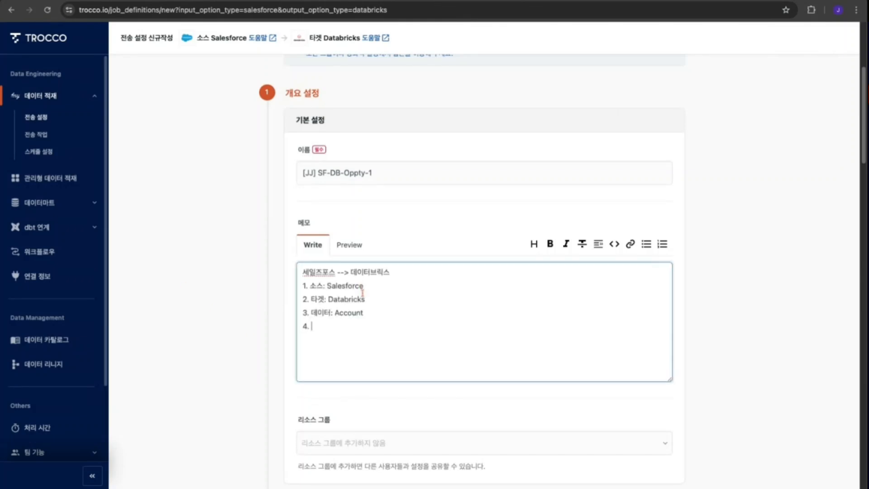
{"action": "key", "text": "shift+Home"}
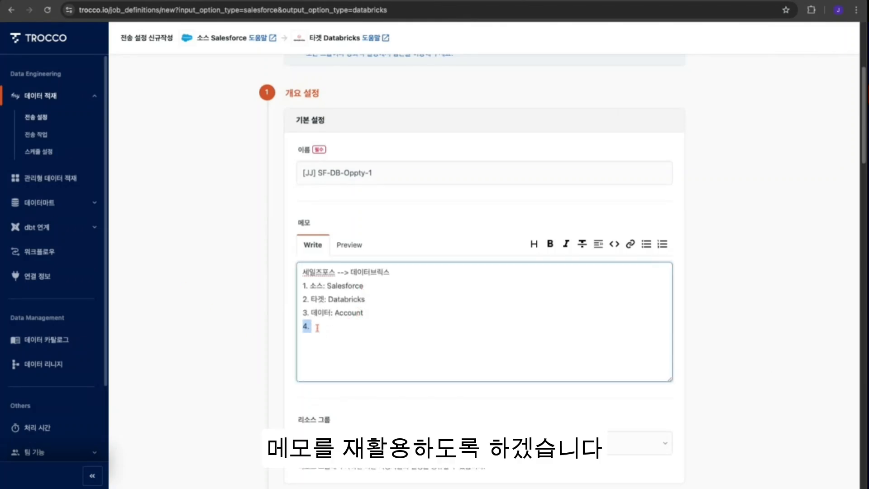
{"action": "key", "text": "BackSpace"}
{"action": "key", "text": "BackSpace"}
{"action": "key", "text": "BackSpace"}
{"action": "key", "text": "BackSpace"}
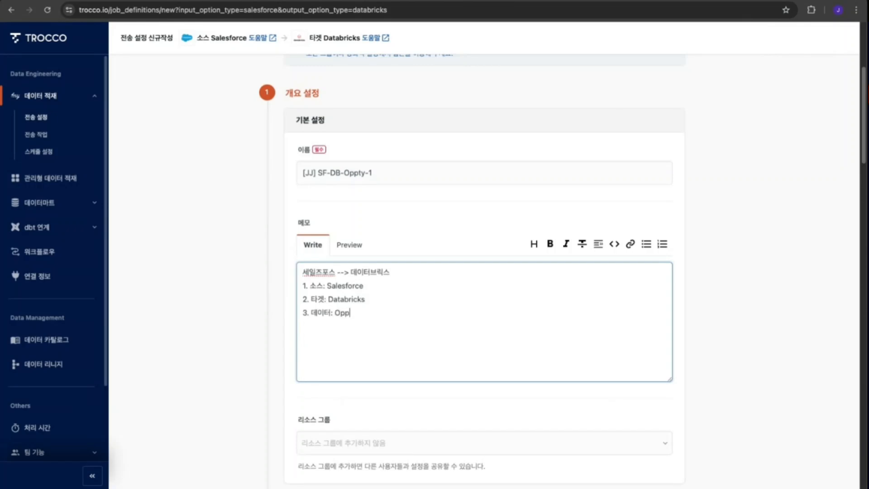
{"action": "type", "text": "Opportunity"}
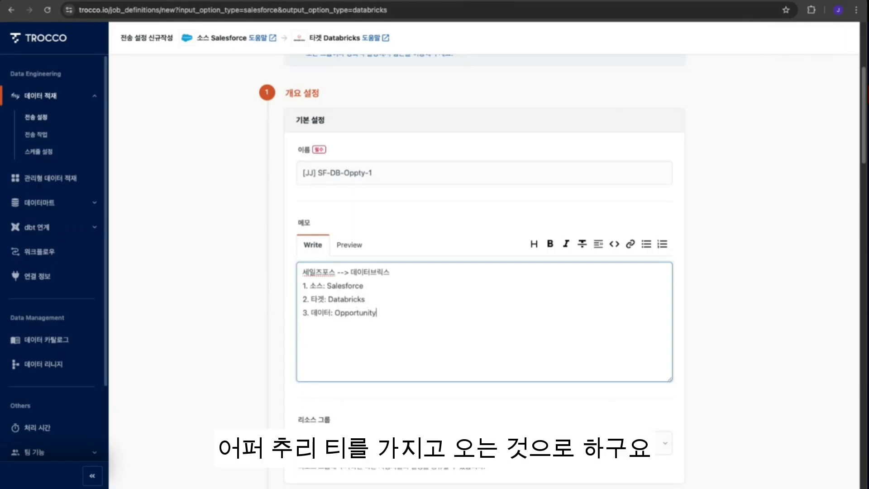
- Format the memo with a ### heading and > quote markers on the three numbered lines, then preview it
{"action": "left_click", "coordinate": [301, 272]}
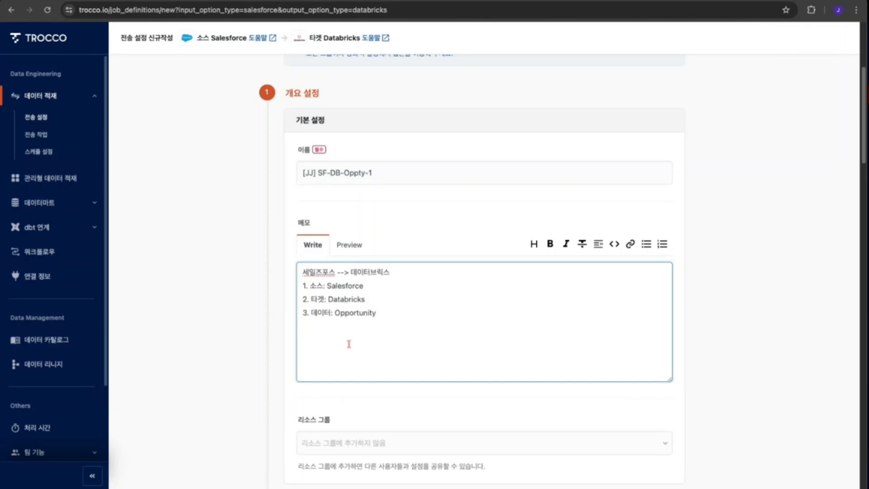
{"action": "type", "text": "###"}
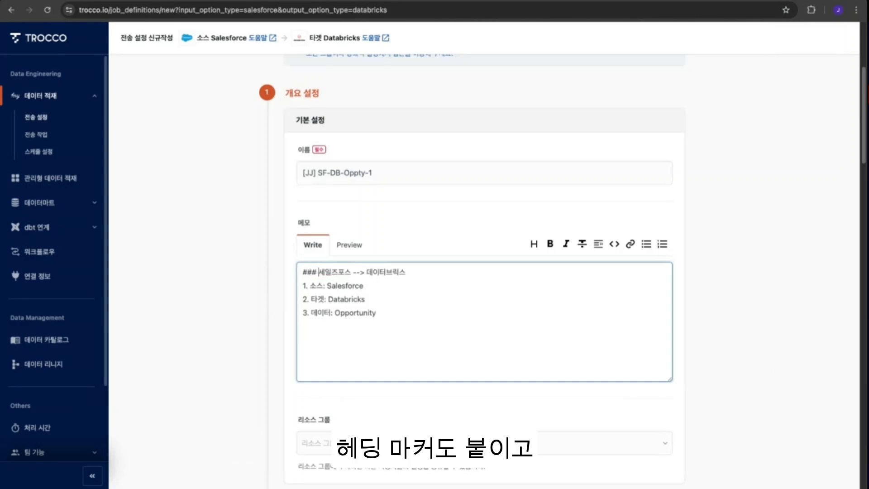
{"action": "scroll", "coordinate": [317, 288], "scroll_direction": "up", "scroll_amount": 4}
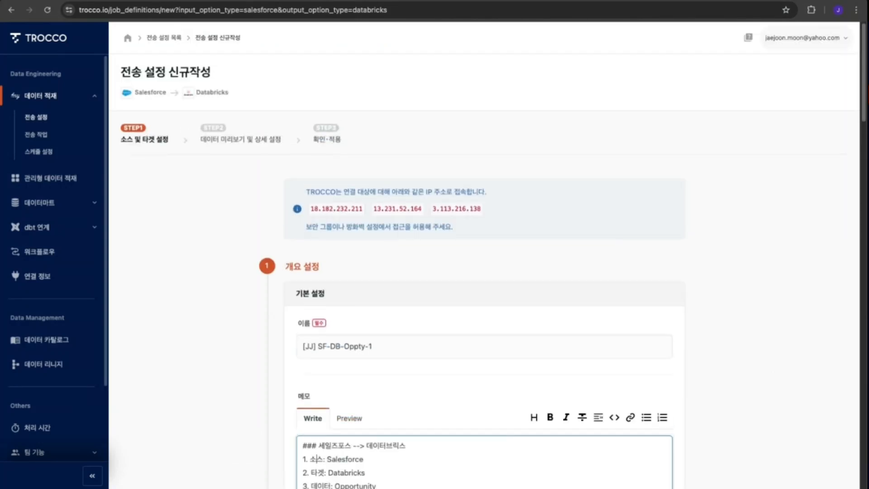
{"action": "scroll", "coordinate": [395, 312], "scroll_direction": "down", "scroll_amount": 3}
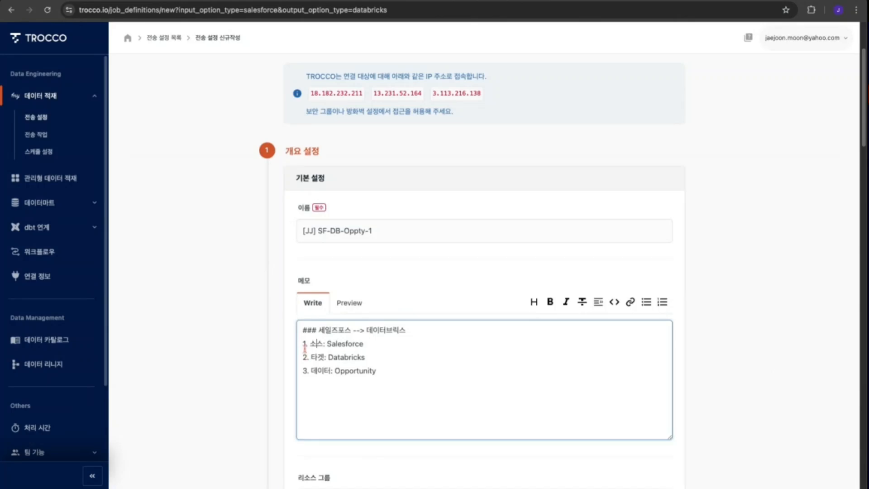
{"action": "type", "text": ">"}
{"action": "left_click", "coordinate": [303, 357]}
{"action": "type", "text": "> "}
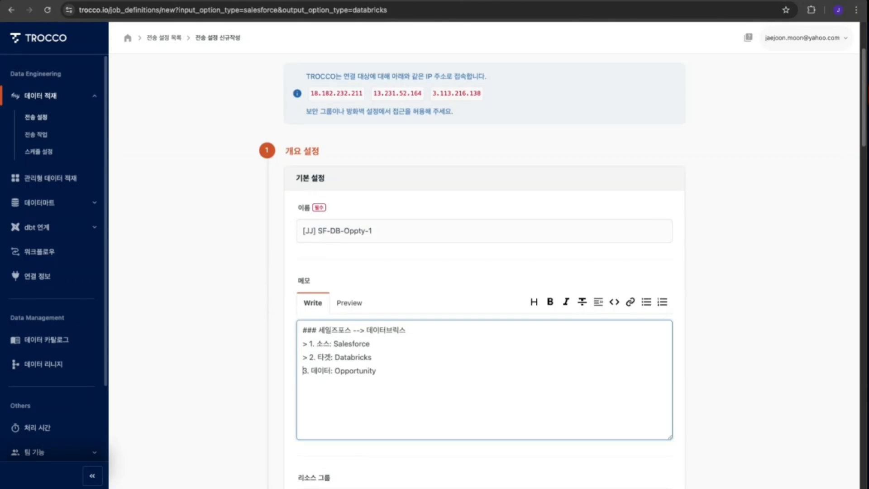
{"action": "type", "text": ">"}
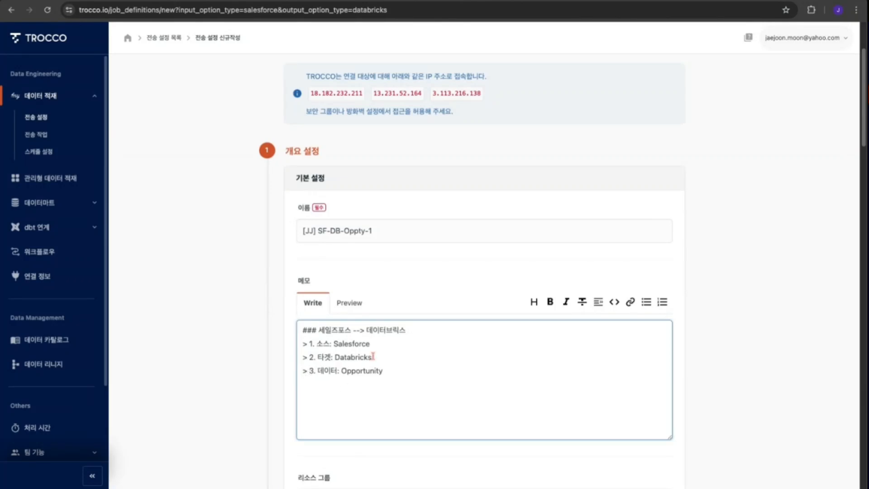
{"action": "left_click", "coordinate": [353, 306]}
{"action": "scroll", "coordinate": [342, 374], "scroll_direction": "down", "scroll_amount": 3}
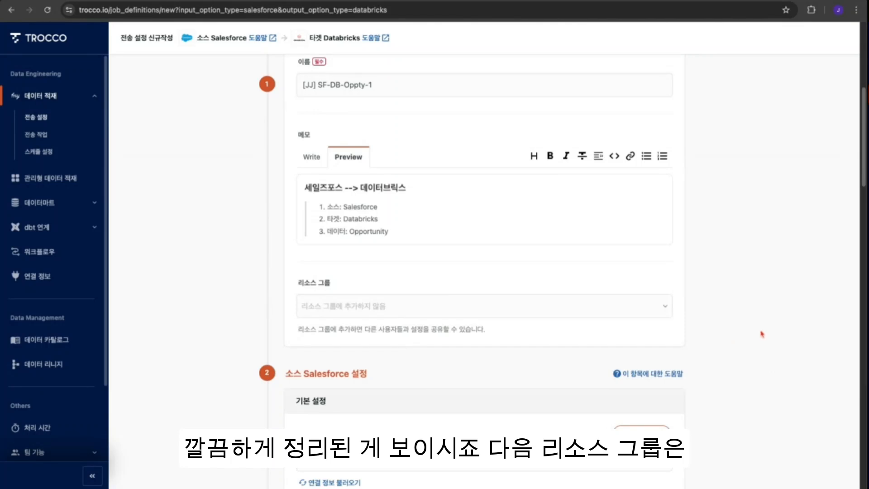
- Assign the transfer setting to the Korean Team Resources resource group
{"action": "left_click", "coordinate": [593, 316]}
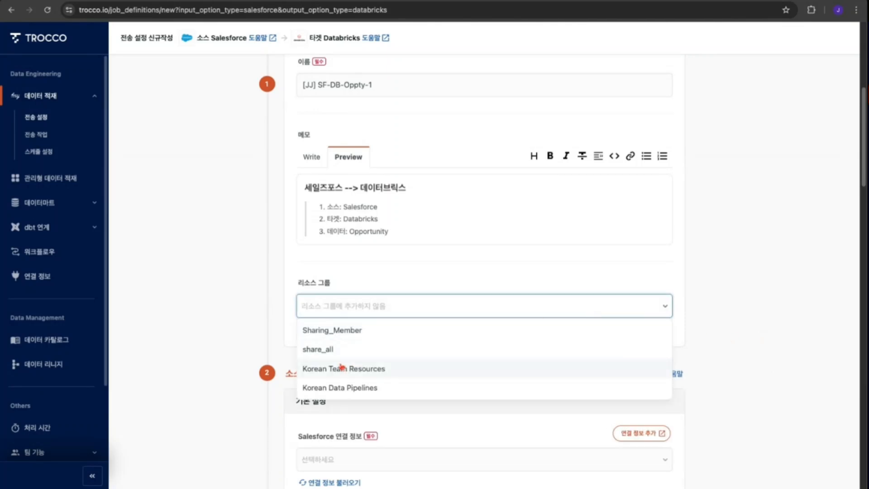
{"action": "left_click", "coordinate": [370, 371]}
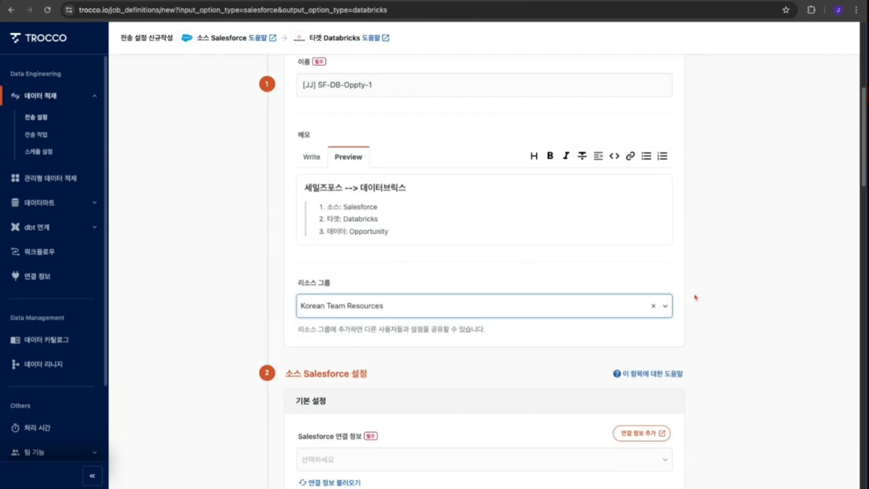
{"action": "left_click", "coordinate": [783, 350]}
{"action": "scroll", "coordinate": [778, 413], "scroll_direction": "down", "scroll_amount": 2}
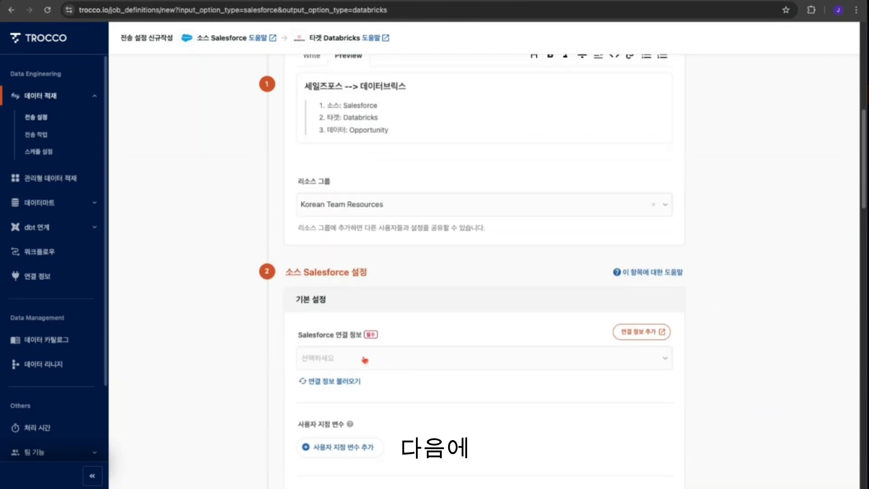
- Select global-data as the Salesforce connection
{"action": "left_click", "coordinate": [388, 360]}
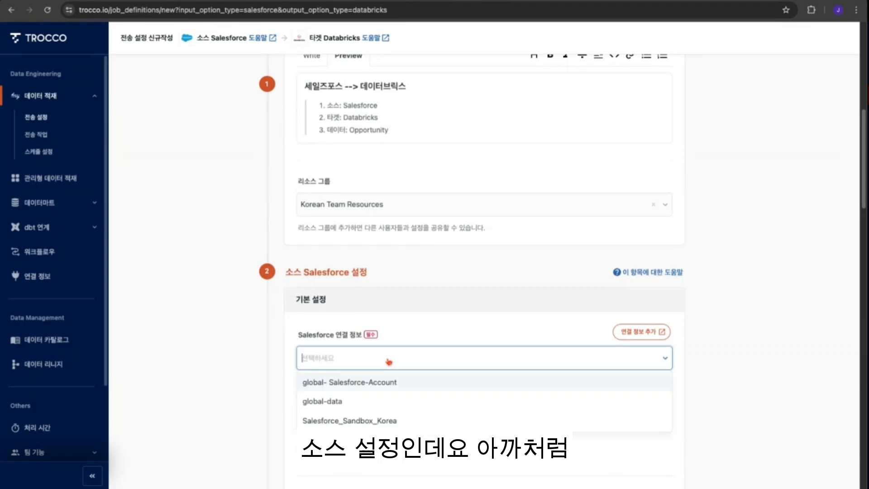
{"action": "left_click", "coordinate": [319, 405]}
{"action": "scroll", "coordinate": [752, 412], "scroll_direction": "down", "scroll_amount": 4}
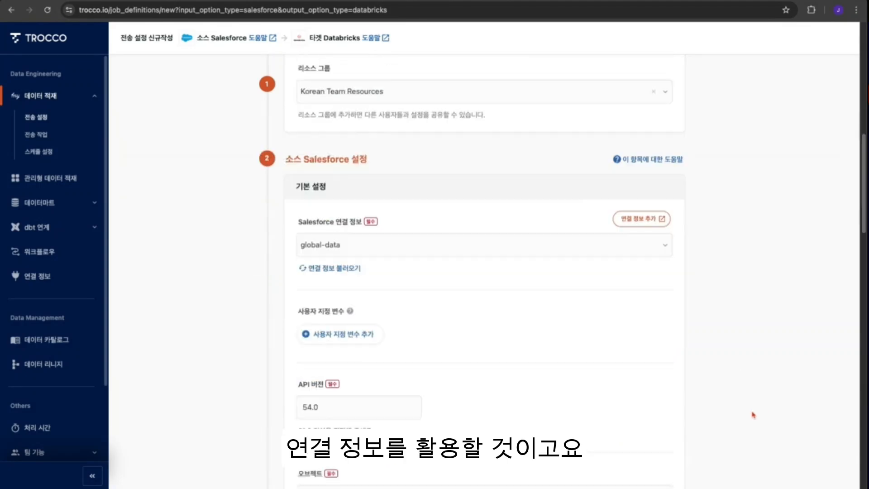
{"action": "scroll", "coordinate": [581, 408], "scroll_direction": "down", "scroll_amount": 1}
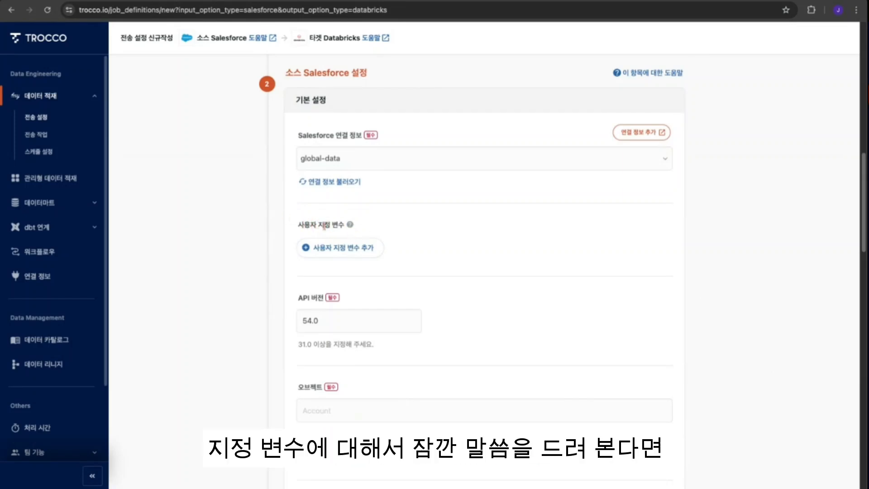
- Add a custom variable of type 시간/날짜 (실행 시) with value 1, unit 일 and timezone Asia/Seoul
{"action": "left_click", "coordinate": [345, 249]}
{"action": "left_click", "coordinate": [419, 280]}
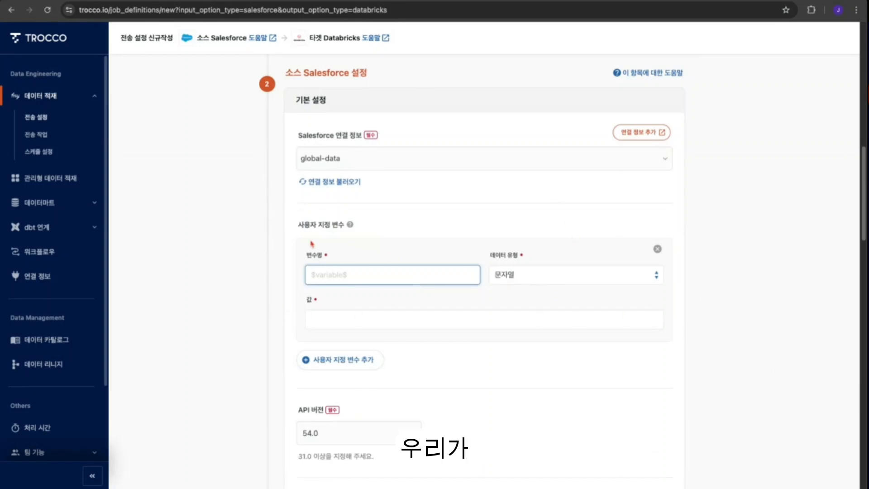
{"action": "left_click", "coordinate": [734, 299]}
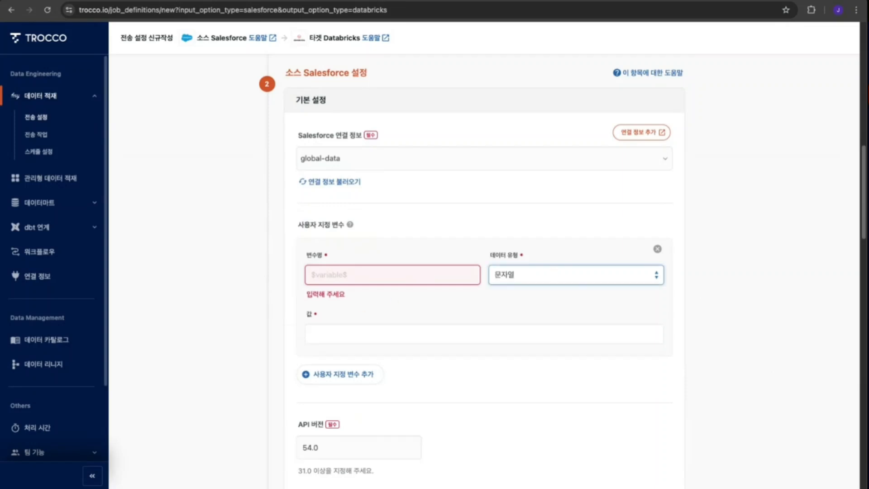
{"action": "left_click", "coordinate": [566, 287]}
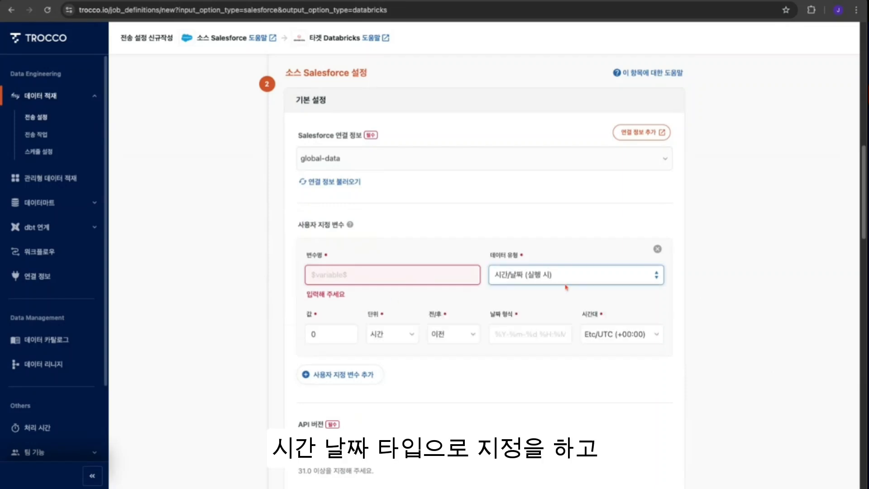
{"action": "double_click", "coordinate": [338, 335]}
{"action": "type", "text": "1"}
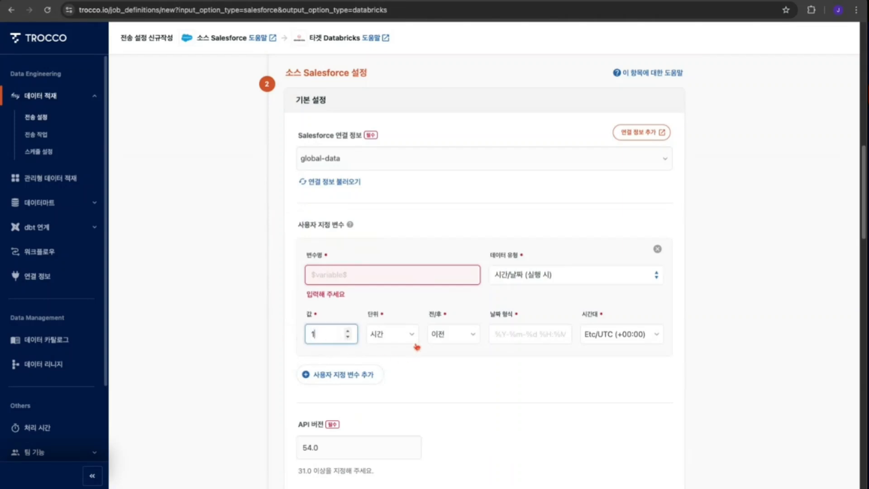
{"action": "left_click", "coordinate": [411, 337]}
{"action": "left_click", "coordinate": [395, 380]}
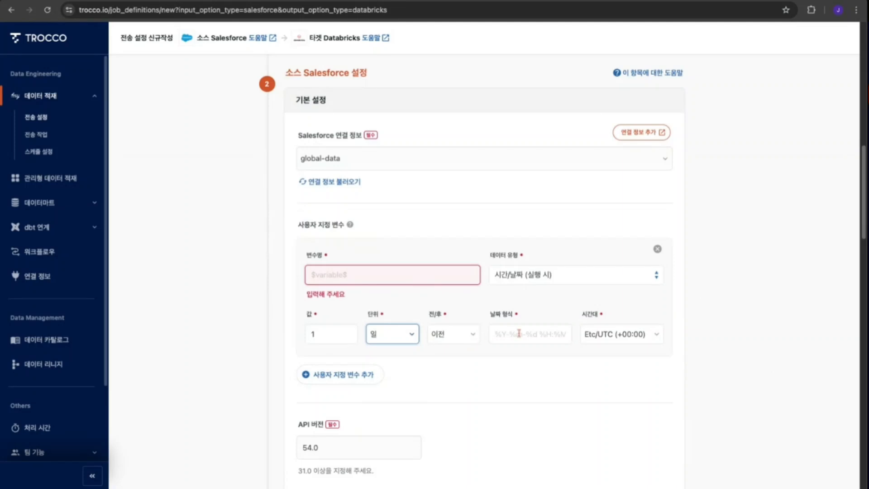
{"action": "left_click", "coordinate": [653, 337]}
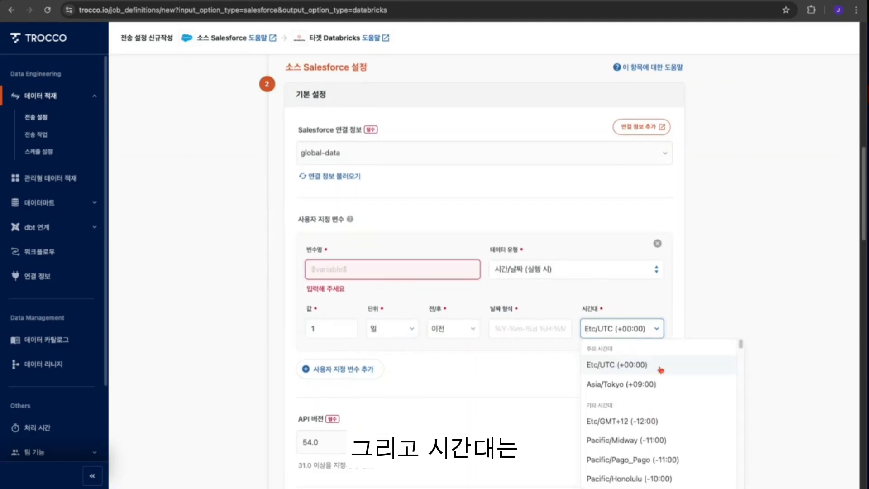
{"action": "type", "text": "sia/Se"}
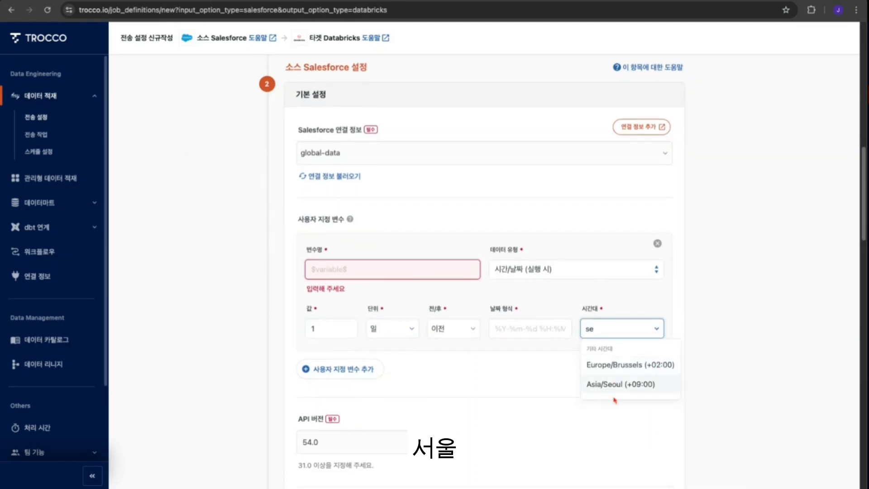
{"action": "left_click", "coordinate": [616, 388]}
{"action": "left_click", "coordinate": [762, 372]}
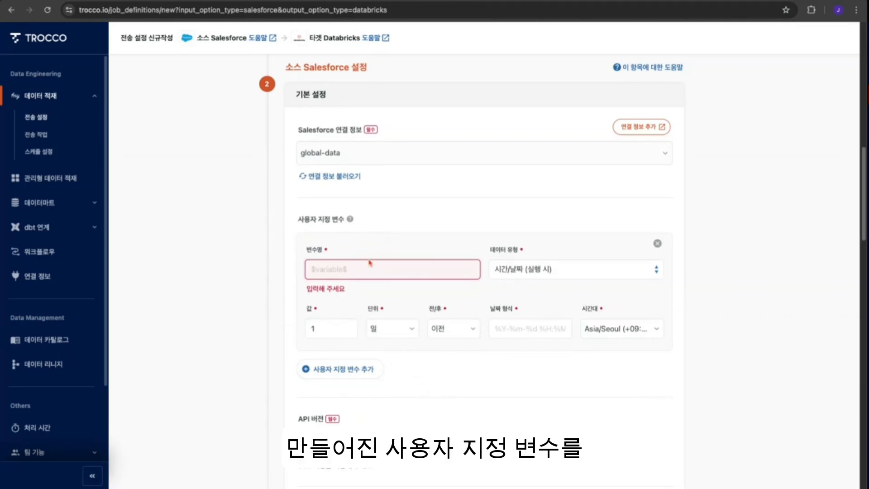
- Remove the custom variable
{"action": "scroll", "coordinate": [511, 357], "scroll_direction": "down", "scroll_amount": 1}
{"action": "scroll", "coordinate": [511, 357], "scroll_direction": "down", "scroll_amount": 5}
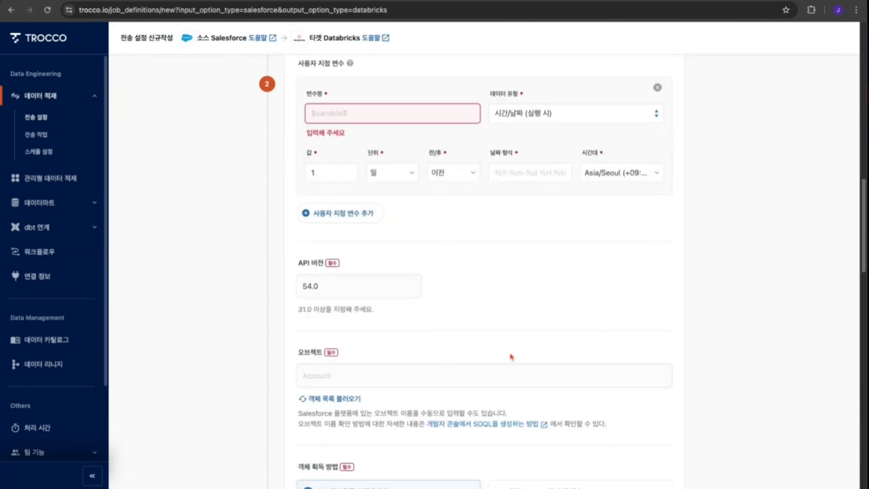
{"action": "scroll", "coordinate": [512, 360], "scroll_direction": "down", "scroll_amount": 1}
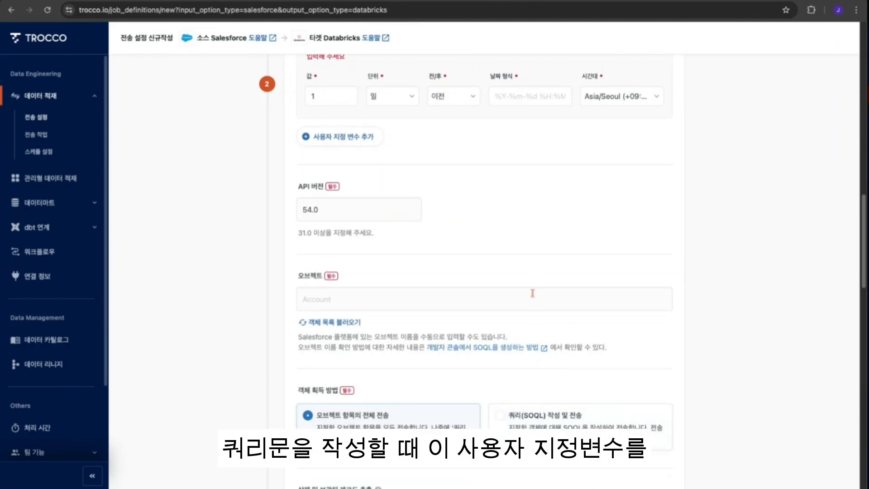
{"action": "scroll", "coordinate": [551, 321], "scroll_direction": "up", "scroll_amount": 3}
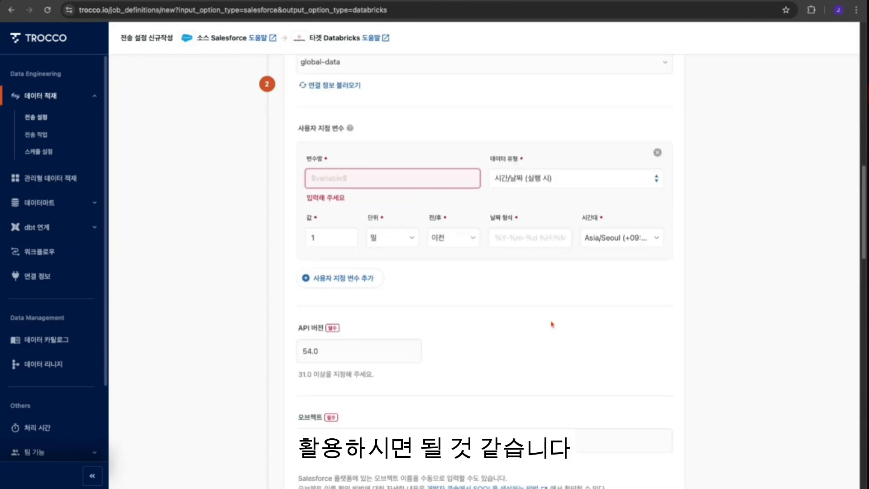
{"action": "scroll", "coordinate": [552, 323], "scroll_direction": "up", "scroll_amount": 2}
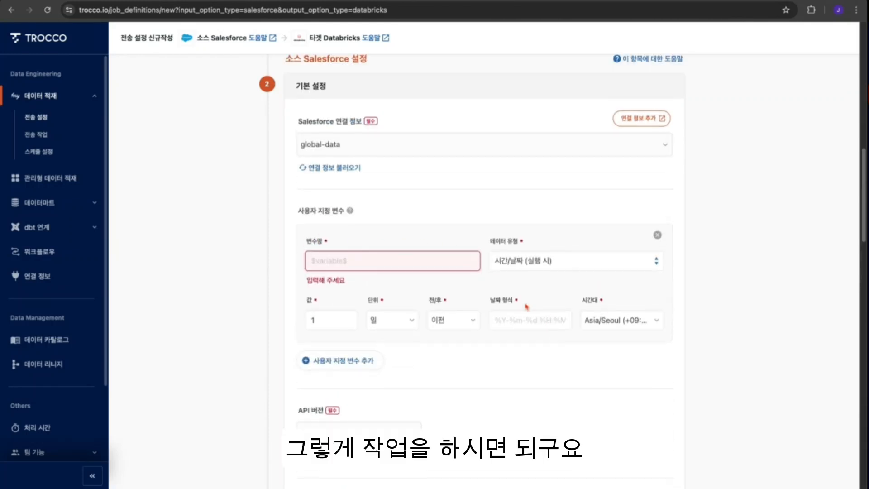
{"action": "left_click", "coordinate": [658, 235]}
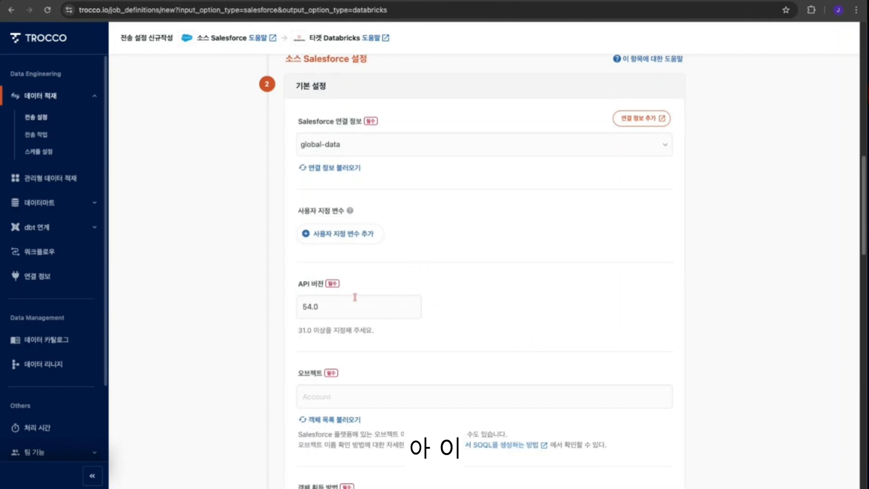
- Set the Salesforce source object to Opportunity
{"action": "left_click", "coordinate": [365, 399]}
{"action": "scroll", "coordinate": [453, 344], "scroll_direction": "down", "scroll_amount": 4}
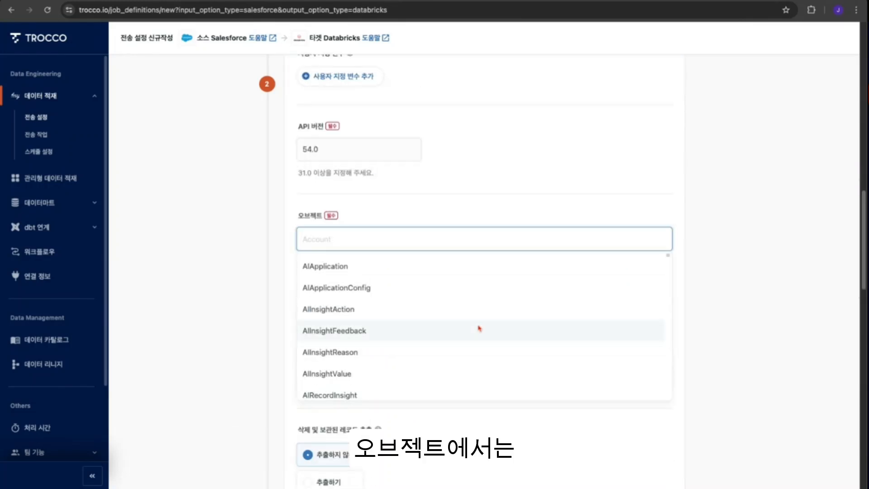
{"action": "type", "text": "Opp"}
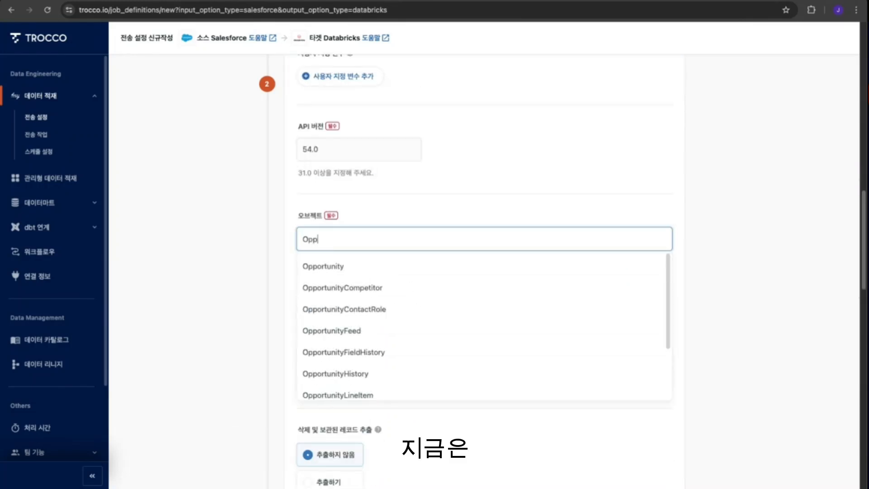
{"action": "left_click", "coordinate": [355, 271]}
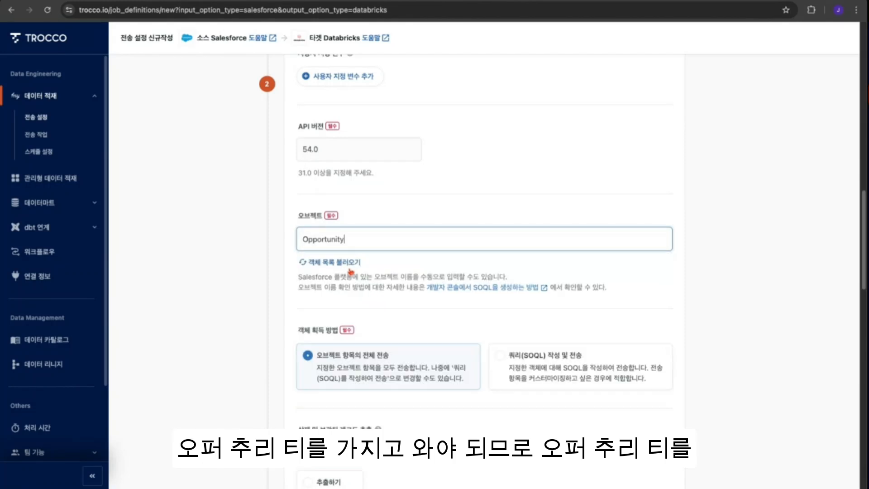
- Select jj-databricks-trial as the Databricks connection in the target settings
{"action": "scroll", "coordinate": [656, 316], "scroll_direction": "down", "scroll_amount": 3}
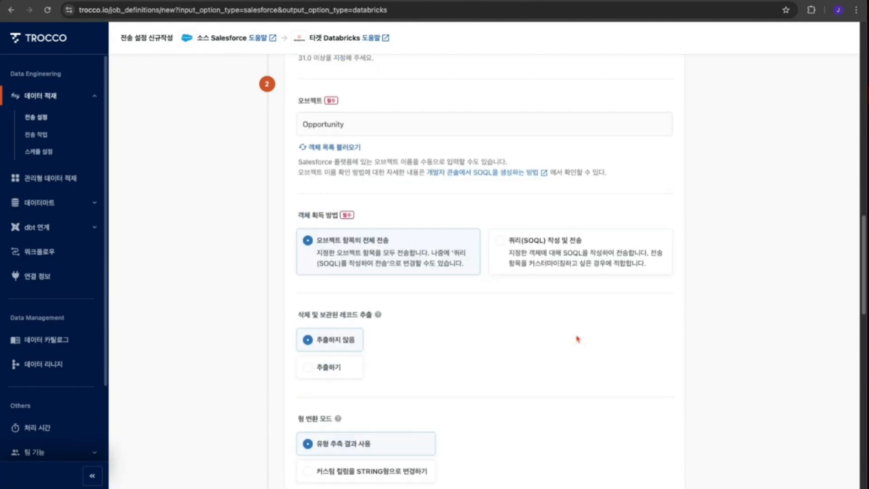
{"action": "scroll", "coordinate": [512, 391], "scroll_direction": "down", "scroll_amount": 1}
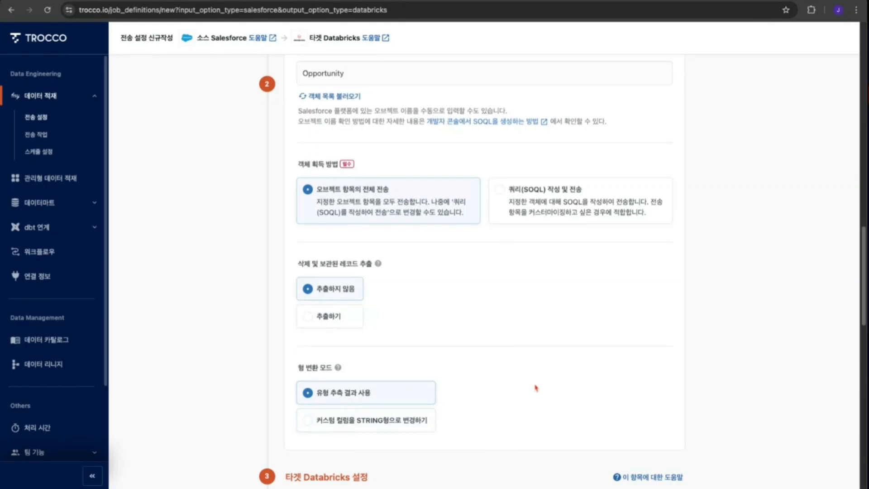
{"action": "scroll", "coordinate": [535, 390], "scroll_direction": "down", "scroll_amount": 1}
{"action": "scroll", "coordinate": [538, 386], "scroll_direction": "down", "scroll_amount": 3}
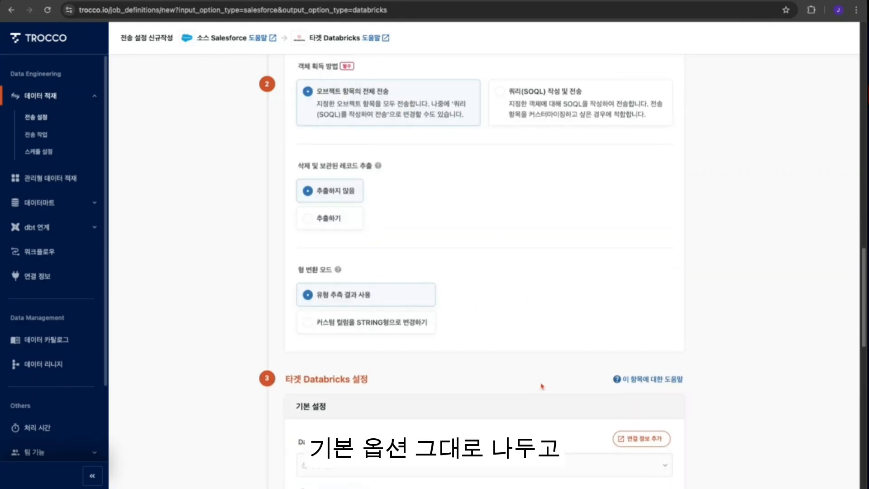
{"action": "scroll", "coordinate": [541, 385], "scroll_direction": "down", "scroll_amount": 1}
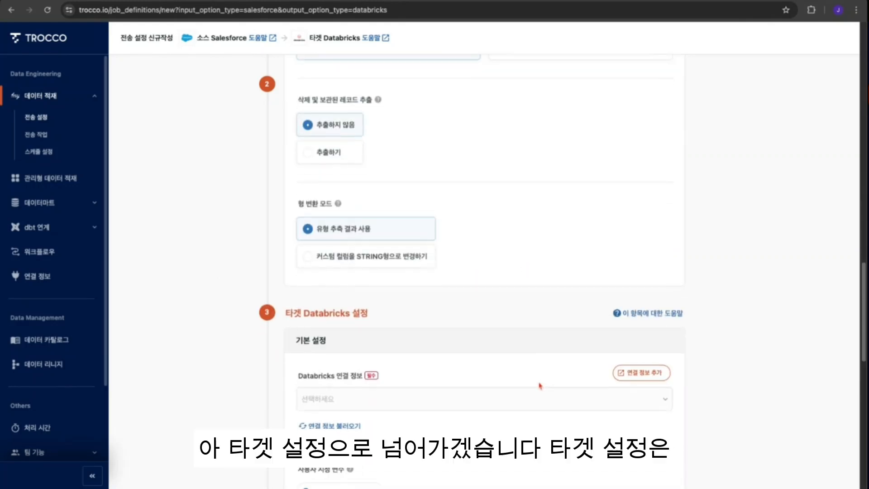
{"action": "scroll", "coordinate": [486, 403], "scroll_direction": "down", "scroll_amount": 3}
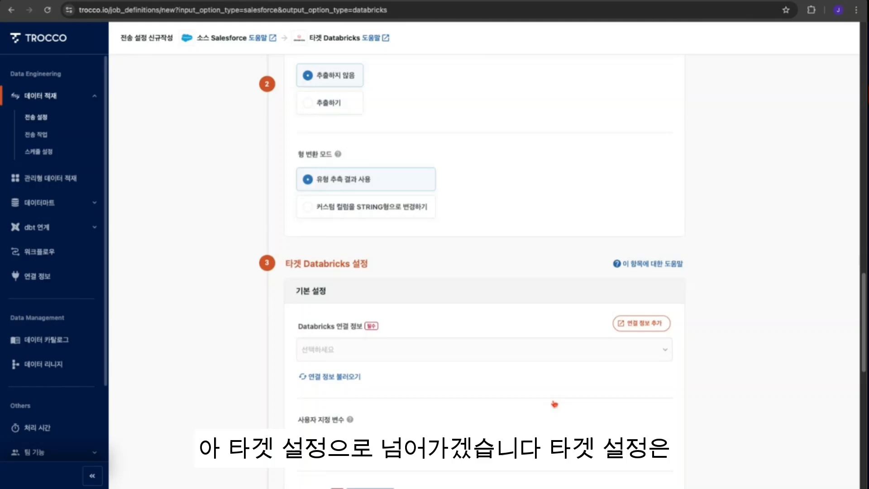
{"action": "left_click", "coordinate": [468, 304]}
{"action": "left_click", "coordinate": [358, 335]}
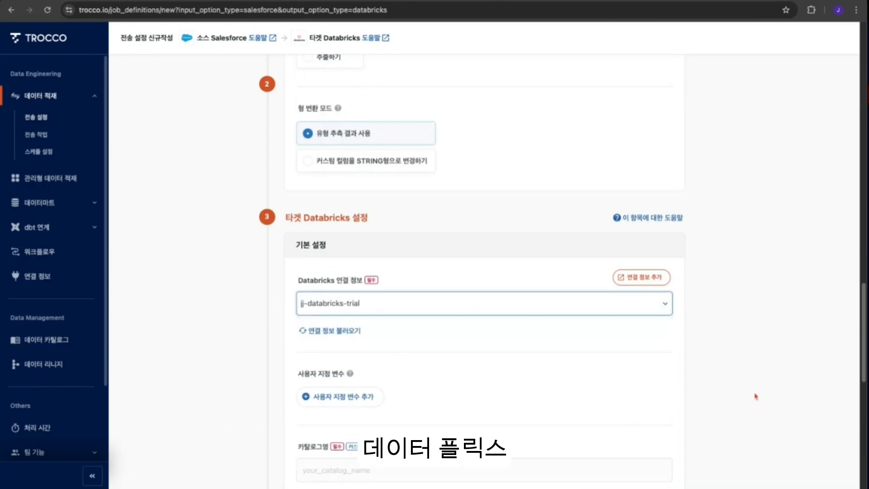
- Set the Databricks catalog name to salesforce and the schema name to default
{"action": "scroll", "coordinate": [738, 402], "scroll_direction": "down", "scroll_amount": 4}
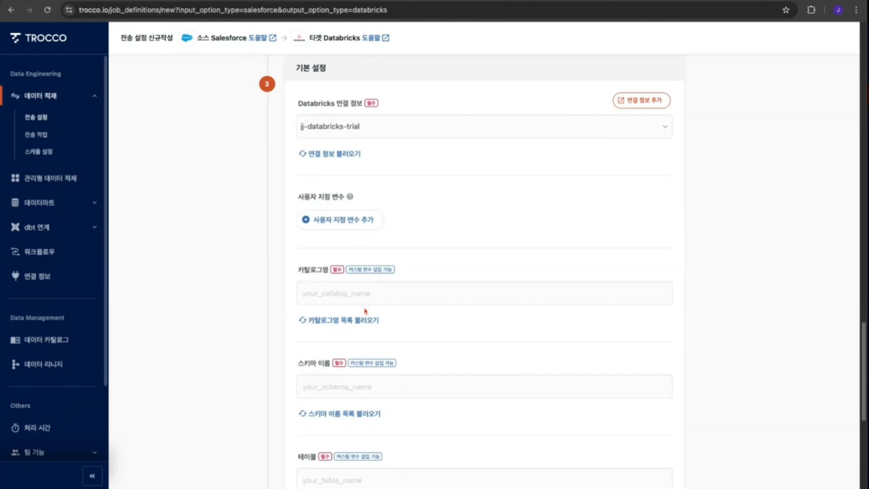
{"action": "left_click", "coordinate": [360, 295]}
{"action": "left_click", "coordinate": [335, 320]}
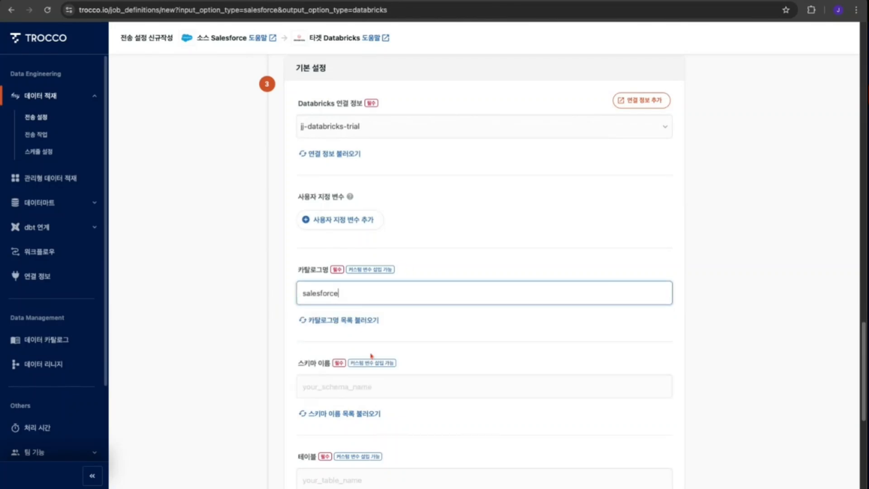
{"action": "left_click", "coordinate": [382, 388]}
{"action": "left_click", "coordinate": [327, 423]}
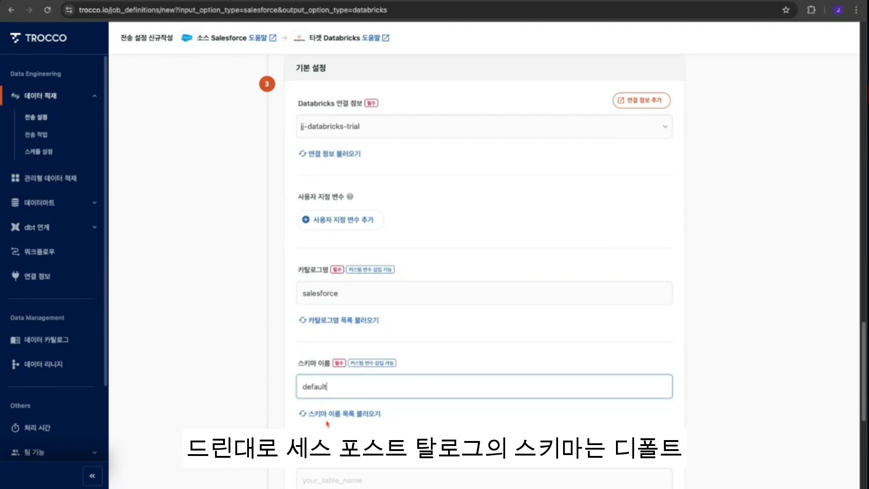
- Set the target table to sf_opportunity
{"action": "scroll", "coordinate": [569, 450], "scroll_direction": "down", "scroll_amount": 3}
{"action": "left_click", "coordinate": [324, 367]}
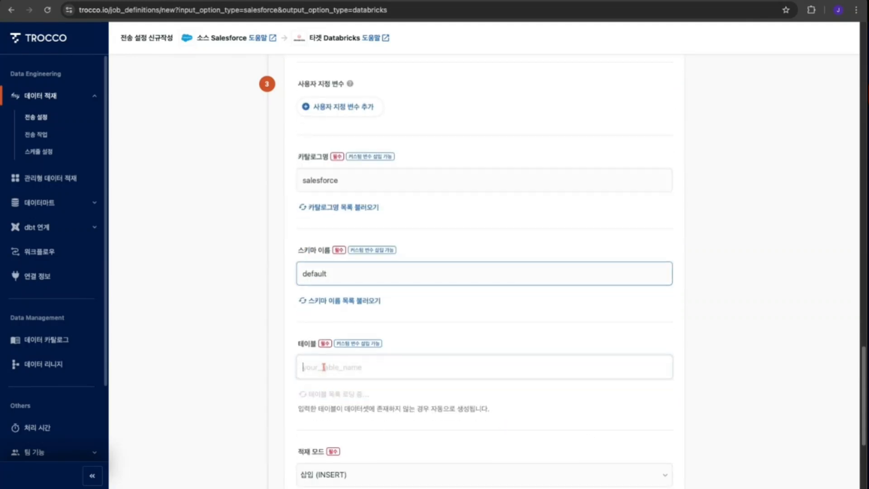
{"action": "type", "text": "sf_"}
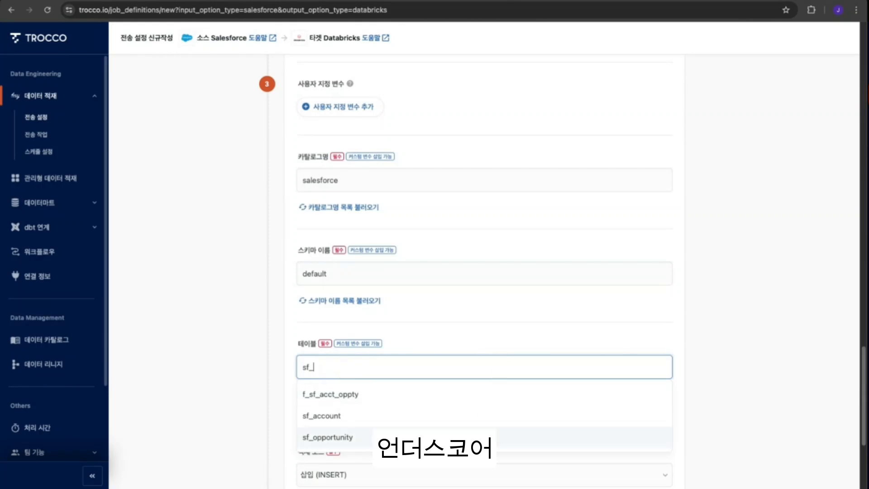
{"action": "left_click", "coordinate": [343, 437]}
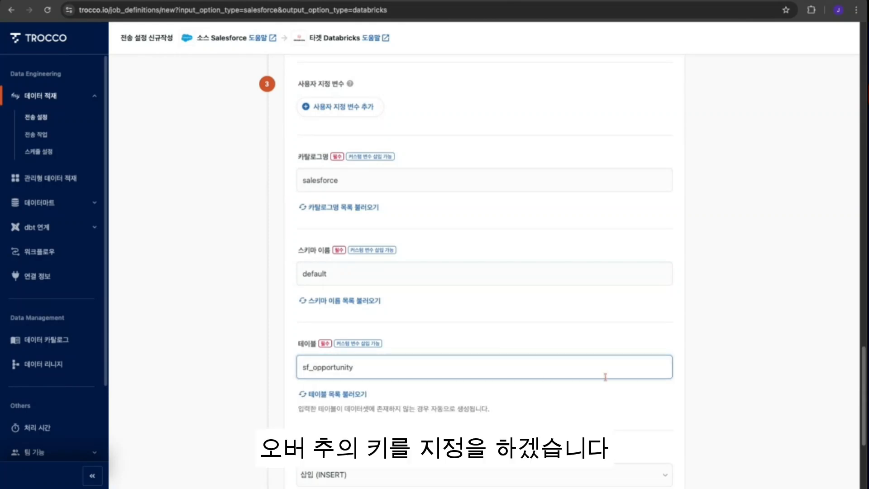
{"action": "left_click", "coordinate": [793, 381]}
- Set the load mode to 전체 교체 (REPLACE), then reopen the load mode options to compare them
{"action": "scroll", "coordinate": [725, 389], "scroll_direction": "down", "scroll_amount": 1}
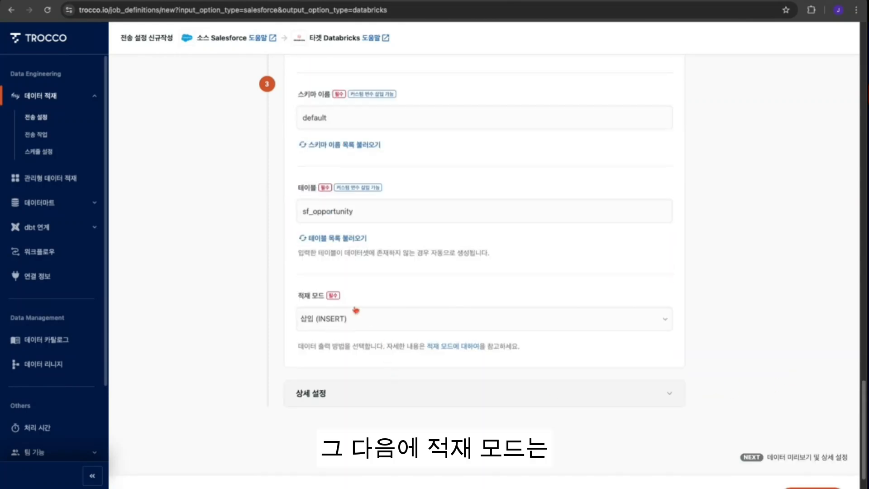
{"action": "left_click", "coordinate": [626, 317]}
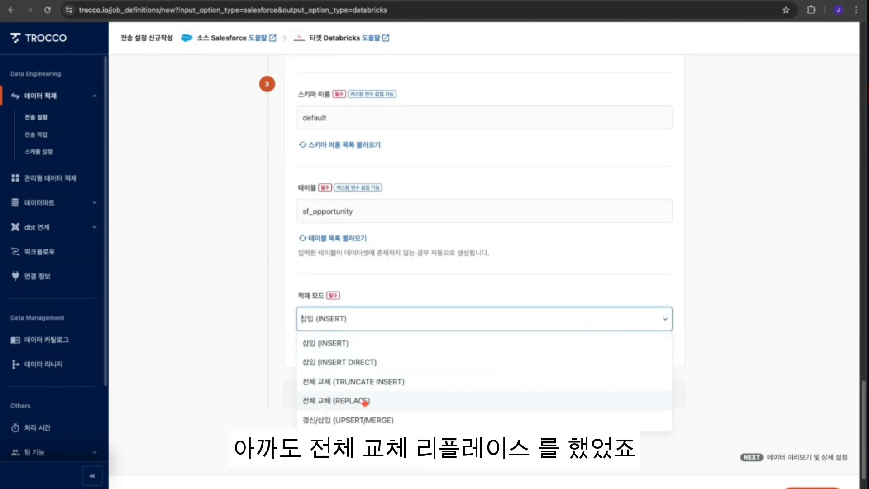
{"action": "left_click", "coordinate": [358, 402]}
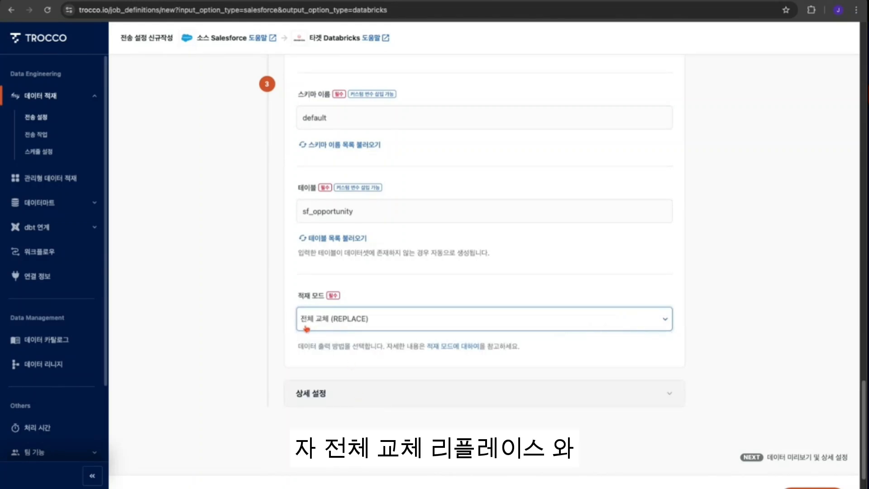
{"action": "left_click", "coordinate": [450, 320]}
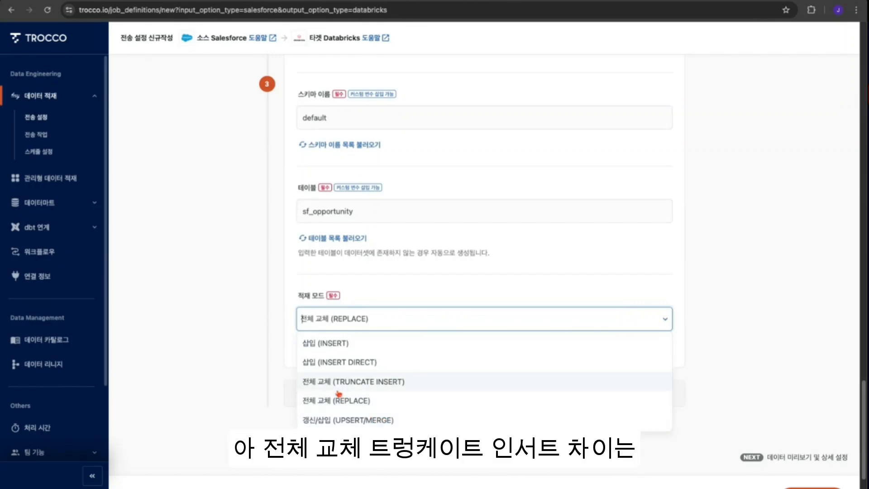
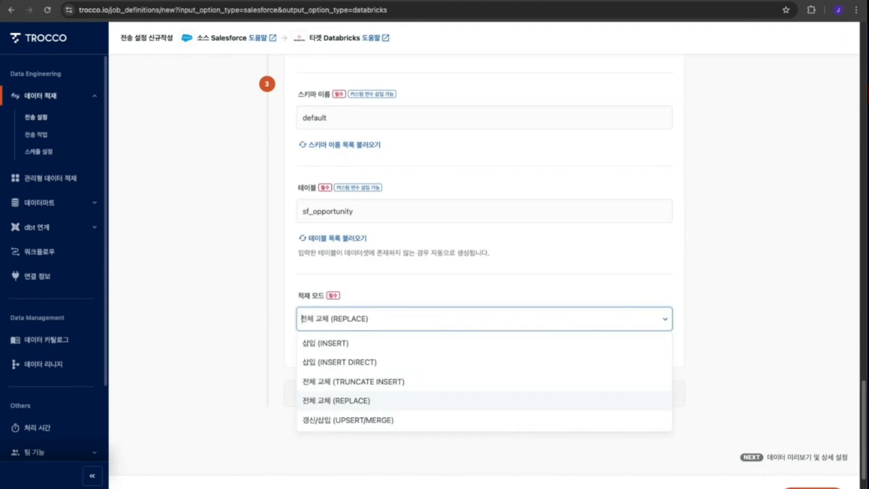
- Close the load mode options keeping 전체 교체 (REPLACE) and proceed to the data preview and advanced settings step
{"action": "left_click", "coordinate": [301, 318]}
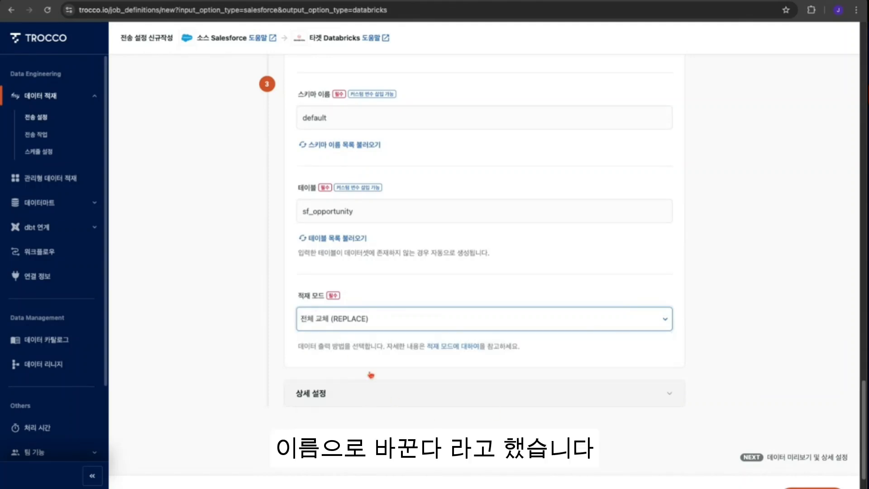
{"action": "left_click", "coordinate": [812, 398]}
{"action": "scroll", "coordinate": [768, 399], "scroll_direction": "down", "scroll_amount": 1}
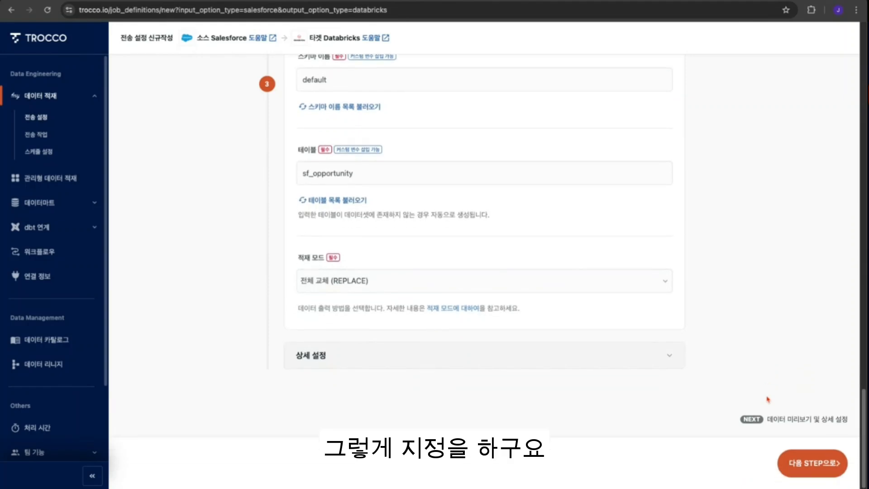
{"action": "left_click", "coordinate": [791, 466]}
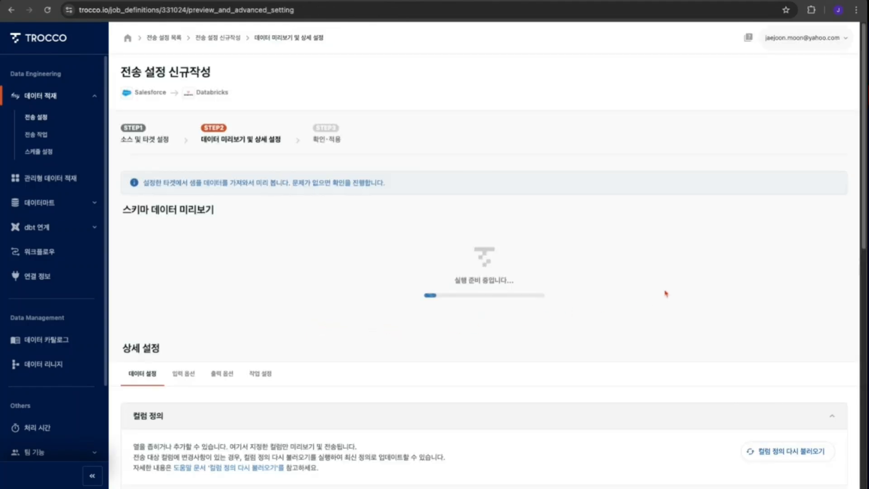
- Review the schema preview, column definition and advanced settings sections of the preview page
{"action": "scroll", "coordinate": [666, 294], "scroll_direction": "down", "scroll_amount": 3}
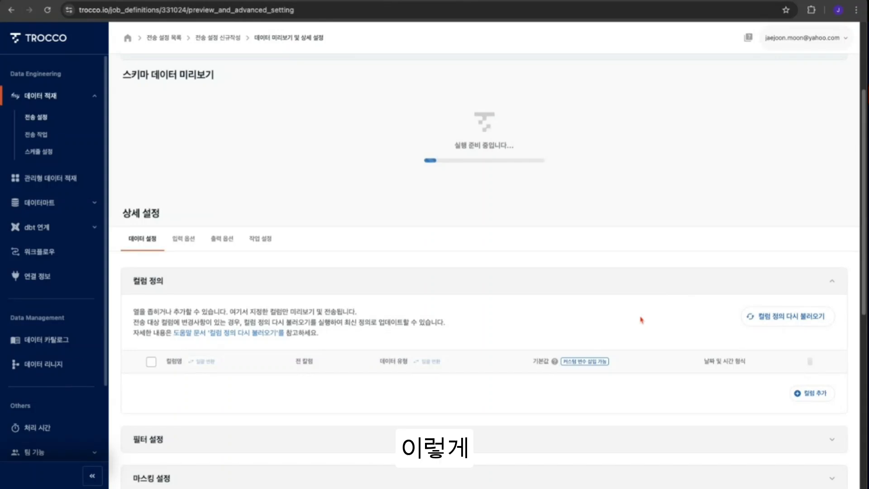
{"action": "scroll", "coordinate": [641, 319], "scroll_direction": "up", "scroll_amount": 3}
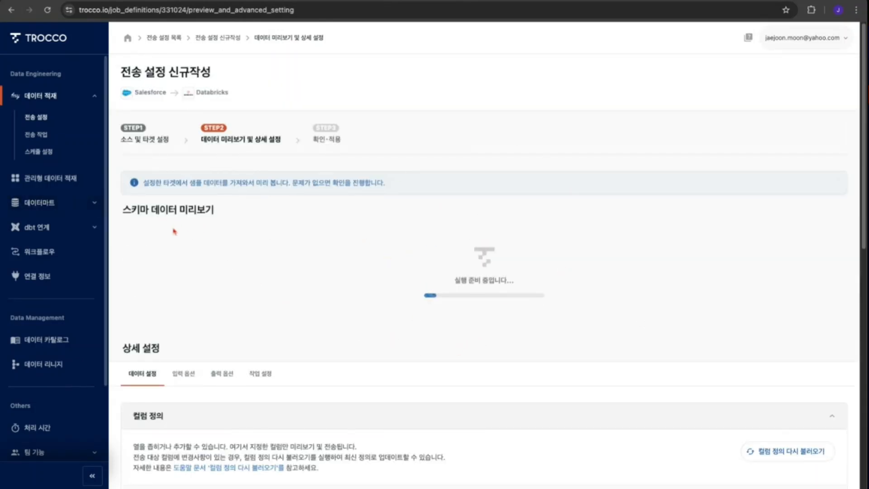
{"action": "scroll", "coordinate": [633, 328], "scroll_direction": "down", "scroll_amount": 1}
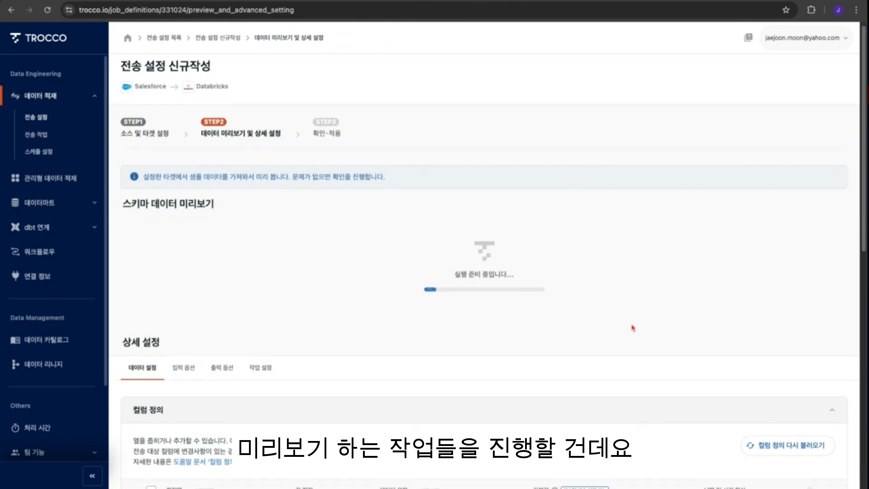
{"action": "scroll", "coordinate": [534, 381], "scroll_direction": "down", "scroll_amount": 4}
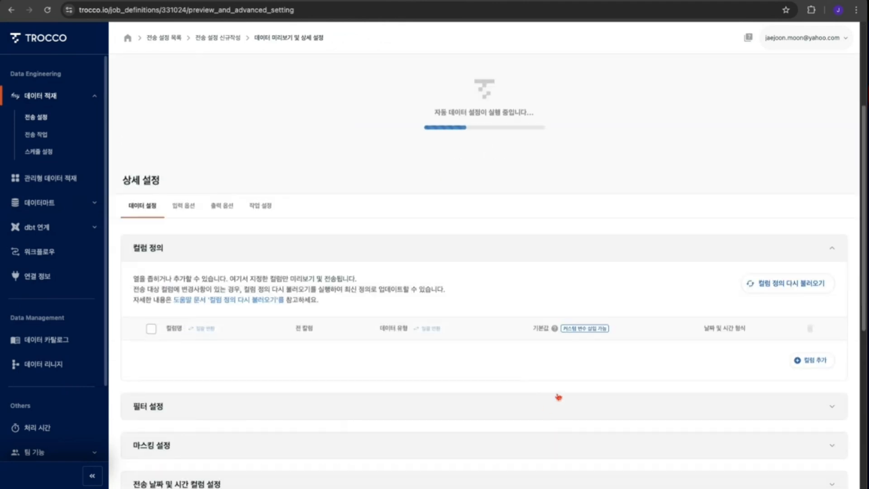
{"action": "scroll", "coordinate": [574, 391], "scroll_direction": "down", "scroll_amount": 1}
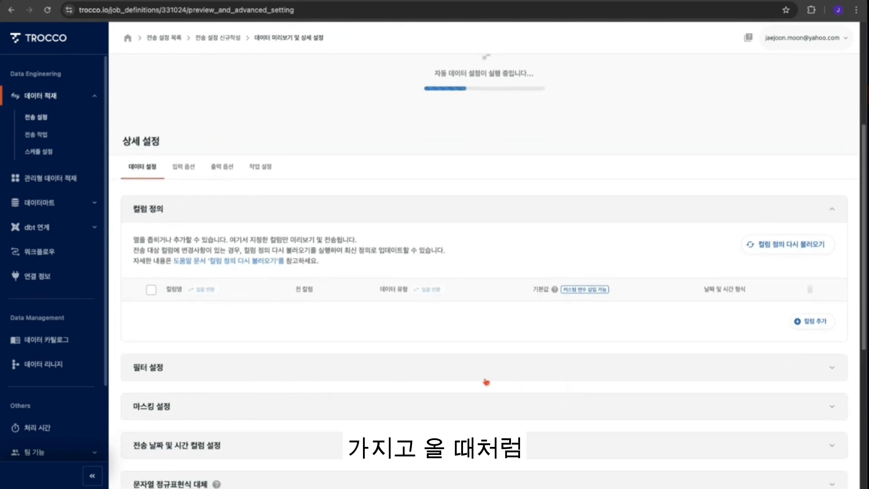
{"action": "scroll", "coordinate": [342, 389], "scroll_direction": "down", "scroll_amount": 1}
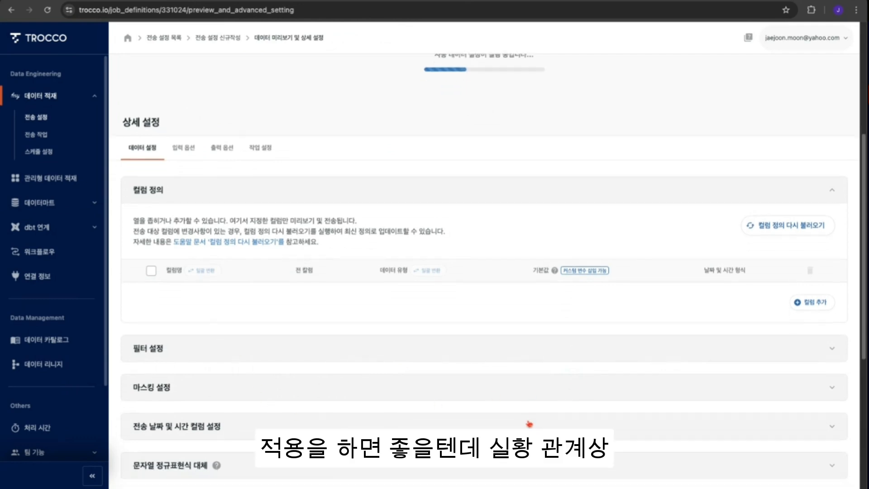
{"action": "scroll", "coordinate": [528, 424], "scroll_direction": "down", "scroll_amount": 4}
{"action": "scroll", "coordinate": [530, 423], "scroll_direction": "down", "scroll_amount": 3}
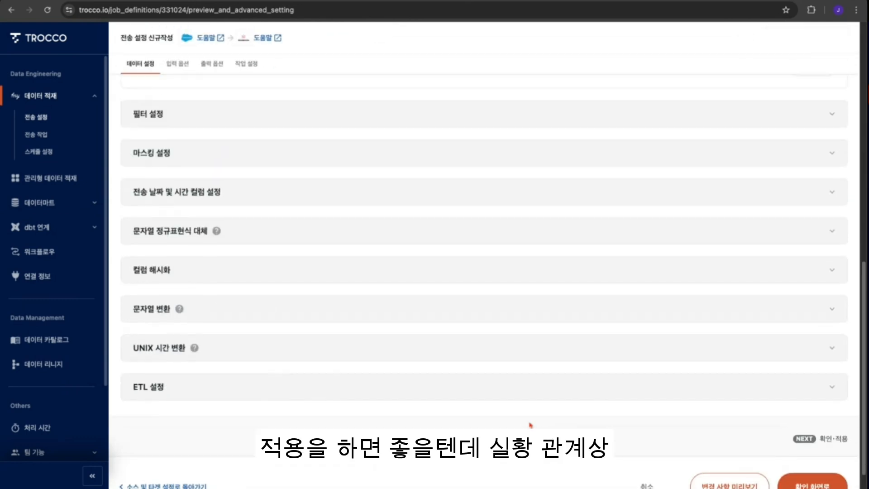
{"action": "scroll", "coordinate": [530, 425], "scroll_direction": "up", "scroll_amount": 3}
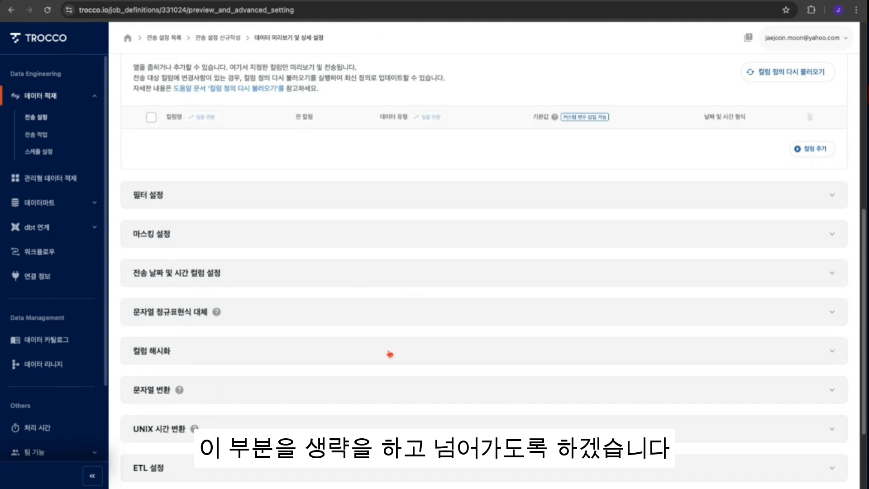
{"action": "scroll", "coordinate": [427, 390], "scroll_direction": "down", "scroll_amount": 3}
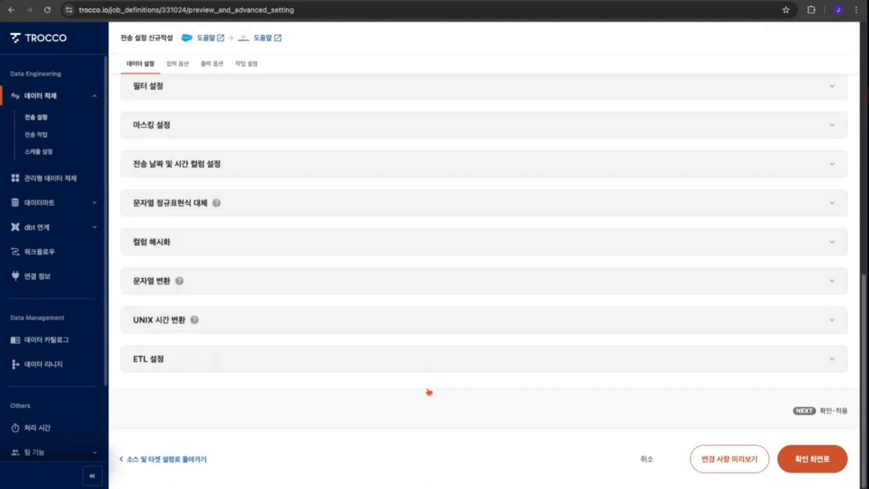
{"action": "scroll", "coordinate": [498, 313], "scroll_direction": "up", "scroll_amount": 8}
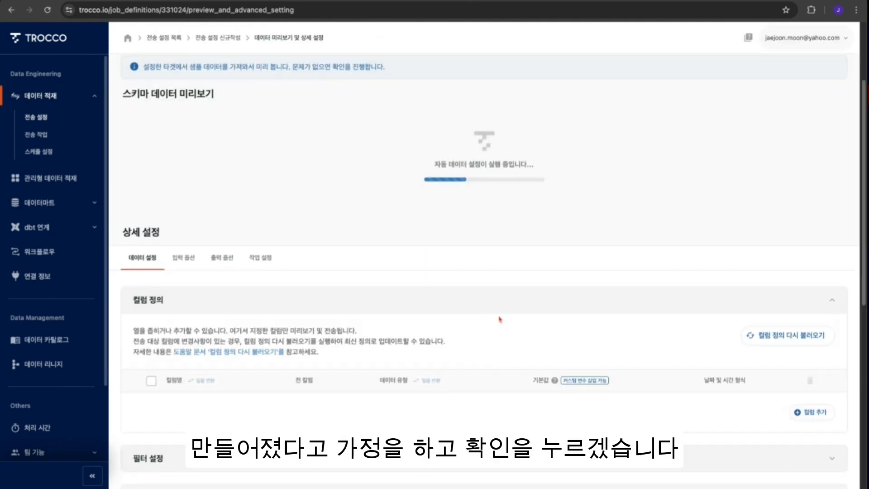
{"action": "scroll", "coordinate": [511, 326], "scroll_direction": "down", "scroll_amount": 8}
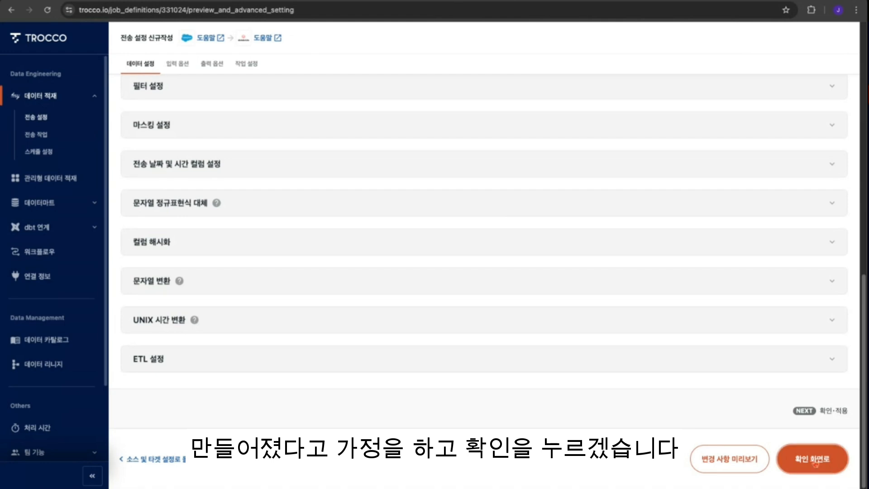
- Proceed to the confirmation screen, review the generated settings, and save and apply the transfer setting
{"action": "left_click", "coordinate": [813, 460]}
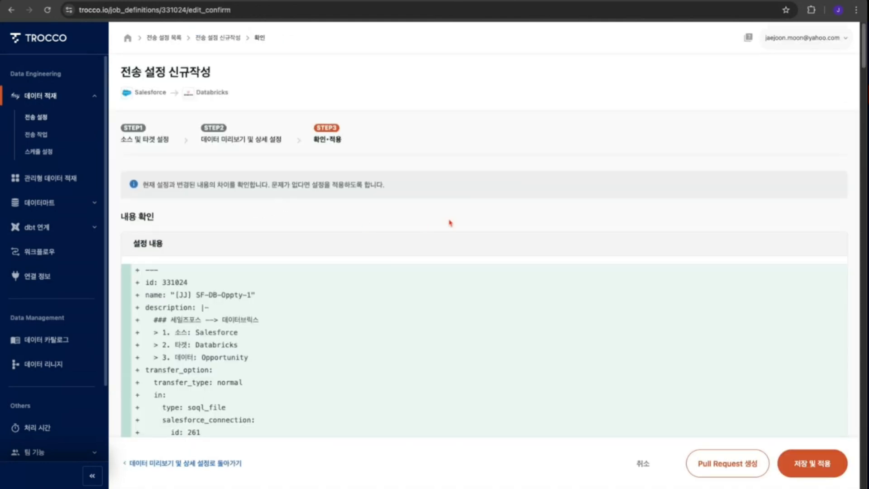
{"action": "scroll", "coordinate": [457, 272], "scroll_direction": "down", "scroll_amount": 5}
{"action": "scroll", "coordinate": [462, 286], "scroll_direction": "down", "scroll_amount": 10}
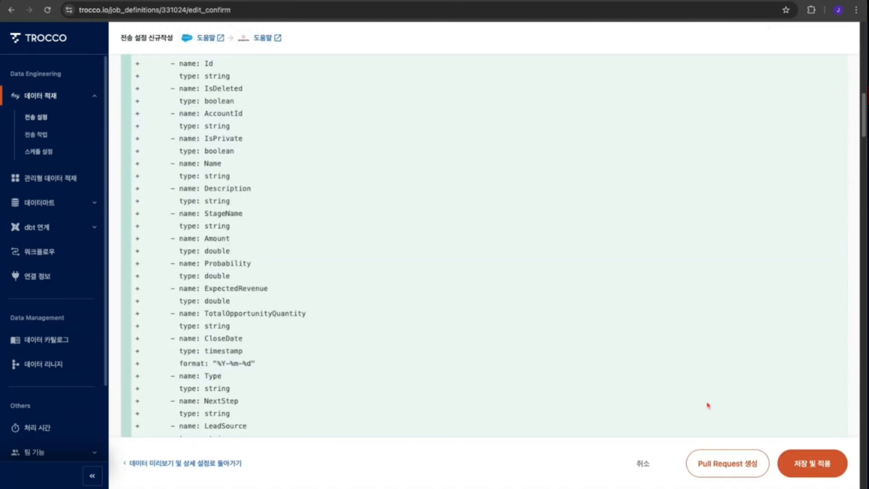
{"action": "left_click", "coordinate": [812, 471]}
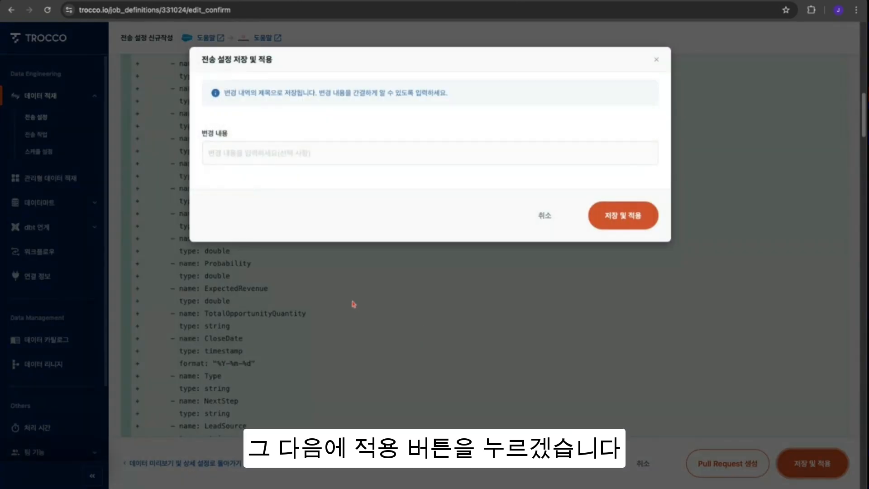
{"action": "left_click", "coordinate": [623, 216]}
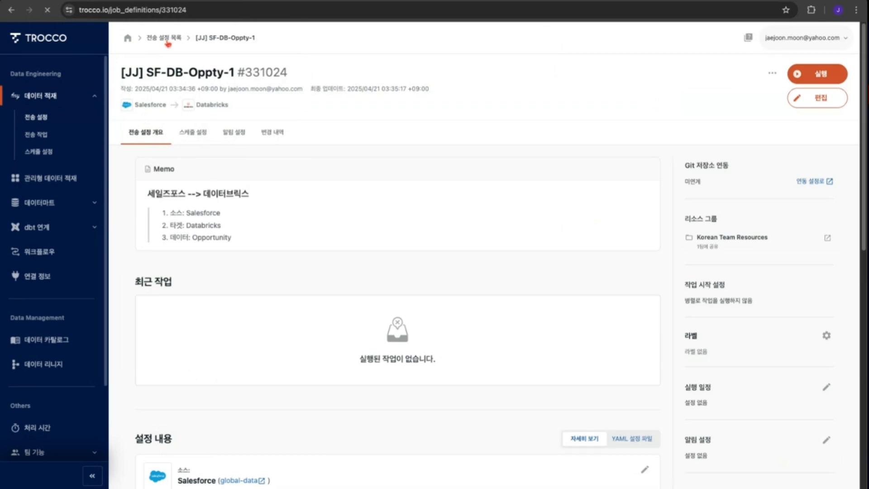
- Start a new workflow definition and name it [jj] SF-DB-workflow-1
{"action": "left_click", "coordinate": [165, 38]}
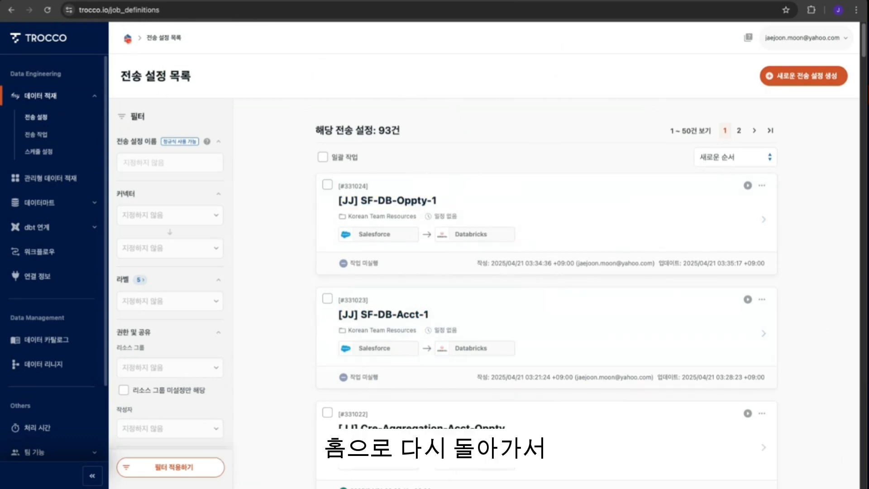
{"action": "left_click", "coordinate": [128, 38]}
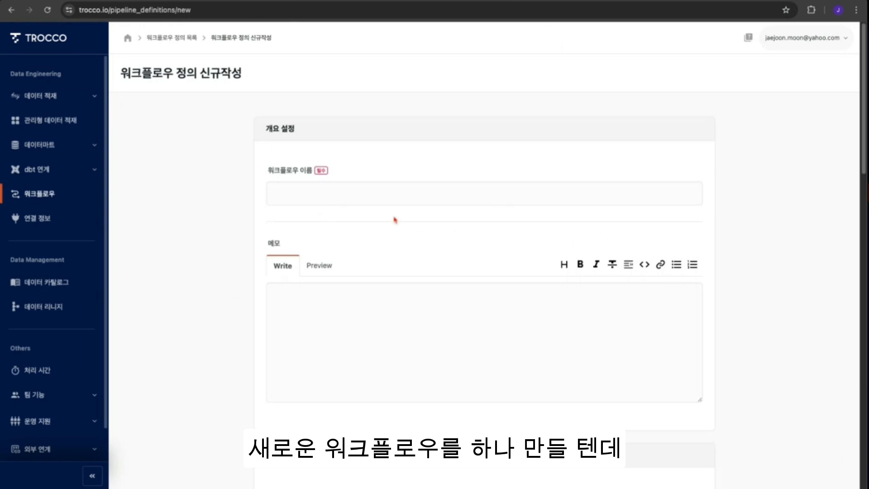
{"action": "left_click", "coordinate": [365, 197]}
{"action": "type", "text": "SF-DB-workflow"}
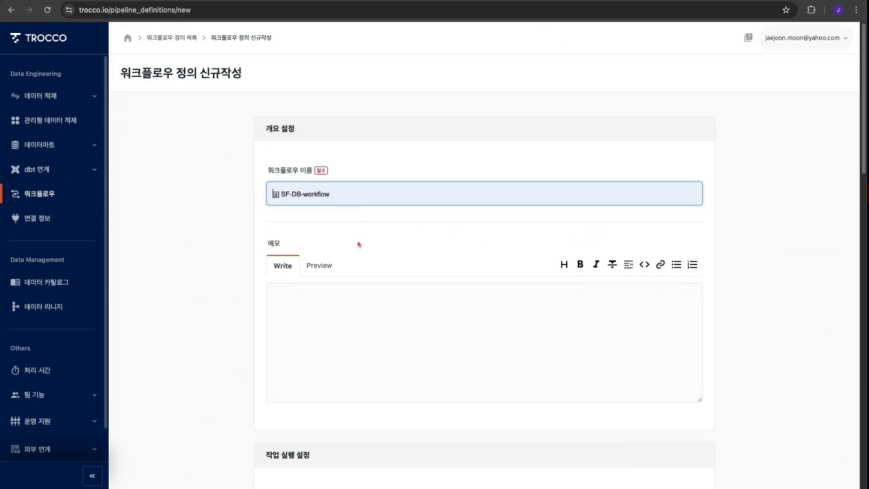
{"action": "type", "text": "-1"}
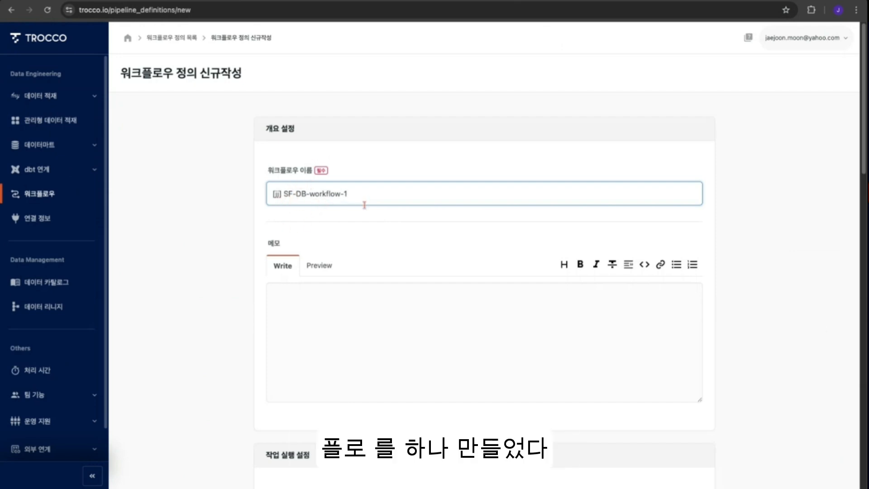
- Review the workflow's task execution settings, leaving concurrency, timeout, retry and error handling at their defaults
{"action": "left_click", "coordinate": [799, 290]}
{"action": "scroll", "coordinate": [559, 340], "scroll_direction": "down", "scroll_amount": 8}
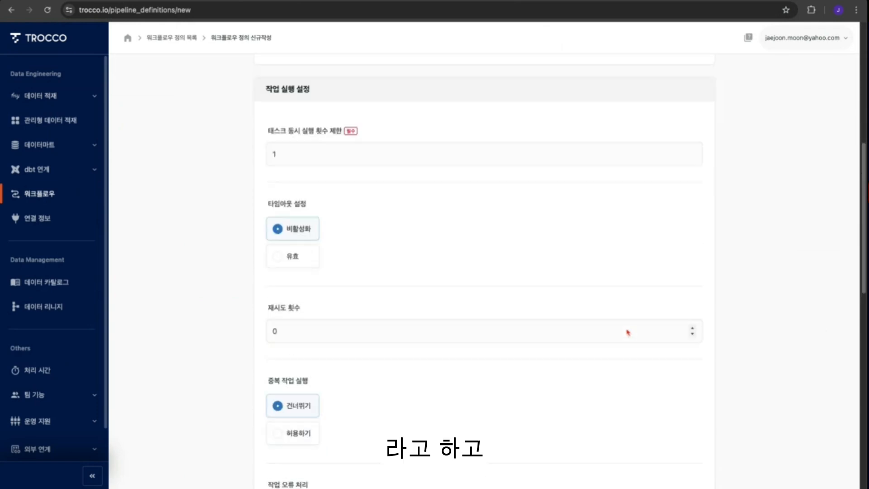
{"action": "scroll", "coordinate": [627, 331], "scroll_direction": "up", "scroll_amount": 4}
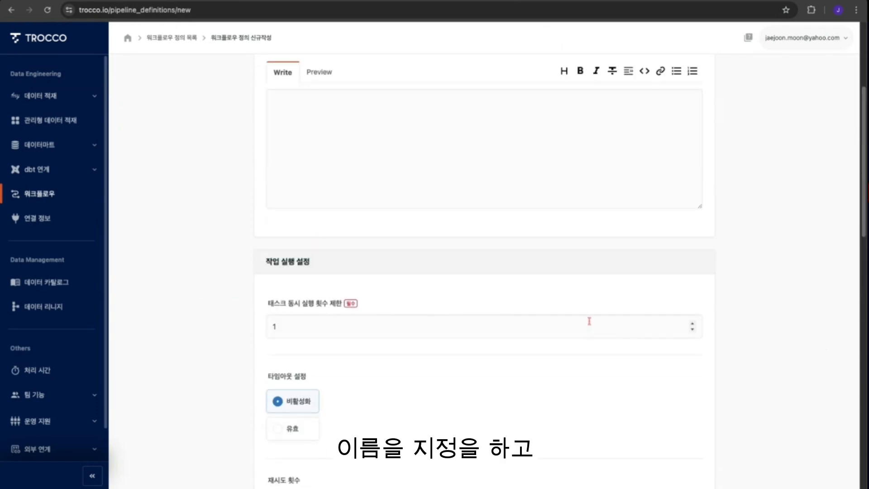
{"action": "scroll", "coordinate": [589, 324], "scroll_direction": "down", "scroll_amount": 3}
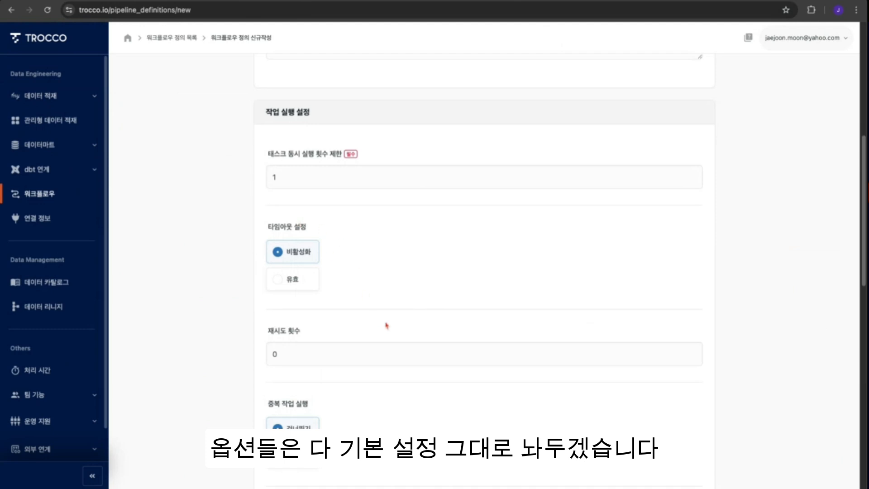
{"action": "scroll", "coordinate": [399, 400], "scroll_direction": "down", "scroll_amount": 1}
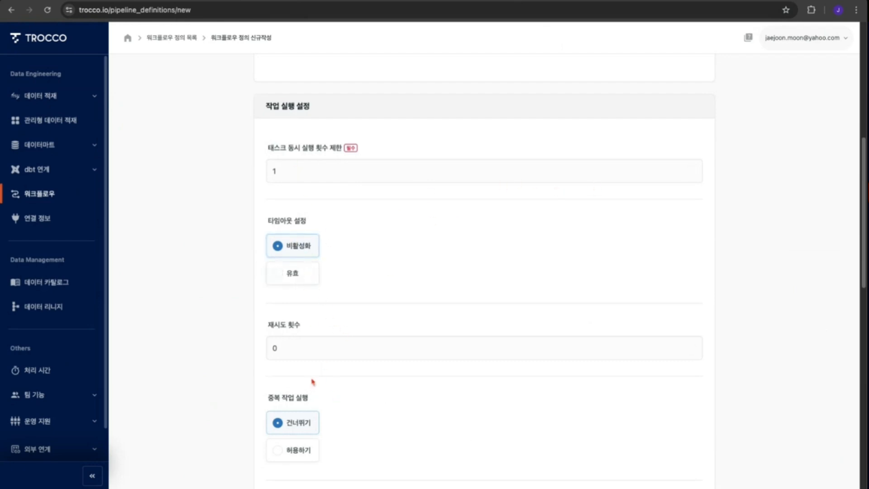
{"action": "scroll", "coordinate": [378, 389], "scroll_direction": "down", "scroll_amount": 2}
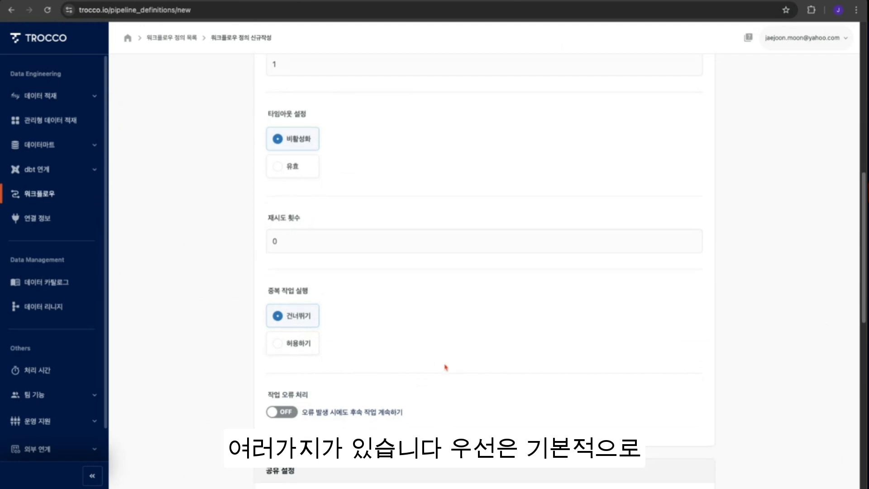
{"action": "scroll", "coordinate": [446, 367], "scroll_direction": "down", "scroll_amount": 4}
{"action": "scroll", "coordinate": [450, 376], "scroll_direction": "down", "scroll_amount": 1}
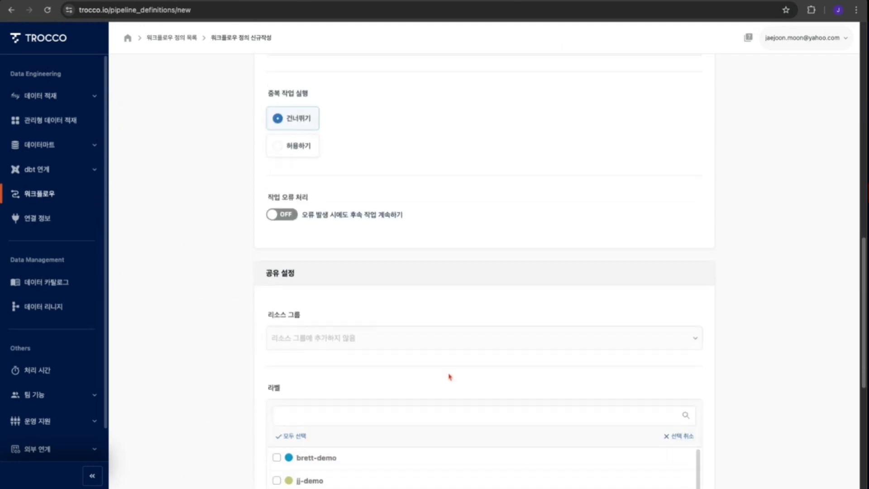
- Set the workflow's resource group to Korean Team Resources, tick the jj-demo label, and save the workflow
{"action": "left_click", "coordinate": [355, 340]}
{"action": "left_click", "coordinate": [336, 401]}
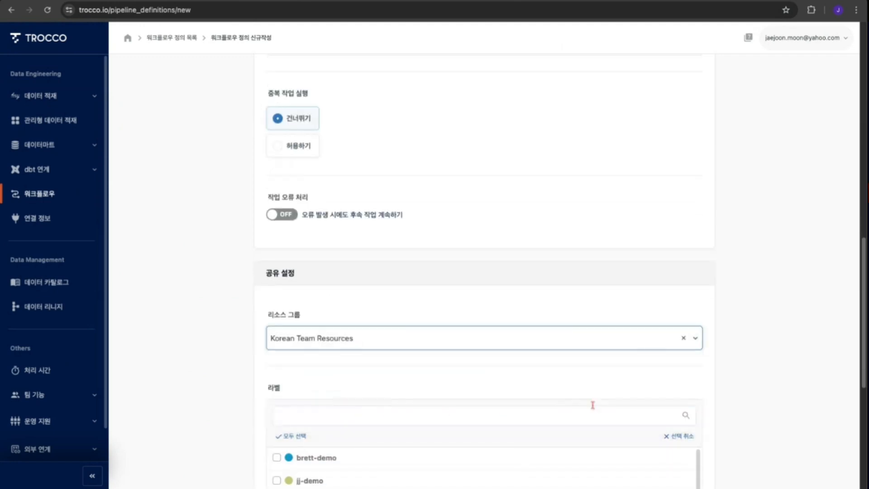
{"action": "scroll", "coordinate": [281, 369], "scroll_direction": "down", "scroll_amount": 2}
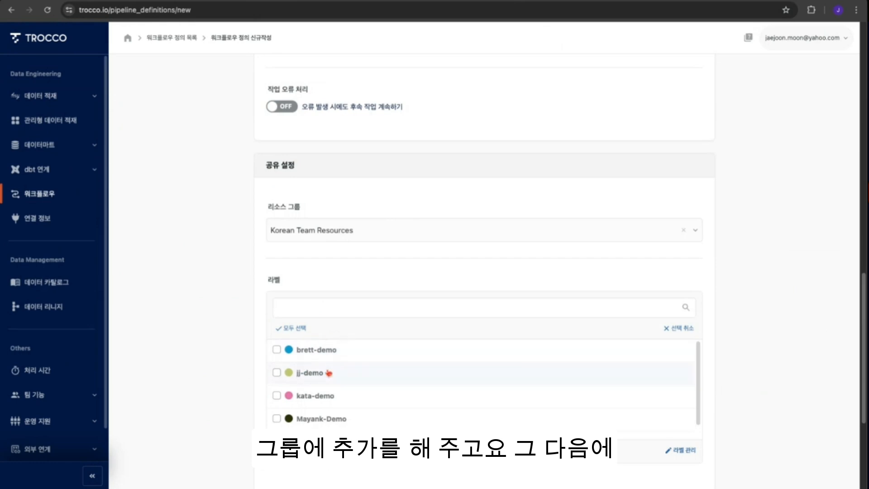
{"action": "left_click", "coordinate": [276, 372]}
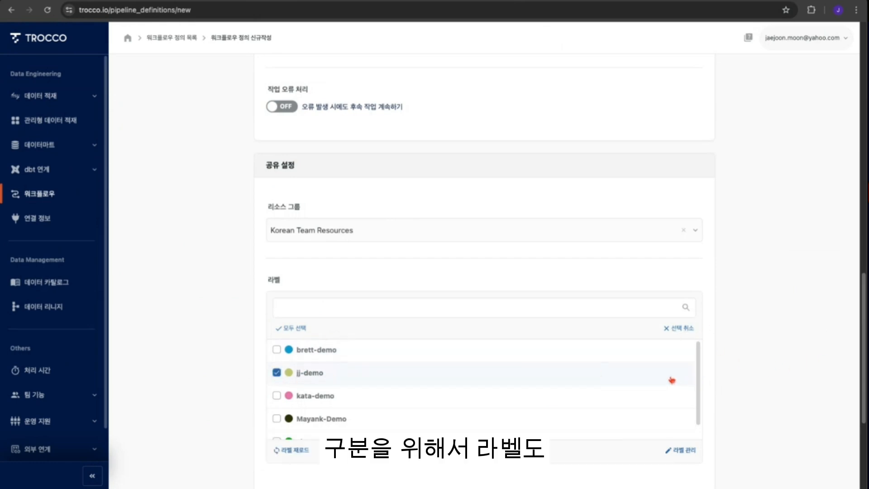
{"action": "scroll", "coordinate": [785, 395], "scroll_direction": "down", "scroll_amount": 2}
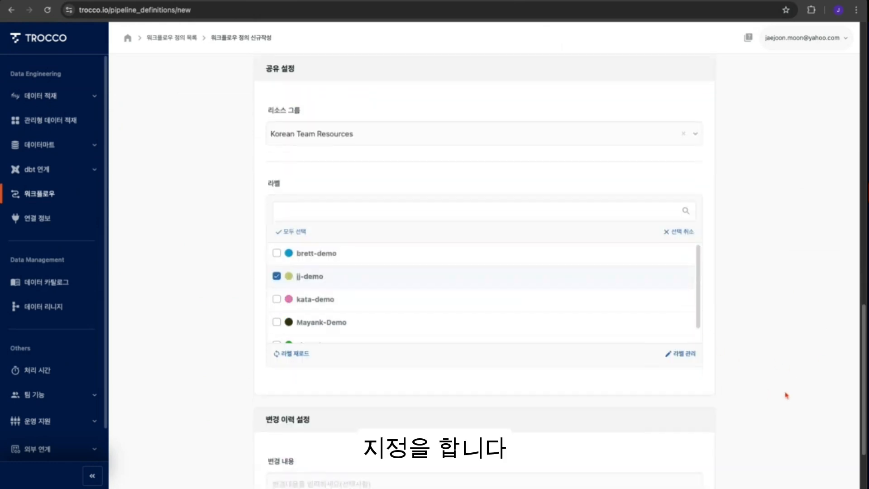
{"action": "scroll", "coordinate": [786, 398], "scroll_direction": "down", "scroll_amount": 2}
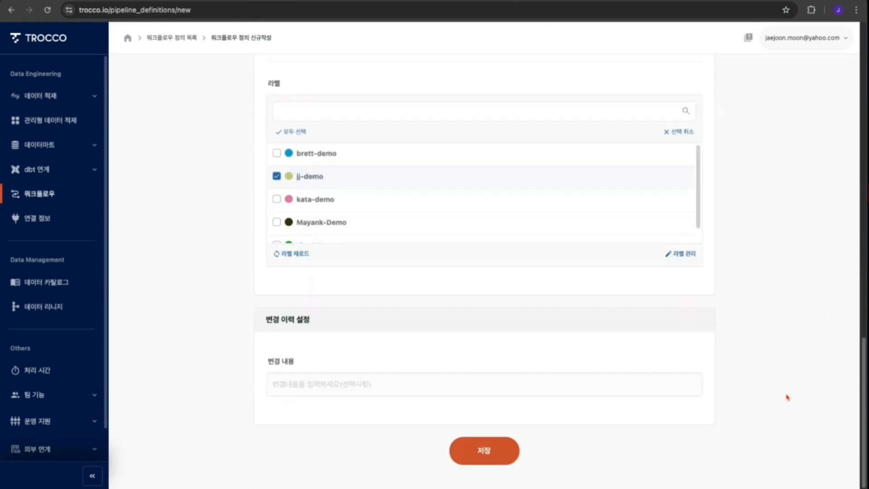
{"action": "left_click", "coordinate": [495, 458]}
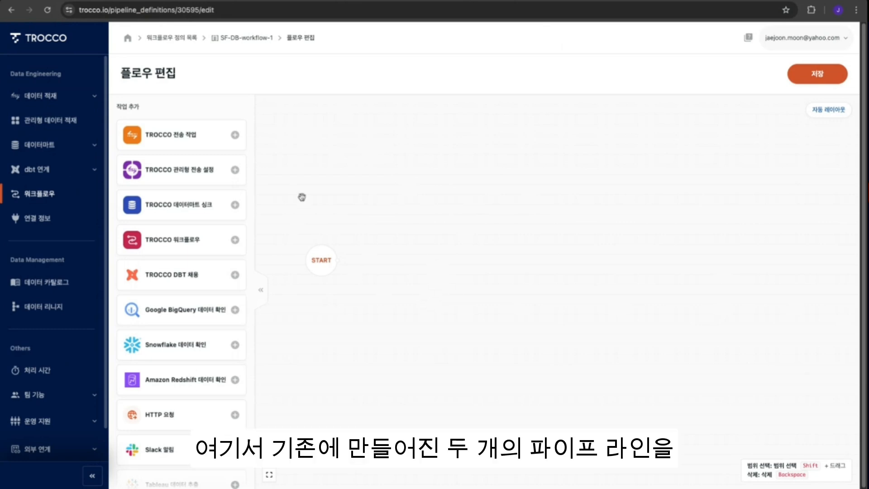
- Add the [JJ] SF-DB-Oppty-1 and [JJ] SF-DB-Acct-1 transfer tasks to the flow and connect both from START
{"action": "left_click", "coordinate": [241, 136]}
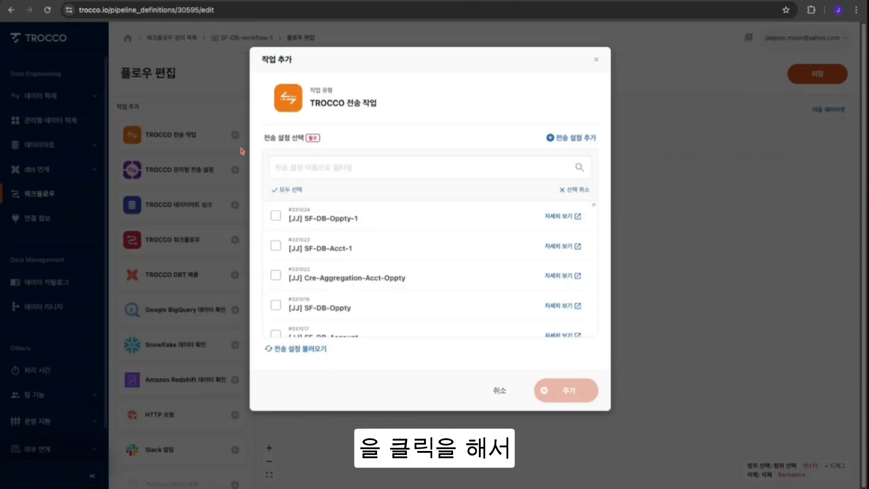
{"action": "left_click", "coordinate": [333, 221]}
{"action": "left_click", "coordinate": [337, 252]}
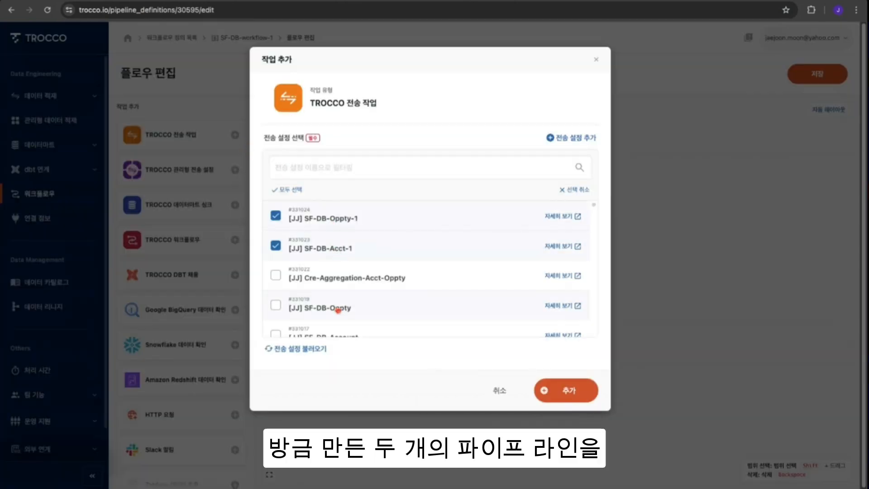
{"action": "left_click", "coordinate": [577, 392]}
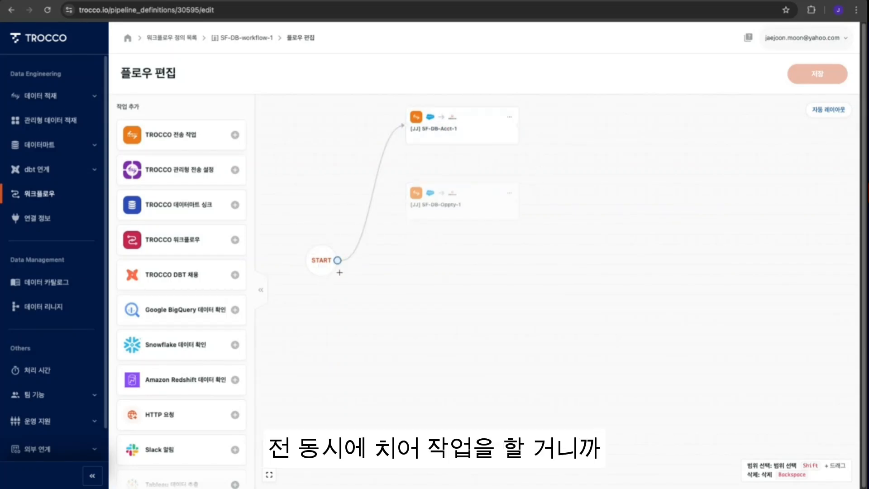
{"action": "left_click_drag", "start_coordinate": [338, 264], "coordinate": [434, 203]}
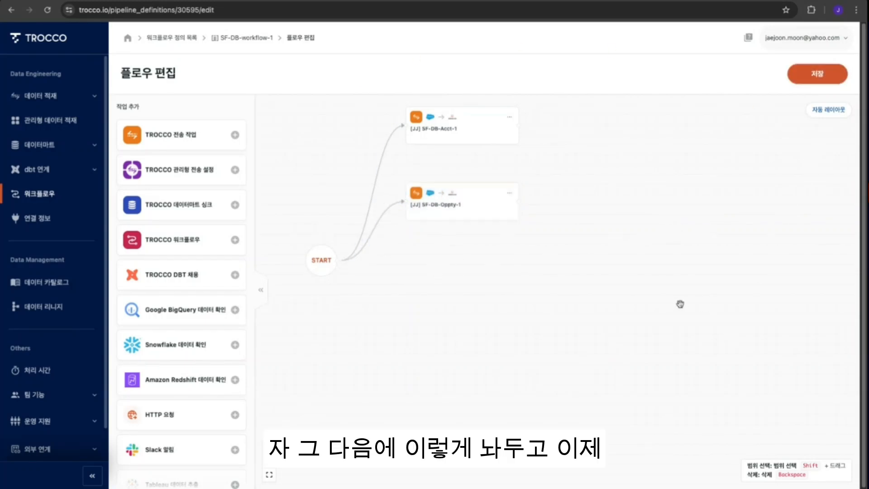
{"action": "left_click", "coordinate": [828, 117]}
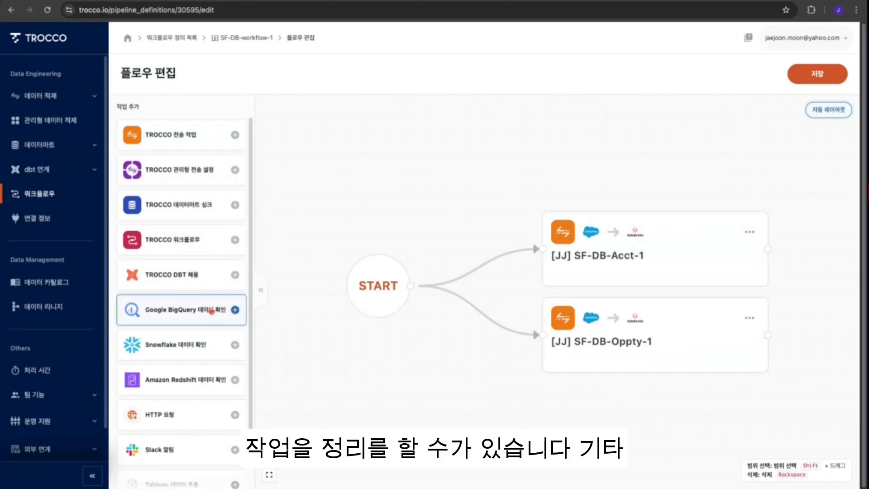
- Save the flow with both transfer tasks branching in parallel from START
{"action": "scroll", "coordinate": [217, 295], "scroll_direction": "down", "scroll_amount": 2}
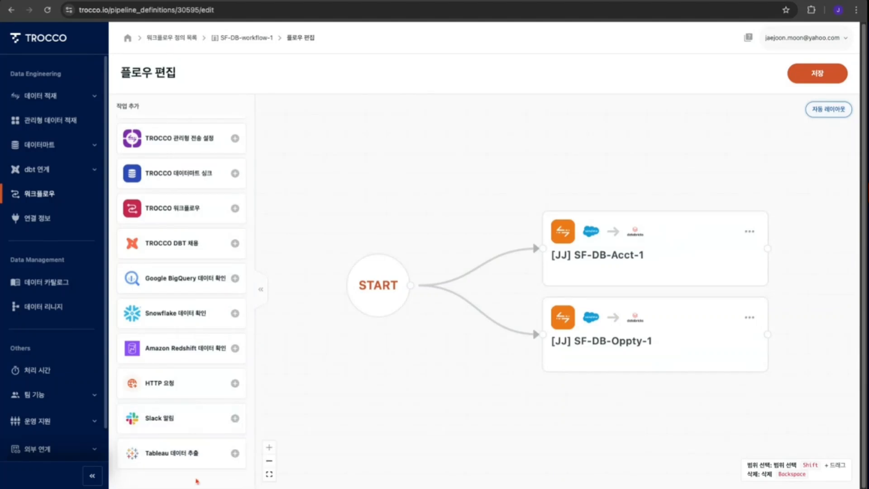
{"action": "scroll", "coordinate": [191, 414], "scroll_direction": "up", "scroll_amount": 1}
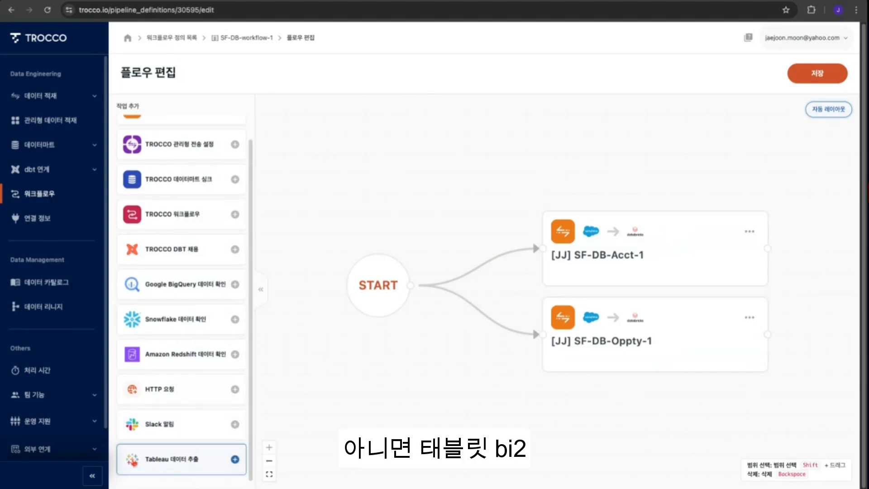
{"action": "left_click", "coordinate": [199, 461]}
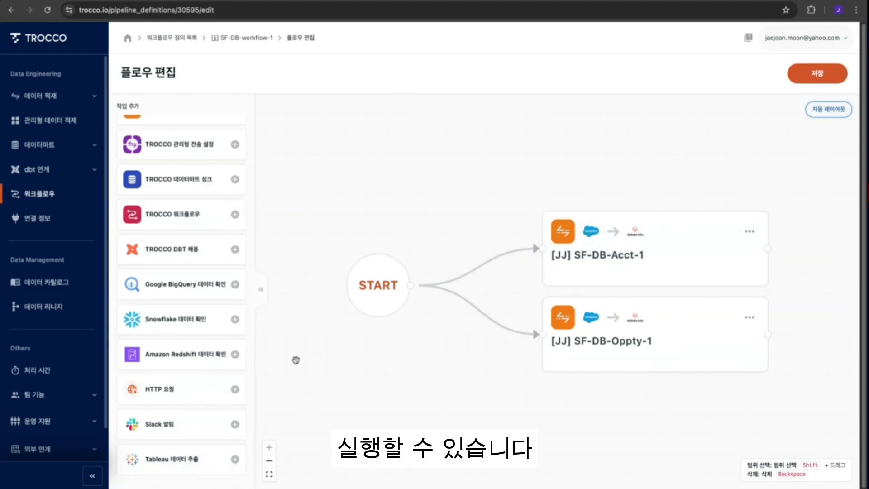
{"action": "left_click", "coordinate": [731, 259]}
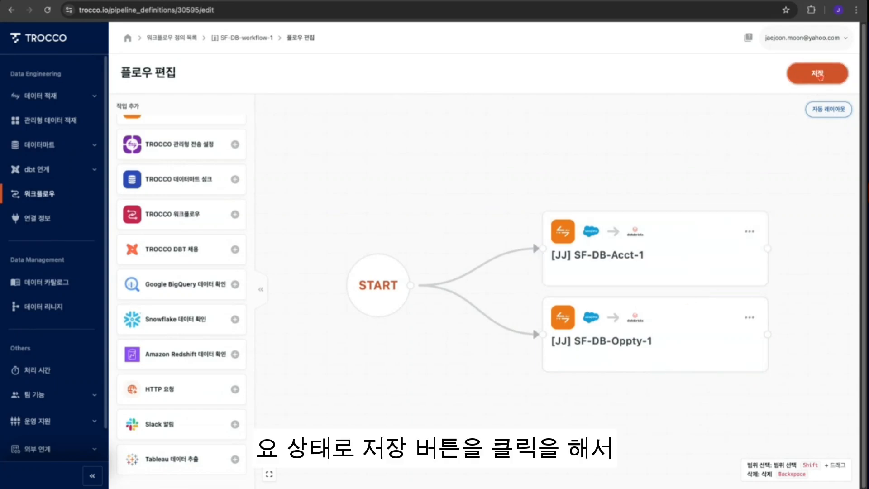
{"action": "left_click", "coordinate": [818, 74]}
{"action": "left_click", "coordinate": [624, 219]}
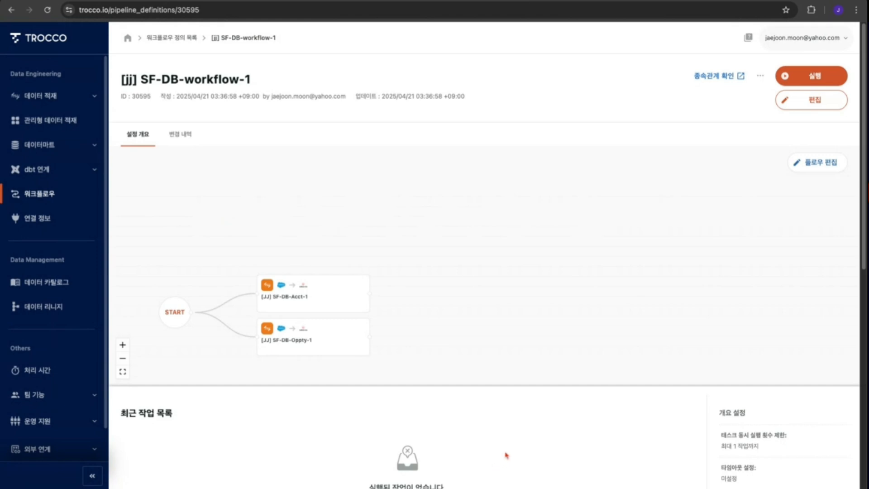
- Examine the workflow's schedule settings dialog and its run frequency options without adding a schedule
{"action": "scroll", "coordinate": [586, 302], "scroll_direction": "down", "scroll_amount": 1}
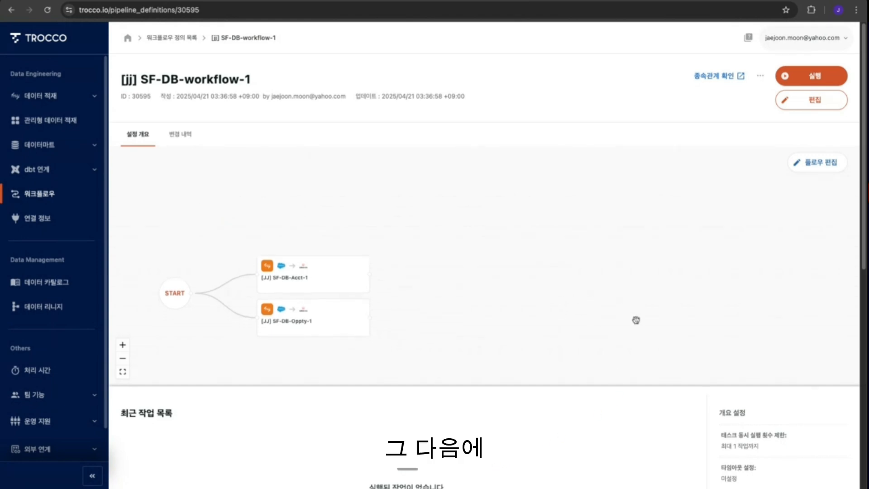
{"action": "scroll", "coordinate": [640, 397], "scroll_direction": "down", "scroll_amount": 2}
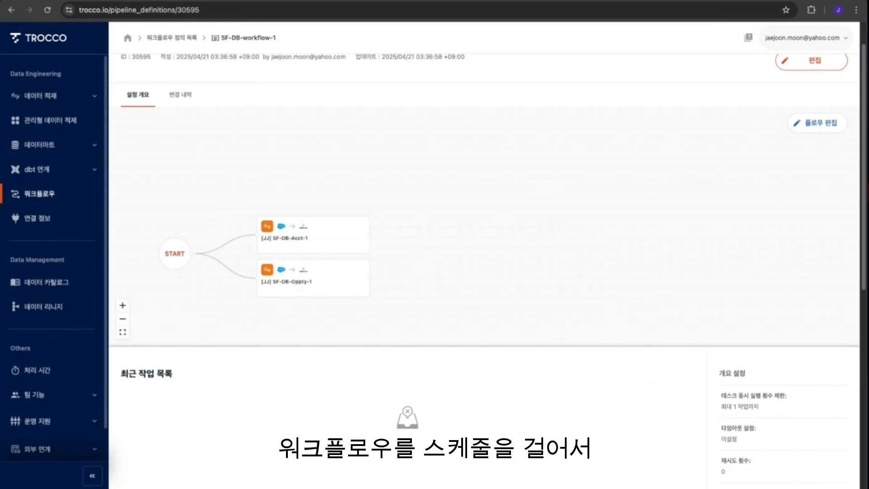
{"action": "scroll", "coordinate": [743, 423], "scroll_direction": "down", "scroll_amount": 4}
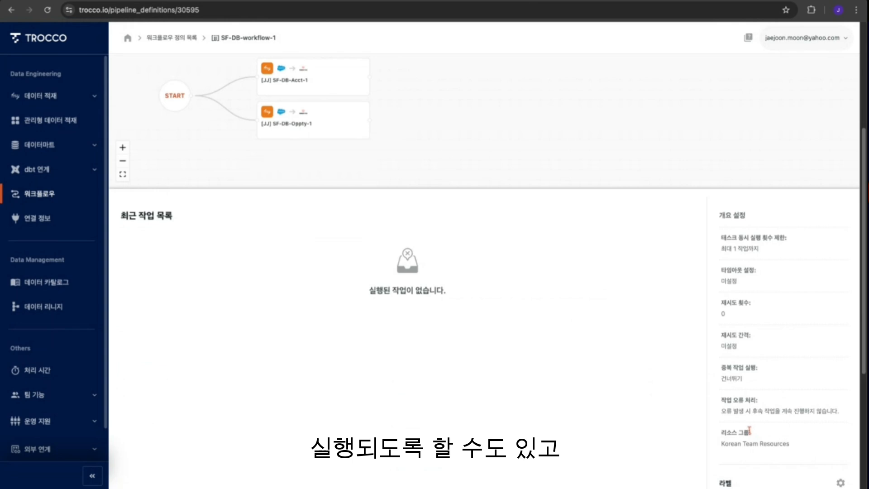
{"action": "scroll", "coordinate": [775, 374], "scroll_direction": "down", "scroll_amount": 4}
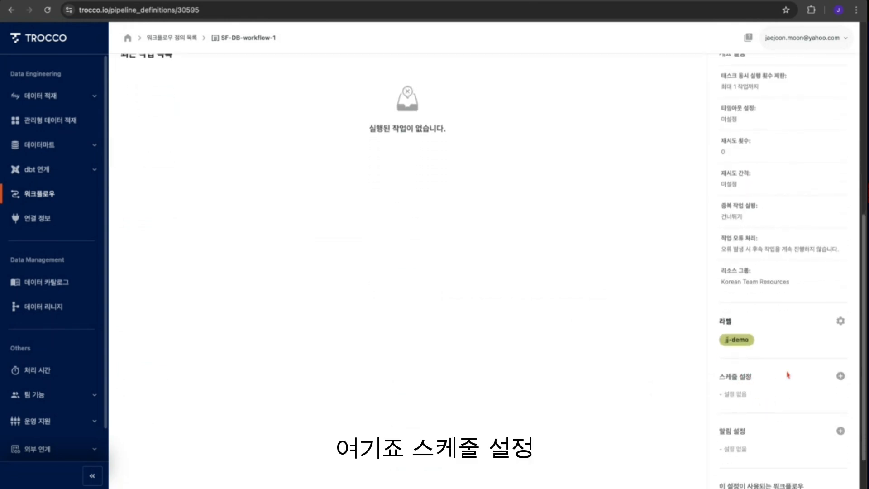
{"action": "left_click", "coordinate": [840, 375]}
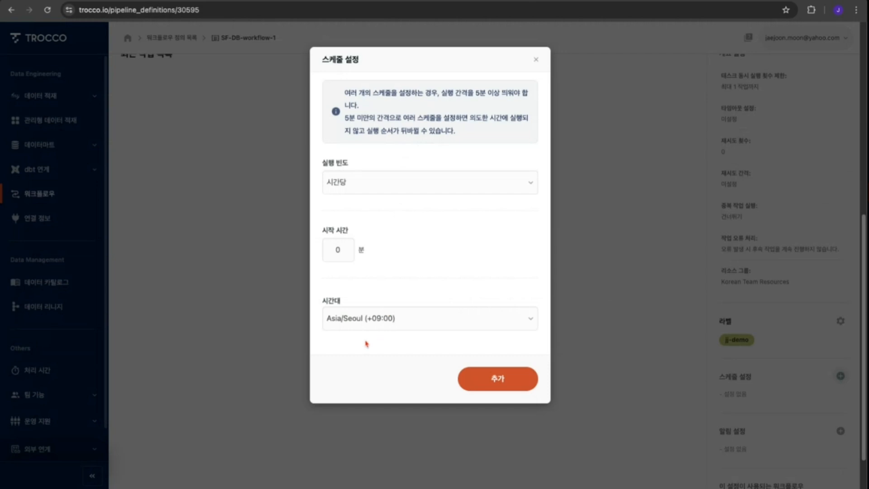
{"action": "left_click", "coordinate": [374, 184]}
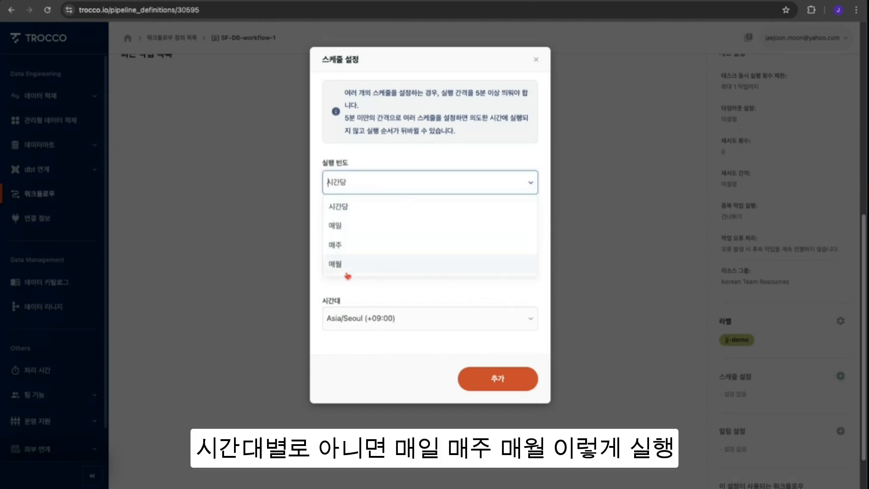
{"action": "left_click", "coordinate": [498, 158]}
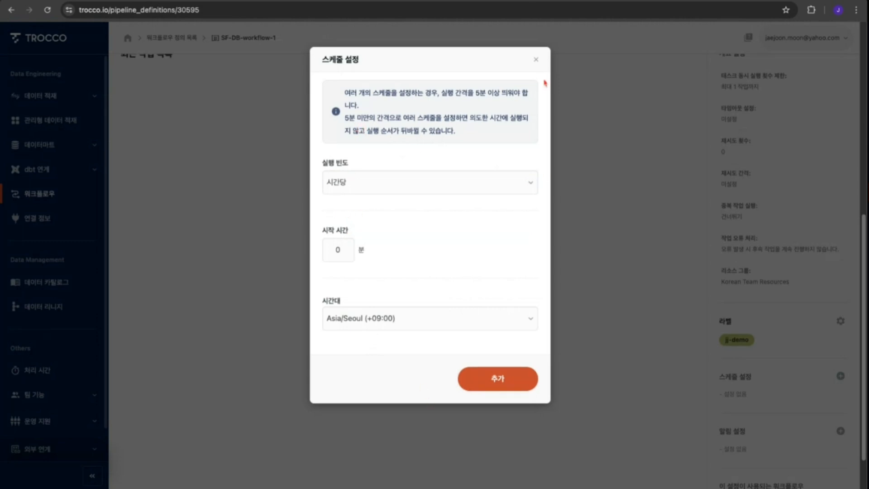
{"action": "left_click", "coordinate": [537, 59]}
- Examine the notification settings dialog's alert types and delivery methods without adding a notification
{"action": "scroll", "coordinate": [820, 390], "scroll_direction": "down", "scroll_amount": 1}
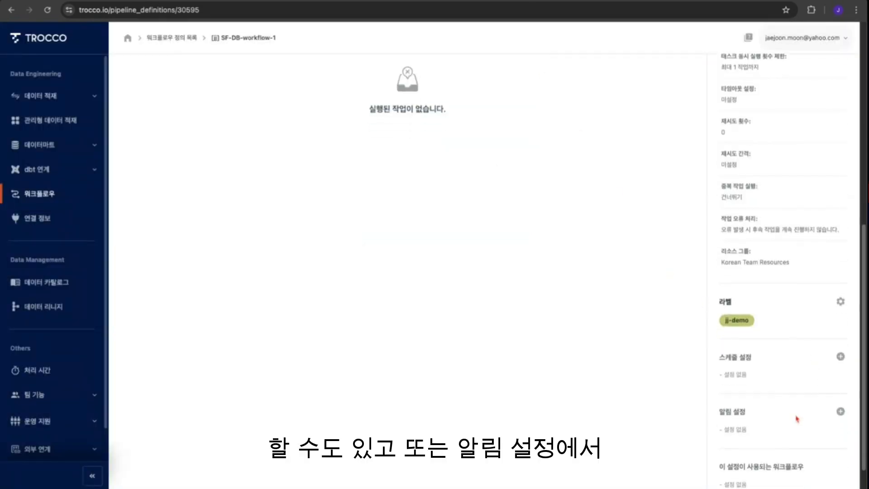
{"action": "left_click", "coordinate": [841, 411]}
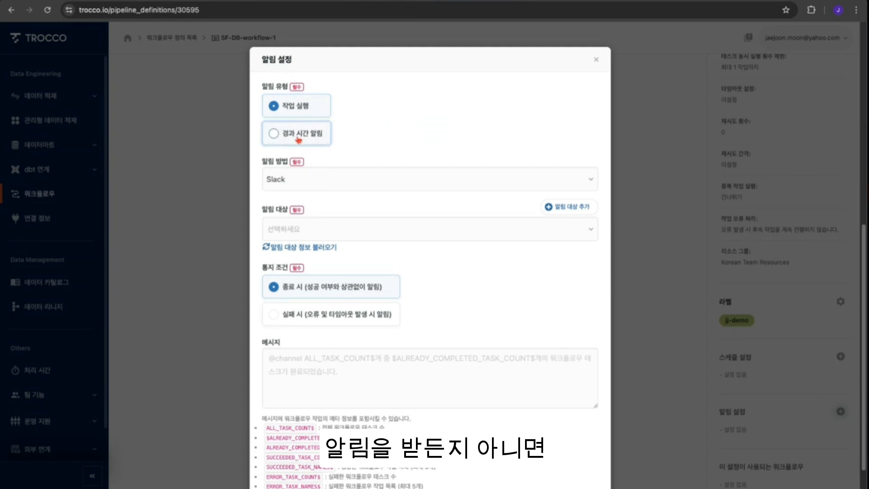
{"action": "left_click", "coordinate": [279, 137]}
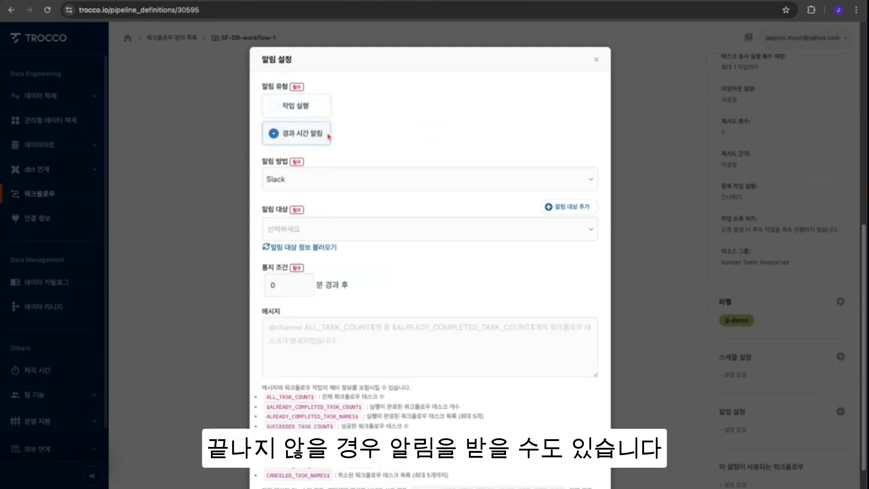
{"action": "left_click", "coordinate": [289, 114]}
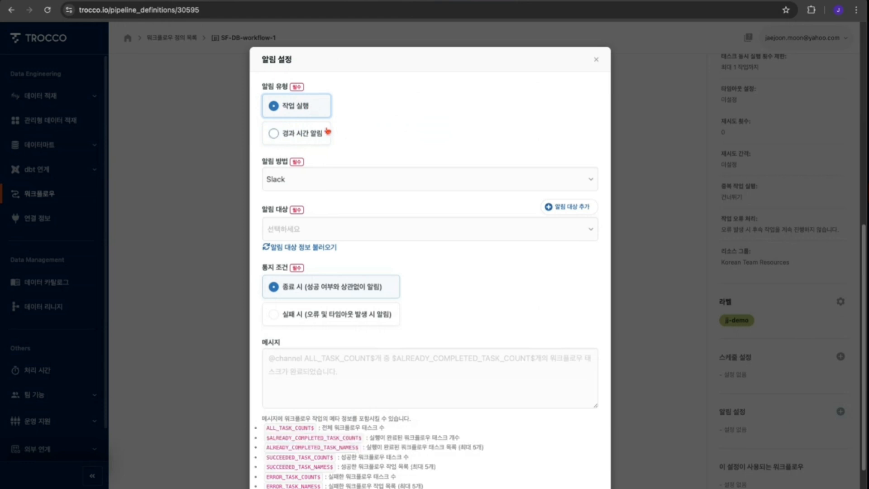
{"action": "left_click", "coordinate": [401, 184]}
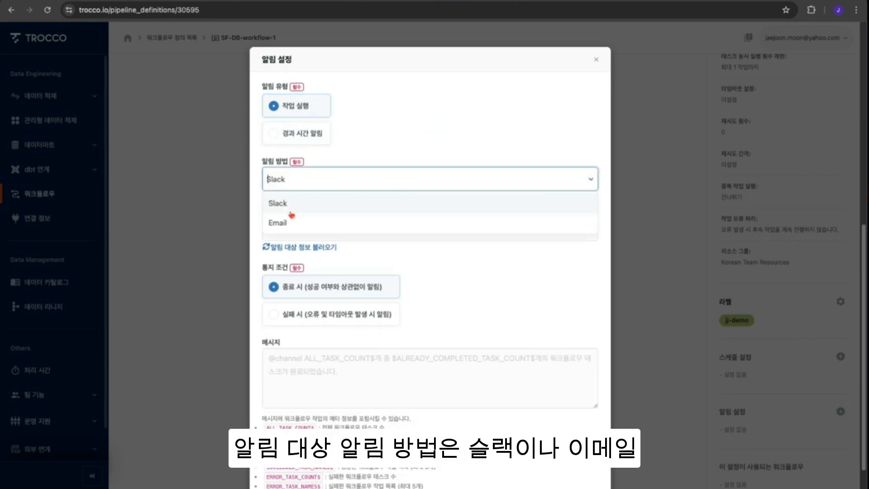
{"action": "left_click", "coordinate": [534, 124]}
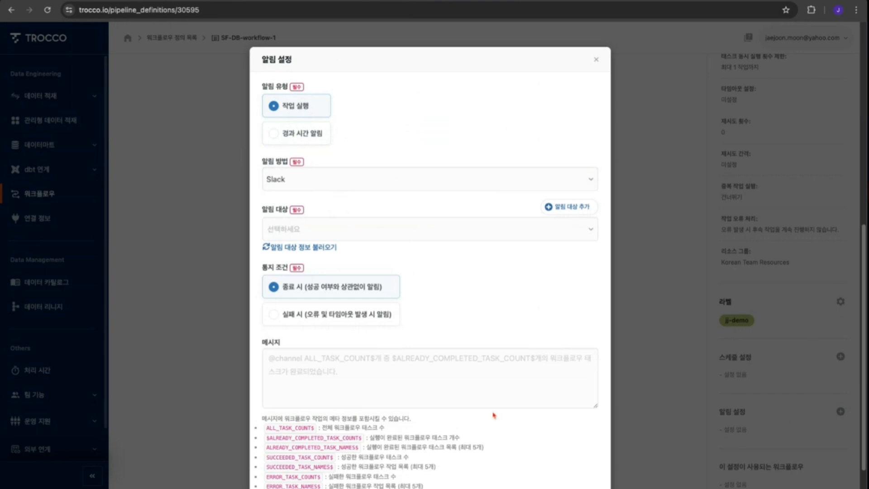
{"action": "scroll", "coordinate": [494, 414], "scroll_direction": "down", "scroll_amount": 3}
{"action": "scroll", "coordinate": [555, 175], "scroll_direction": "up", "scroll_amount": 3}
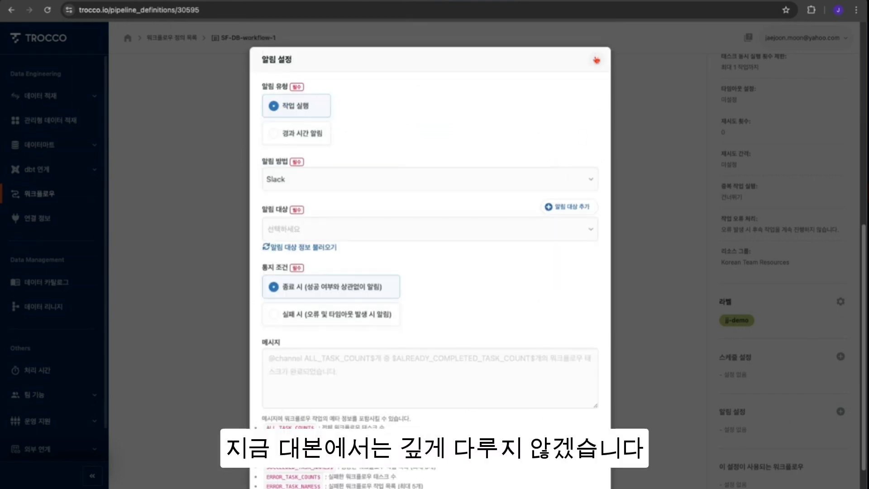
{"action": "left_click", "coordinate": [597, 60]}
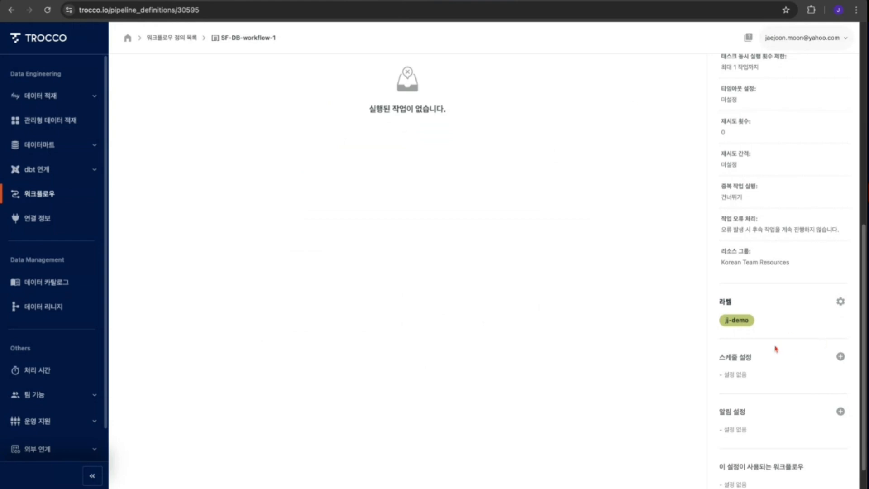
- Open the workflow's dependency view and display the data lineage for [jj] SF-DB-workflow-1
{"action": "scroll", "coordinate": [709, 285], "scroll_direction": "up", "scroll_amount": 8}
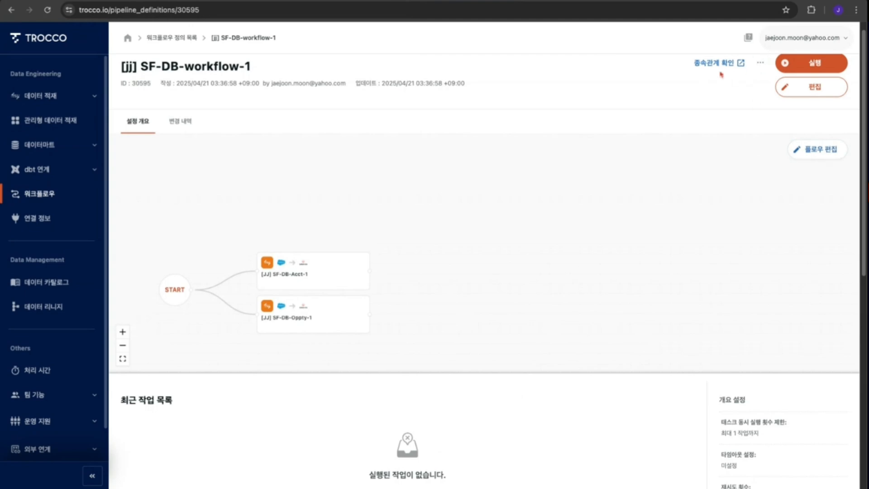
{"action": "left_click", "coordinate": [709, 63]}
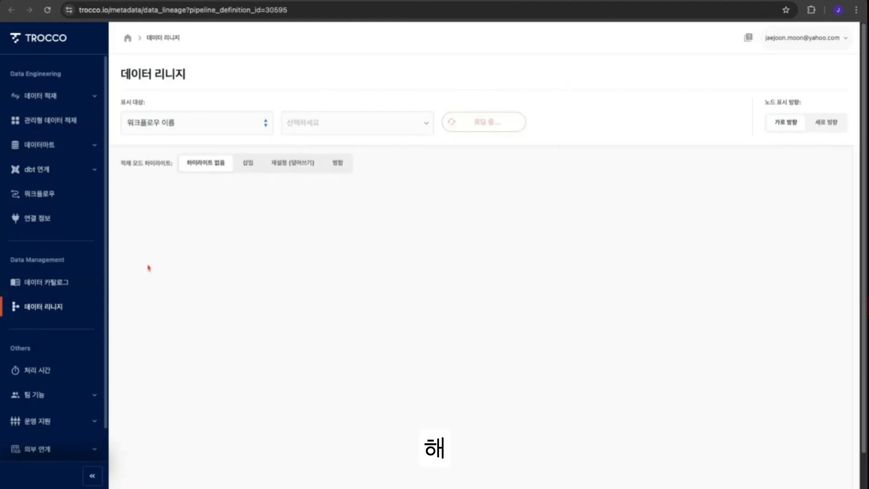
{"action": "left_click", "coordinate": [260, 127]}
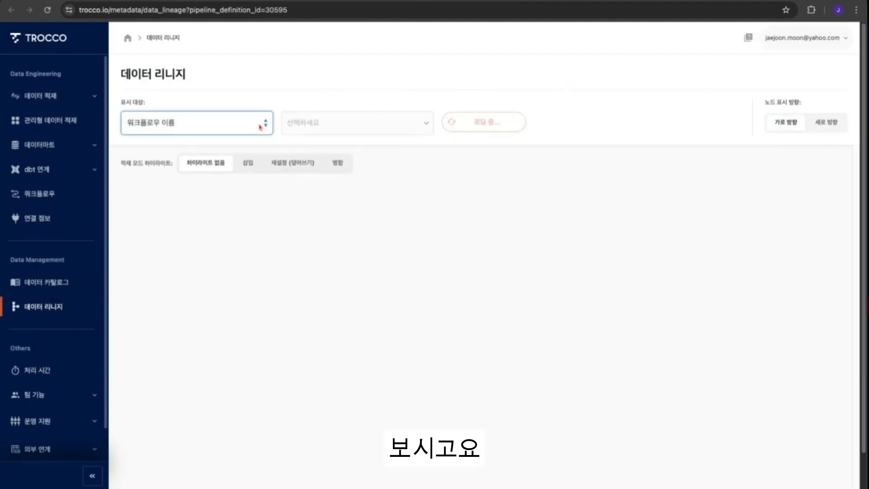
{"action": "left_click", "coordinate": [402, 126]}
{"action": "left_click", "coordinate": [661, 145]}
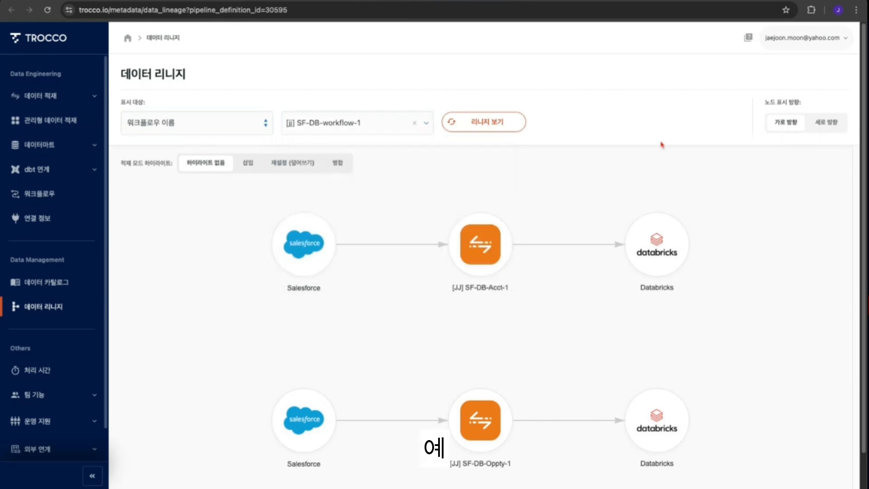
- Inspect the Salesforce, transfer task and Databricks nodes in the lineage graph, and return to the workflow page
{"action": "left_click", "coordinate": [300, 236]}
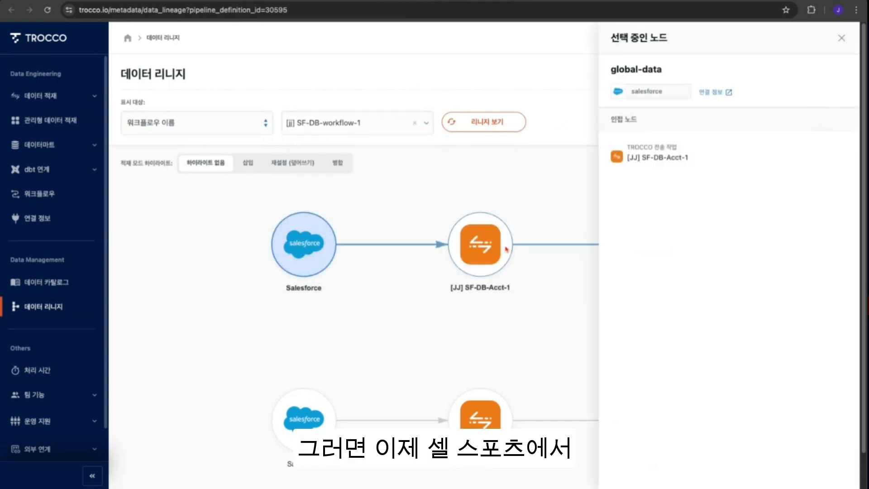
{"action": "left_click", "coordinate": [499, 260]}
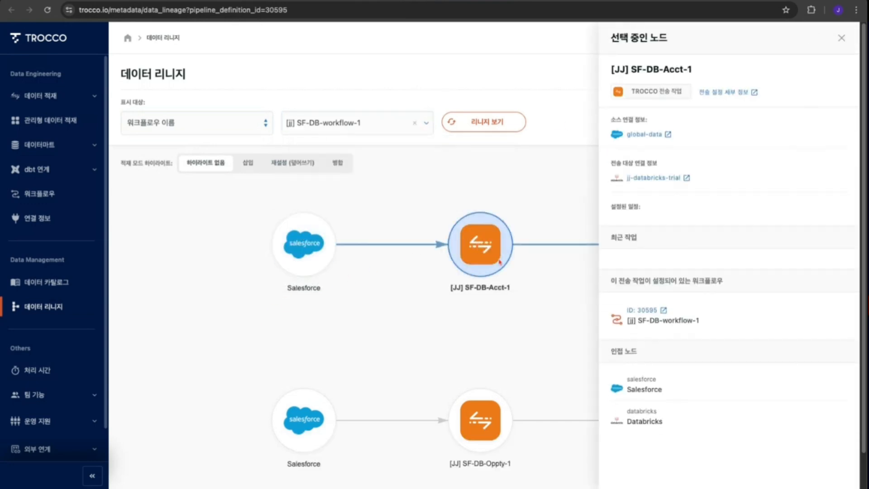
{"action": "left_click", "coordinate": [541, 286]}
{"action": "left_click", "coordinate": [656, 243]}
{"action": "left_click", "coordinate": [486, 236]}
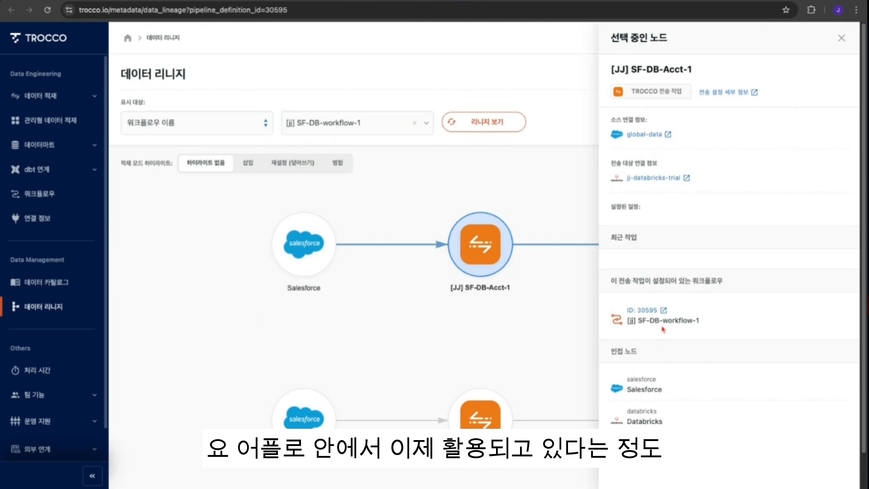
{"action": "left_click", "coordinate": [549, 324]}
{"action": "left_click", "coordinate": [670, 248]}
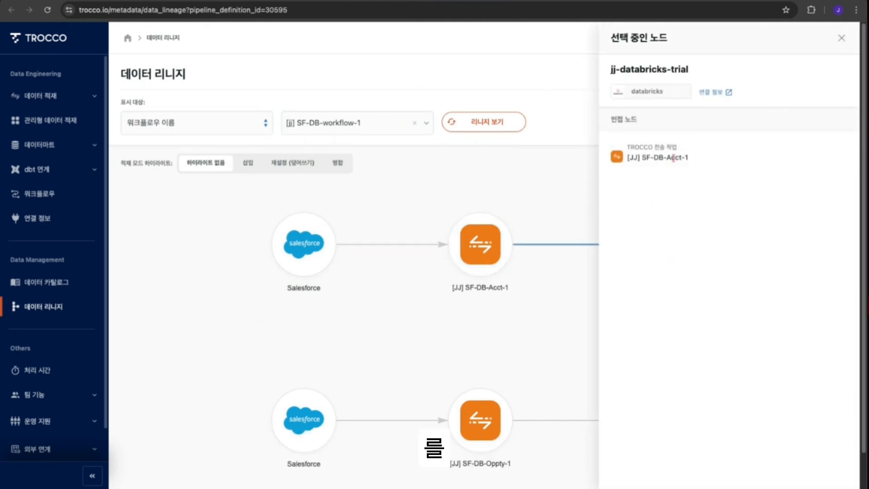
{"action": "left_click", "coordinate": [565, 168]}
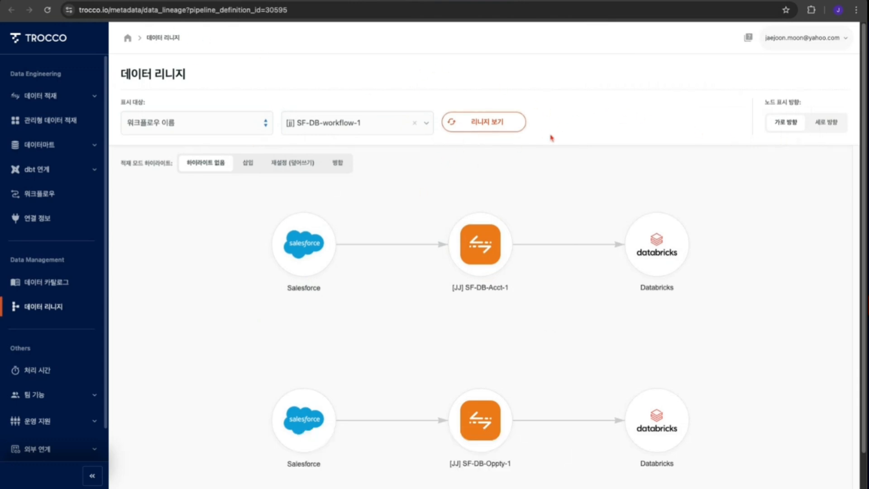
{"action": "left_click", "coordinate": [122, 1]}
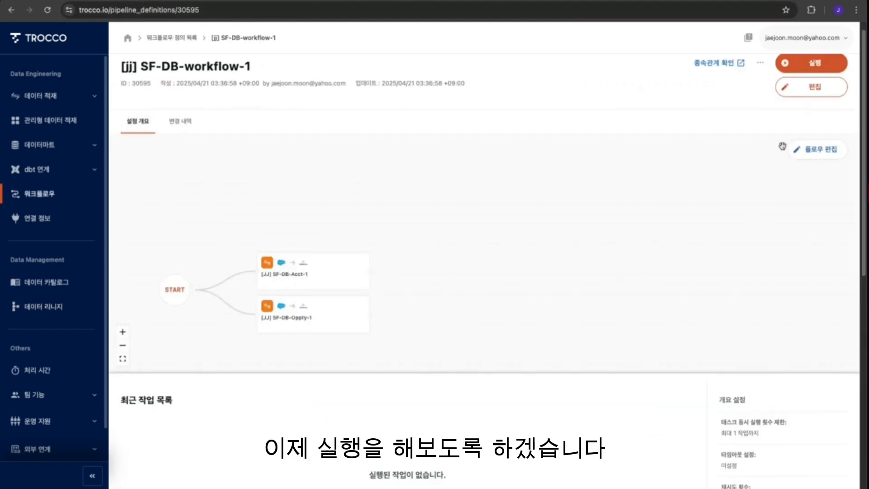
- Run the workflow, expanding custom variables based on the current time
{"action": "left_click", "coordinate": [810, 68]}
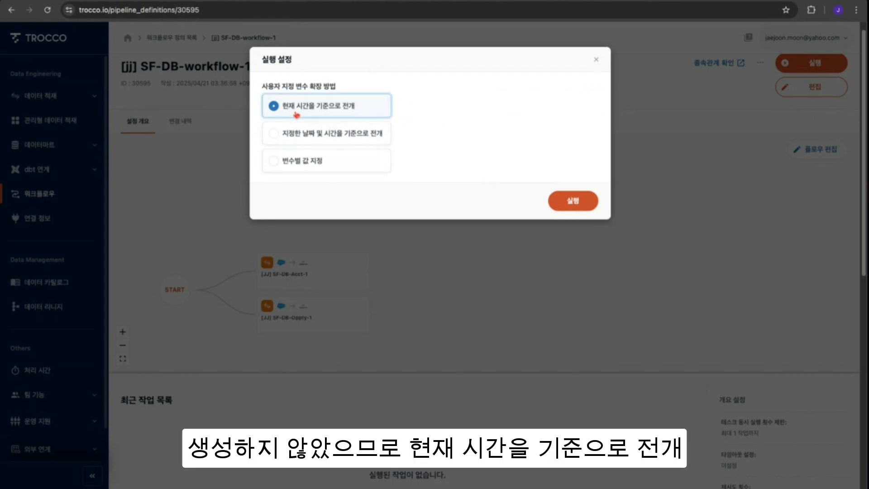
{"action": "left_click", "coordinate": [574, 202]}
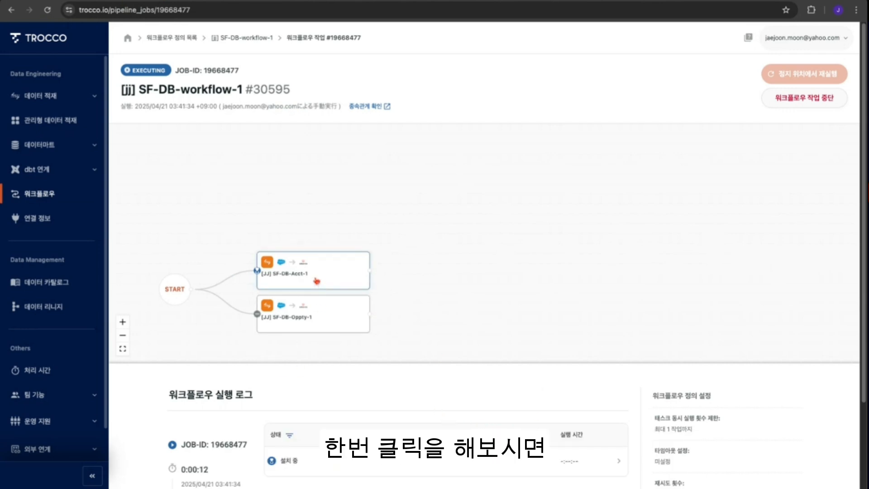
- Open the running SF-DB-Acct-1 task's execution details and scroll through its summary and log
{"action": "scroll", "coordinate": [368, 267], "scroll_direction": "down", "scroll_amount": 1}
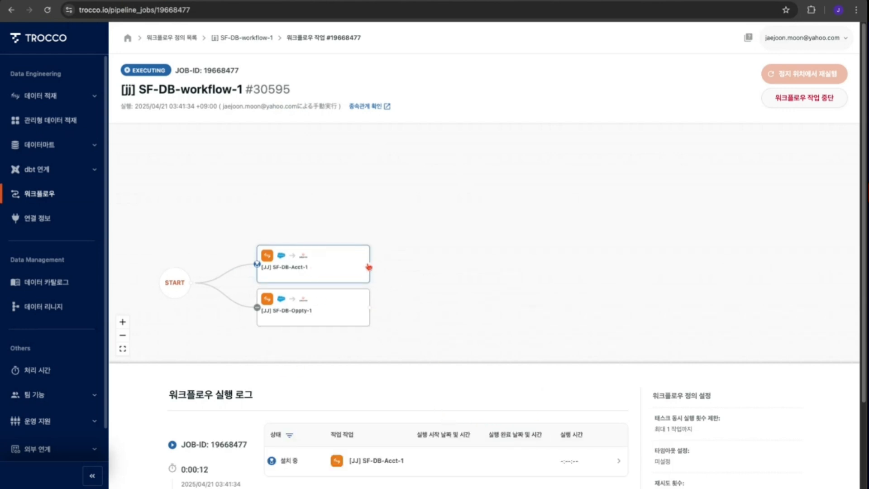
{"action": "left_click", "coordinate": [324, 252]}
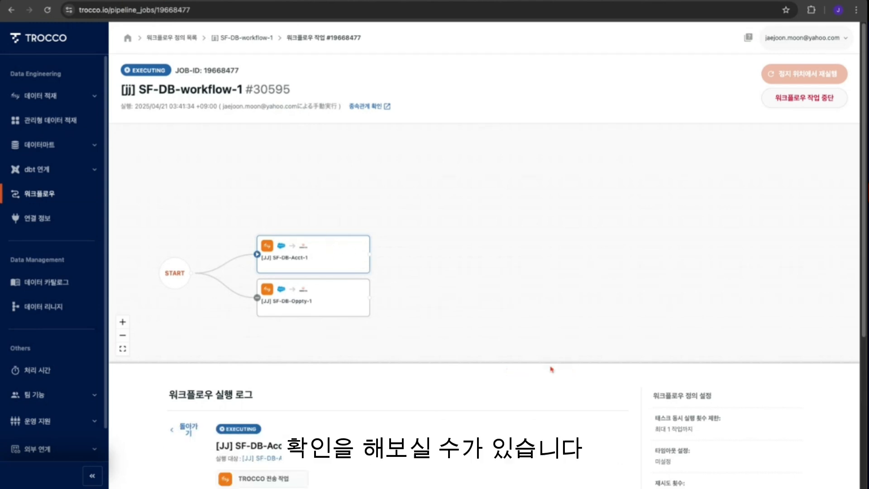
{"action": "scroll", "coordinate": [547, 356], "scroll_direction": "down", "scroll_amount": 3}
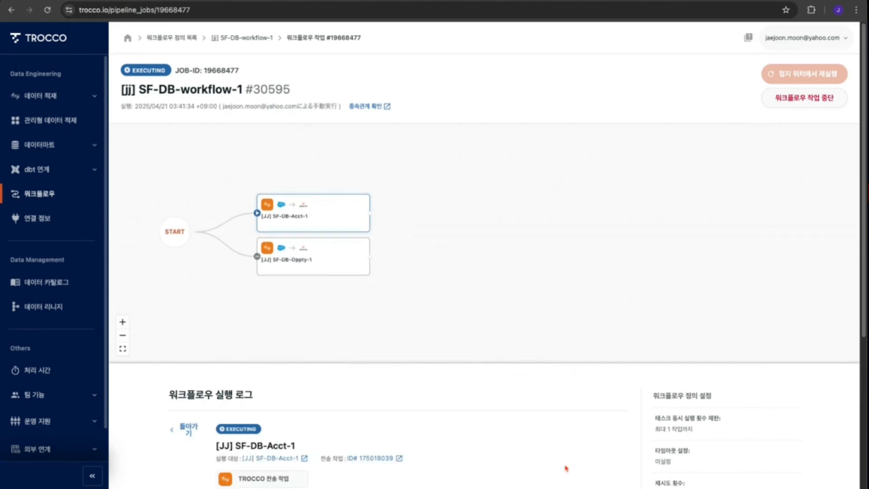
{"action": "scroll", "coordinate": [563, 446], "scroll_direction": "down", "scroll_amount": 3}
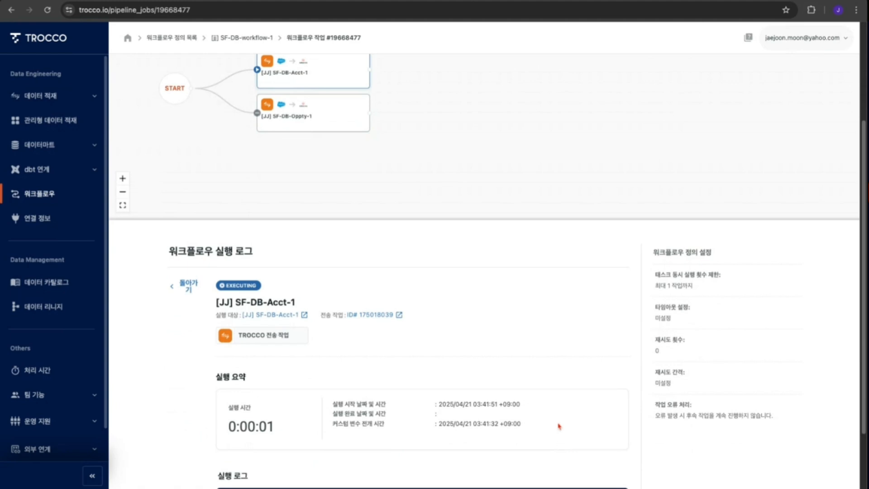
{"action": "scroll", "coordinate": [560, 426], "scroll_direction": "up", "scroll_amount": 1}
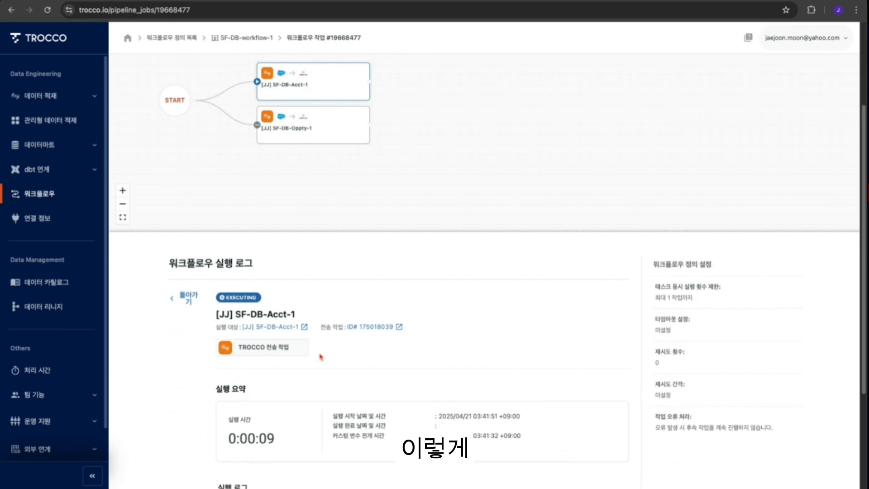
{"action": "scroll", "coordinate": [318, 355], "scroll_direction": "down", "scroll_amount": 1}
{"action": "scroll", "coordinate": [398, 344], "scroll_direction": "down", "scroll_amount": 1}
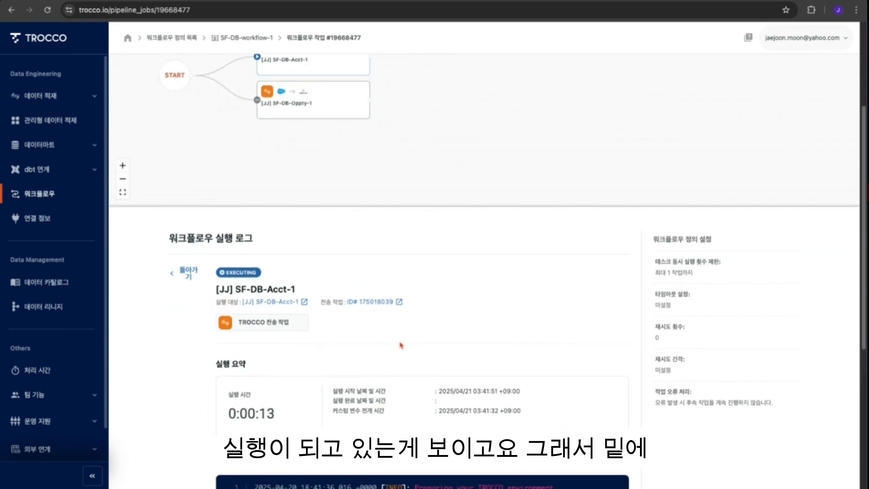
{"action": "scroll", "coordinate": [401, 347], "scroll_direction": "down", "scroll_amount": 3}
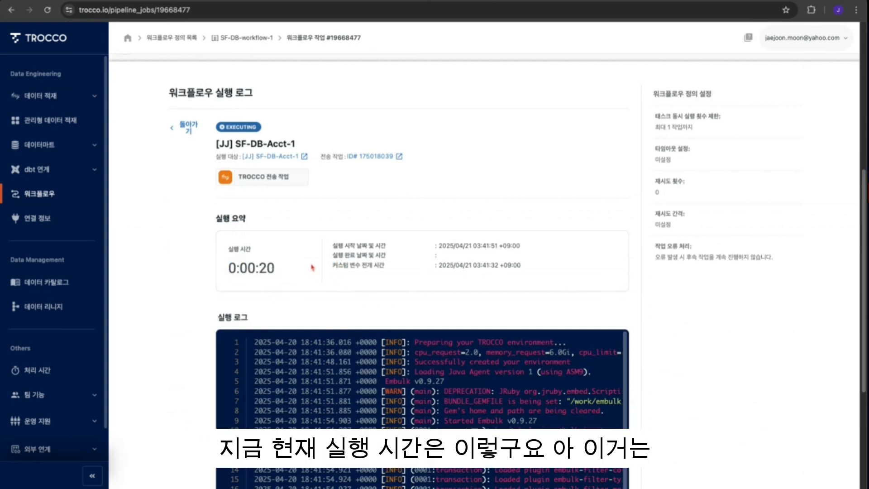
{"action": "scroll", "coordinate": [411, 285], "scroll_direction": "down", "scroll_amount": 4}
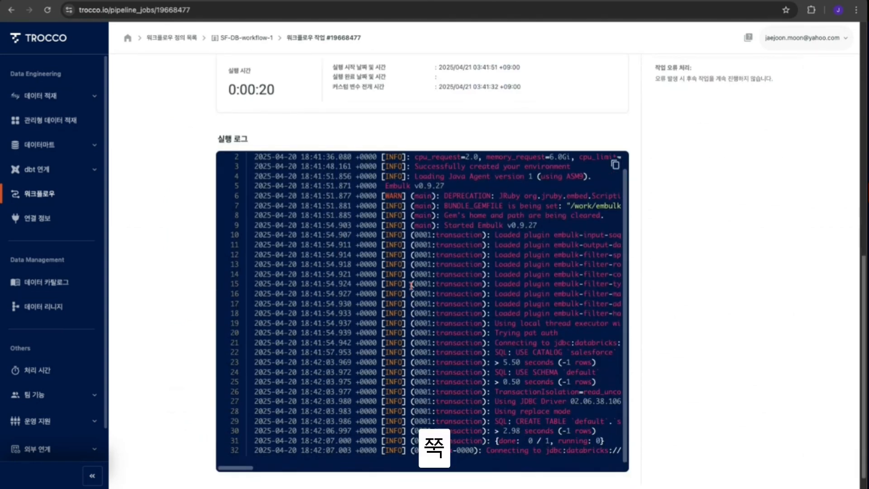
- Examine the log lines on container resource allocation and the Embulk startup in the Acct task's log
{"action": "scroll", "coordinate": [414, 290], "scroll_direction": "up", "scroll_amount": 1}
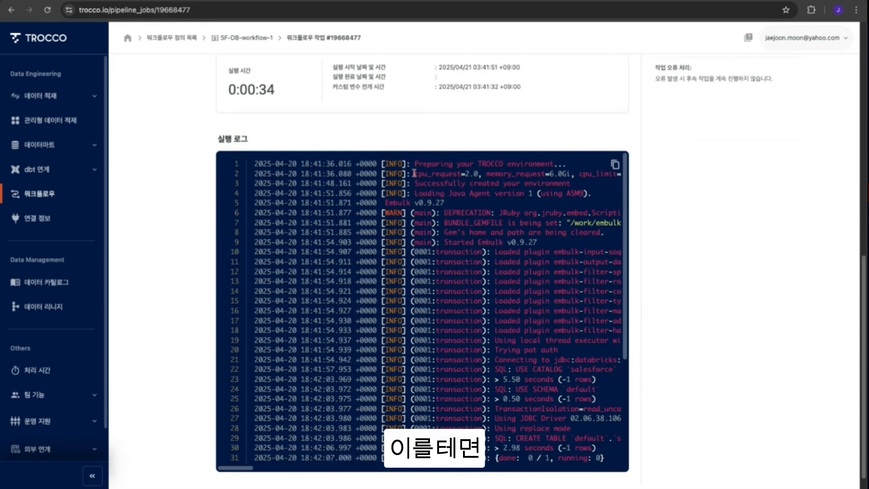
{"action": "left_click_drag", "start_coordinate": [414, 174], "coordinate": [490, 174]}
{"action": "left_click", "coordinate": [440, 166]}
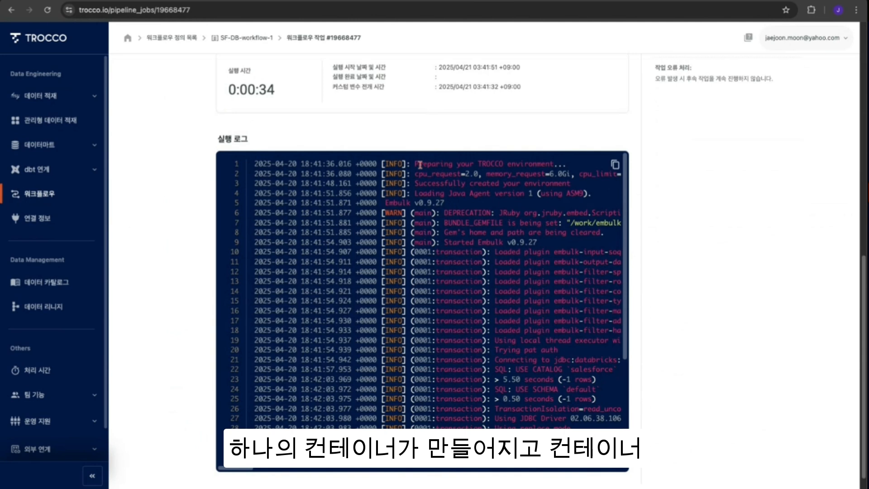
{"action": "left_click_drag", "start_coordinate": [420, 165], "coordinate": [562, 165]}
{"action": "left_click", "coordinate": [427, 178]}
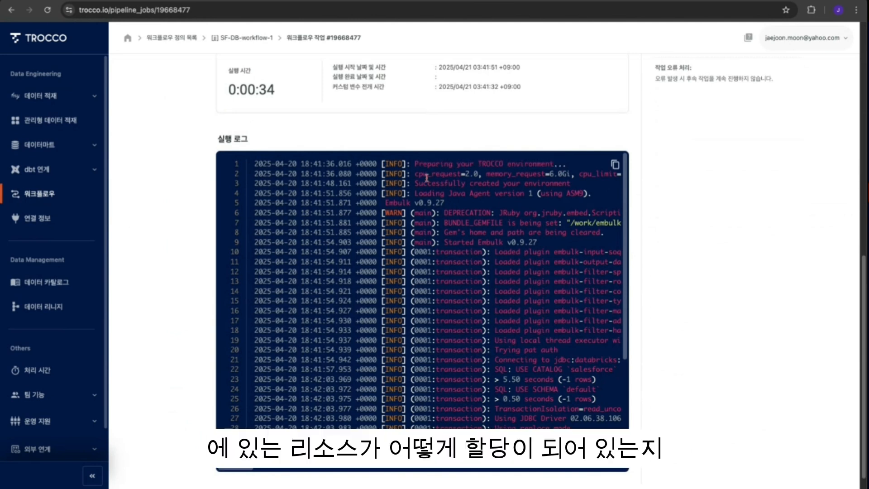
{"action": "left_click_drag", "start_coordinate": [413, 175], "coordinate": [537, 175]}
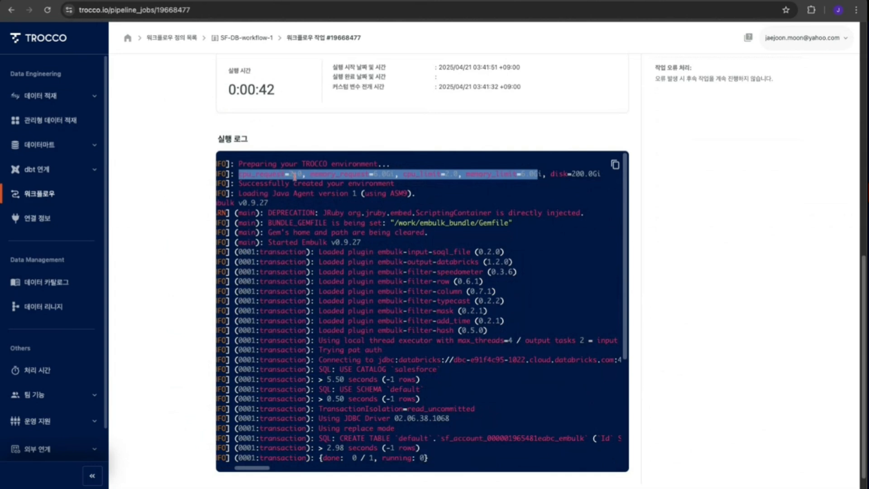
{"action": "left_click", "coordinate": [294, 177]}
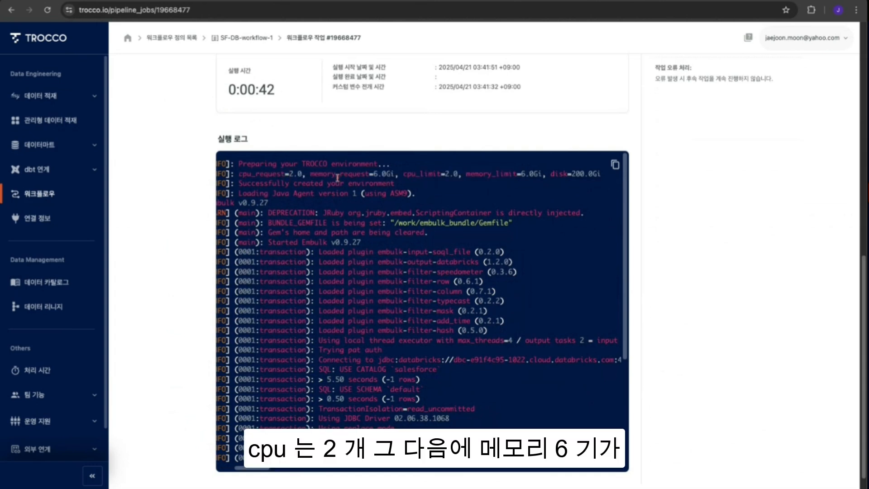
{"action": "left_click_drag", "start_coordinate": [331, 176], "coordinate": [390, 176]}
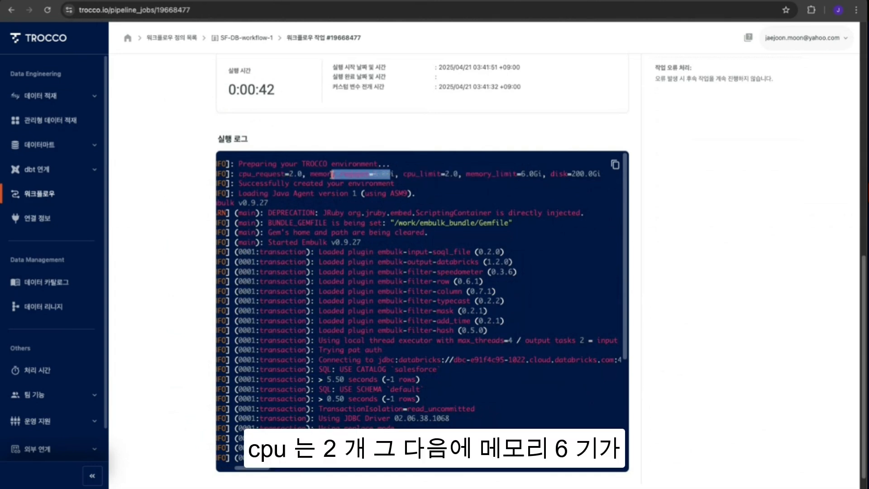
{"action": "left_click", "coordinate": [476, 174]}
{"action": "left_click_drag", "start_coordinate": [244, 167], "coordinate": [457, 175]}
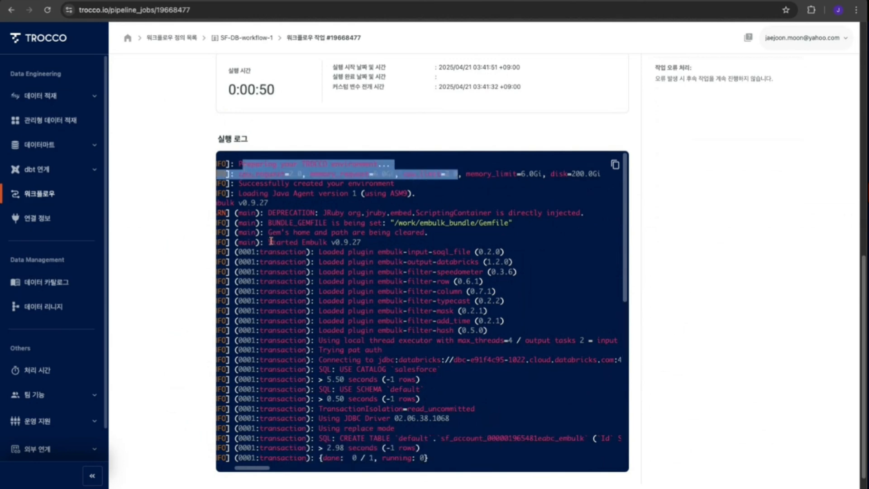
{"action": "left_click", "coordinate": [317, 246]}
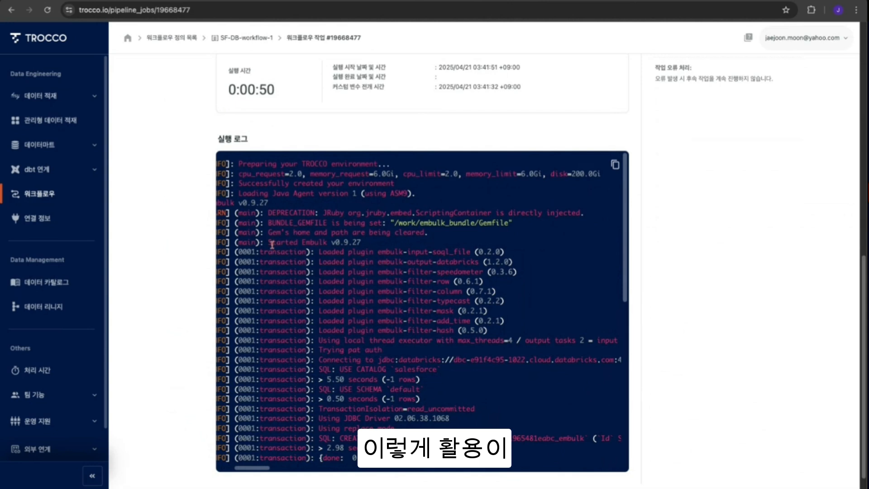
{"action": "left_click_drag", "start_coordinate": [361, 244], "coordinate": [272, 245]}
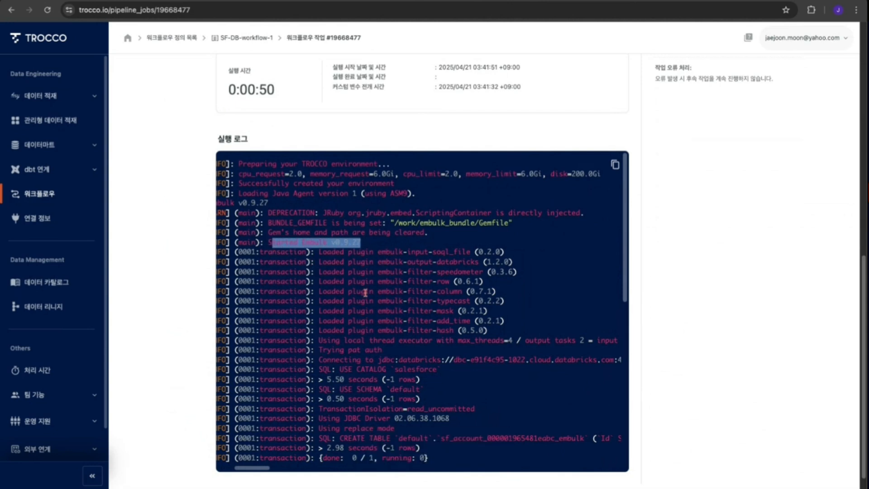
{"action": "scroll", "coordinate": [364, 293], "scroll_direction": "down", "scroll_amount": 10}
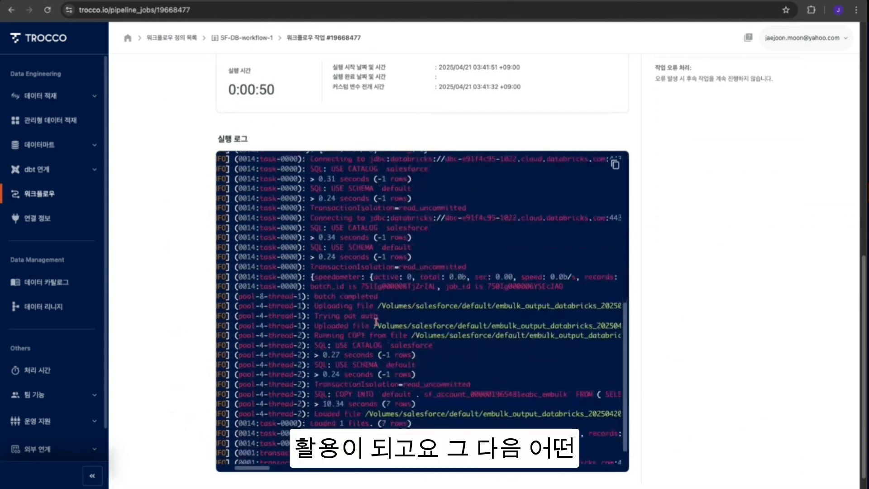
- Examine the Acct log lines for the file upload, COPY INTO, and temporary table rename and drop
{"action": "left_click_drag", "start_coordinate": [316, 281], "coordinate": [378, 290]}
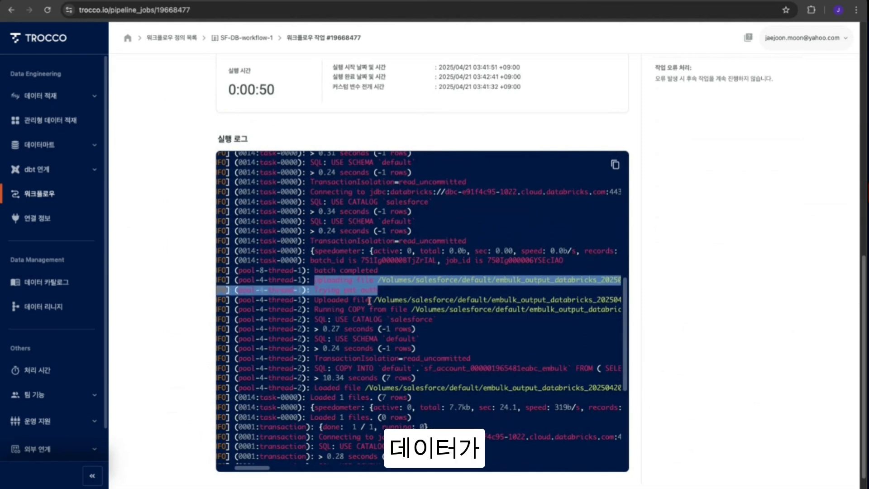
{"action": "left_click", "coordinate": [577, 290]}
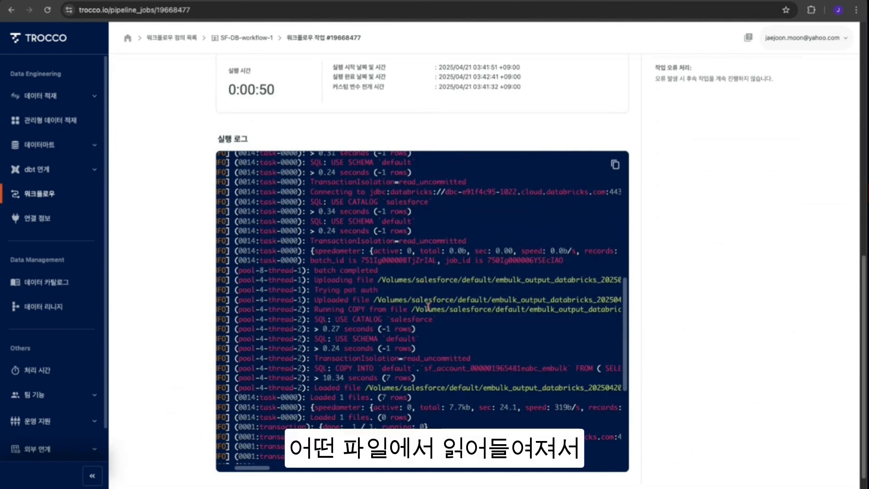
{"action": "scroll", "coordinate": [442, 326], "scroll_direction": "down", "scroll_amount": 3}
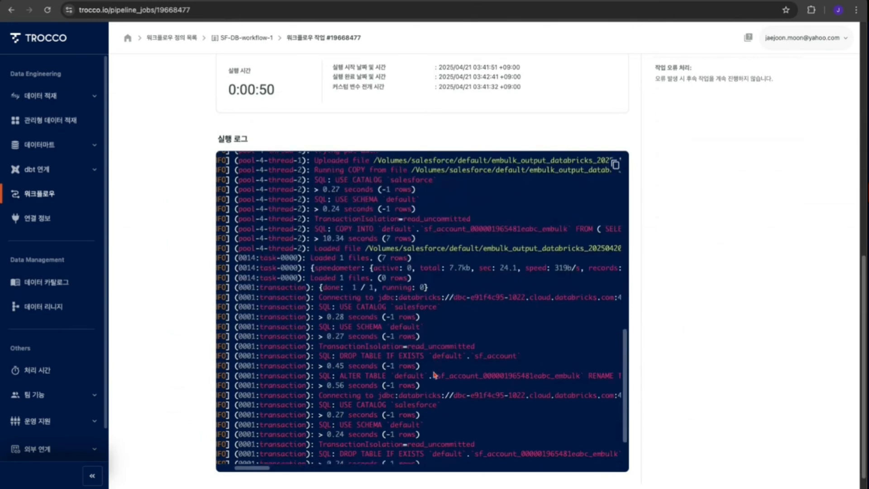
{"action": "scroll", "coordinate": [442, 366], "scroll_direction": "down", "scroll_amount": 4}
{"action": "left_click_drag", "start_coordinate": [337, 255], "coordinate": [474, 295]}
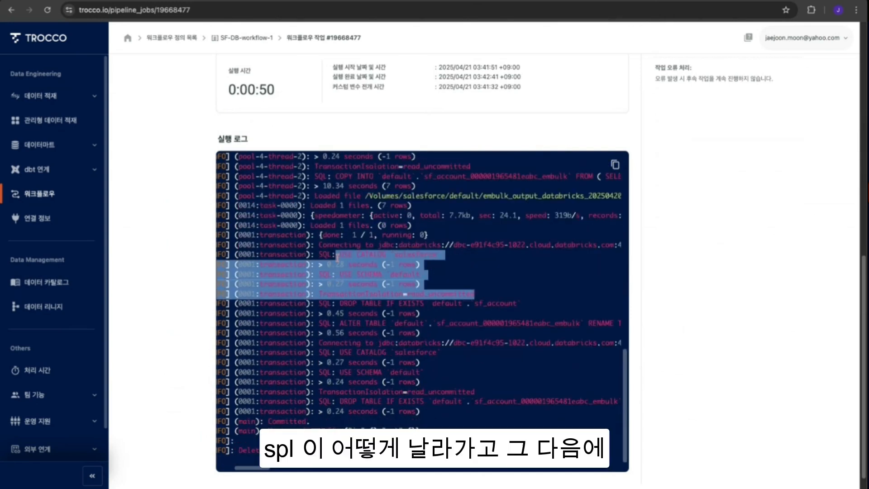
{"action": "left_click", "coordinate": [442, 326]}
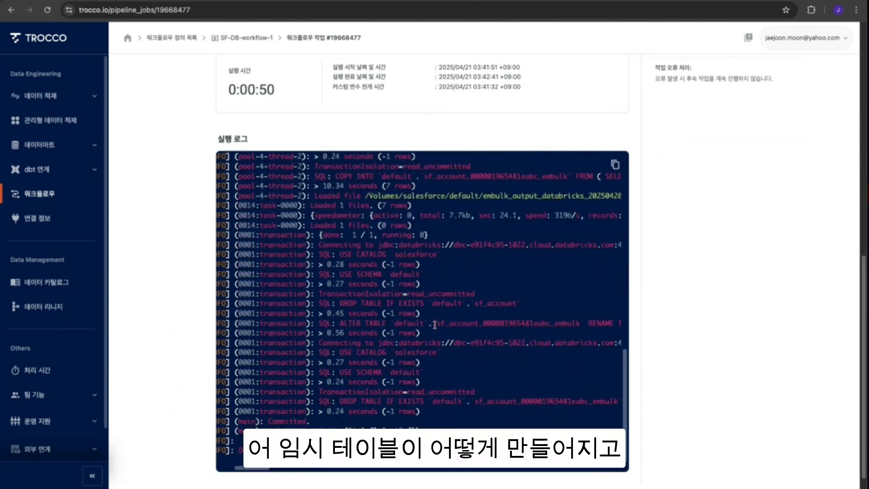
{"action": "double_click", "coordinate": [509, 325]}
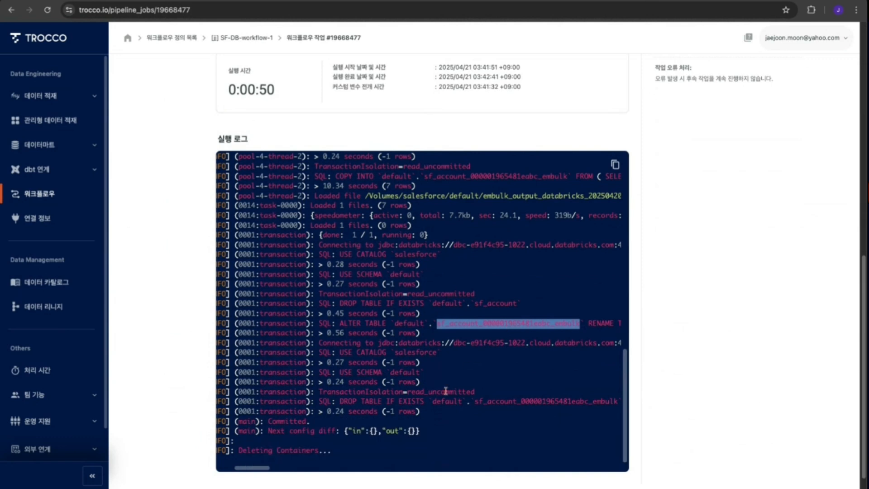
{"action": "left_click", "coordinate": [482, 343]}
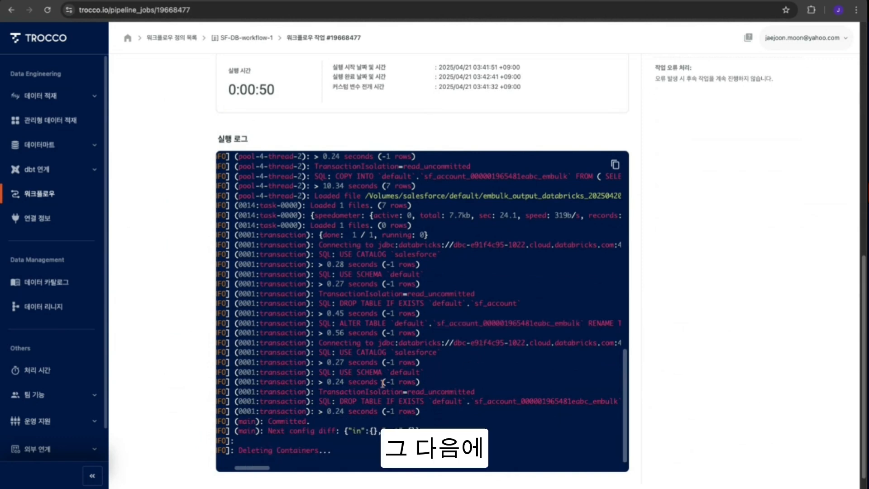
{"action": "scroll", "coordinate": [480, 393], "scroll_direction": "down", "scroll_amount": 1}
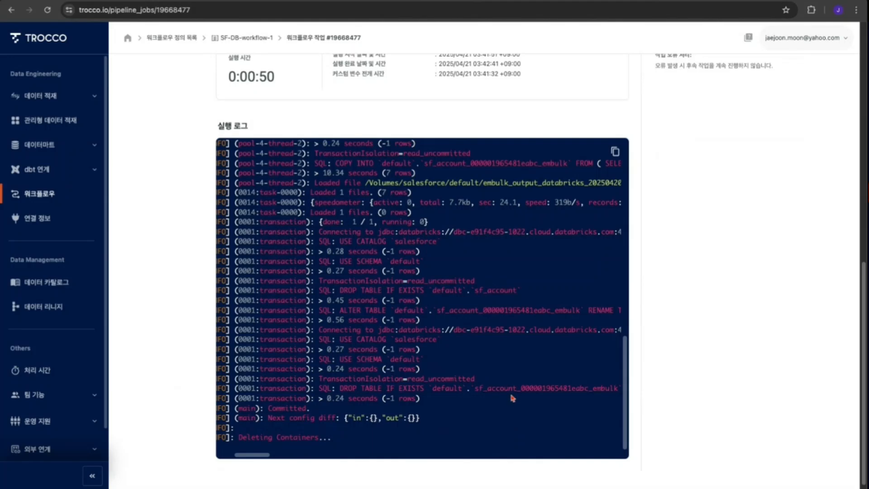
{"action": "double_click", "coordinate": [554, 390]}
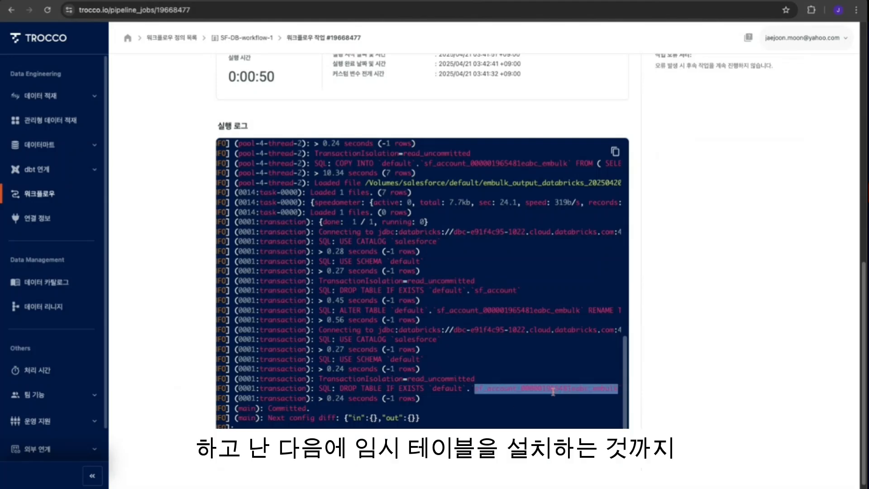
{"action": "scroll", "coordinate": [464, 390], "scroll_direction": "down", "scroll_amount": 1}
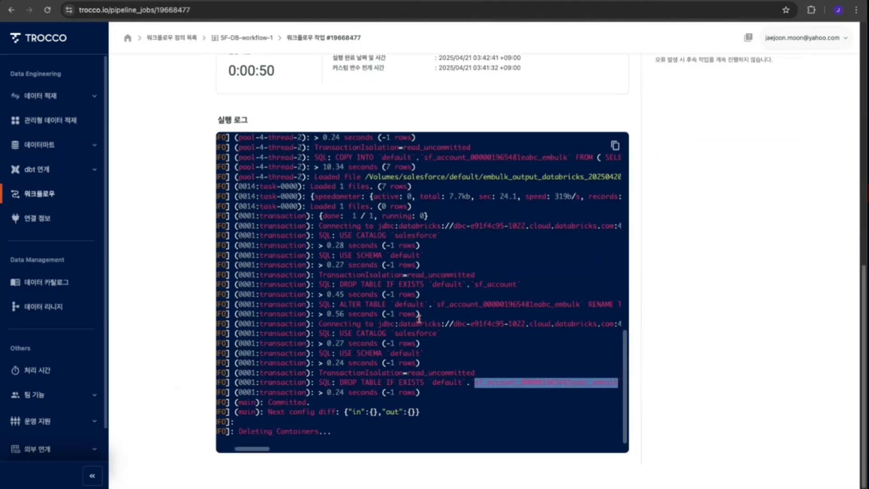
{"action": "scroll", "coordinate": [419, 318], "scroll_direction": "up", "scroll_amount": 15}
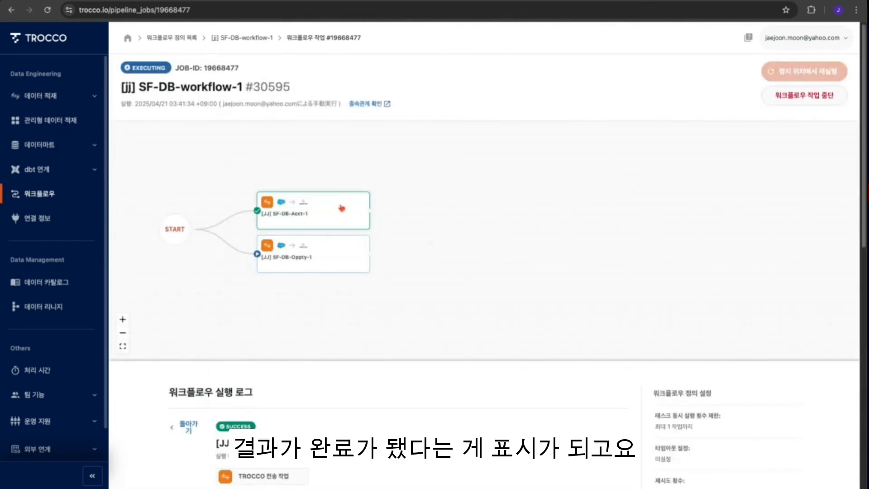
- Open the SF-DB-Oppty-1 task's execution details and scroll through its running log
{"action": "left_click", "coordinate": [321, 253]}
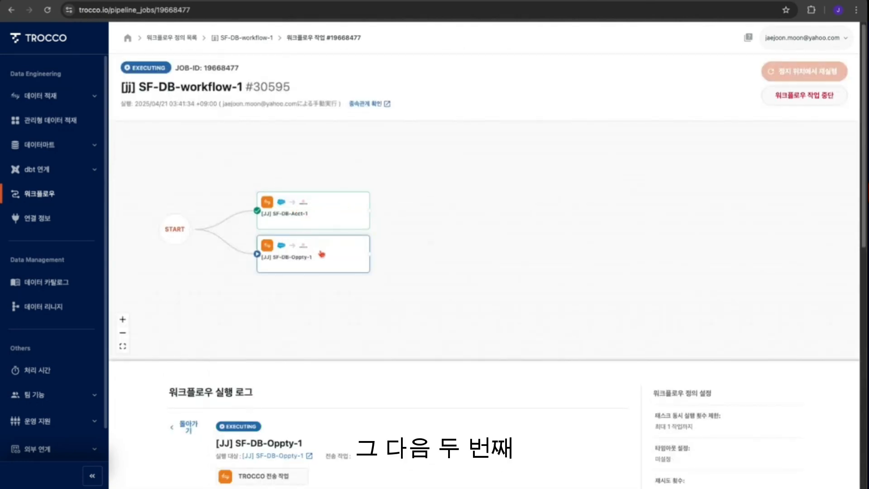
{"action": "scroll", "coordinate": [510, 271], "scroll_direction": "down", "scroll_amount": 6}
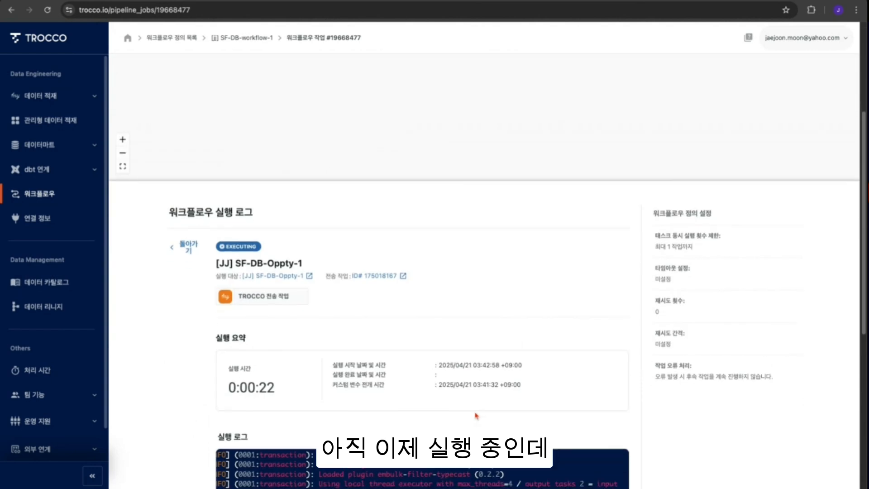
{"action": "scroll", "coordinate": [477, 407], "scroll_direction": "down", "scroll_amount": 4}
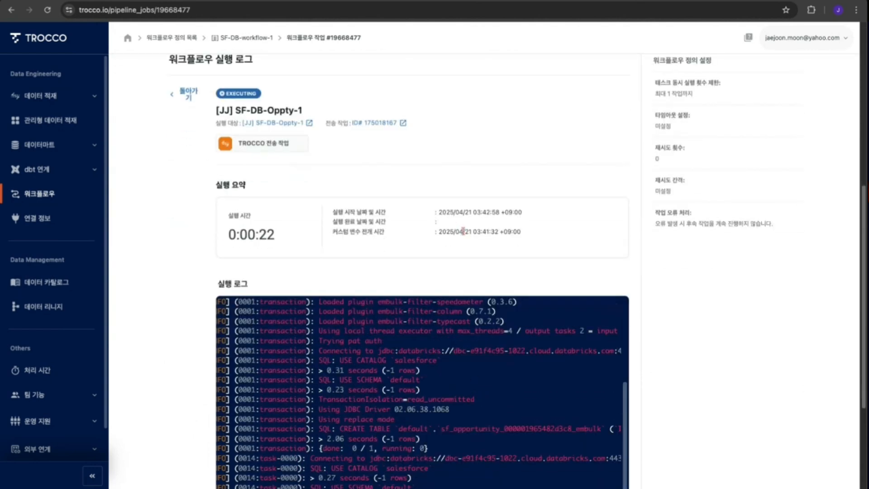
{"action": "scroll", "coordinate": [463, 231], "scroll_direction": "down", "scroll_amount": 4}
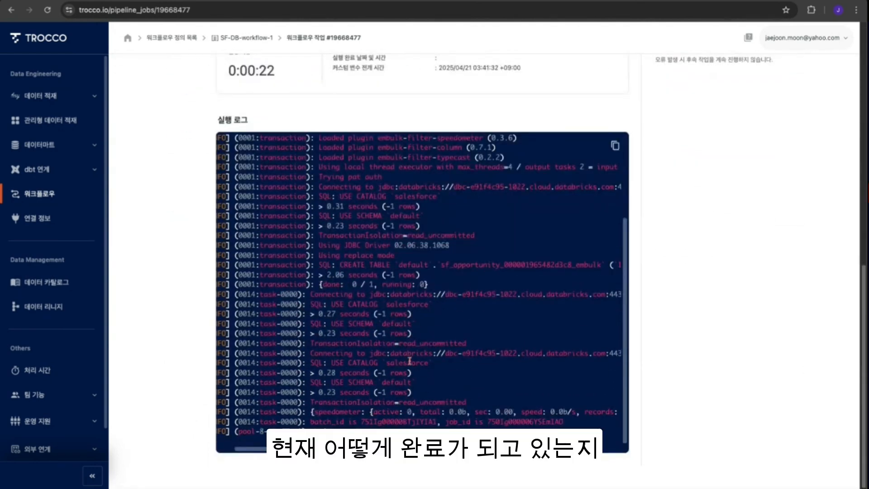
- Refresh the workflow job page and reopen the SF-DB-Oppty-1 task's execution details
{"action": "scroll", "coordinate": [650, 314], "scroll_direction": "up", "scroll_amount": 10}
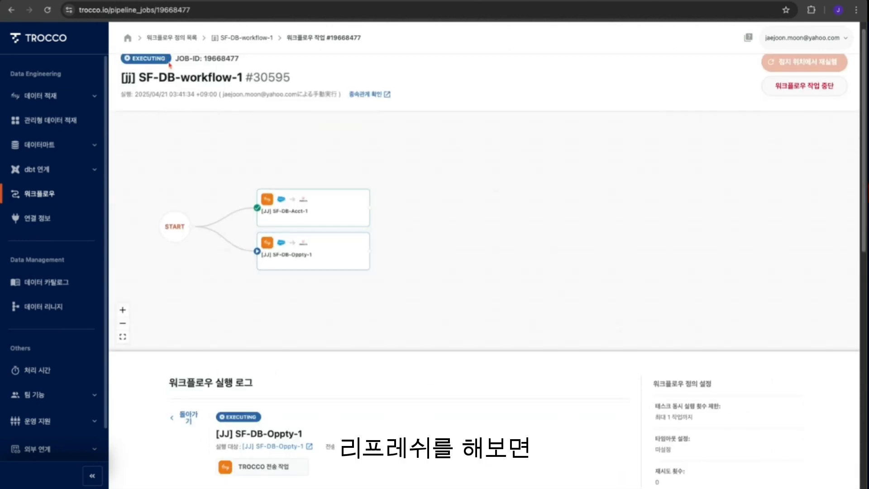
{"action": "left_click", "coordinate": [47, 9]}
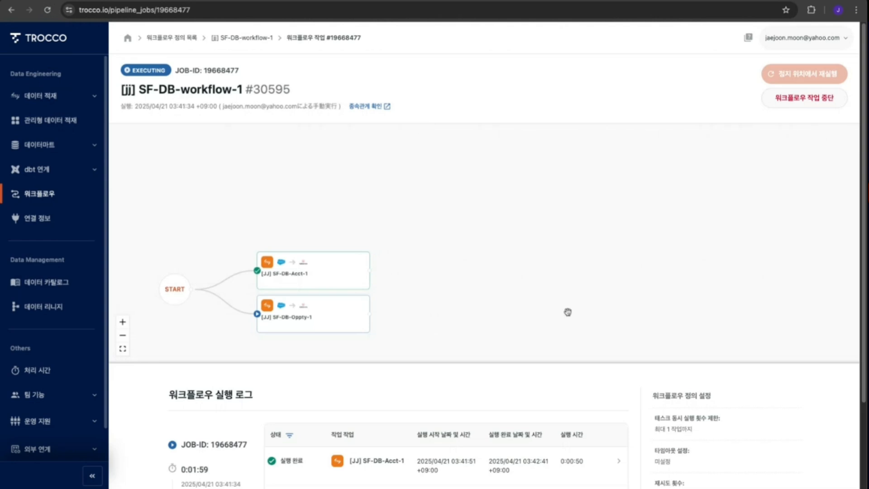
{"action": "left_click", "coordinate": [351, 316]}
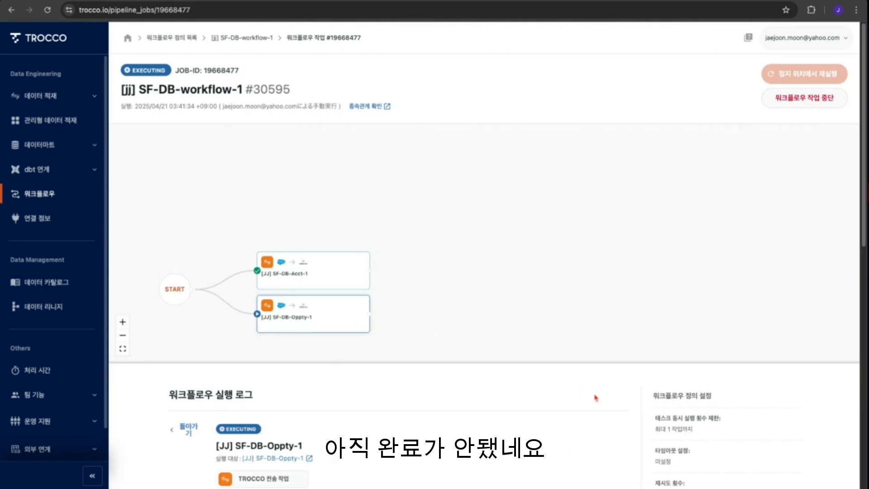
{"action": "scroll", "coordinate": [583, 398], "scroll_direction": "down", "scroll_amount": 5}
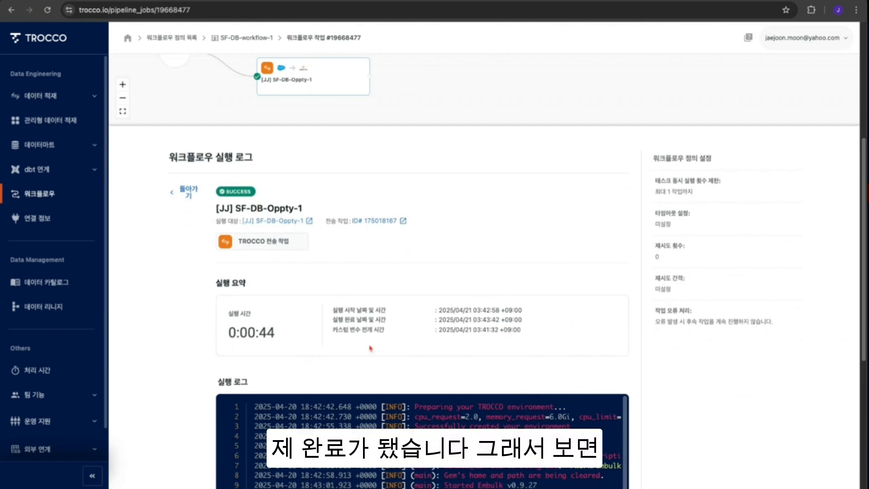
- Examine the Oppty task's execution summary start and end times and scroll through its completed log
{"action": "triple_click", "coordinate": [335, 311]}
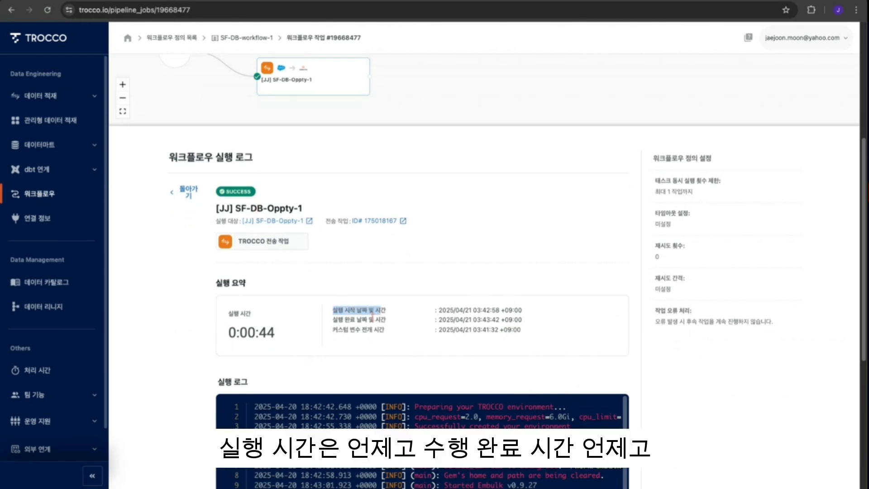
{"action": "mouse_move", "coordinate": [339, 321]}
{"action": "left_mouse_down"}
{"action": "mouse_move", "coordinate": [340, 332]}
{"action": "mouse_move", "coordinate": [336, 320]}
{"action": "left_mouse_up"}
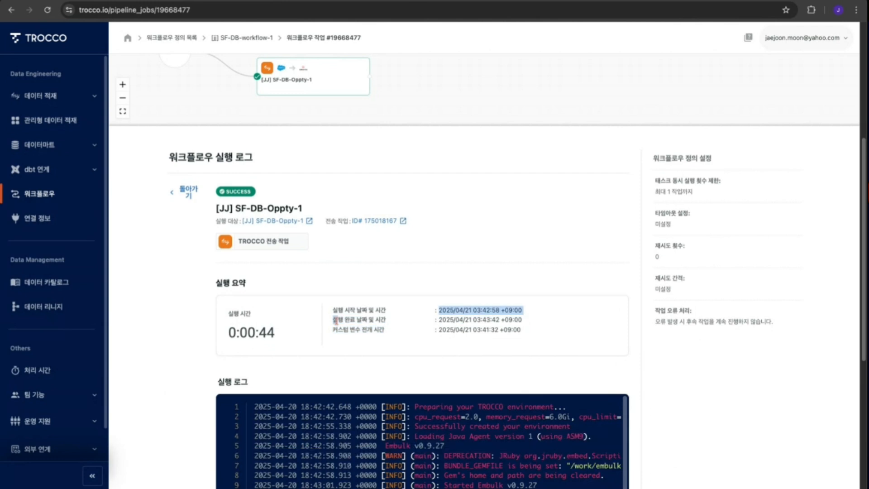
{"action": "left_click", "coordinate": [543, 362]}
{"action": "left_click_drag", "start_coordinate": [275, 337], "coordinate": [252, 330]}
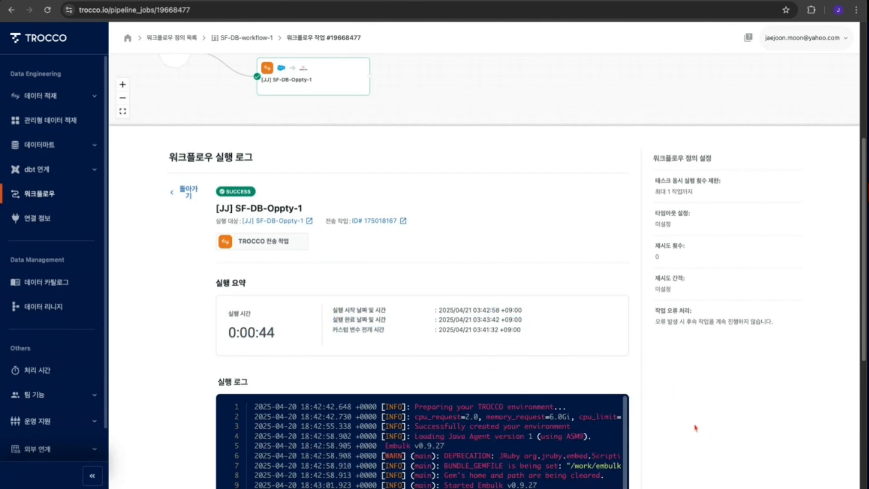
{"action": "scroll", "coordinate": [694, 424], "scroll_direction": "down", "scroll_amount": 5}
{"action": "scroll", "coordinate": [498, 355], "scroll_direction": "down", "scroll_amount": 5}
{"action": "scroll", "coordinate": [497, 355], "scroll_direction": "down", "scroll_amount": 5}
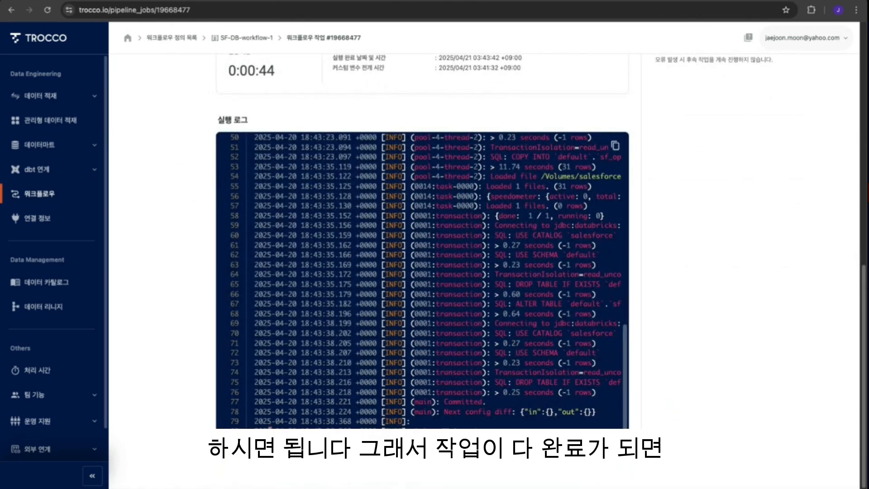
{"action": "left_click_drag", "start_coordinate": [271, 431], "coordinate": [508, 432]}
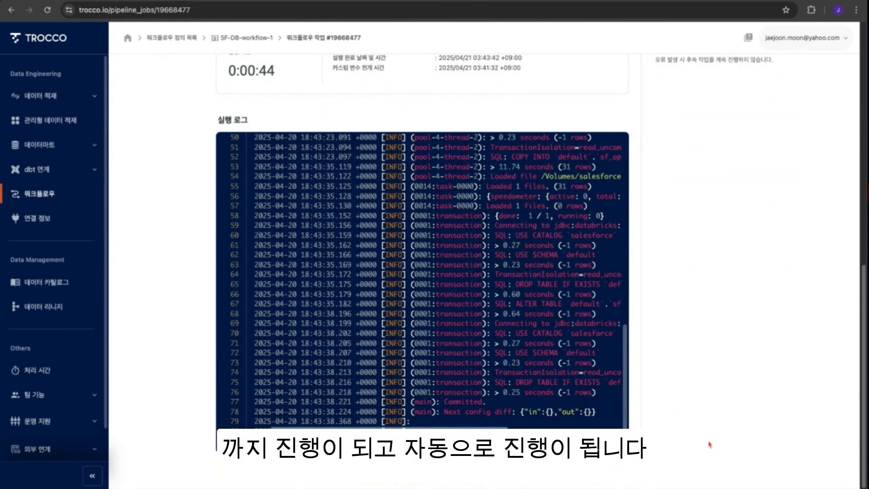
{"action": "scroll", "coordinate": [697, 396], "scroll_direction": "up", "scroll_amount": 5}
{"action": "scroll", "coordinate": [692, 388], "scroll_direction": "up", "scroll_amount": 5}
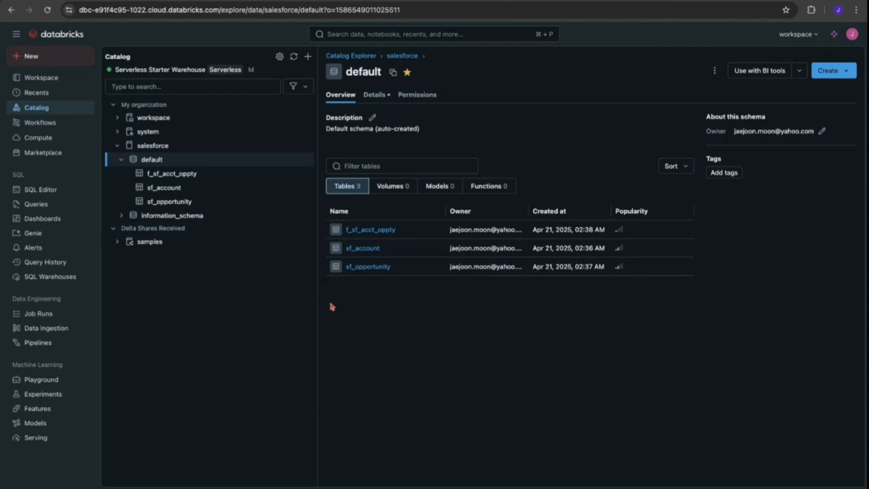
- Switch to Databricks and open the sample data of the sf_account table in the salesforce default schema
{"action": "left_click", "coordinate": [363, 248]}
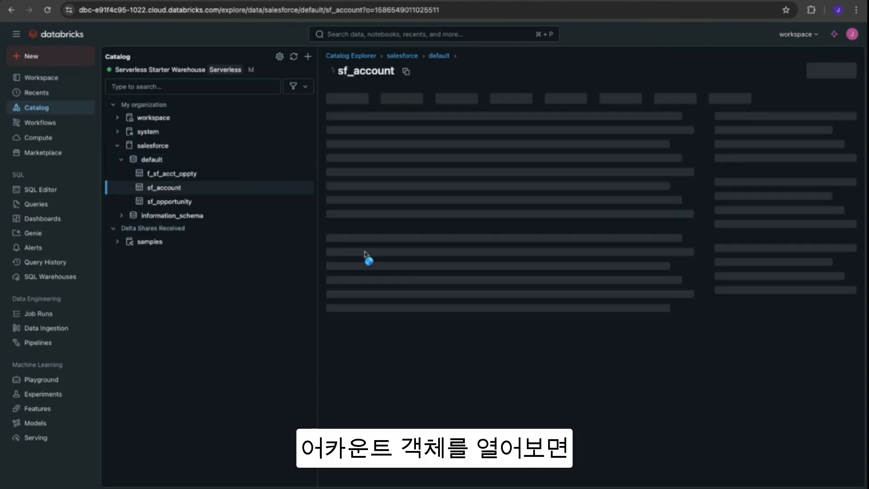
{"action": "left_click", "coordinate": [394, 97]}
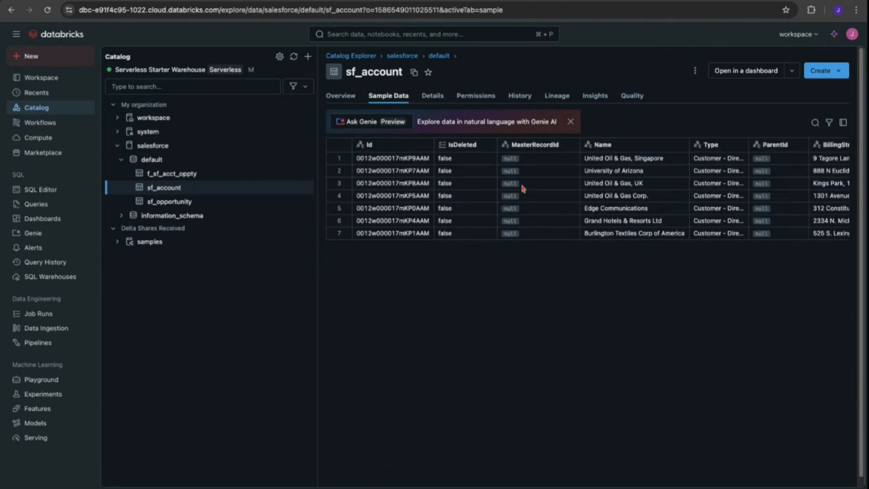
{"action": "left_click", "coordinate": [721, 164]}
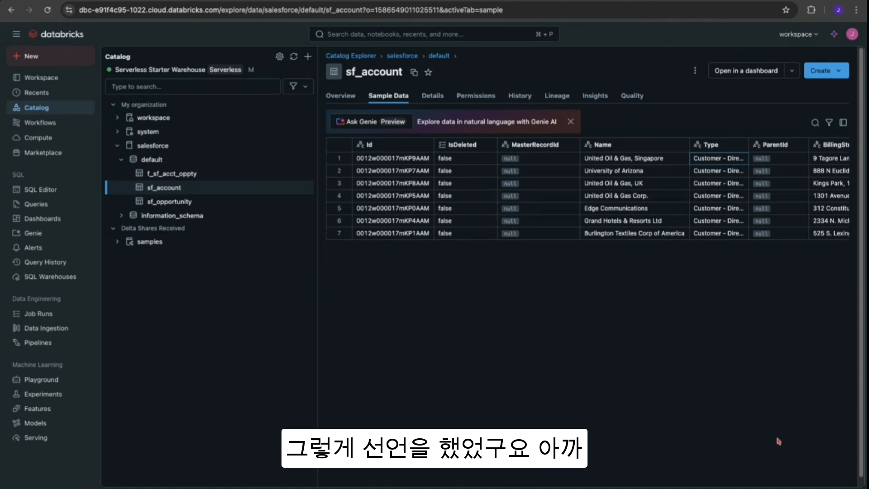
- Scroll across the sf_account sample data columns, examining the ShippingStreet and Phone values
{"action": "scroll", "coordinate": [864, 374], "scroll_direction": "down", "scroll_amount": 1}
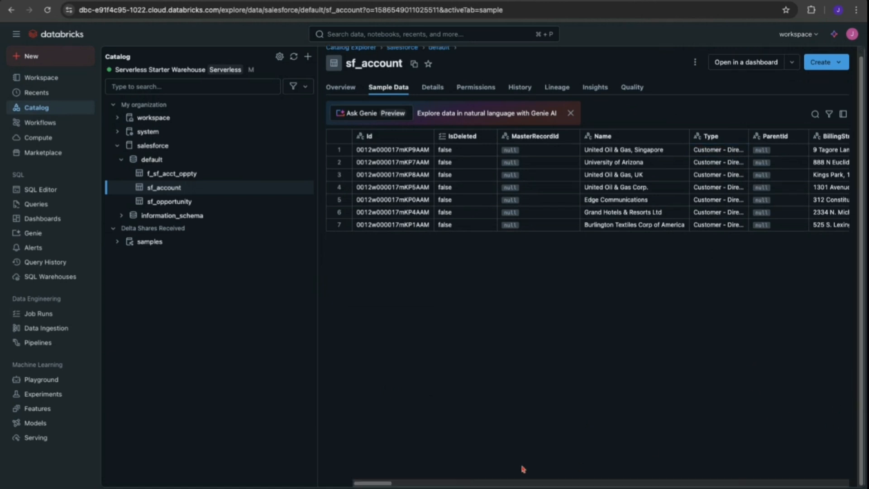
{"action": "left_click_drag", "start_coordinate": [388, 484], "coordinate": [417, 483]}
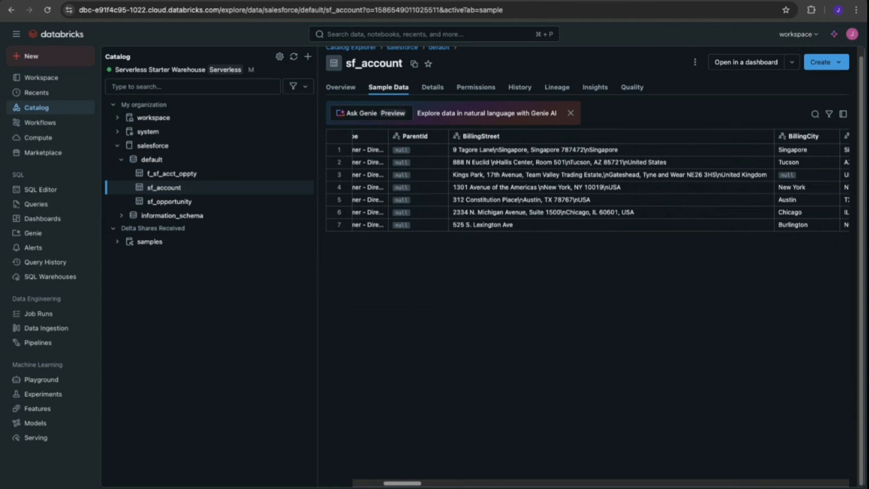
{"action": "left_click_drag", "start_coordinate": [417, 483], "coordinate": [483, 483]}
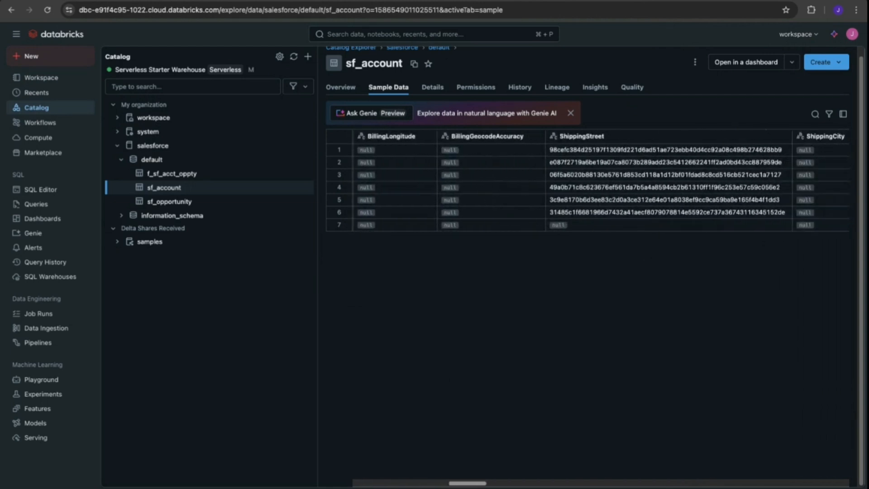
{"action": "left_click", "coordinate": [593, 154]}
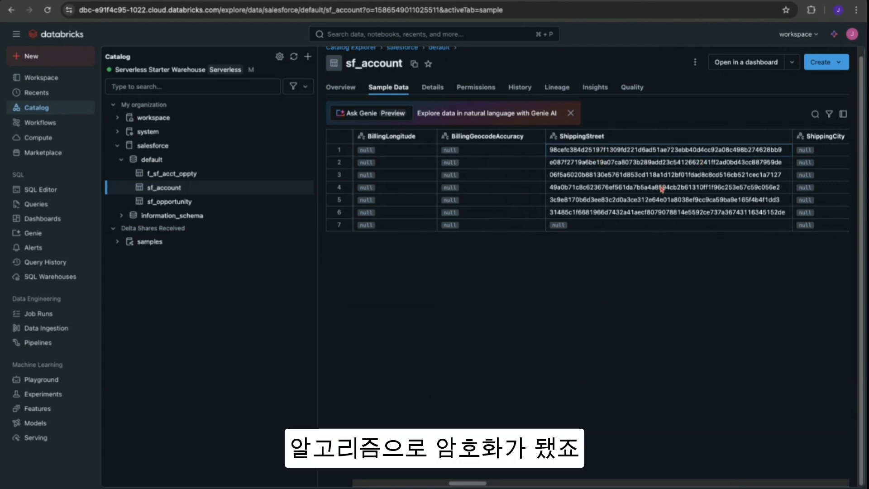
{"action": "scroll", "coordinate": [469, 484], "scroll_direction": "right", "scroll_amount": 5}
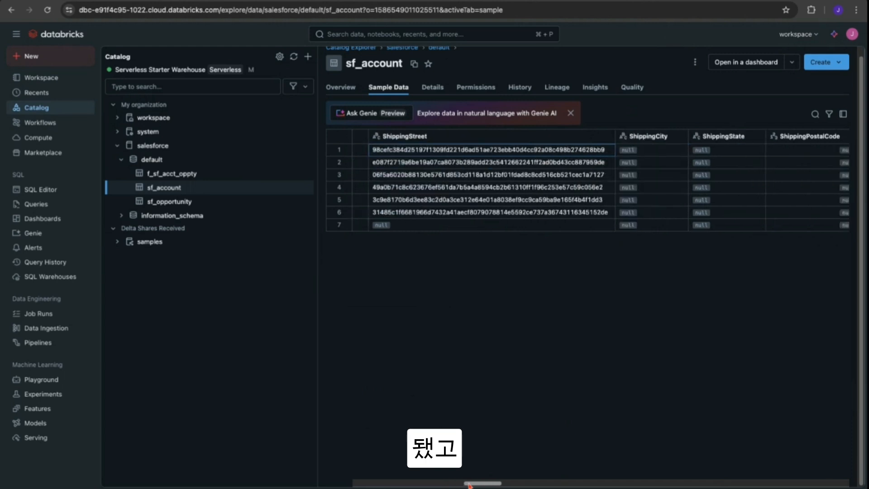
{"action": "scroll", "coordinate": [469, 484], "scroll_direction": "right", "scroll_amount": 10}
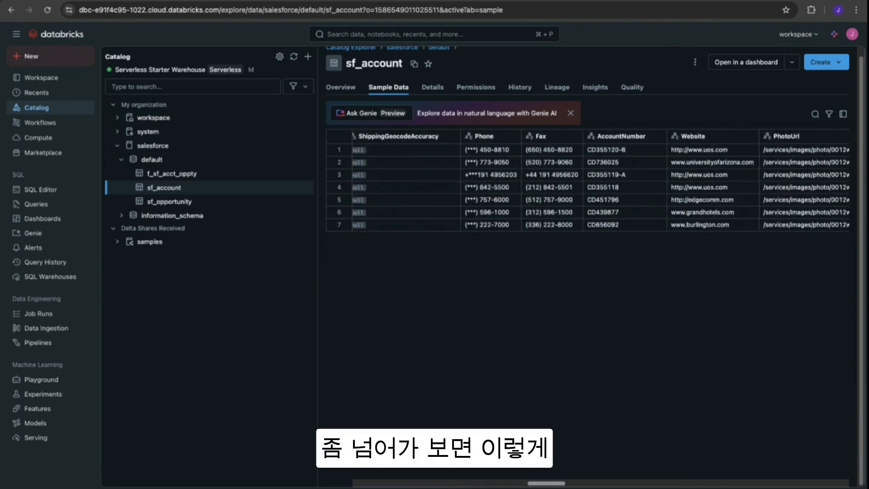
{"action": "mouse_move", "coordinate": [507, 136]}
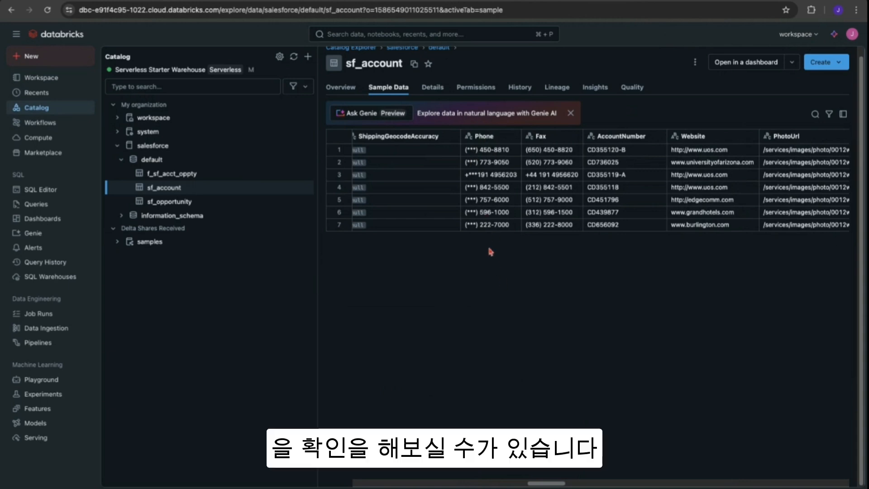
{"action": "left_click_drag", "start_coordinate": [529, 483], "coordinate": [357, 484]}
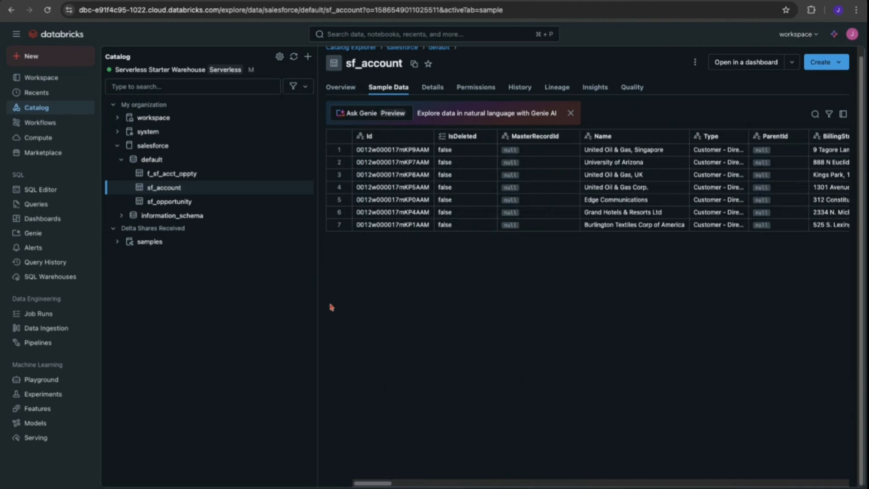
- Open the Genie New Space and its past chat about summarizing sf_account and sf_opportunity data
{"action": "left_click", "coordinate": [208, 1]}
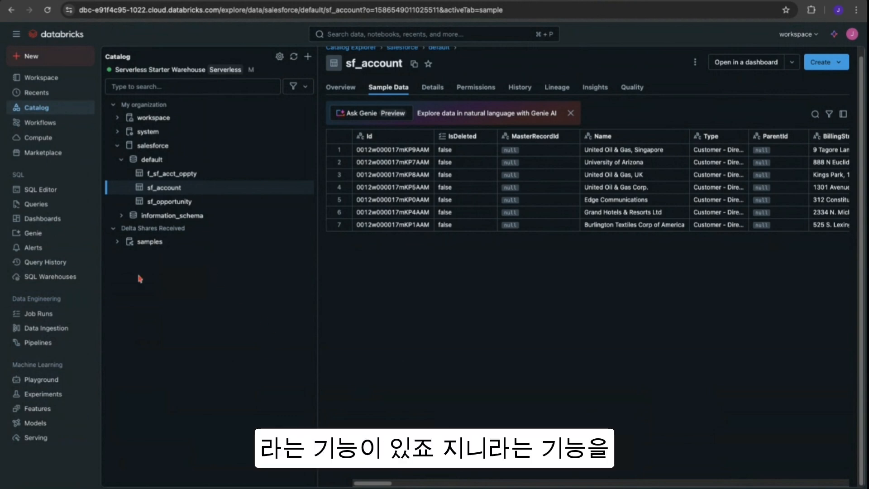
{"action": "left_click", "coordinate": [34, 234]}
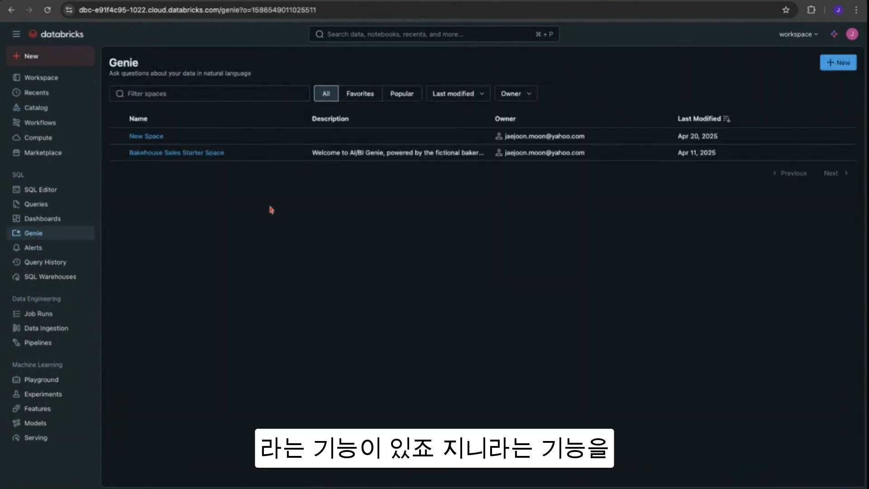
{"action": "left_click", "coordinate": [152, 140]}
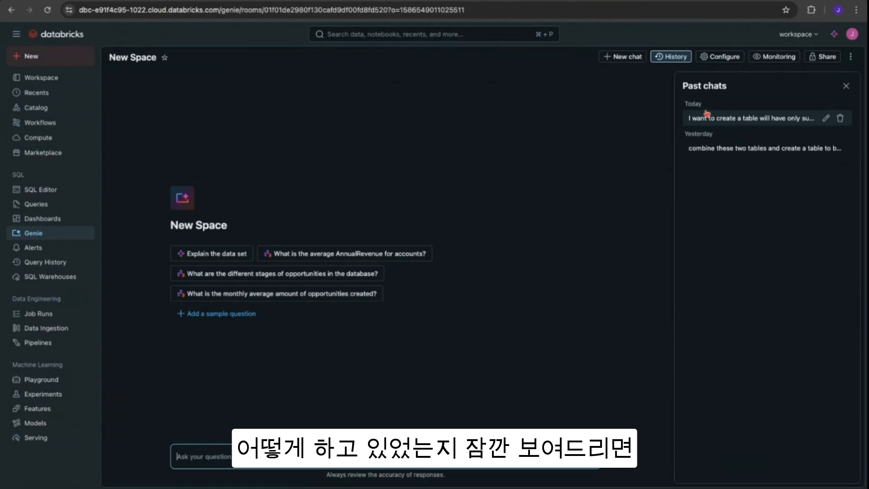
{"action": "left_click", "coordinate": [729, 119]}
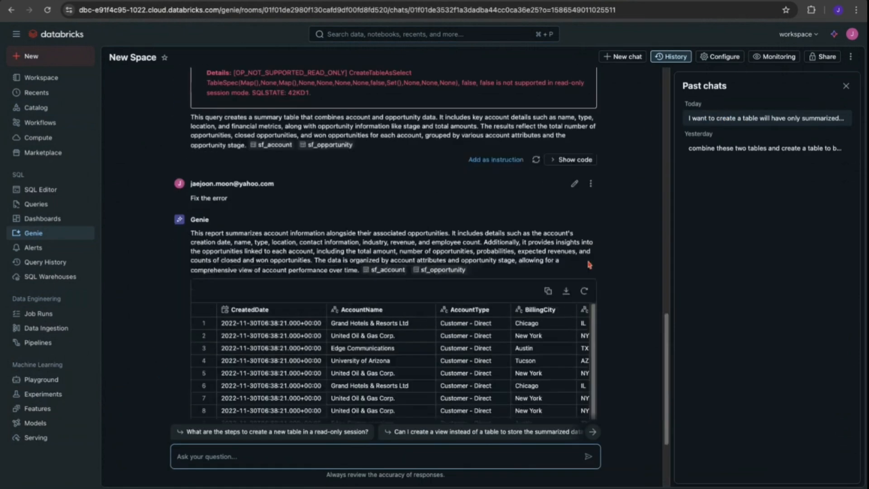
- Read through the chat's prompts and Genie's summarized query result tables
{"action": "scroll", "coordinate": [589, 266], "scroll_direction": "up", "scroll_amount": 10}
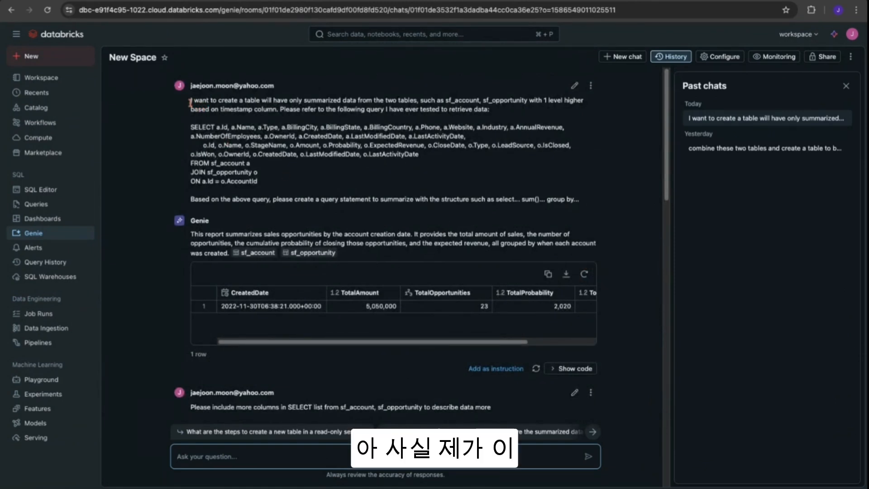
{"action": "left_click_drag", "start_coordinate": [190, 102], "coordinate": [579, 200]}
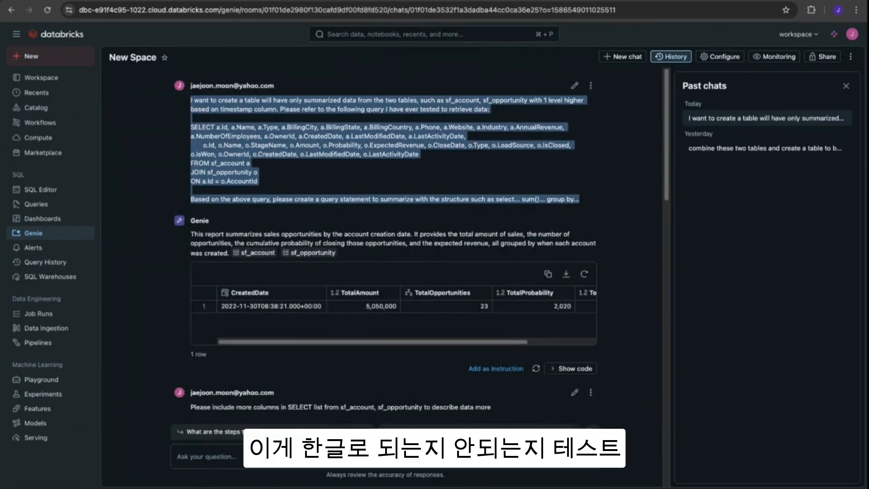
{"action": "left_click", "coordinate": [292, 133]}
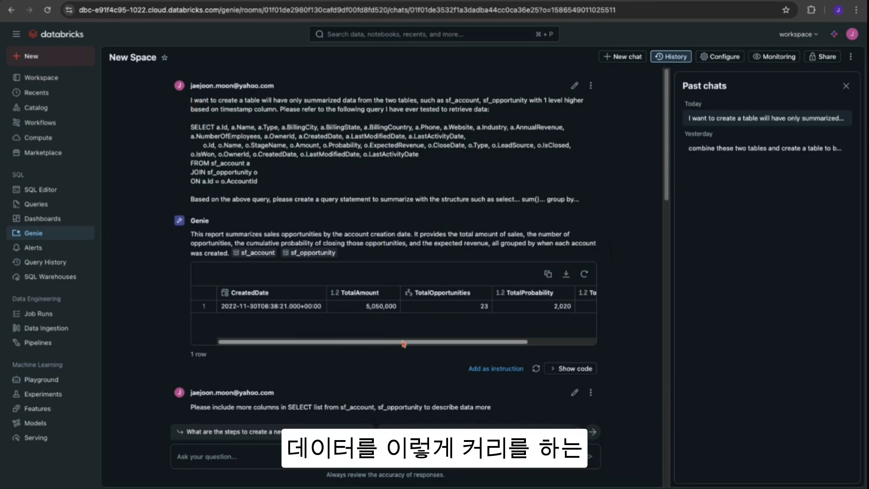
{"action": "left_click_drag", "start_coordinate": [403, 344], "coordinate": [471, 344]}
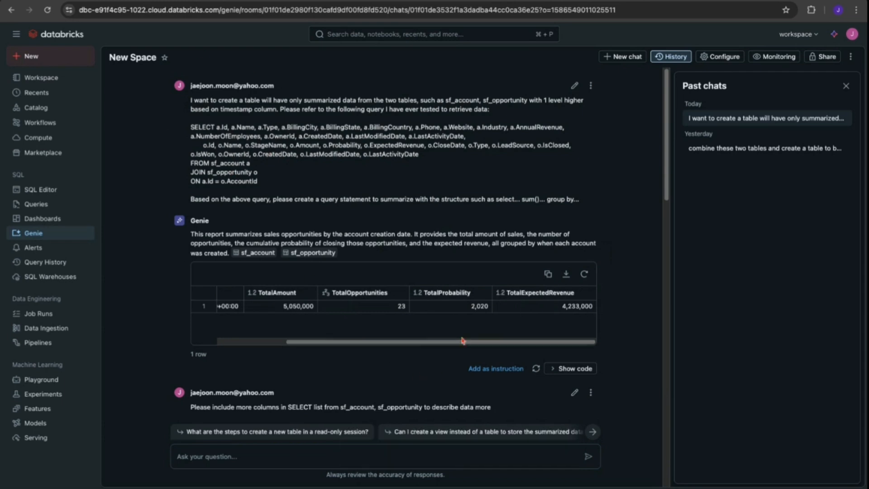
{"action": "scroll", "coordinate": [462, 340], "scroll_direction": "down", "scroll_amount": 5}
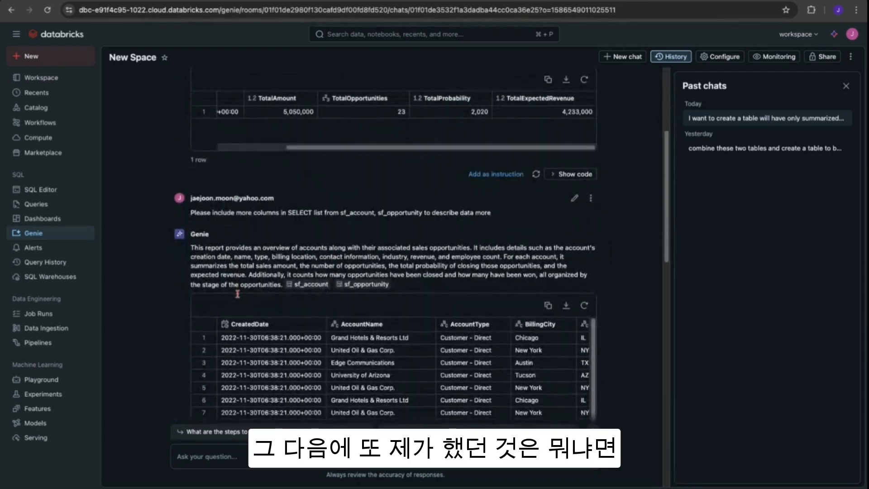
{"action": "scroll", "coordinate": [242, 297], "scroll_direction": "up", "scroll_amount": 2}
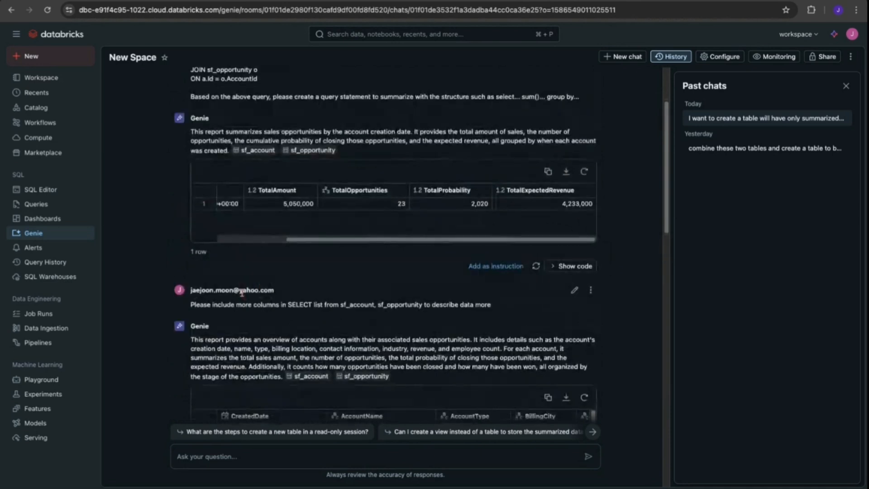
{"action": "scroll", "coordinate": [289, 366], "scroll_direction": "down", "scroll_amount": 2}
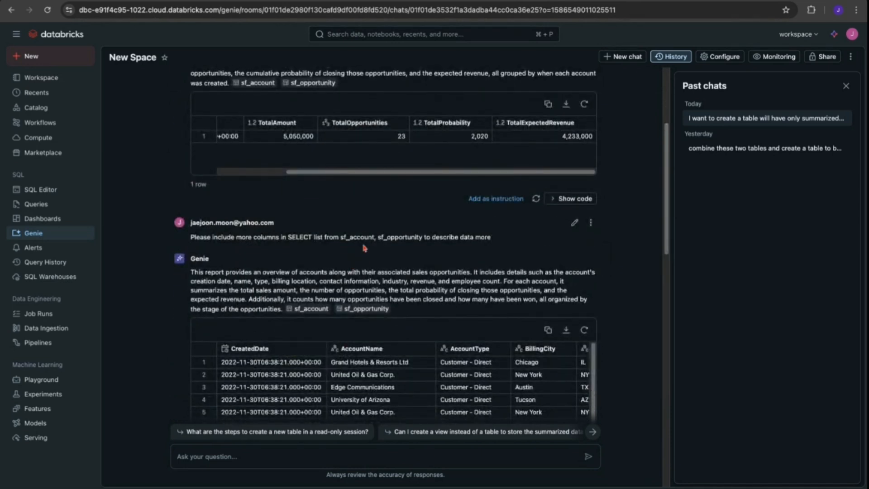
{"action": "double_click", "coordinate": [360, 237]}
{"action": "double_click", "coordinate": [412, 237]}
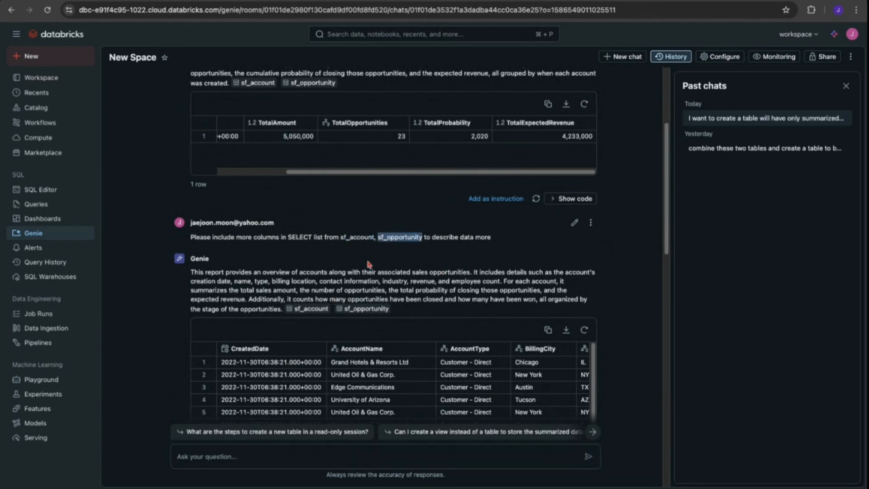
{"action": "scroll", "coordinate": [291, 264], "scroll_direction": "down", "scroll_amount": 3}
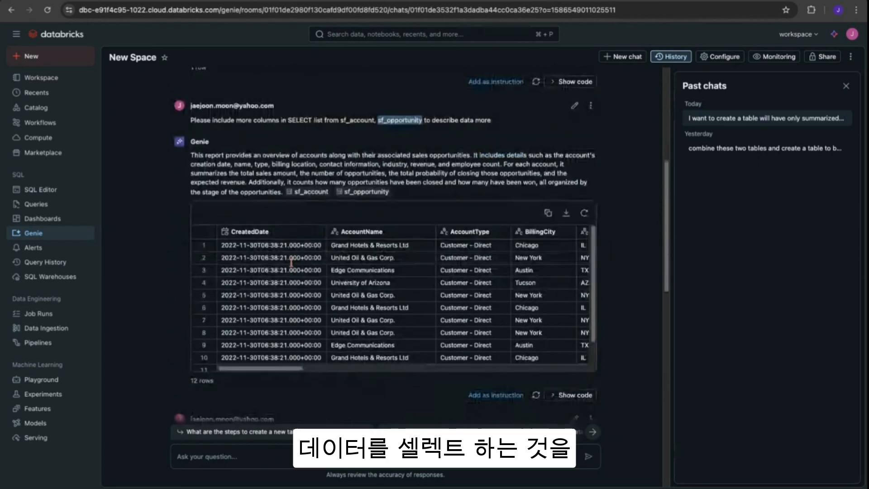
{"action": "scroll", "coordinate": [293, 269], "scroll_direction": "down", "scroll_amount": 1}
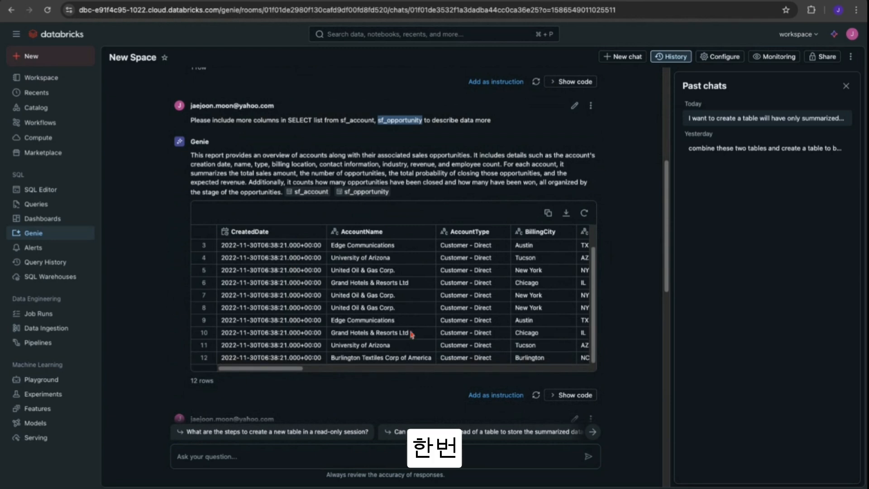
- Scroll across the Genie summary result table's rows and columns for accounts and their opportunities
{"action": "scroll", "coordinate": [352, 371], "scroll_direction": "down", "scroll_amount": 7}
{"action": "scroll", "coordinate": [347, 376], "scroll_direction": "up", "scroll_amount": 7}
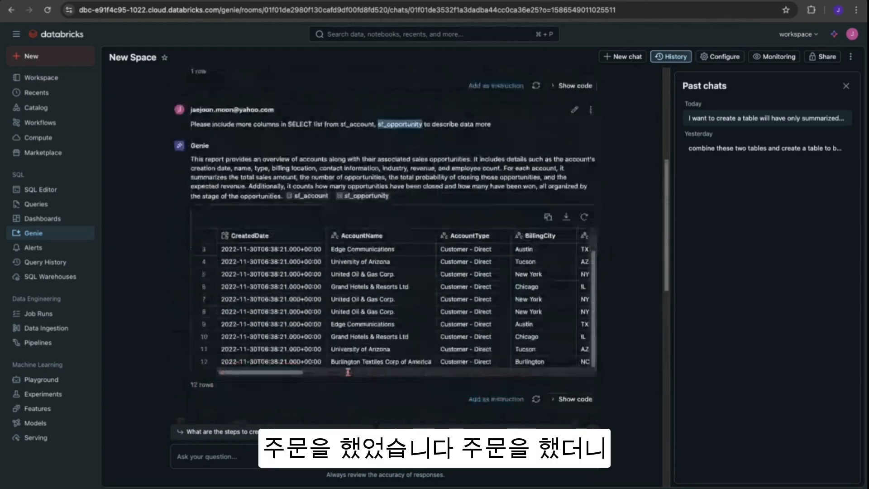
{"action": "left_click_drag", "start_coordinate": [293, 373], "coordinate": [293, 375]}
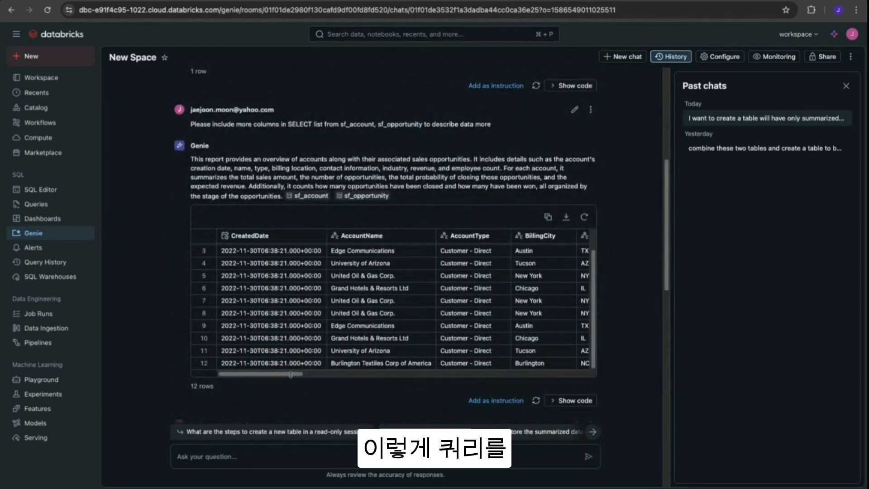
{"action": "scroll", "coordinate": [291, 375], "scroll_direction": "right", "scroll_amount": 15}
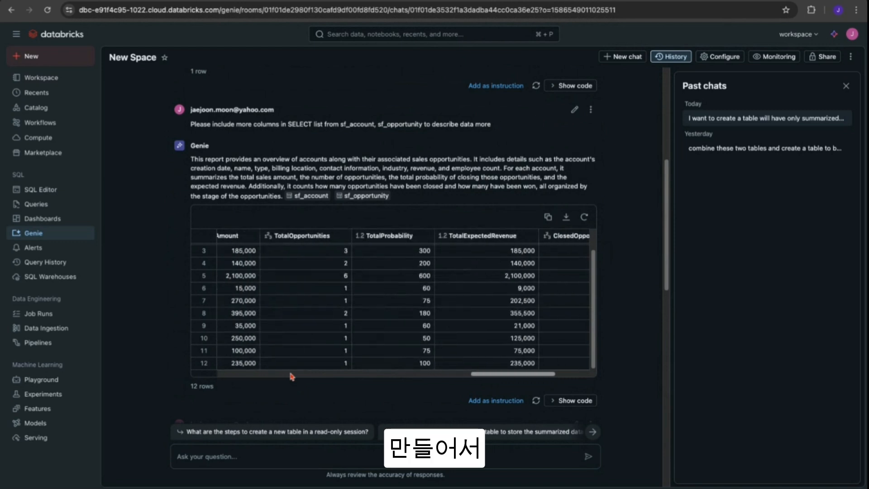
{"action": "scroll", "coordinate": [292, 374], "scroll_direction": "right", "scroll_amount": 3}
{"action": "scroll", "coordinate": [349, 375], "scroll_direction": "left", "scroll_amount": 15}
{"action": "scroll", "coordinate": [350, 375], "scroll_direction": "down", "scroll_amount": 5}
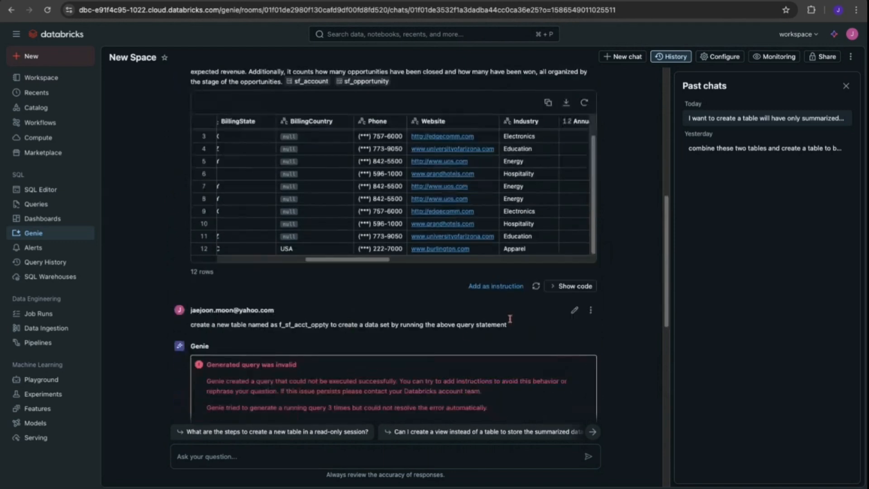
- Show the SQL code behind the Genie summary result and scroll through the query
{"action": "left_click", "coordinate": [572, 285]}
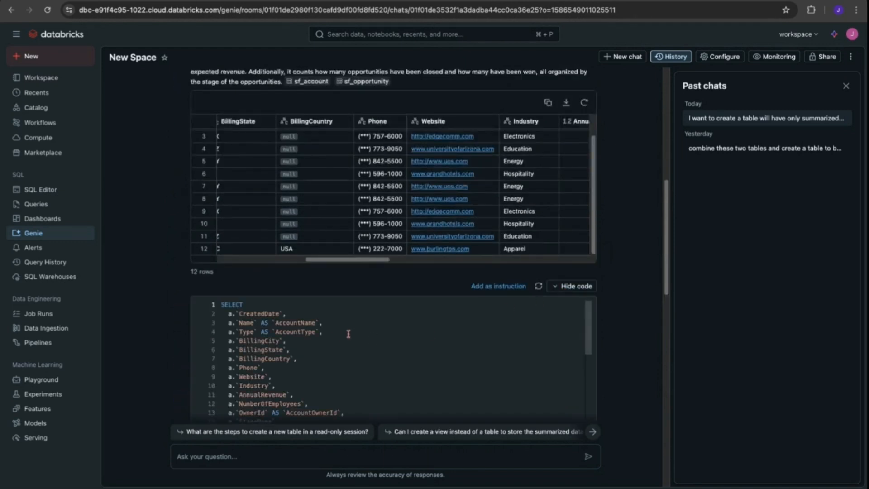
{"action": "scroll", "coordinate": [348, 334], "scroll_direction": "down", "scroll_amount": 10}
{"action": "scroll", "coordinate": [625, 351], "scroll_direction": "down", "scroll_amount": 5}
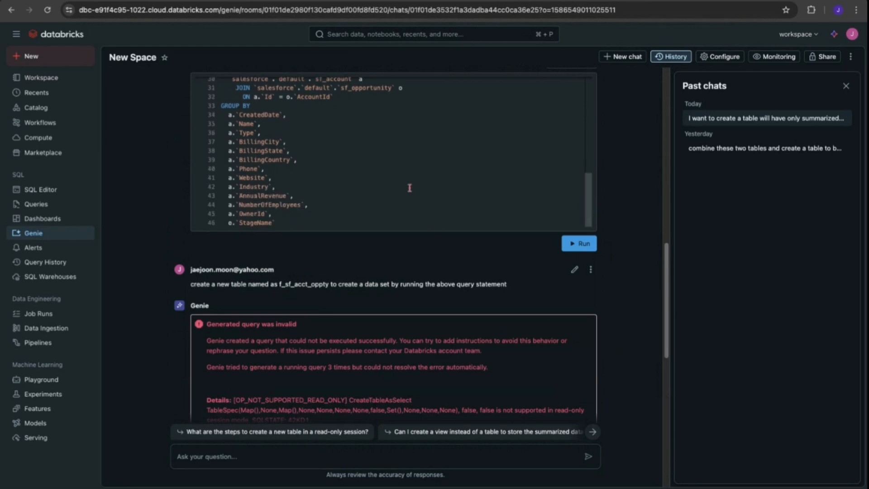
{"action": "scroll", "coordinate": [409, 188], "scroll_direction": "up", "scroll_amount": 10}
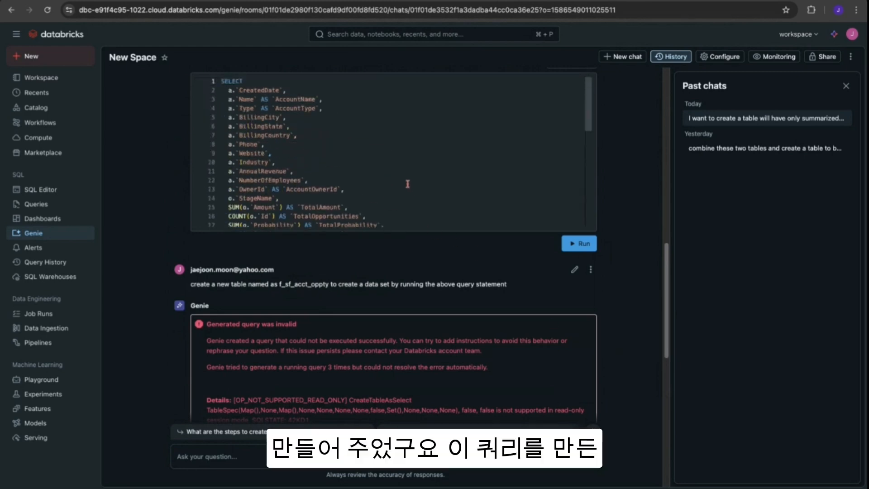
{"action": "scroll", "coordinate": [408, 184], "scroll_direction": "down", "scroll_amount": 7}
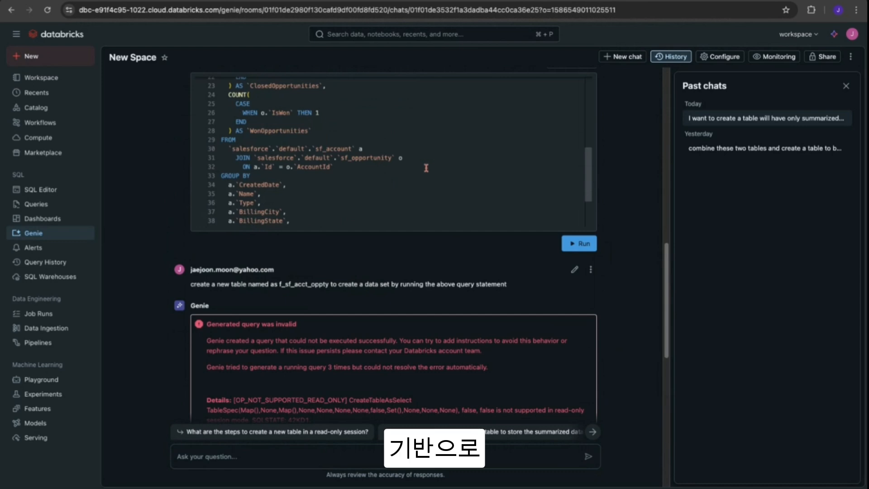
{"action": "scroll", "coordinate": [543, 181], "scroll_direction": "down", "scroll_amount": 5}
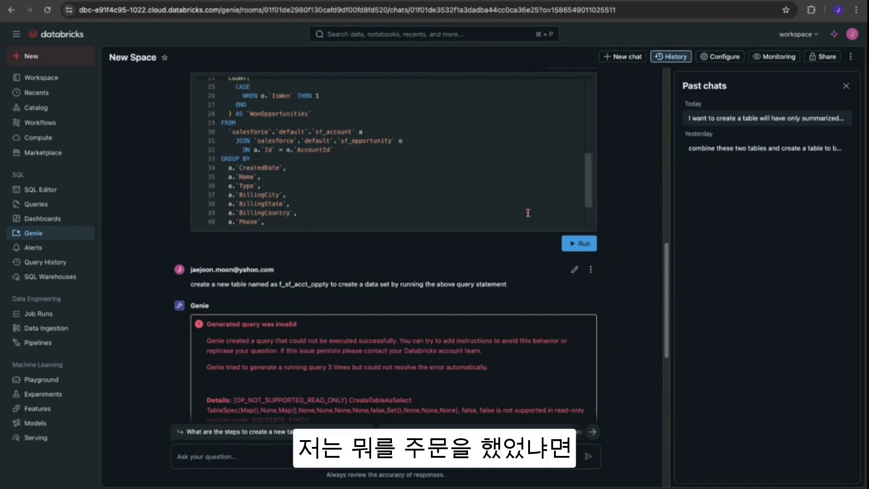
- Open the other past chat about combining the two tables, return to the summarizing chat, and scroll back through its results
{"action": "left_click", "coordinate": [686, 150]}
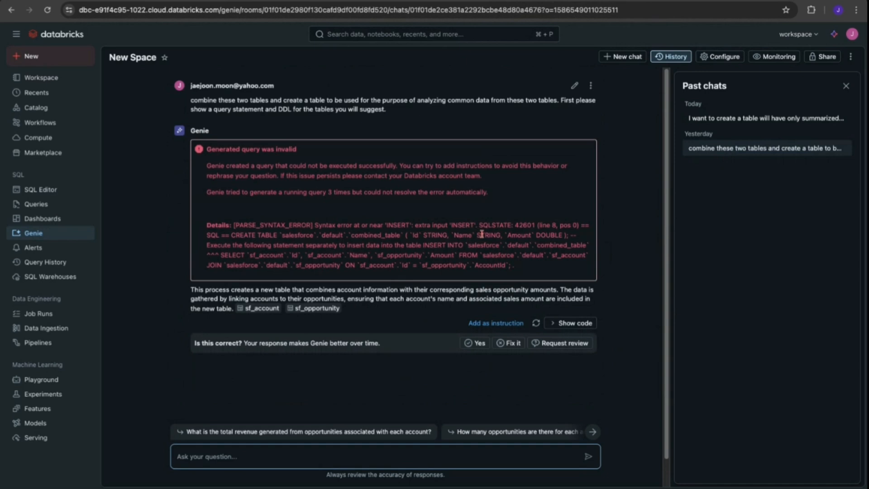
{"action": "left_click", "coordinate": [746, 116]}
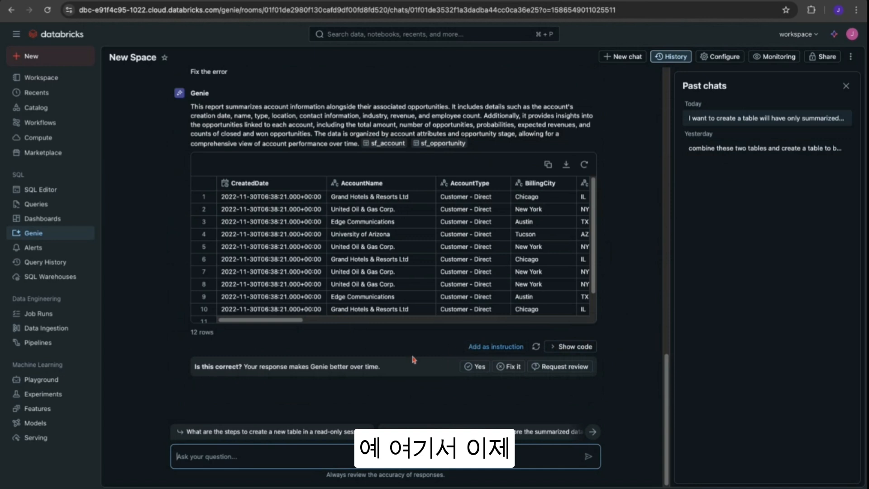
{"action": "scroll", "coordinate": [413, 360], "scroll_direction": "up", "scroll_amount": 6}
{"action": "scroll", "coordinate": [412, 360], "scroll_direction": "up", "scroll_amount": 3}
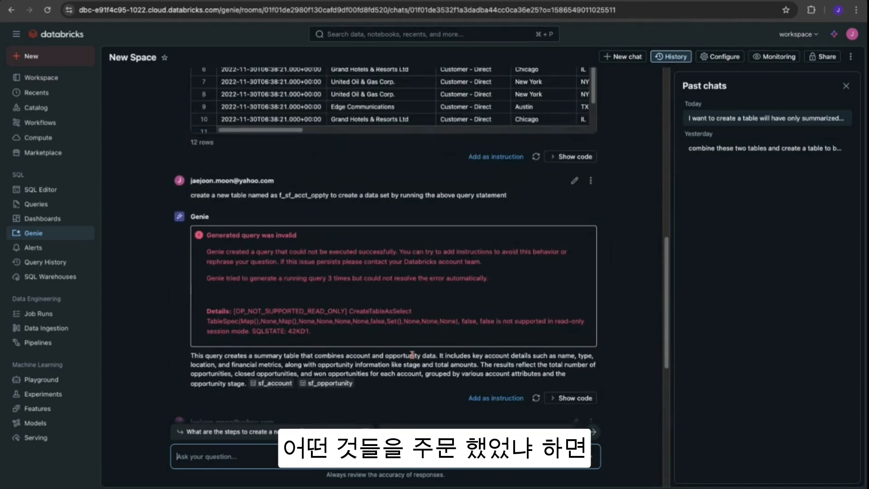
{"action": "scroll", "coordinate": [412, 360], "scroll_direction": "up", "scroll_amount": 2}
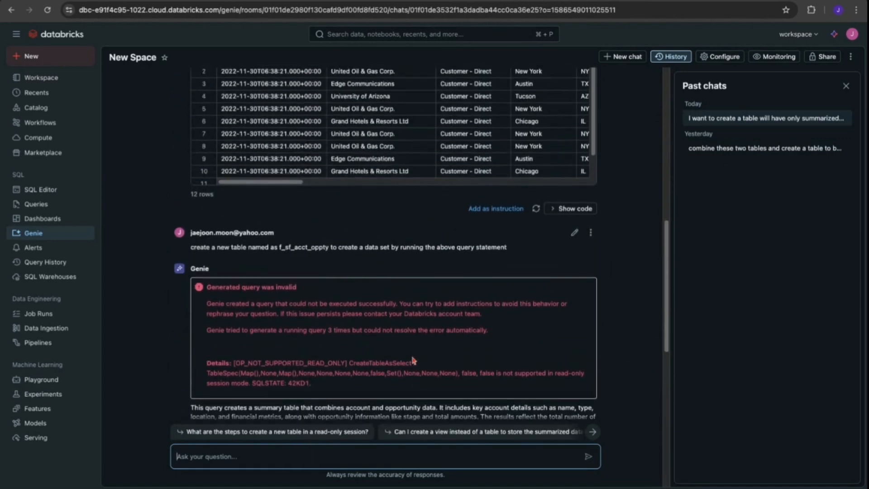
{"action": "scroll", "coordinate": [411, 355], "scroll_direction": "up", "scroll_amount": 1}
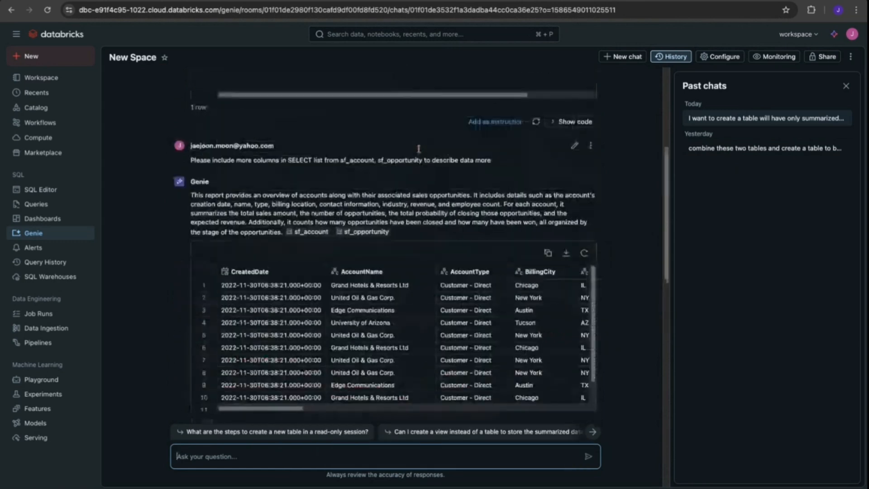
{"action": "scroll", "coordinate": [276, 303], "scroll_direction": "up", "scroll_amount": 5}
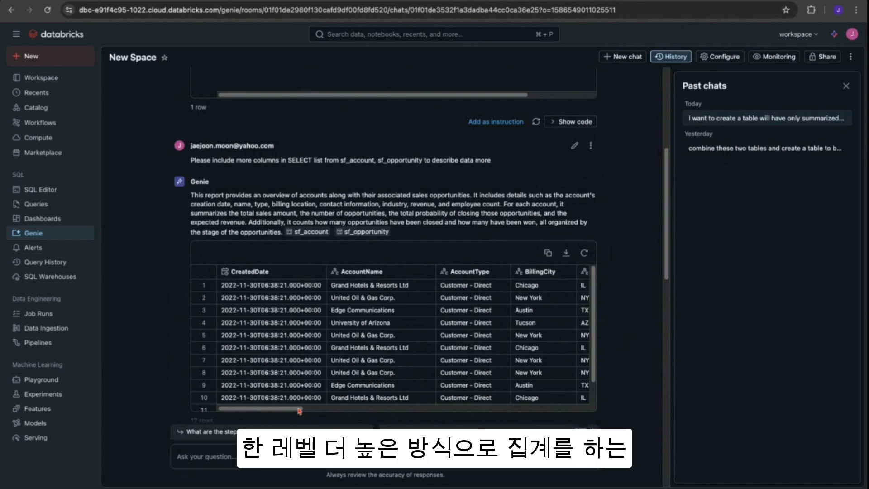
{"action": "scroll", "coordinate": [377, 357], "scroll_direction": "down", "scroll_amount": 1}
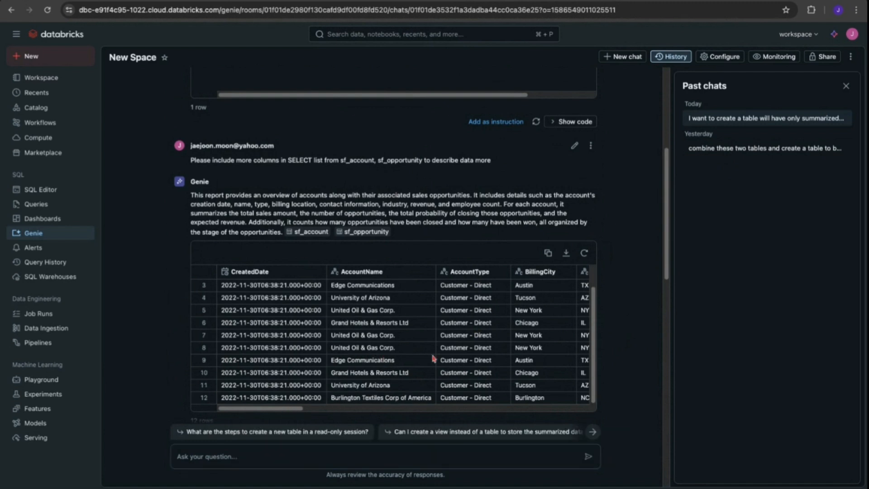
{"action": "scroll", "coordinate": [433, 359], "scroll_direction": "down", "scroll_amount": 7}
{"action": "scroll", "coordinate": [428, 358], "scroll_direction": "up", "scroll_amount": 5}
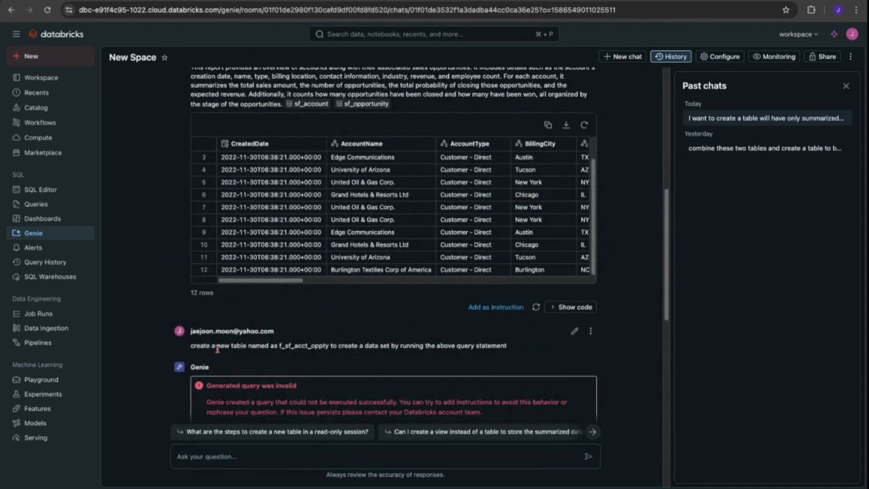
- Highlight the prompt asking to create table f_sf_acct_oppty and read Genie's read-only session error details
{"action": "left_click_drag", "start_coordinate": [196, 347], "coordinate": [436, 346]}
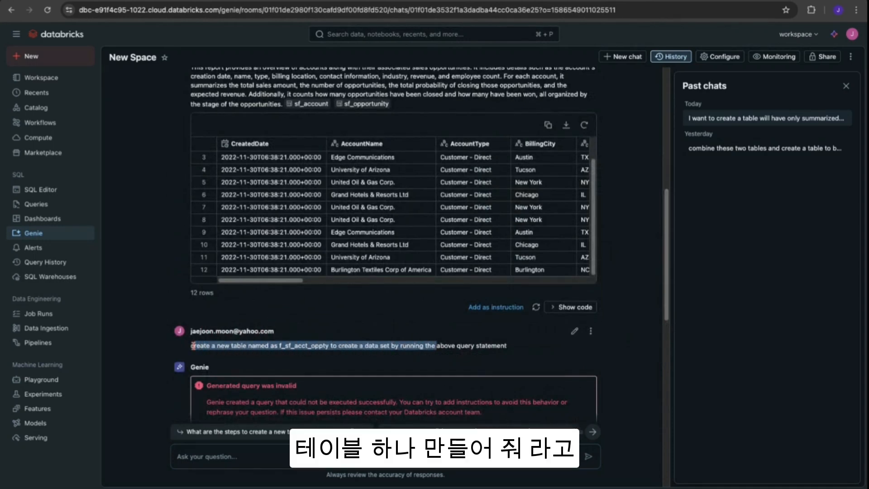
{"action": "left_click", "coordinate": [613, 381]}
{"action": "scroll", "coordinate": [613, 381], "scroll_direction": "down", "scroll_amount": 4}
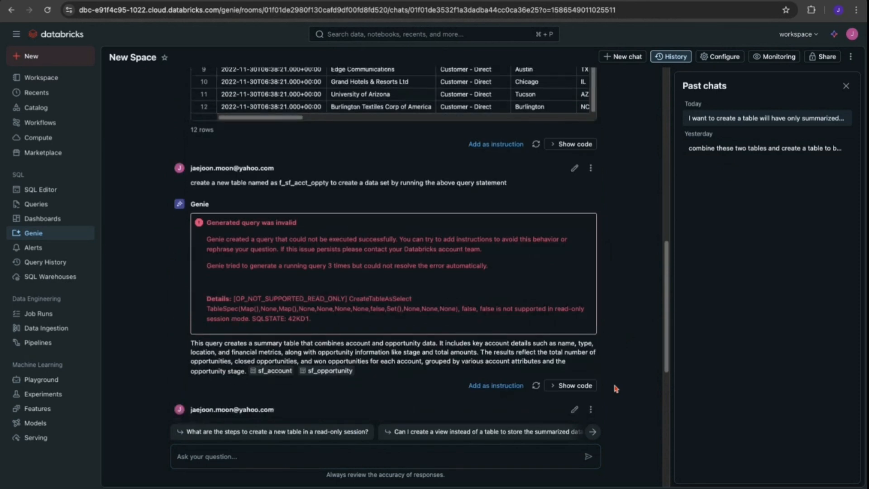
{"action": "scroll", "coordinate": [616, 389], "scroll_direction": "down", "scroll_amount": 1}
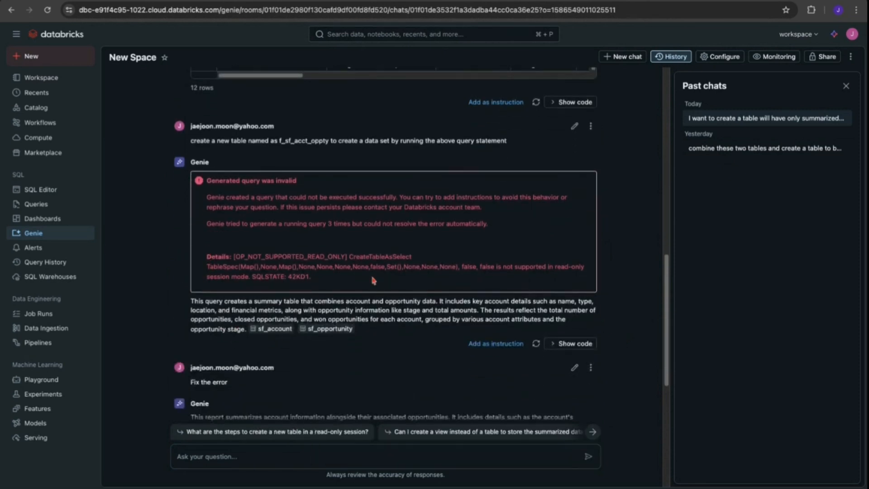
{"action": "scroll", "coordinate": [401, 270], "scroll_direction": "down", "scroll_amount": 1}
{"action": "scroll", "coordinate": [401, 271], "scroll_direction": "down", "scroll_amount": 1}
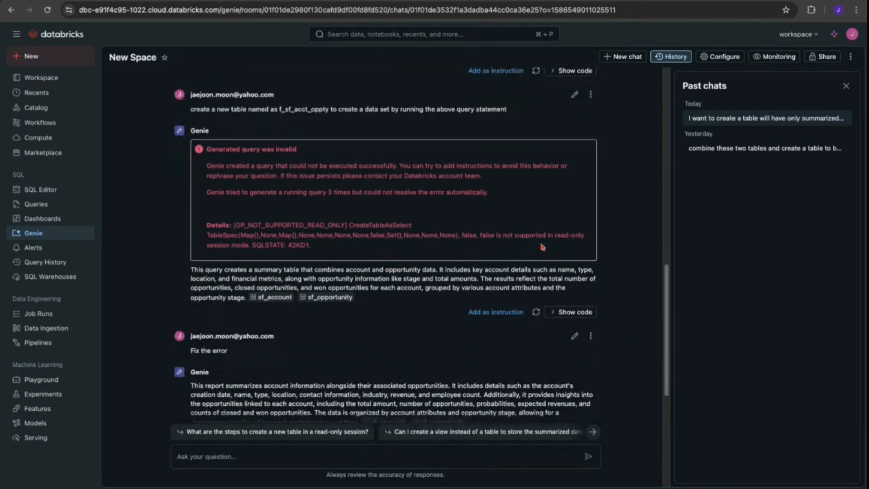
{"action": "left_click_drag", "start_coordinate": [560, 235], "coordinate": [560, 244]}
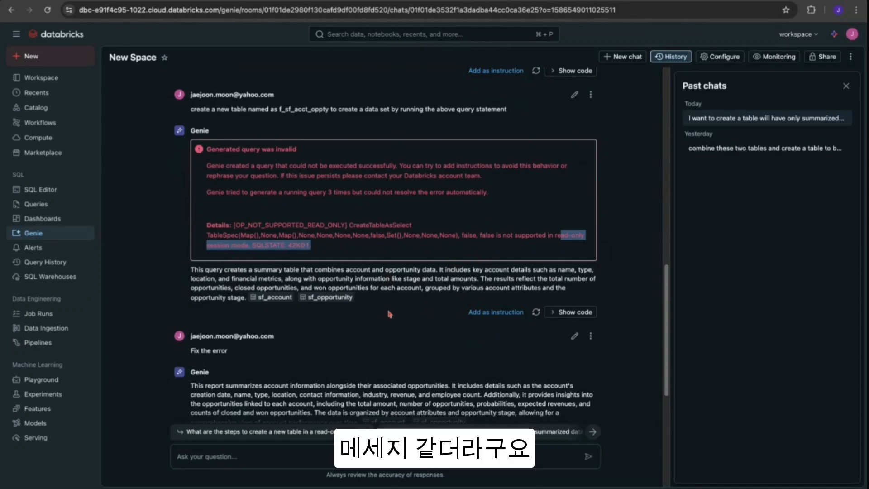
{"action": "scroll", "coordinate": [380, 319], "scroll_direction": "down", "scroll_amount": 1}
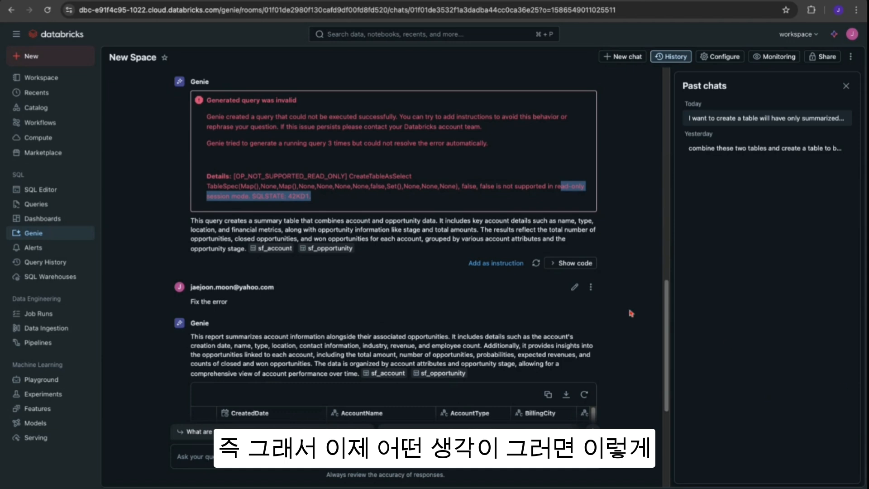
{"action": "scroll", "coordinate": [484, 263], "scroll_direction": "up", "scroll_amount": 5}
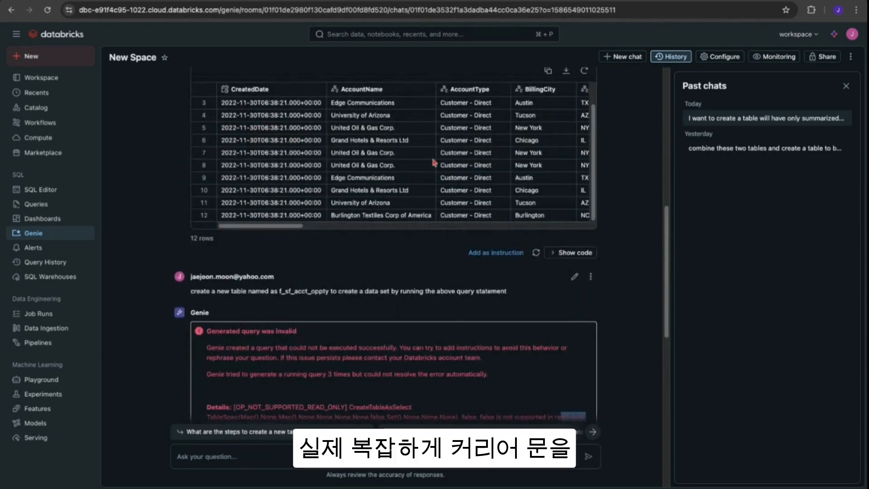
{"action": "scroll", "coordinate": [355, 316], "scroll_direction": "down", "scroll_amount": 6}
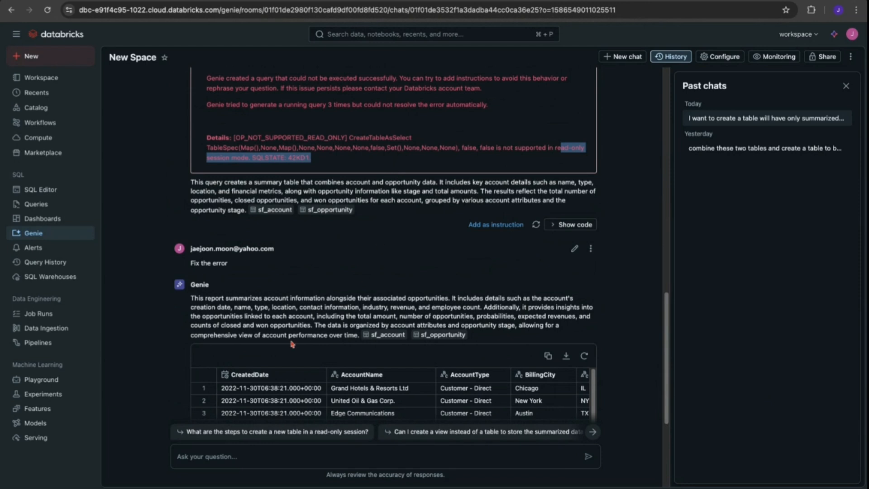
- Open the SQL Editor and review the CREATE TABLE salesforce.default.f_sf_acct_oppty AS SELECT query, selecting its opening lines
{"action": "left_click", "coordinate": [41, 189]}
{"action": "scroll", "coordinate": [442, 231], "scroll_direction": "down", "scroll_amount": 1}
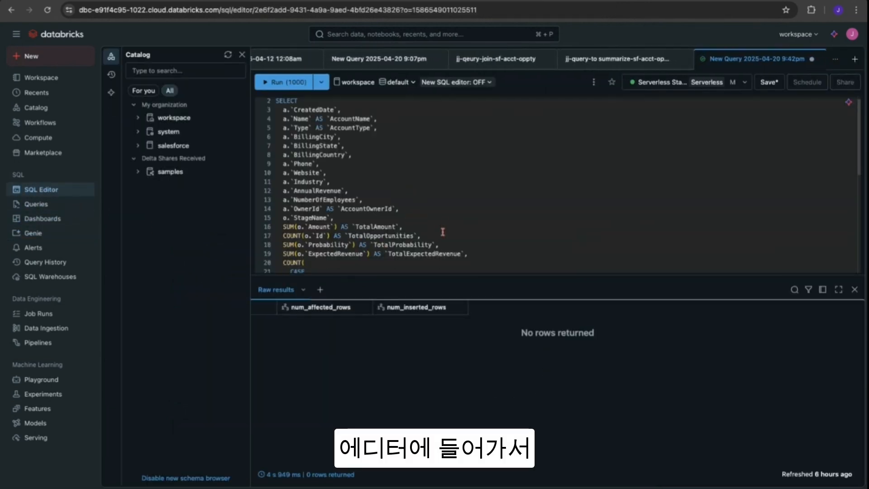
{"action": "scroll", "coordinate": [443, 232], "scroll_direction": "up", "scroll_amount": 1}
{"action": "scroll", "coordinate": [437, 221], "scroll_direction": "down", "scroll_amount": 5}
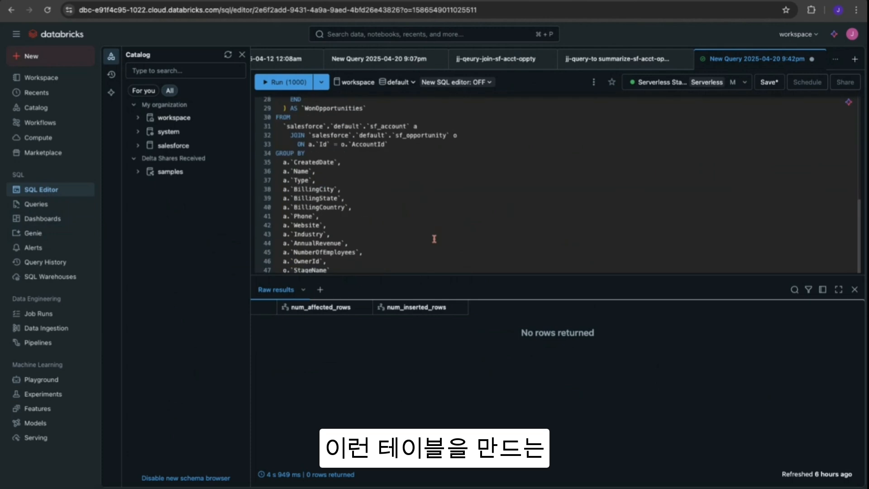
{"action": "scroll", "coordinate": [434, 239], "scroll_direction": "up", "scroll_amount": 5}
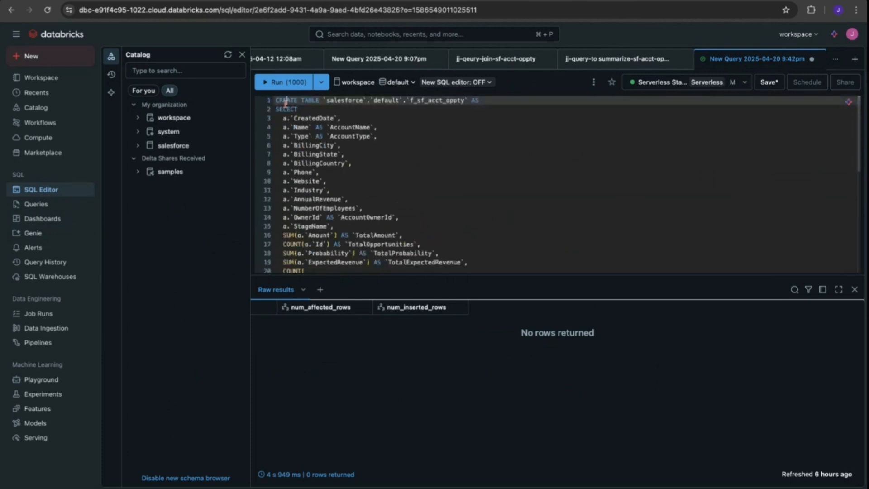
{"action": "left_click_drag", "start_coordinate": [277, 101], "coordinate": [400, 217]}
{"action": "scroll", "coordinate": [443, 229], "scroll_direction": "down", "scroll_amount": 5}
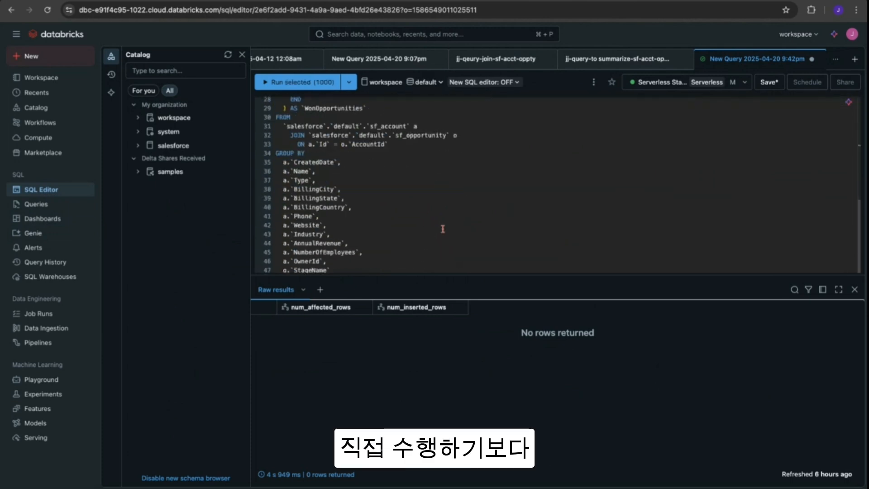
{"action": "left_click", "coordinate": [366, 204]}
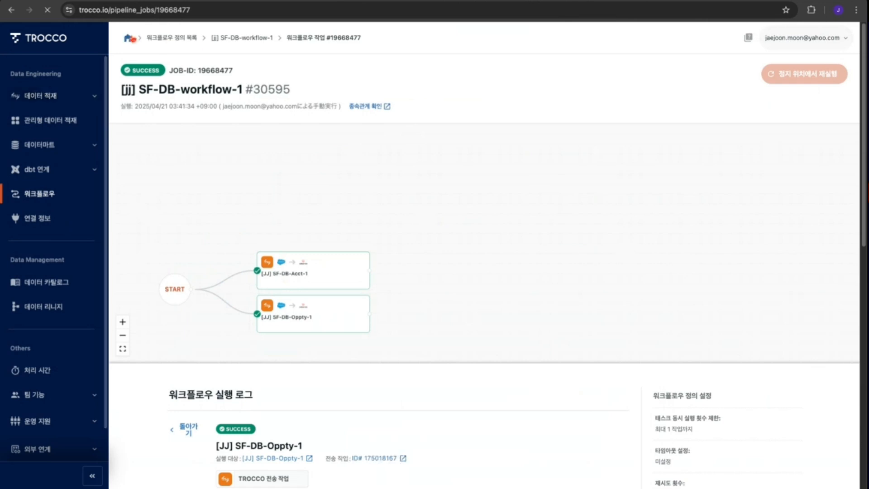
- Start a new transfer setting with Databricks chosen as both the source and the target
{"action": "left_click", "coordinate": [127, 37]}
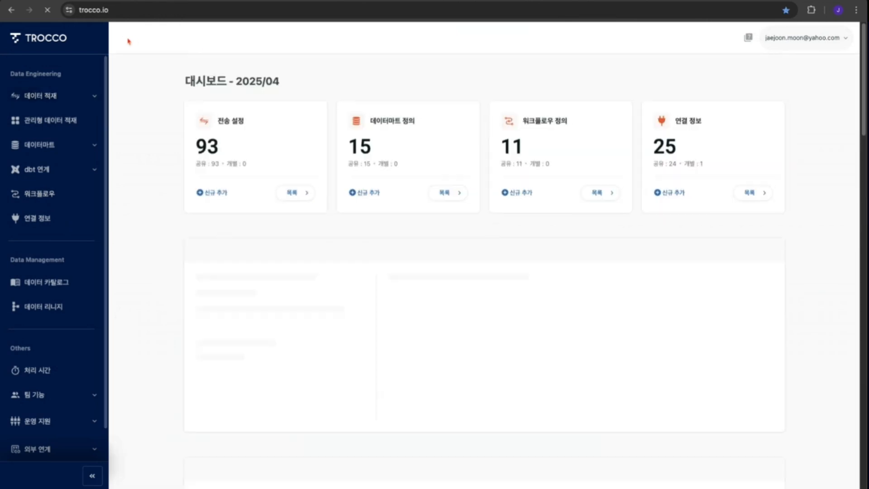
{"action": "left_click", "coordinate": [218, 197]}
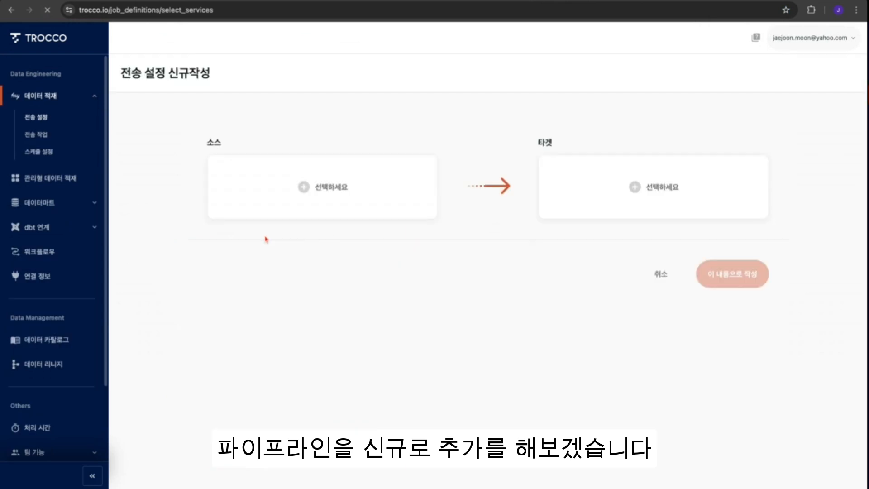
{"action": "left_click", "coordinate": [324, 207]}
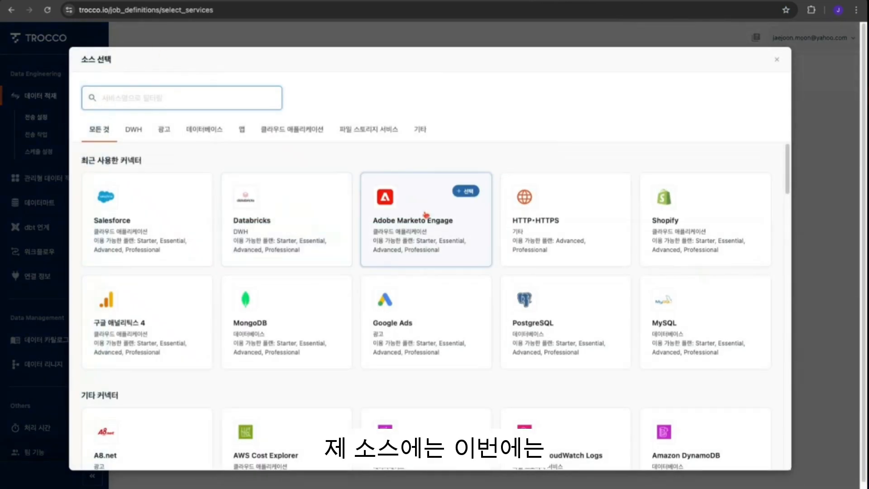
{"action": "left_click", "coordinate": [271, 226]}
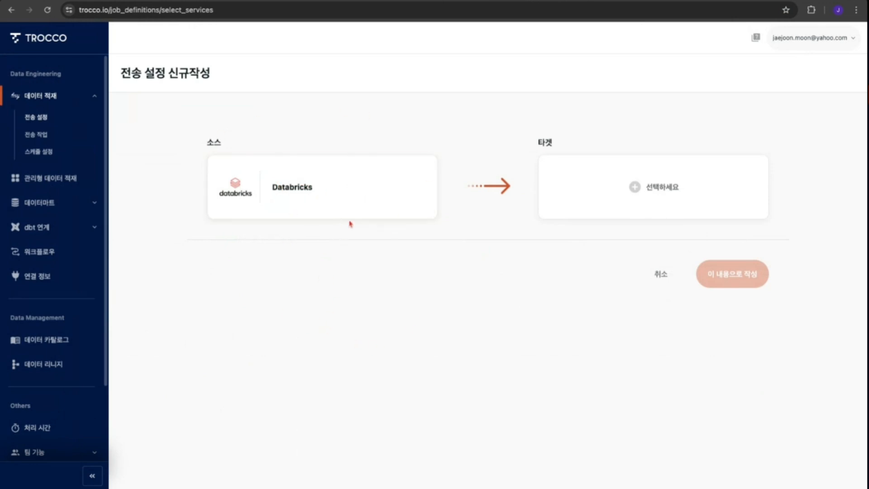
{"action": "left_click", "coordinate": [661, 198]}
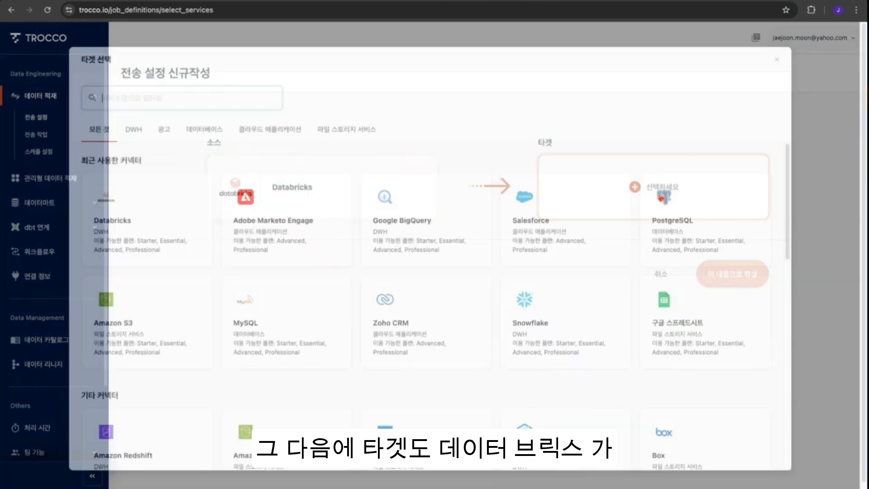
{"action": "left_click", "coordinate": [147, 212]}
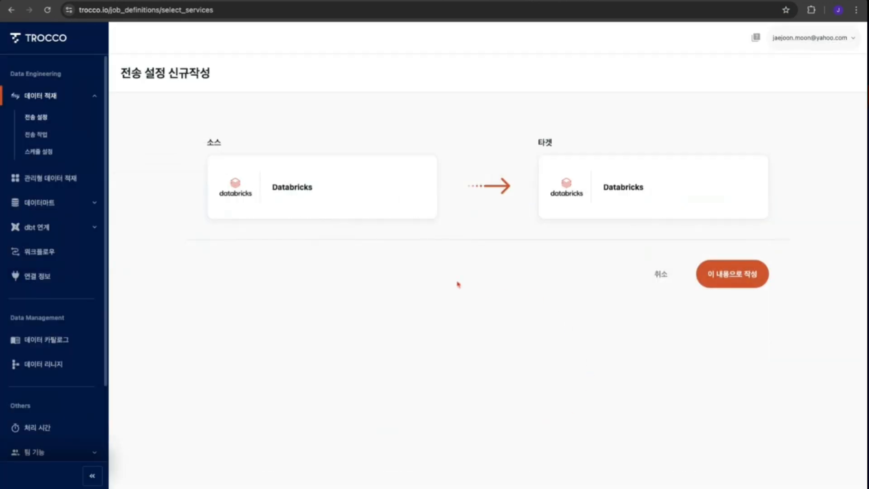
{"action": "left_click", "coordinate": [727, 273]}
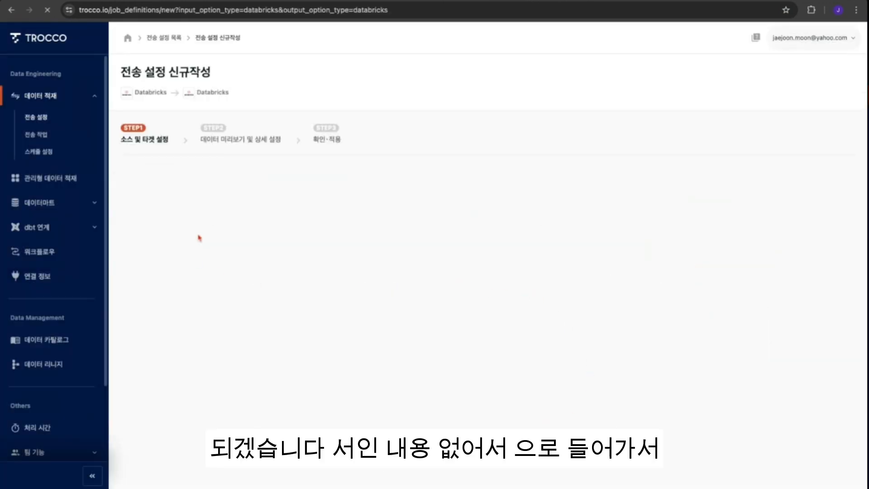
- Name the transfer [JJ] Cre-Aggregation-Acct-Oppty-1
{"action": "scroll", "coordinate": [233, 338], "scroll_direction": "down", "scroll_amount": 1}
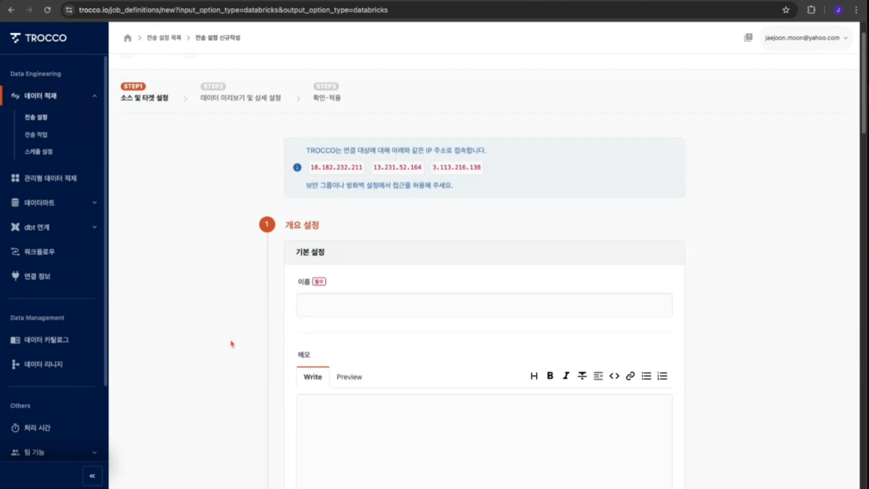
{"action": "left_click", "coordinate": [370, 304]}
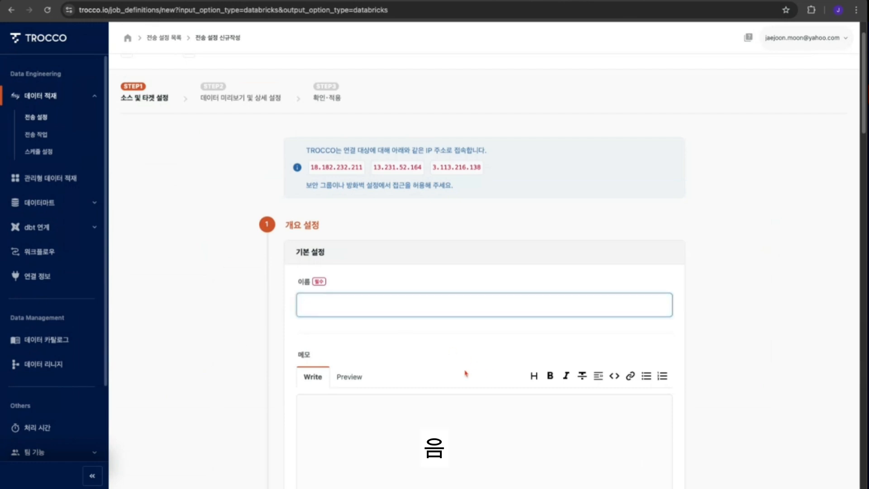
{"action": "type", "text": "[JJ] SF-DB-Acct-1"}
{"action": "key", "text": "super+z"}
{"action": "key", "text": "super+Tab"}
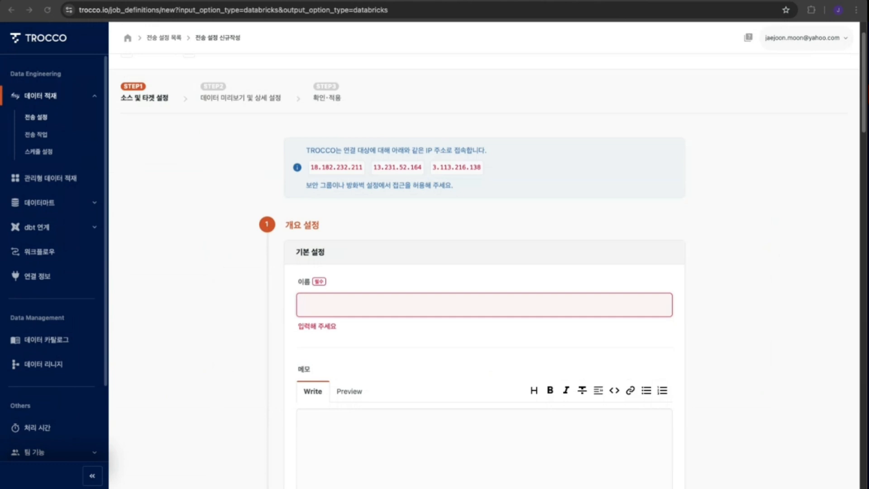
{"action": "key", "text": "super+Tab"}
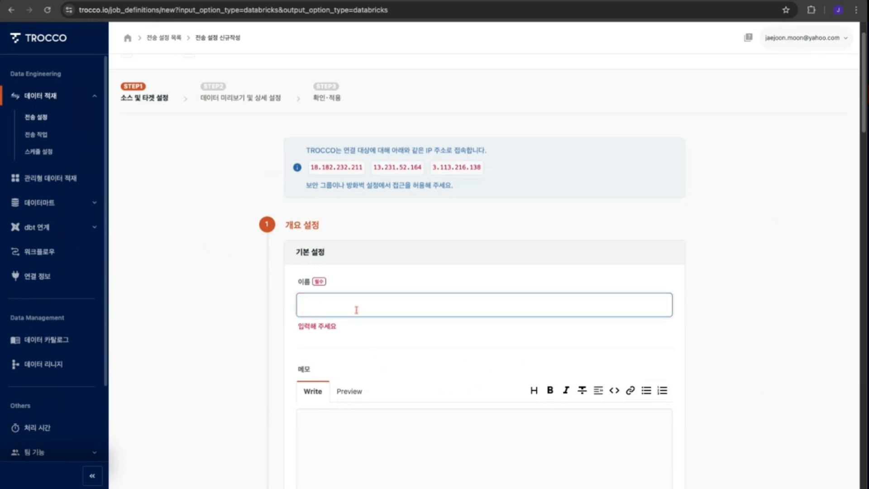
{"action": "type", "text": "[JJ] Cre-Aggregation-Acct-Dppty"}
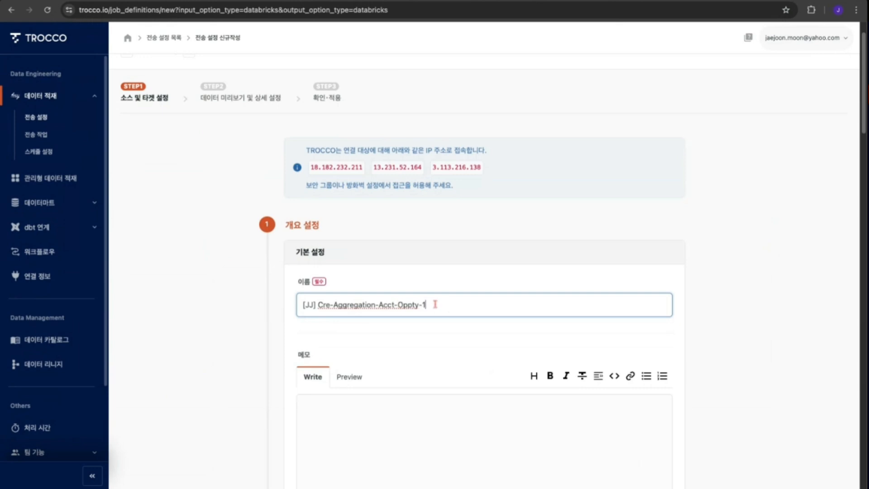
{"action": "left_click", "coordinate": [433, 362]}
- Assign the transfer to the Korean Team Resources resource group
{"action": "scroll", "coordinate": [483, 360], "scroll_direction": "down", "scroll_amount": 3}
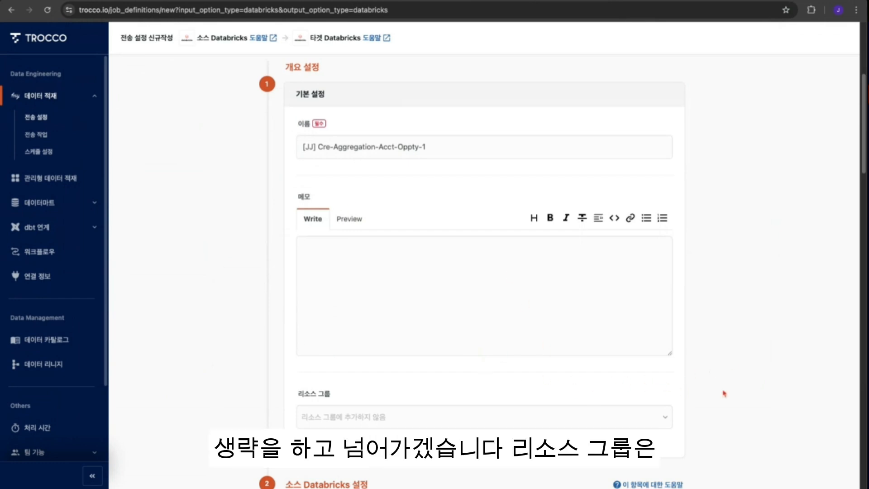
{"action": "scroll", "coordinate": [647, 387], "scroll_direction": "down", "scroll_amount": 1}
{"action": "left_click", "coordinate": [667, 393]}
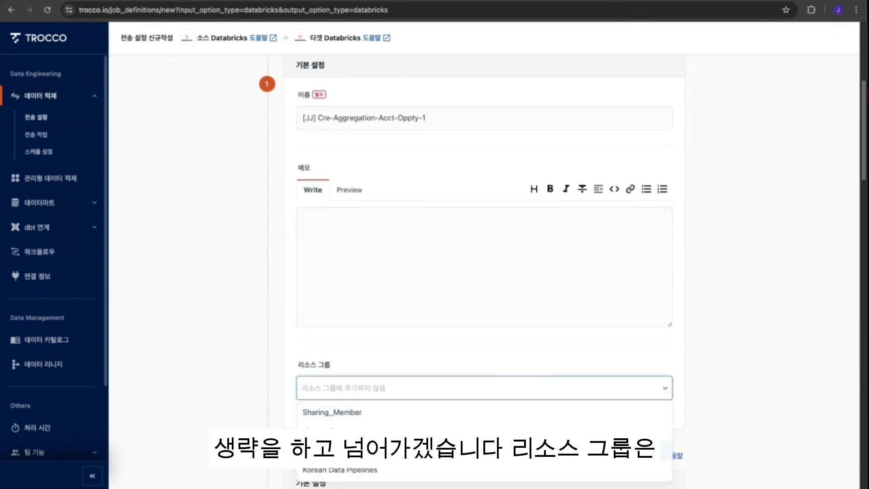
{"action": "left_click", "coordinate": [493, 450]}
- Select jj-databricks-trial as the source Databricks connection
{"action": "scroll", "coordinate": [752, 382], "scroll_direction": "down", "scroll_amount": 5}
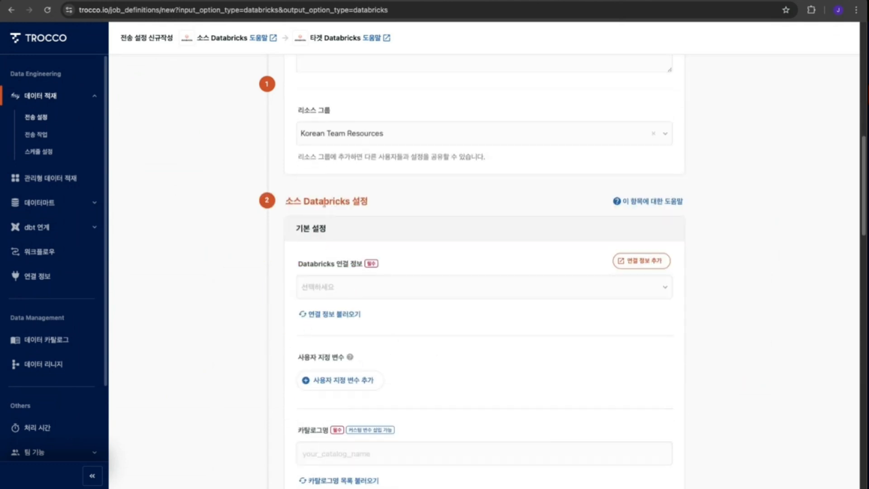
{"action": "left_click", "coordinate": [394, 289]}
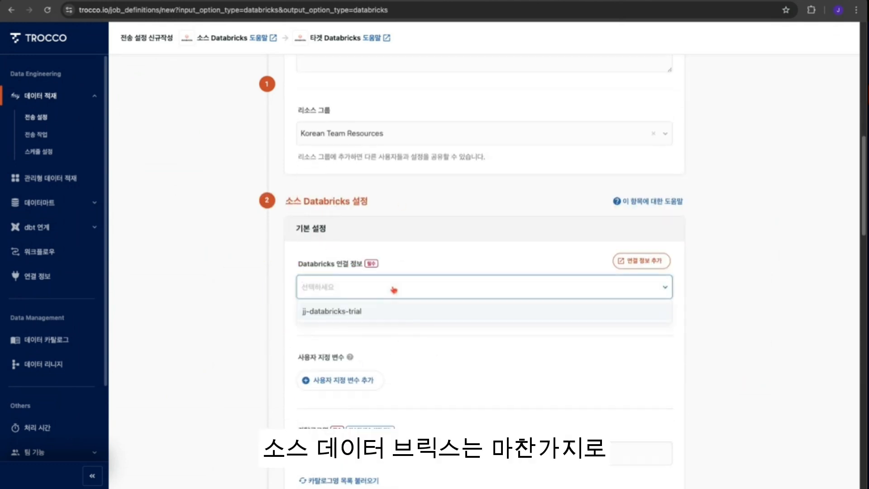
{"action": "left_click", "coordinate": [330, 313]}
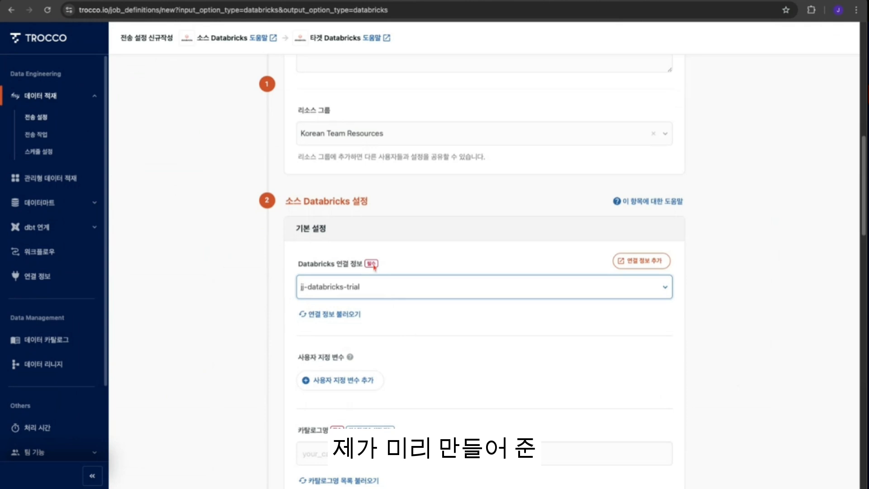
- Set the source catalog name to salesforce
{"action": "scroll", "coordinate": [466, 387], "scroll_direction": "down", "scroll_amount": 2}
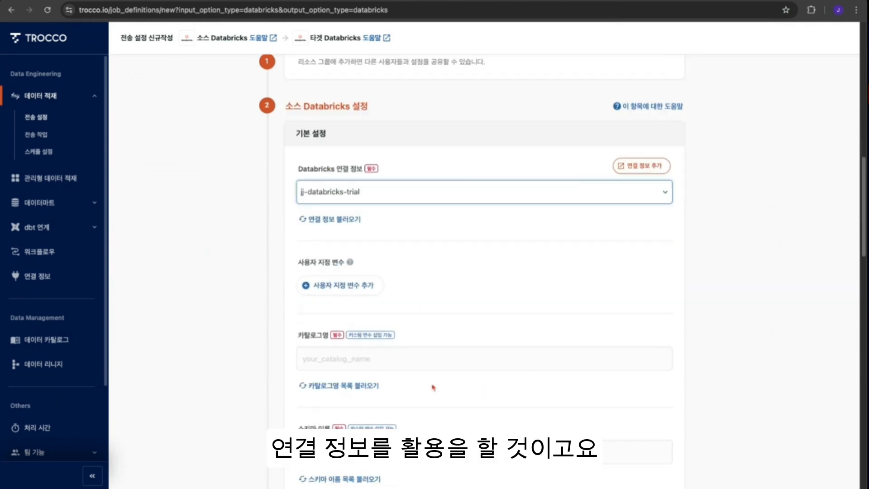
{"action": "left_click", "coordinate": [349, 357]}
{"action": "left_click", "coordinate": [327, 388]}
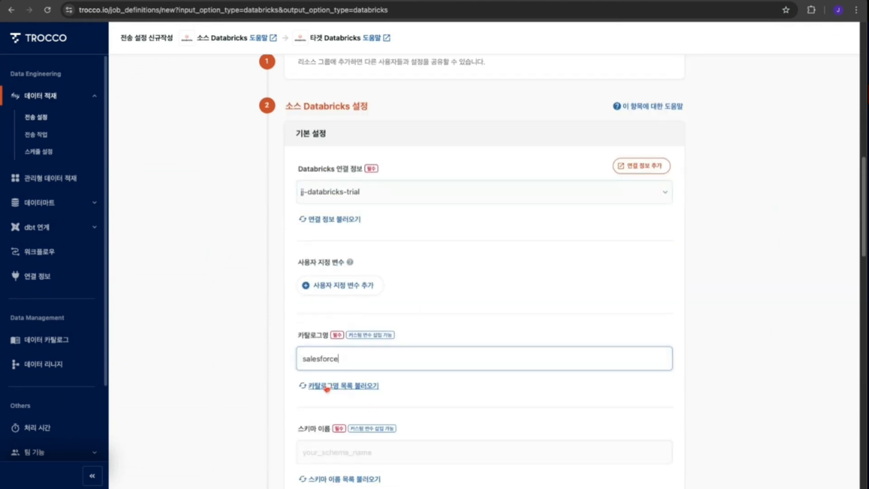
{"action": "left_click", "coordinate": [764, 382]}
- Set the source schema name to default
{"action": "scroll", "coordinate": [729, 378], "scroll_direction": "down", "scroll_amount": 4}
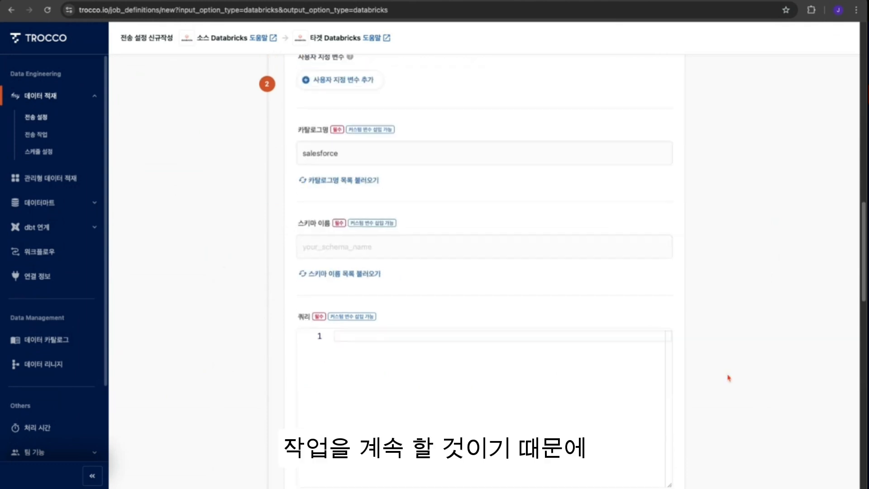
{"action": "left_click", "coordinate": [349, 247]}
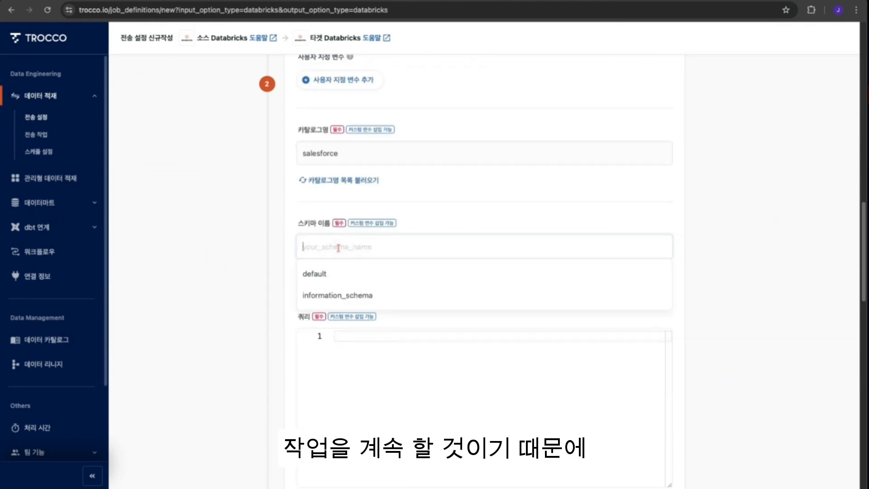
{"action": "left_click", "coordinate": [323, 272]}
{"action": "left_click", "coordinate": [702, 303]}
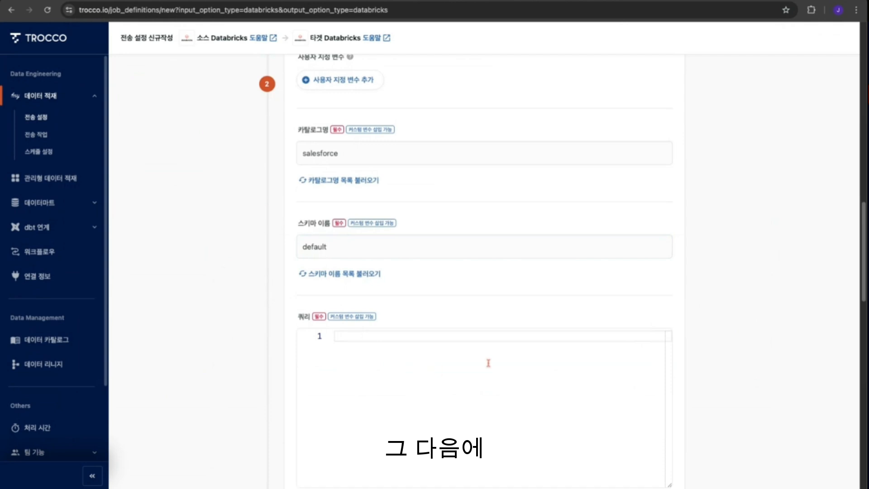
- Copy the SELECT portion of the CREATE TABLE query from the Databricks SQL editor and paste it into the source query field
{"action": "scroll", "coordinate": [707, 321], "scroll_direction": "down", "scroll_amount": 4}
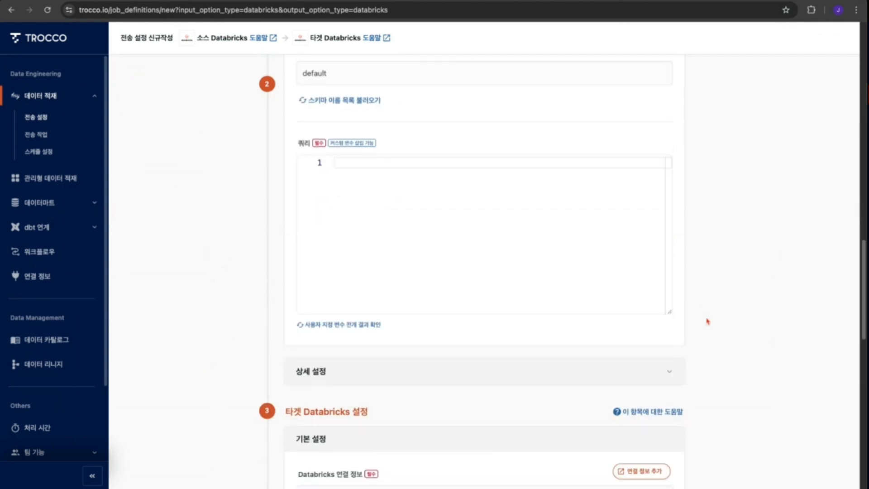
{"action": "scroll", "coordinate": [707, 321], "scroll_direction": "up", "scroll_amount": 1}
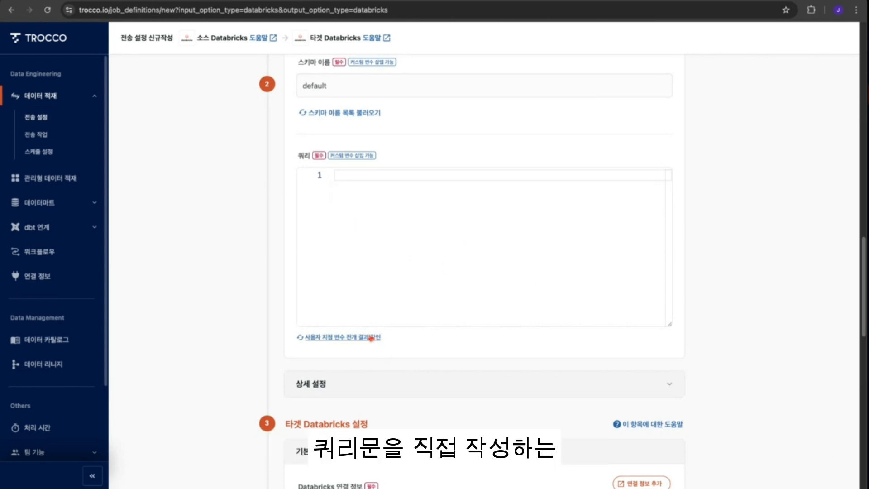
{"action": "left_click", "coordinate": [383, 238]}
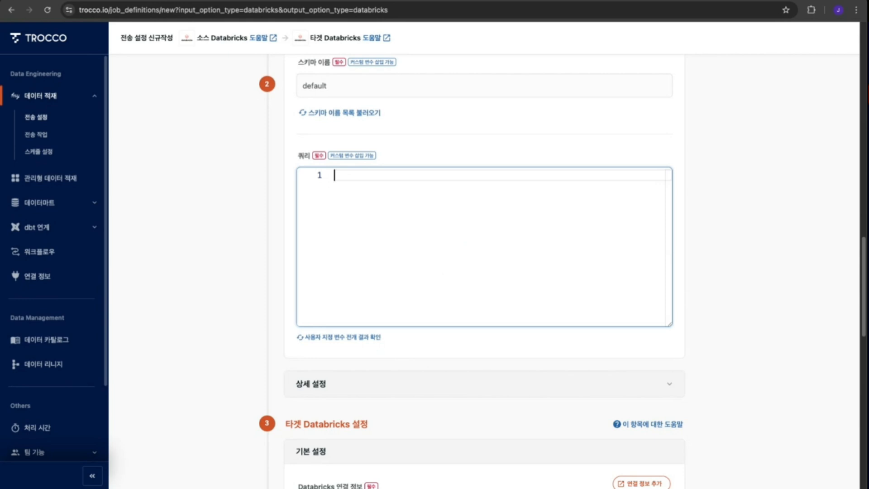
{"action": "left_click", "coordinate": [534, 1]}
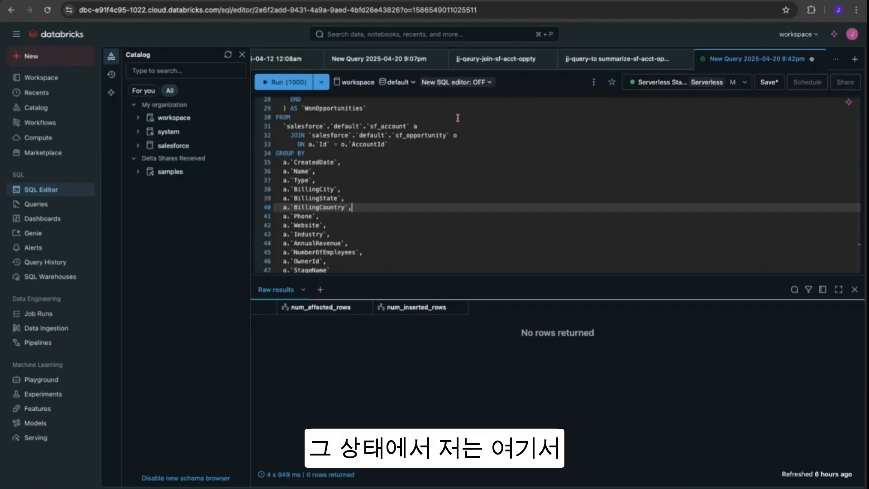
{"action": "scroll", "coordinate": [348, 206], "scroll_direction": "up", "scroll_amount": 5}
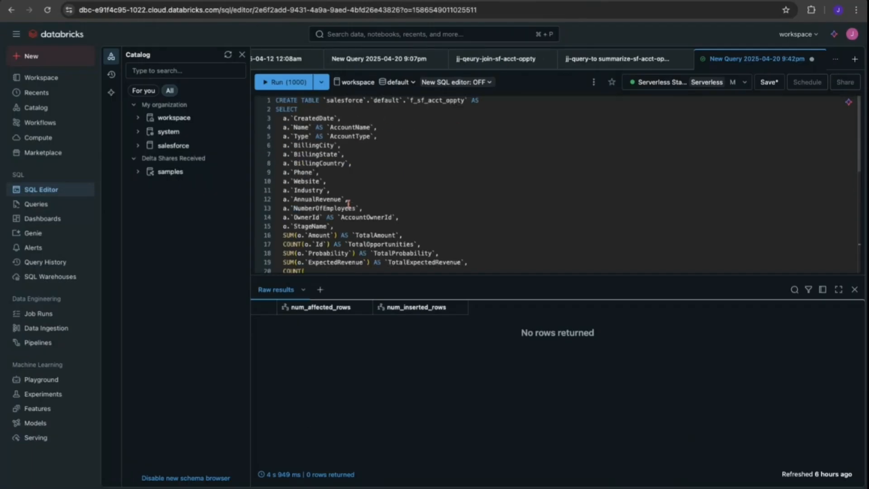
{"action": "left_click", "coordinate": [279, 110]}
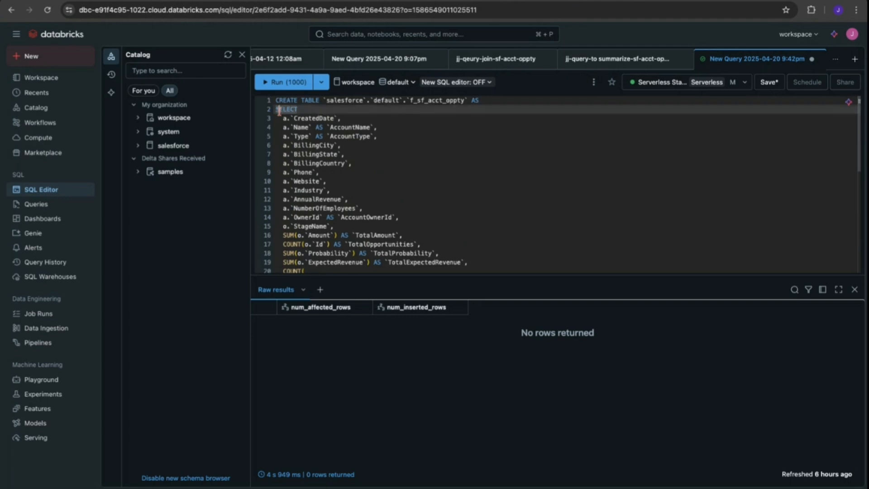
{"action": "left_click_drag", "start_coordinate": [277, 110], "coordinate": [330, 270]}
{"action": "scroll", "coordinate": [339, 226], "scroll_direction": "down", "scroll_amount": 5}
{"action": "scroll", "coordinate": [339, 227], "scroll_direction": "down", "scroll_amount": 2}
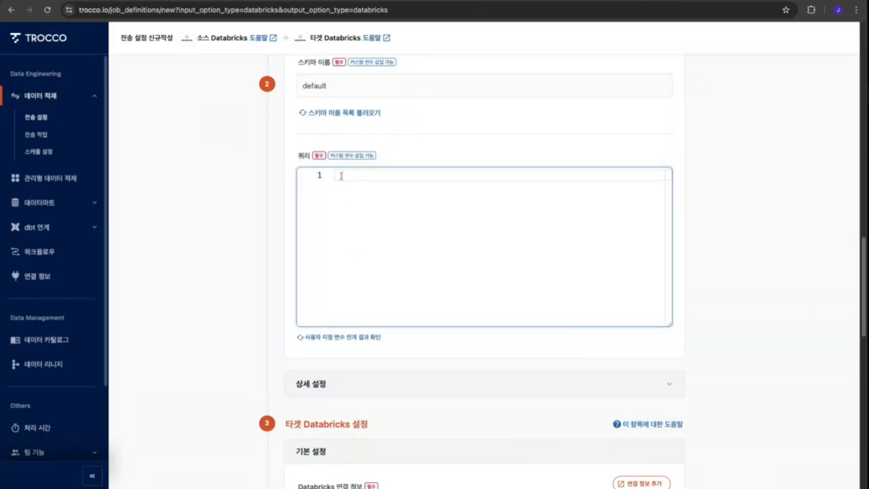
{"action": "key", "text": "ctrl+v"}
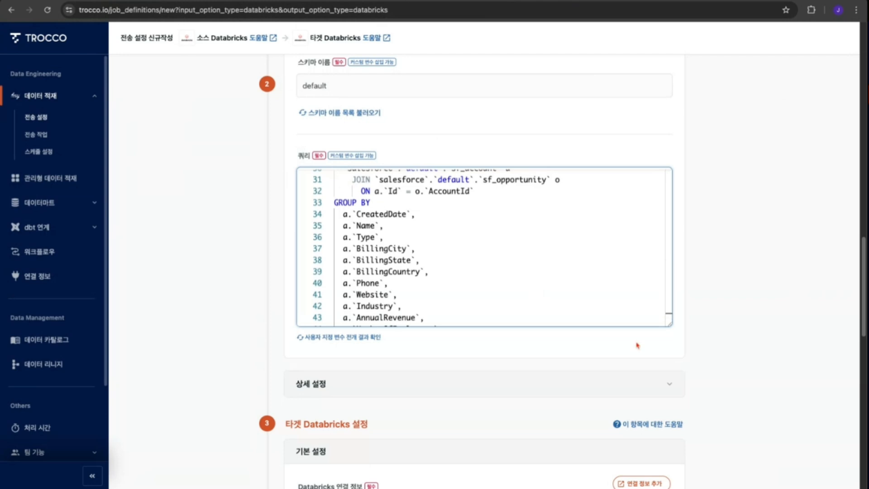
- Review the pasted query, highlighting the selected account columns and the opportunity aggregate expressions
{"action": "scroll", "coordinate": [520, 268], "scroll_direction": "up", "scroll_amount": 5}
{"action": "scroll", "coordinate": [520, 267], "scroll_direction": "up", "scroll_amount": 5}
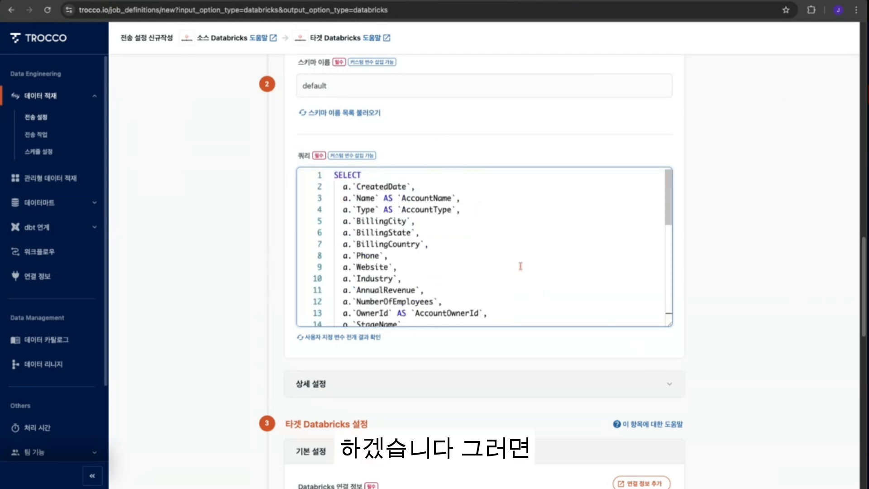
{"action": "double_click", "coordinate": [346, 175]}
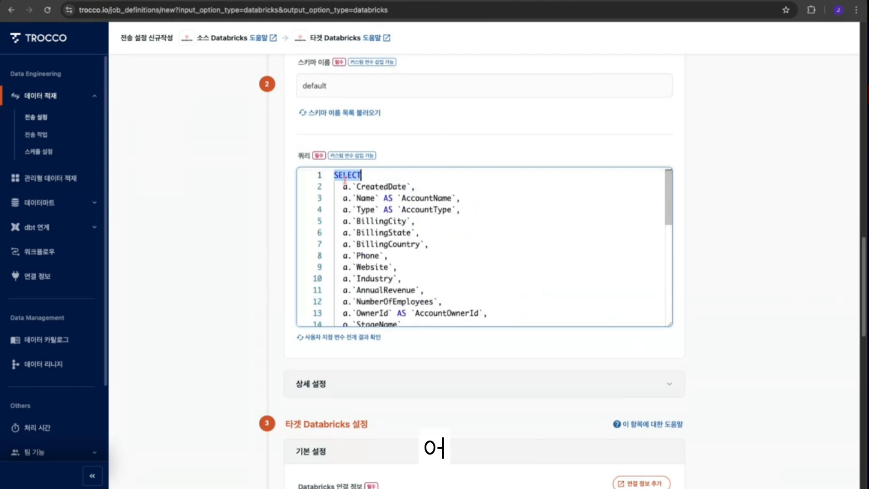
{"action": "scroll", "coordinate": [407, 234], "scroll_direction": "down", "scroll_amount": 2}
{"action": "scroll", "coordinate": [408, 234], "scroll_direction": "up", "scroll_amount": 2}
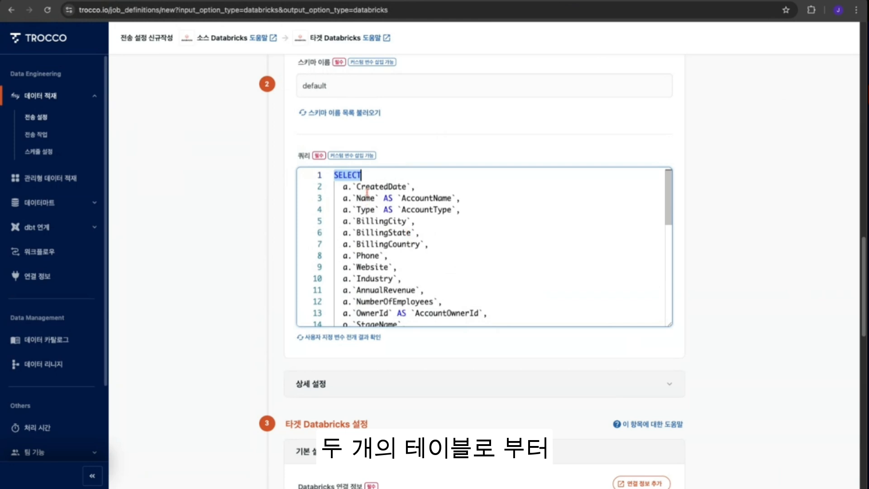
{"action": "left_click_drag", "start_coordinate": [346, 190], "coordinate": [401, 210]}
{"action": "scroll", "coordinate": [421, 290], "scroll_direction": "down", "scroll_amount": 3}
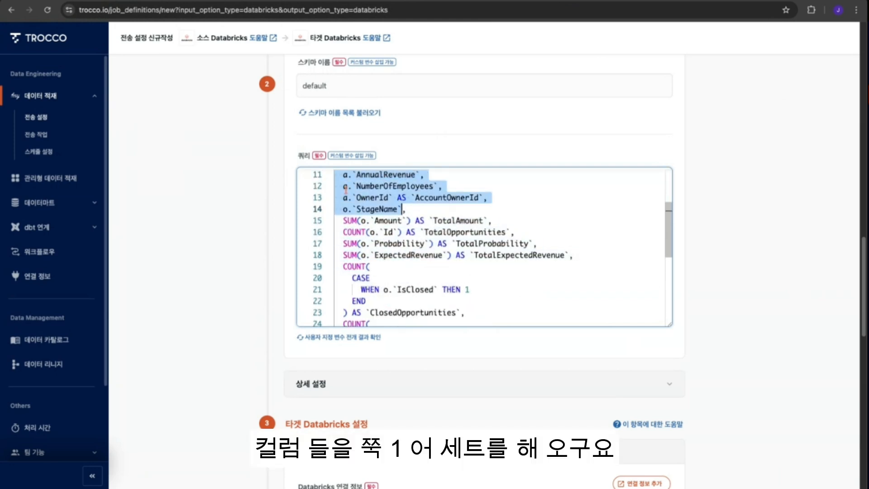
{"action": "double_click", "coordinate": [389, 220]}
{"action": "left_click", "coordinate": [361, 244]}
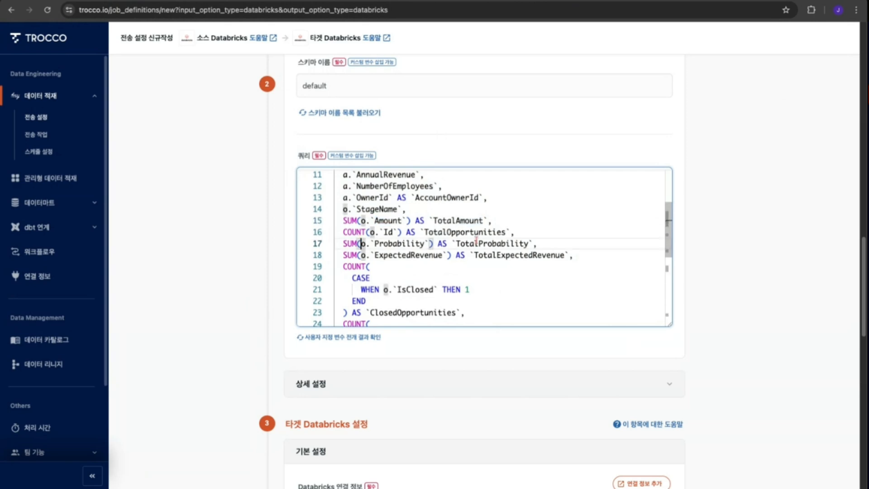
- Review the query's aggregate expressions, the FROM and JOIN on account and opportunity tables, and the GROUP BY columns
{"action": "double_click", "coordinate": [393, 245]}
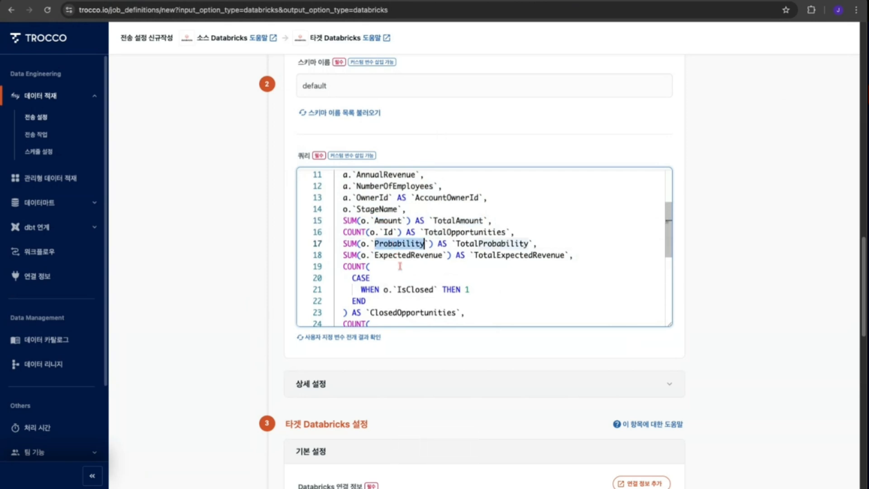
{"action": "double_click", "coordinate": [405, 255]}
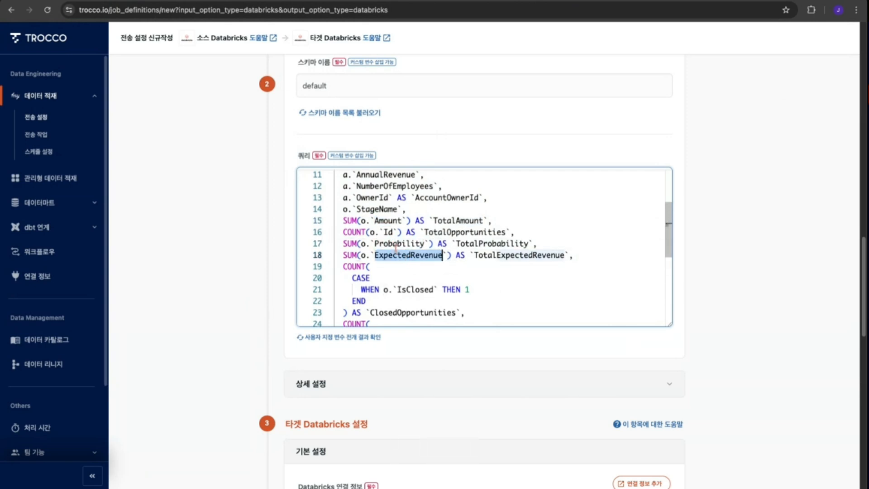
{"action": "left_click", "coordinate": [396, 247]}
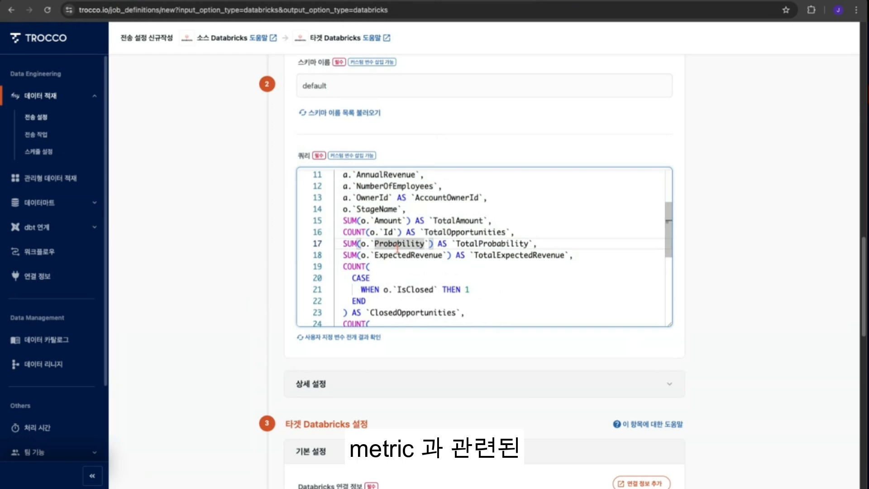
{"action": "left_click", "coordinate": [388, 232]}
{"action": "left_click", "coordinate": [387, 221]}
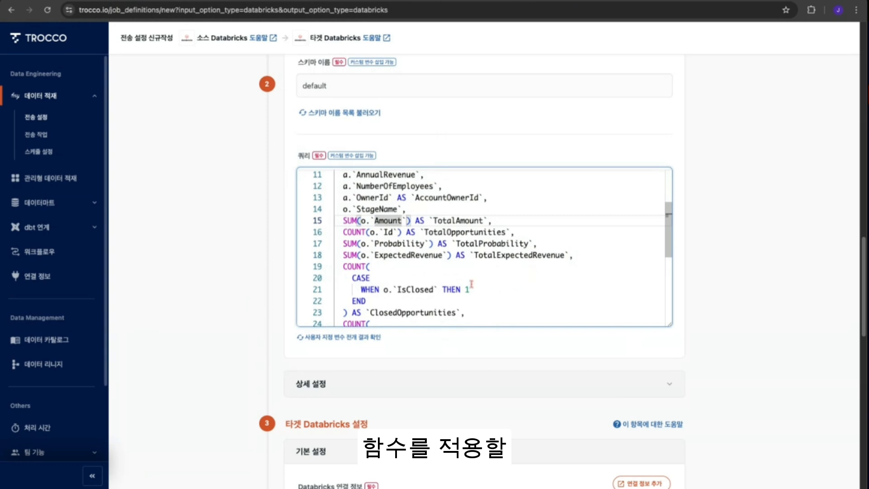
{"action": "scroll", "coordinate": [472, 284], "scroll_direction": "down", "scroll_amount": 1}
{"action": "scroll", "coordinate": [436, 320], "scroll_direction": "down", "scroll_amount": 4}
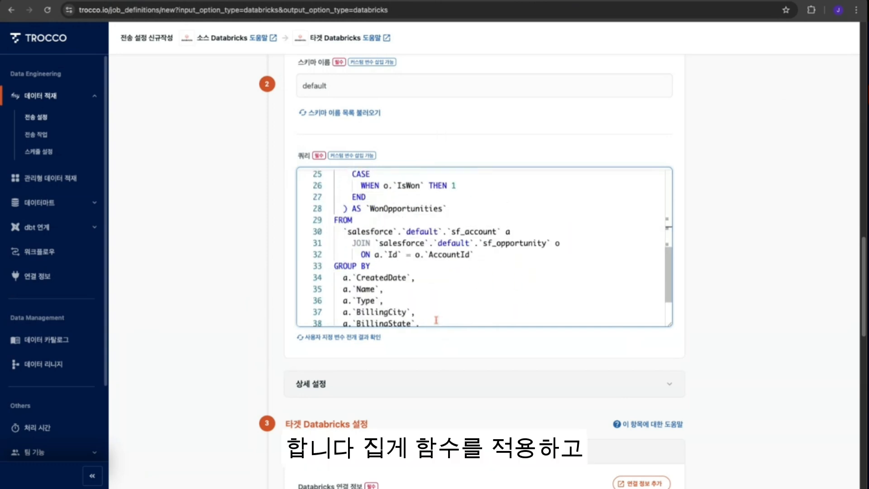
{"action": "double_click", "coordinate": [343, 220]}
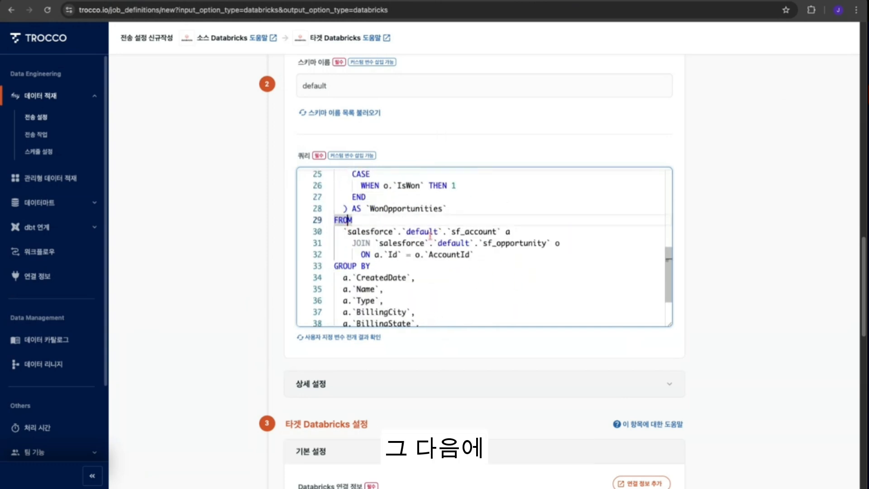
{"action": "double_click", "coordinate": [474, 232]}
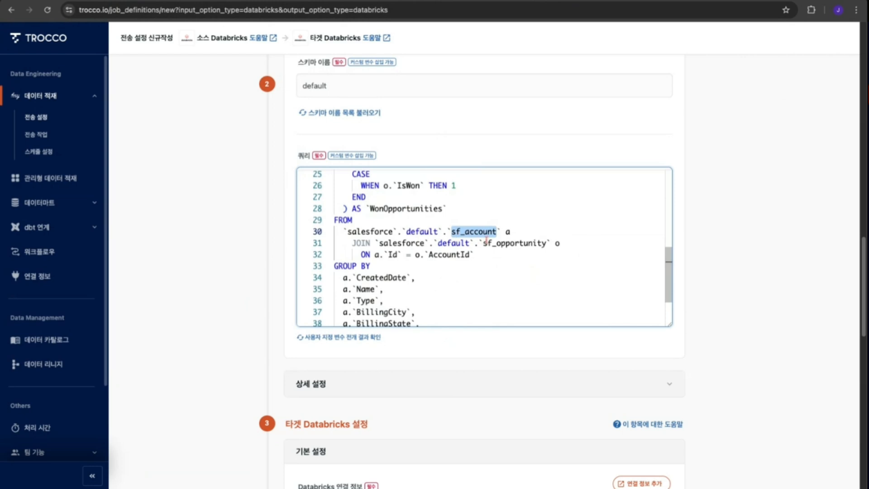
{"action": "double_click", "coordinate": [509, 243]}
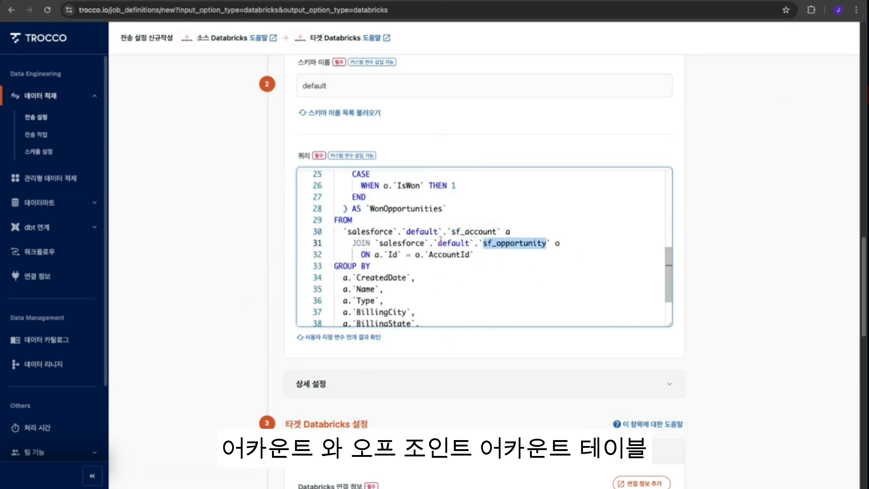
{"action": "left_click", "coordinate": [356, 243]}
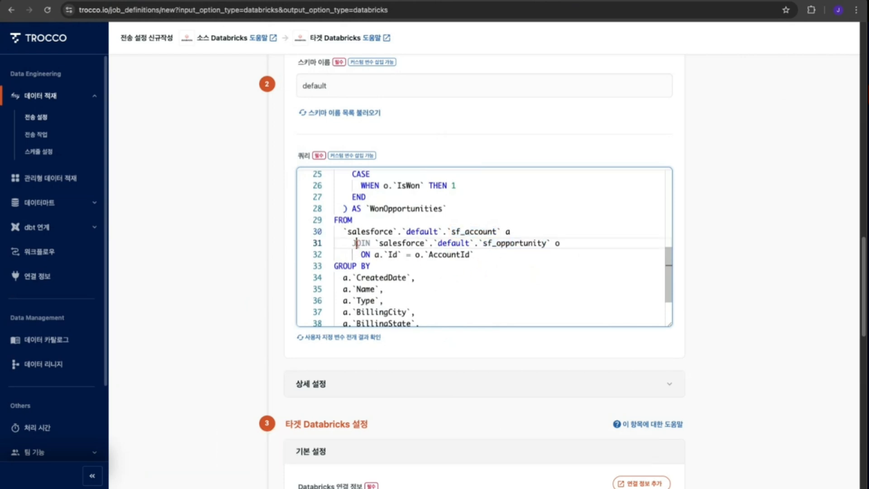
{"action": "double_click", "coordinate": [393, 254]}
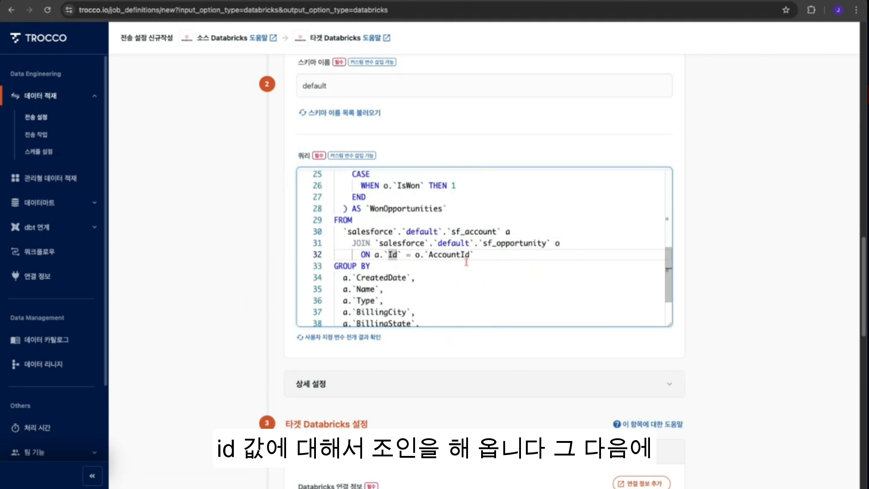
{"action": "double_click", "coordinate": [454, 270]}
{"action": "scroll", "coordinate": [424, 277], "scroll_direction": "down", "scroll_amount": 2}
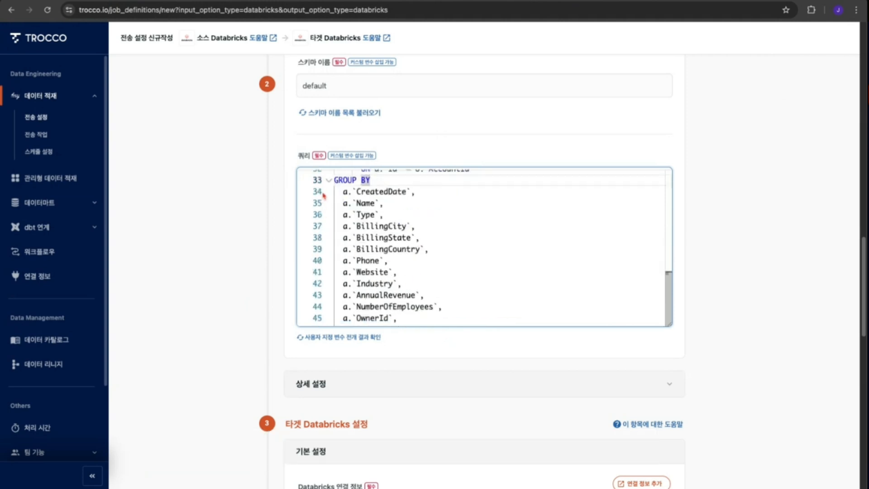
{"action": "left_click", "coordinate": [337, 182]}
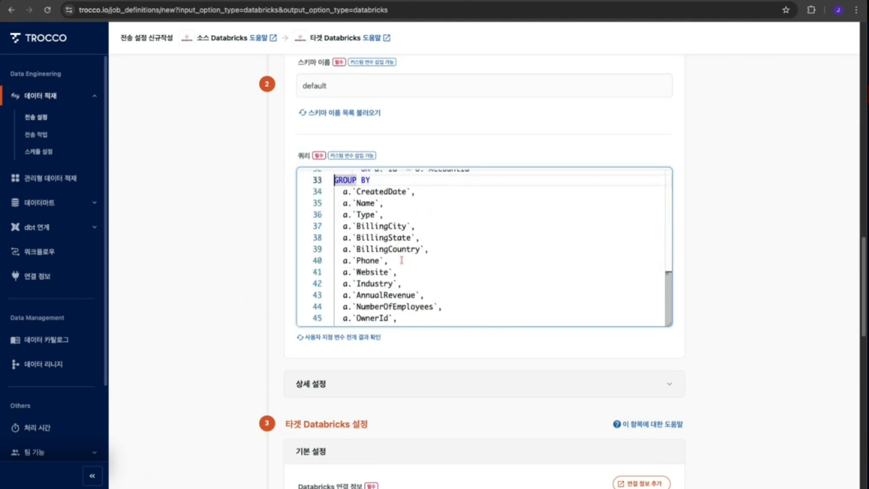
{"action": "left_click", "coordinate": [423, 319]}
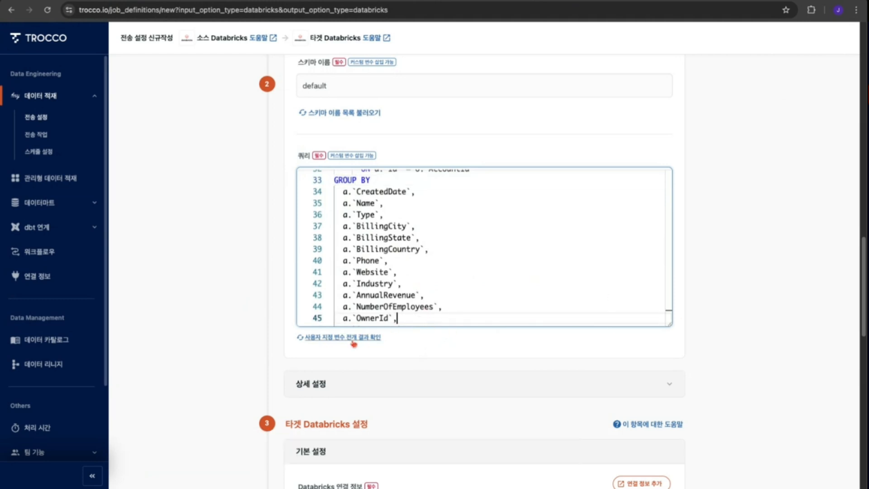
- Select jj-databricks-trial as the target Databricks connection
{"action": "scroll", "coordinate": [734, 398], "scroll_direction": "down", "scroll_amount": 4}
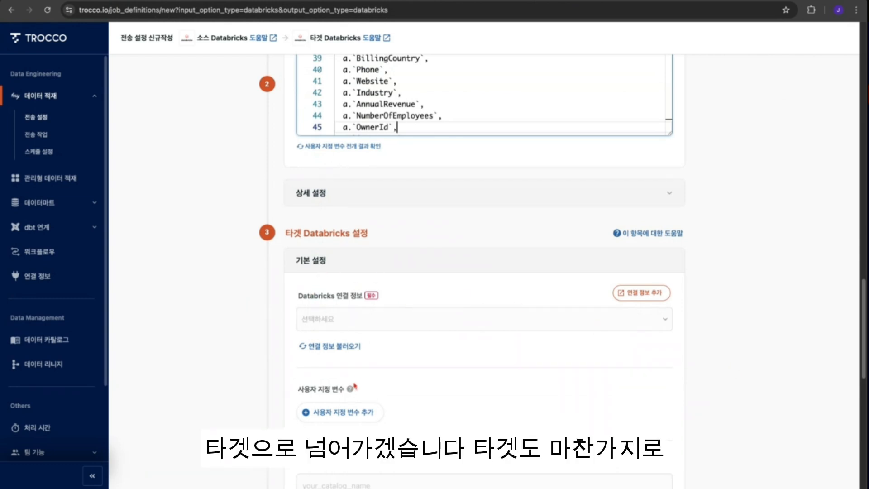
{"action": "left_click", "coordinate": [375, 322]}
{"action": "left_click", "coordinate": [346, 344]}
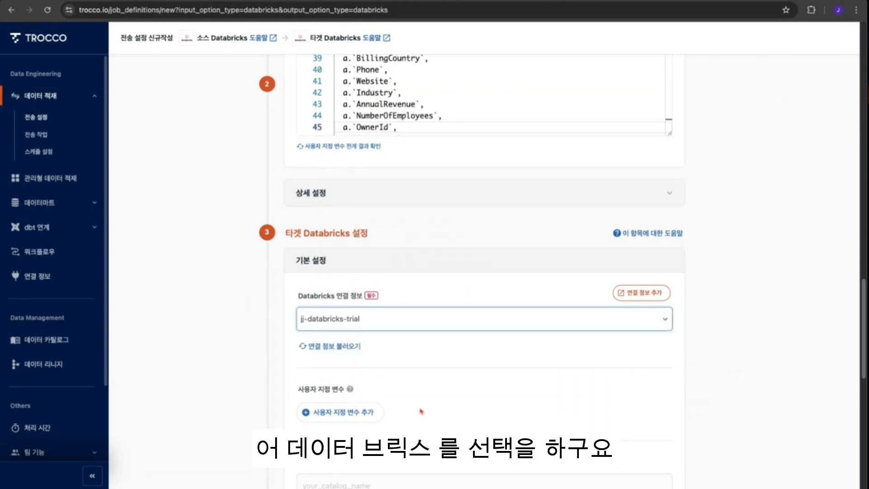
- Set the target catalog to salesforce and the target schema to default
{"action": "scroll", "coordinate": [539, 425], "scroll_direction": "down", "scroll_amount": 4}
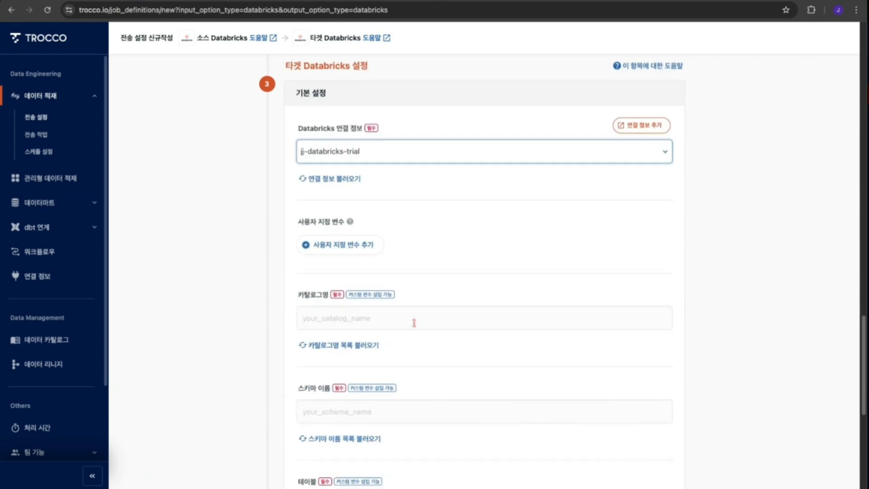
{"action": "left_click", "coordinate": [413, 321]}
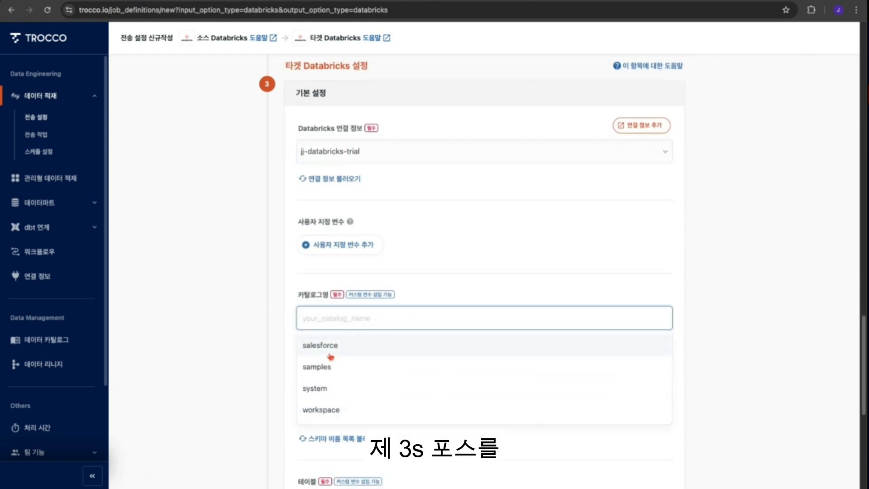
{"action": "left_click", "coordinate": [329, 349]}
{"action": "left_click", "coordinate": [375, 411]}
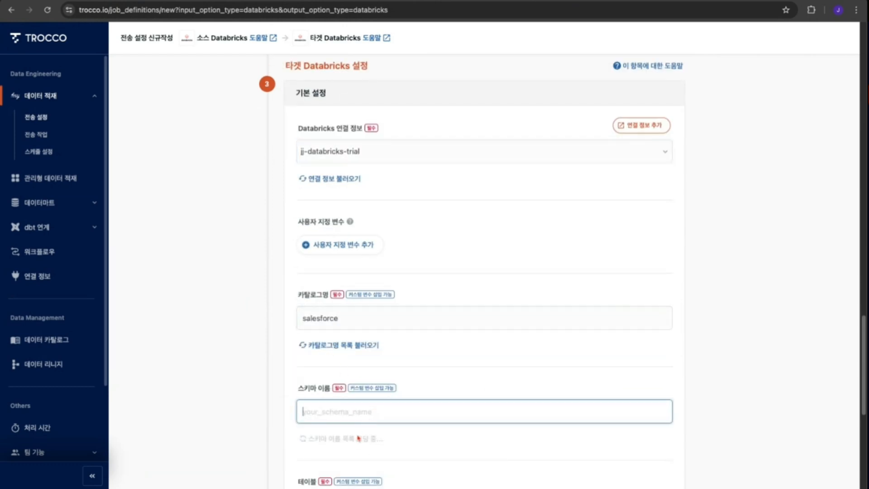
{"action": "left_click", "coordinate": [324, 440]}
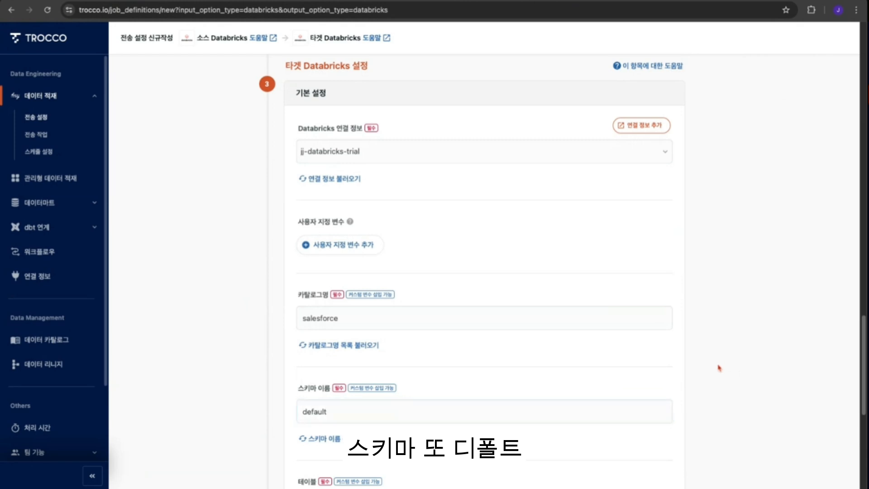
- Set the target table name to f_sf_acct_oppty-1
{"action": "scroll", "coordinate": [717, 366], "scroll_direction": "down", "scroll_amount": 4}
{"action": "left_click", "coordinate": [364, 321]}
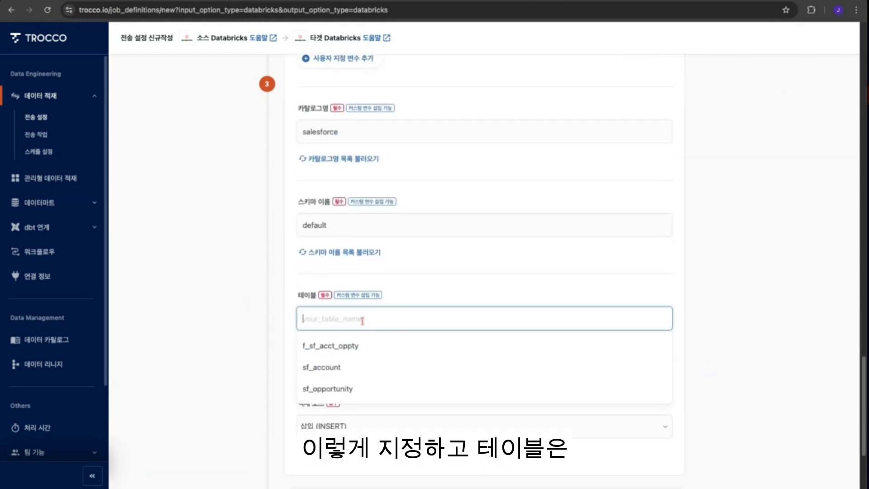
{"action": "left_click", "coordinate": [352, 346]}
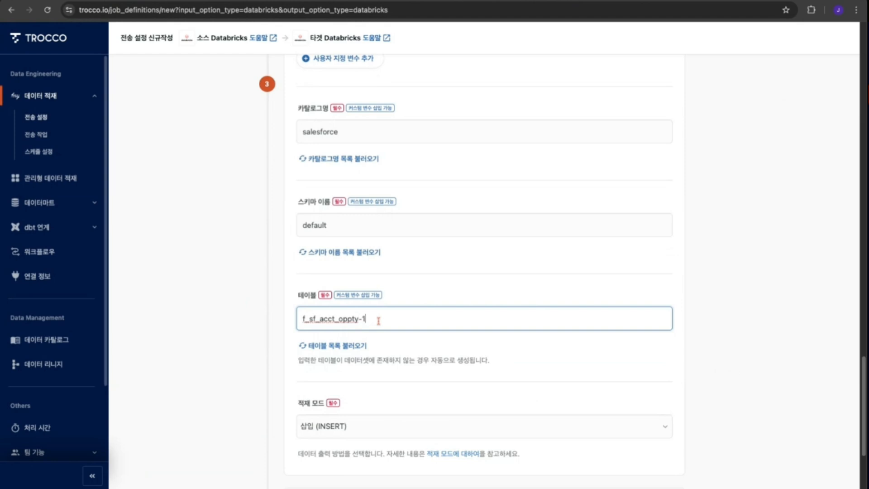
{"action": "left_click", "coordinate": [769, 356]}
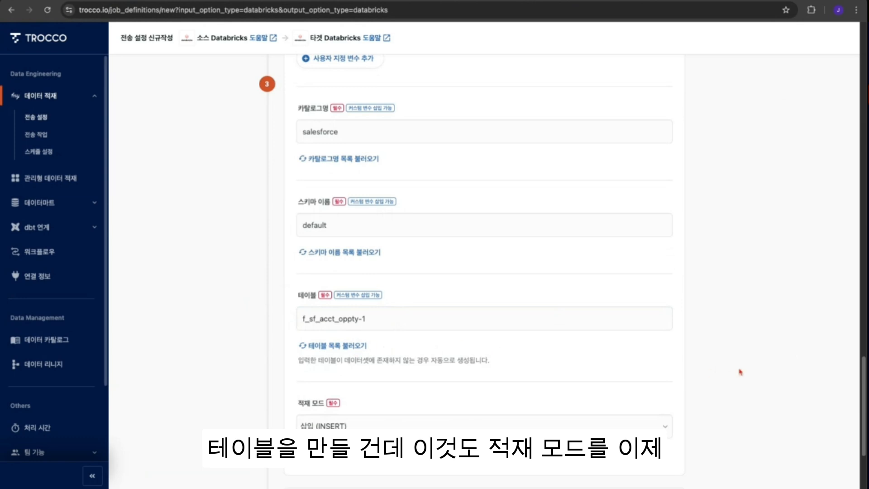
- Set the target load mode to 전체 교체 (REPLACE)
{"action": "left_click", "coordinate": [620, 421]}
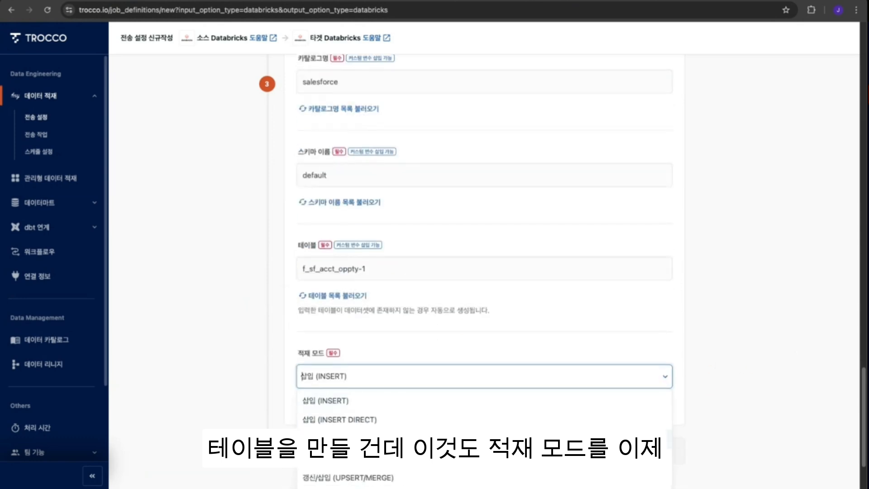
{"action": "left_click", "coordinate": [339, 438]}
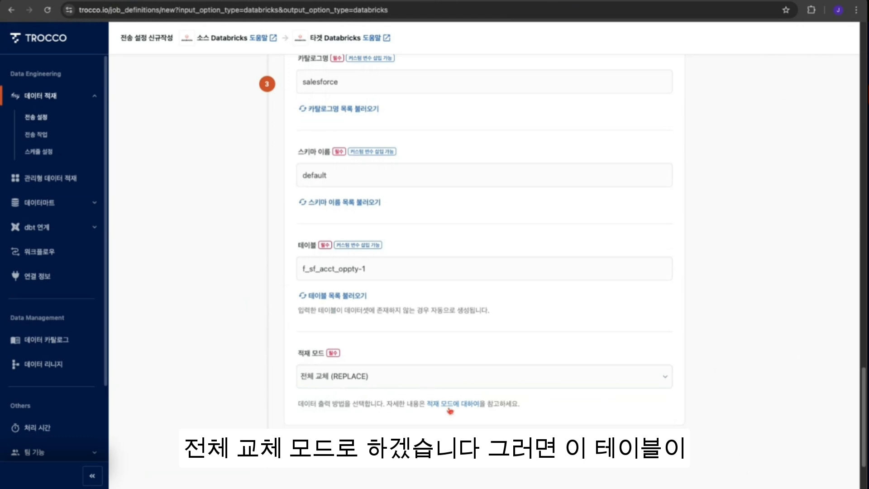
{"action": "triple_click", "coordinate": [389, 268]}
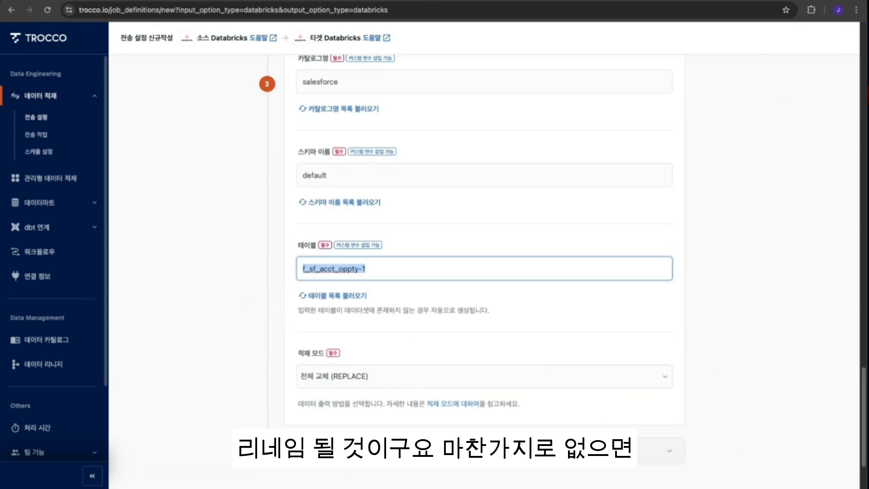
{"action": "left_click", "coordinate": [428, 271]}
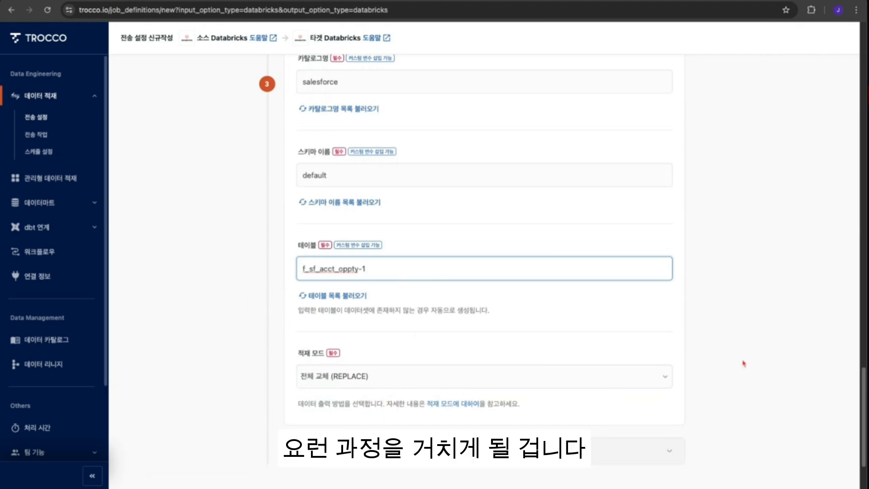
{"action": "left_click", "coordinate": [760, 394]}
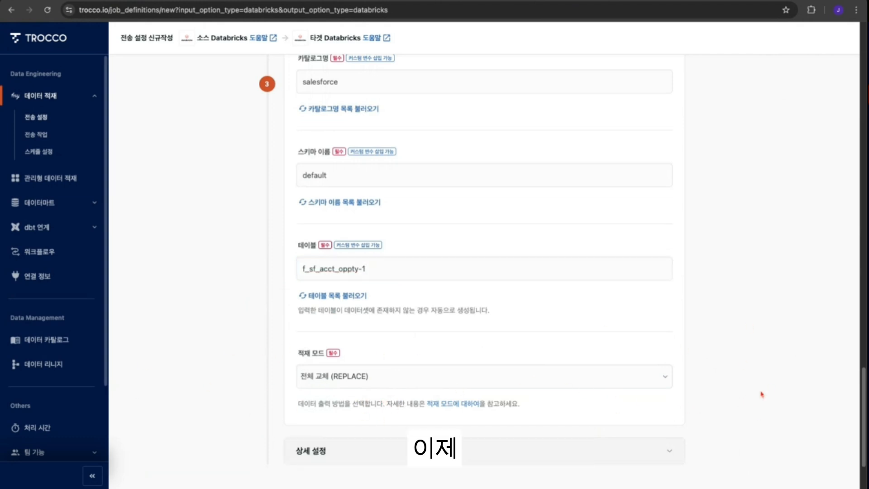
- Proceed to the data preview and advanced settings step of the transfer setup
{"action": "scroll", "coordinate": [763, 393], "scroll_direction": "down", "scroll_amount": 3}
{"action": "left_click", "coordinate": [813, 463]}
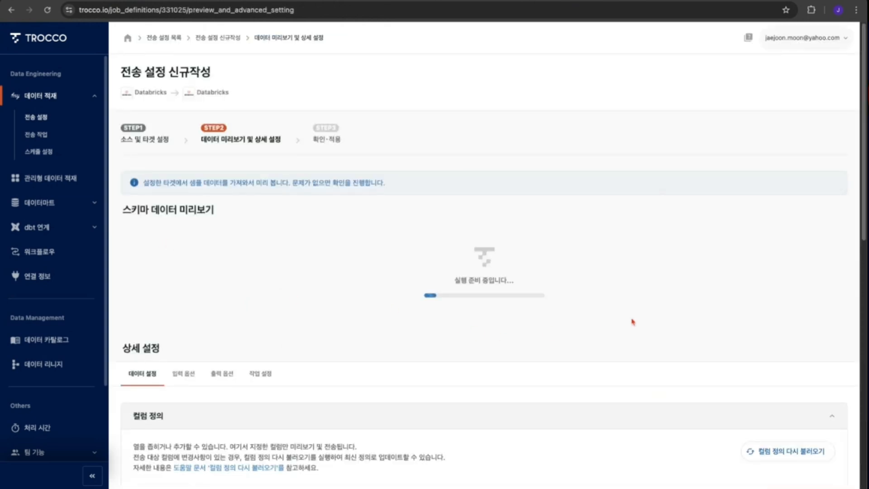
- Browse the column definition and advanced settings sections on the preview page
{"action": "scroll", "coordinate": [632, 322], "scroll_direction": "down", "scroll_amount": 2}
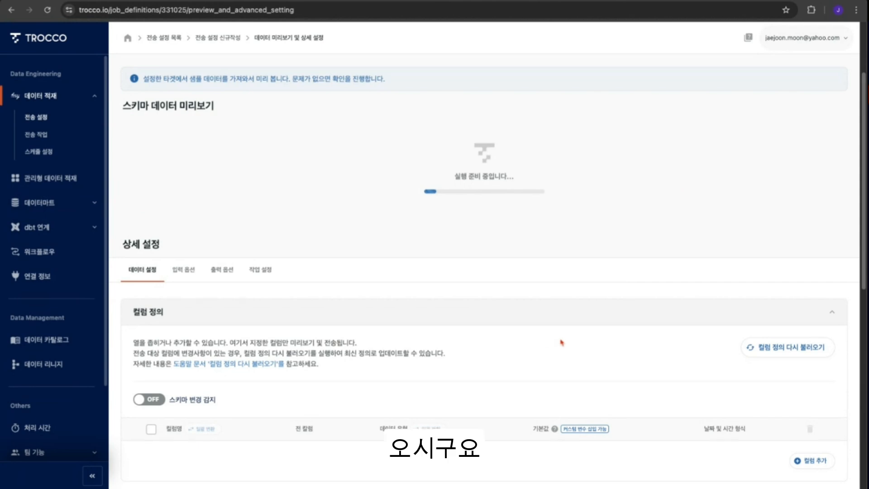
{"action": "scroll", "coordinate": [559, 343], "scroll_direction": "down", "scroll_amount": 1}
{"action": "scroll", "coordinate": [559, 343], "scroll_direction": "down", "scroll_amount": 1}
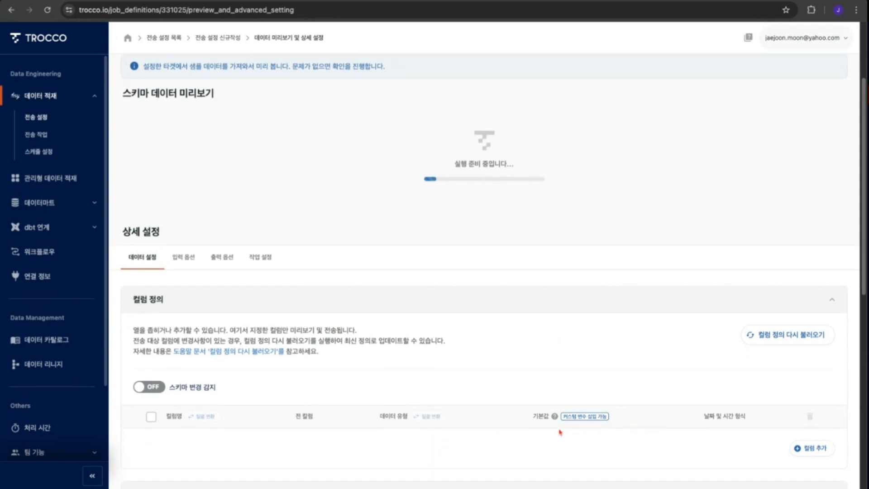
{"action": "scroll", "coordinate": [493, 362], "scroll_direction": "down", "scroll_amount": 5}
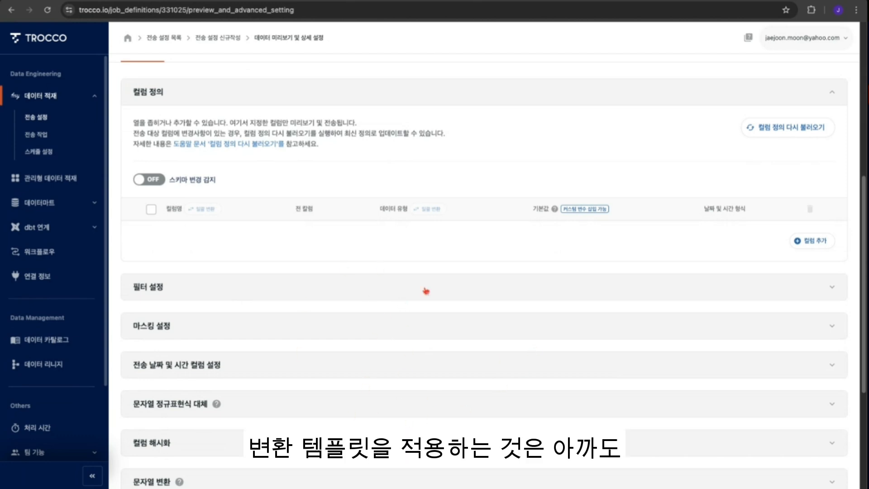
{"action": "scroll", "coordinate": [484, 272], "scroll_direction": "down", "scroll_amount": 5}
{"action": "scroll", "coordinate": [461, 416], "scroll_direction": "up", "scroll_amount": 7}
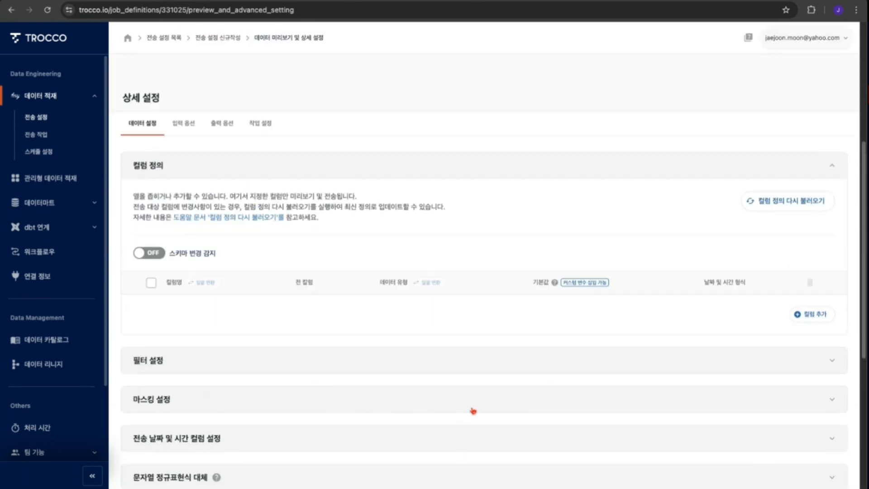
{"action": "scroll", "coordinate": [476, 408], "scroll_direction": "up", "scroll_amount": 4}
{"action": "scroll", "coordinate": [476, 408], "scroll_direction": "down", "scroll_amount": 10}
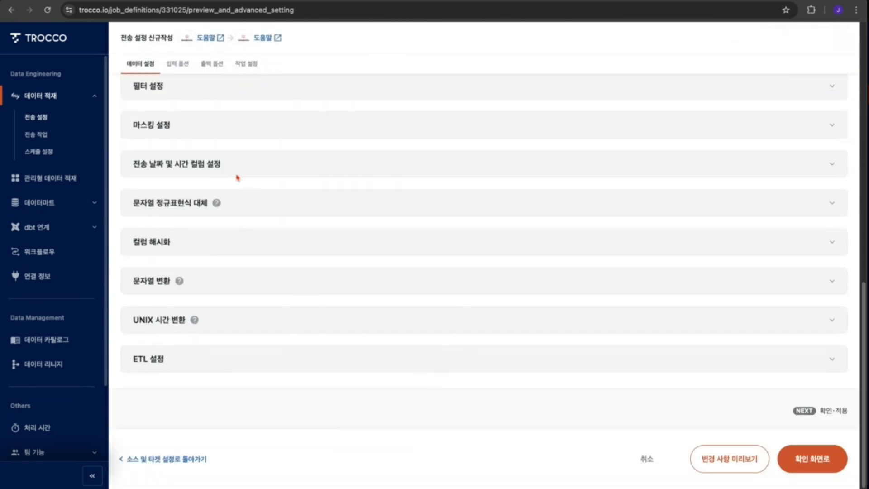
- Open the transfer date and time column settings and enable adding a transfer timestamp column named time
{"action": "left_click", "coordinate": [197, 171]}
{"action": "left_click", "coordinate": [164, 238]}
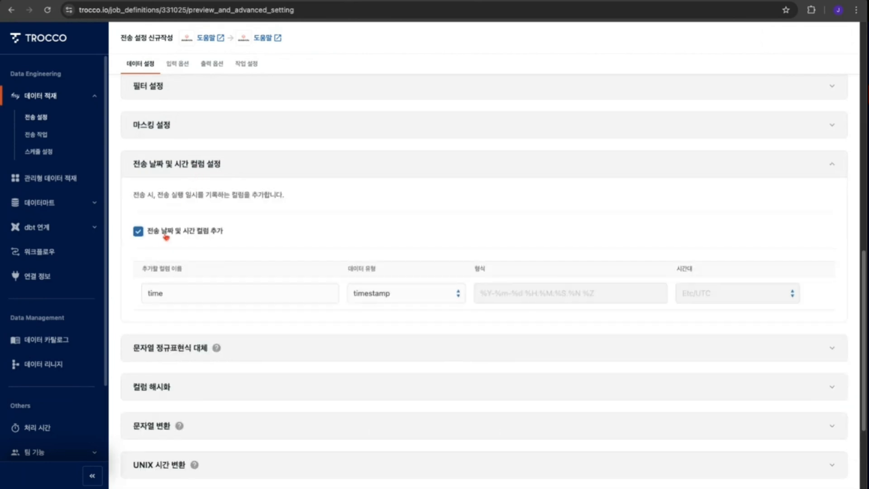
{"action": "double_click", "coordinate": [184, 295]}
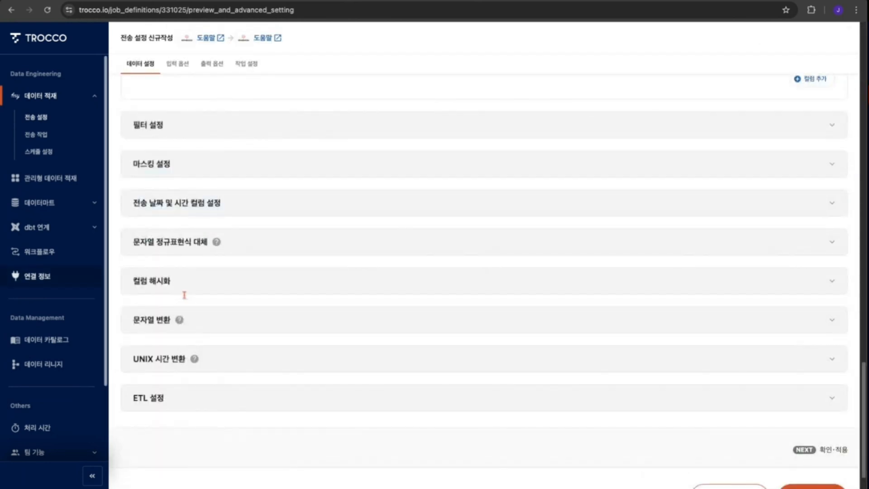
- Review the schema data preview table and the column definitions on the preview page
{"action": "scroll", "coordinate": [253, 264], "scroll_direction": "down", "scroll_amount": 2}
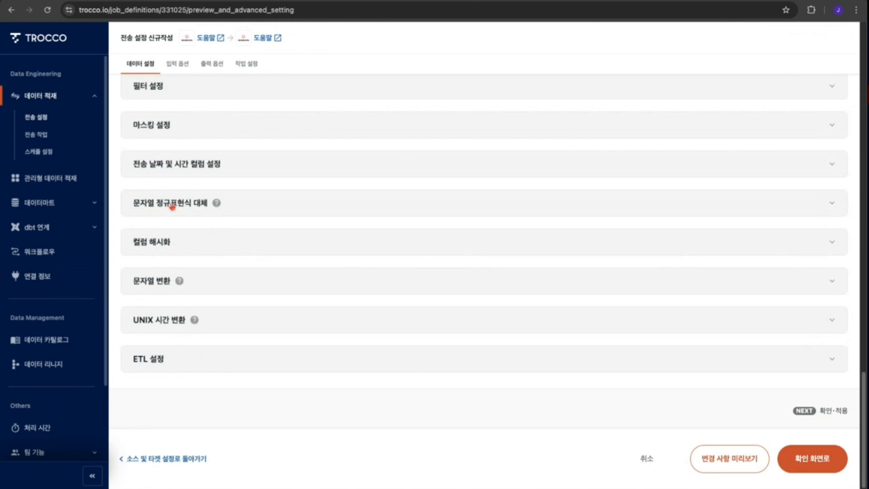
{"action": "scroll", "coordinate": [309, 214], "scroll_direction": "up", "scroll_amount": 20}
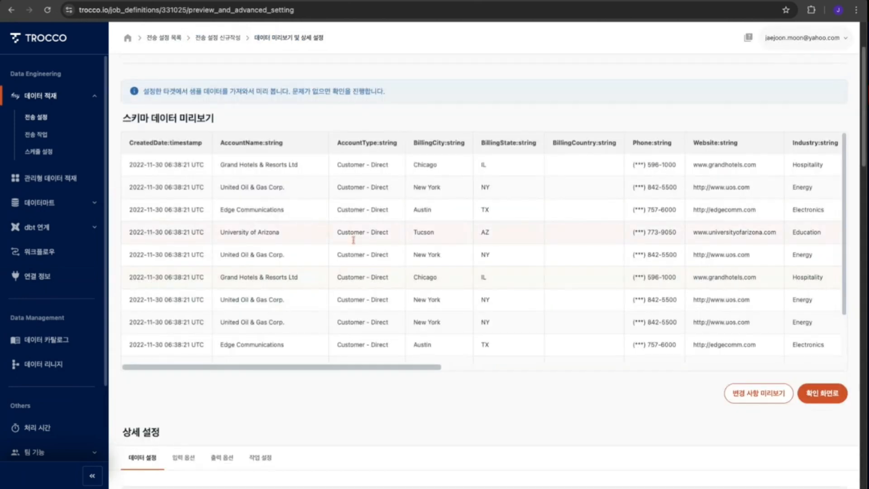
{"action": "scroll", "coordinate": [448, 317], "scroll_direction": "down", "scroll_amount": 10}
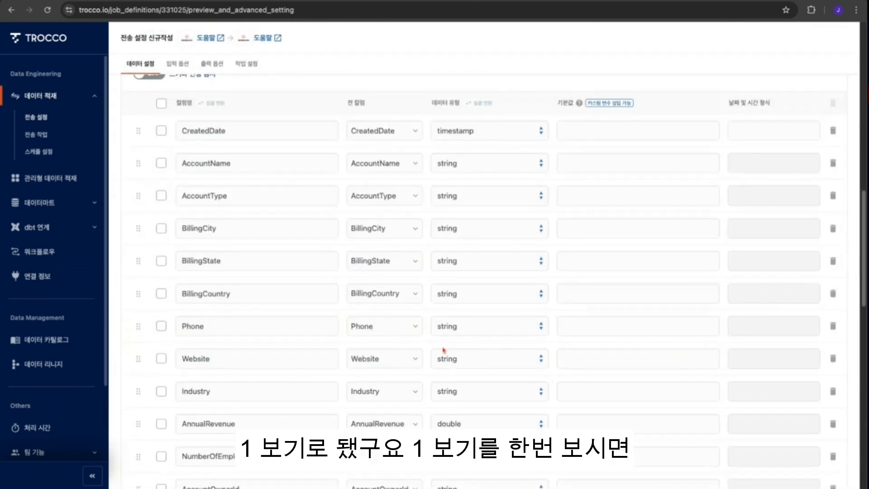
{"action": "scroll", "coordinate": [443, 350], "scroll_direction": "down", "scroll_amount": 8}
{"action": "scroll", "coordinate": [423, 328], "scroll_direction": "up", "scroll_amount": 20}
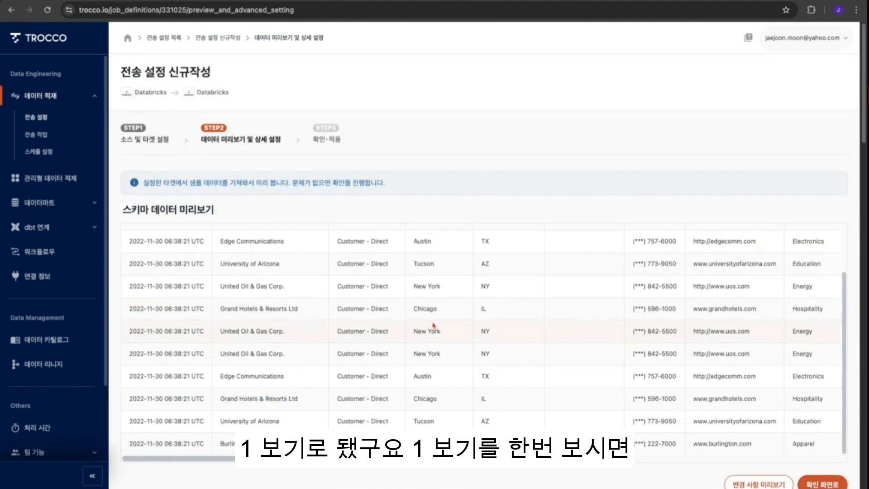
{"action": "scroll", "coordinate": [434, 327], "scroll_direction": "down", "scroll_amount": 1}
{"action": "scroll", "coordinate": [375, 441], "scroll_direction": "right", "scroll_amount": 10}
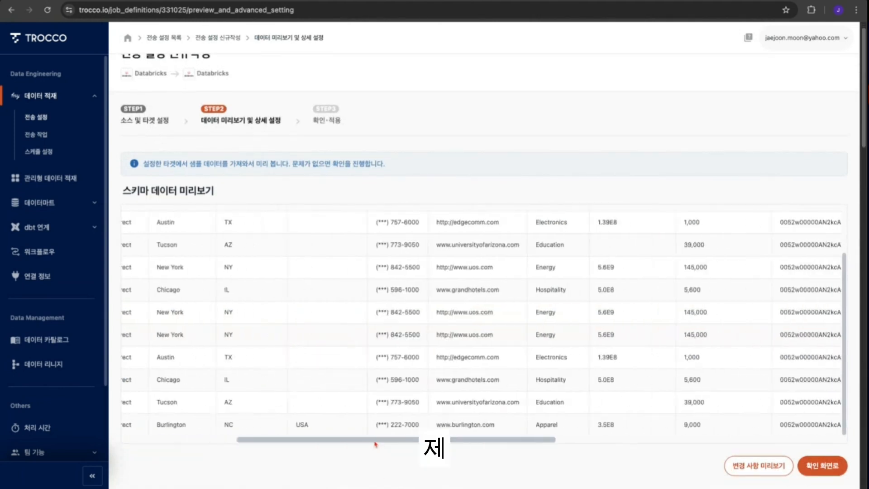
{"action": "scroll", "coordinate": [686, 361], "scroll_direction": "down", "scroll_amount": 5}
{"action": "scroll", "coordinate": [685, 362], "scroll_direction": "up", "scroll_amount": 5}
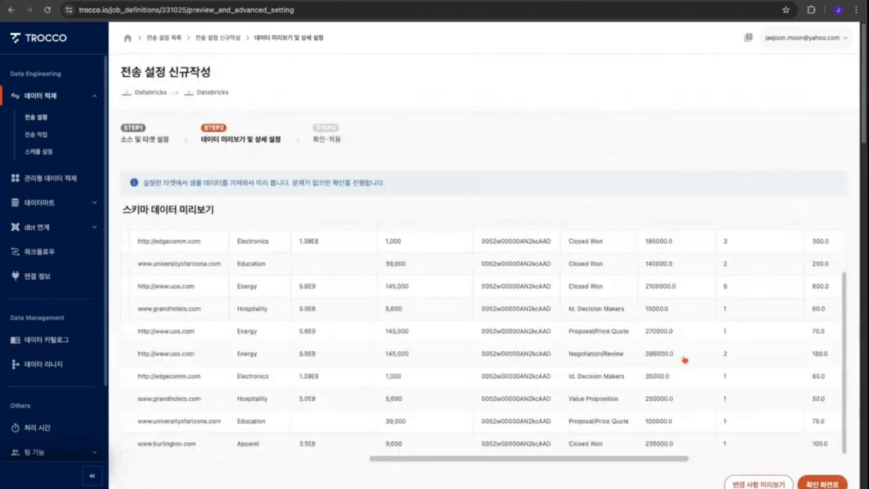
{"action": "scroll", "coordinate": [736, 285], "scroll_direction": "down", "scroll_amount": 1}
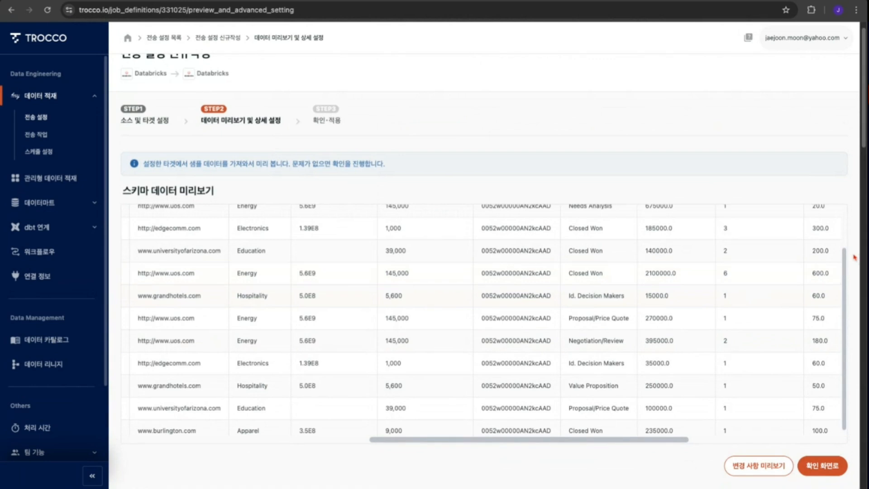
{"action": "scroll", "coordinate": [843, 258], "scroll_direction": "up", "scroll_amount": 2}
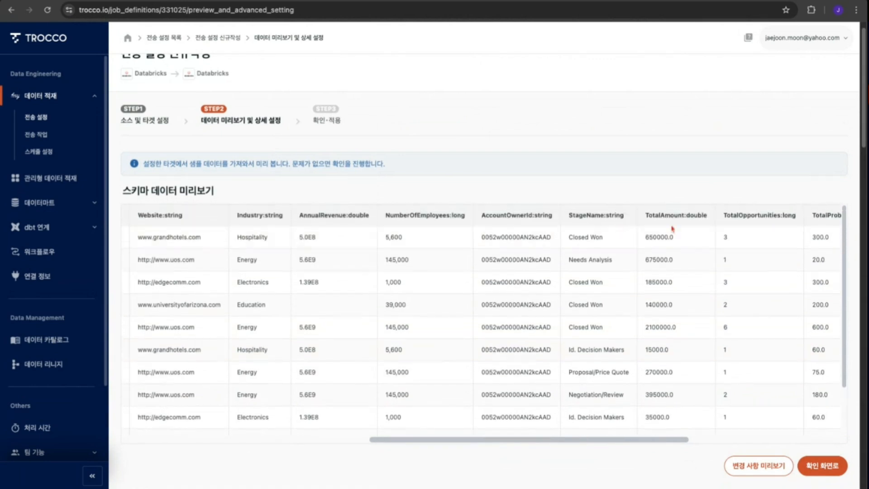
{"action": "scroll", "coordinate": [614, 442], "scroll_direction": "right", "scroll_amount": 7}
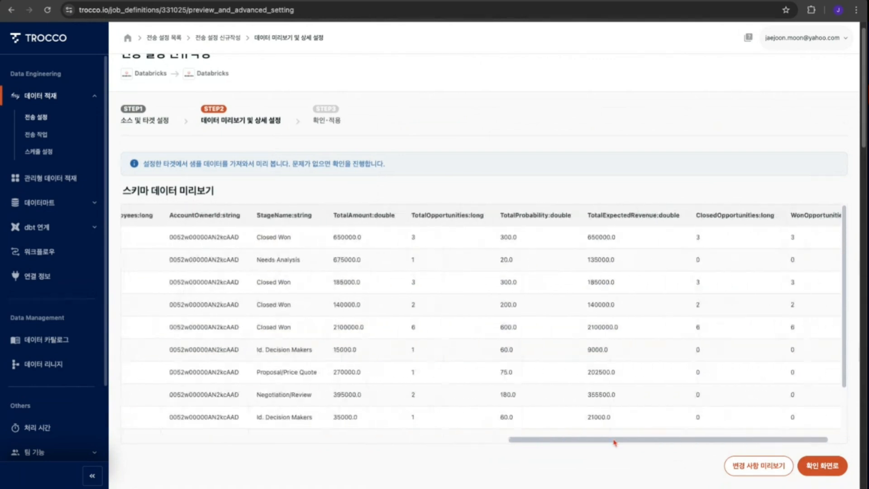
{"action": "scroll", "coordinate": [614, 442], "scroll_direction": "left", "scroll_amount": 7}
{"action": "scroll", "coordinate": [614, 442], "scroll_direction": "right", "scroll_amount": 6}
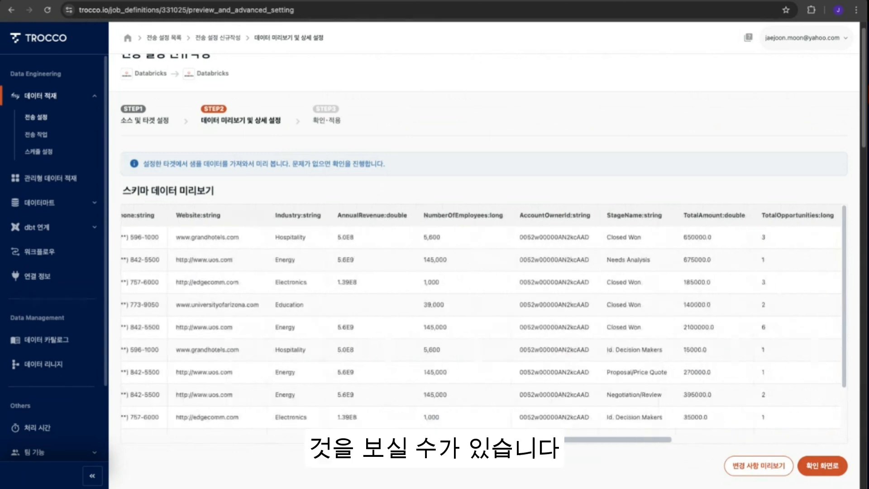
{"action": "scroll", "coordinate": [443, 317], "scroll_direction": "left", "scroll_amount": 10}
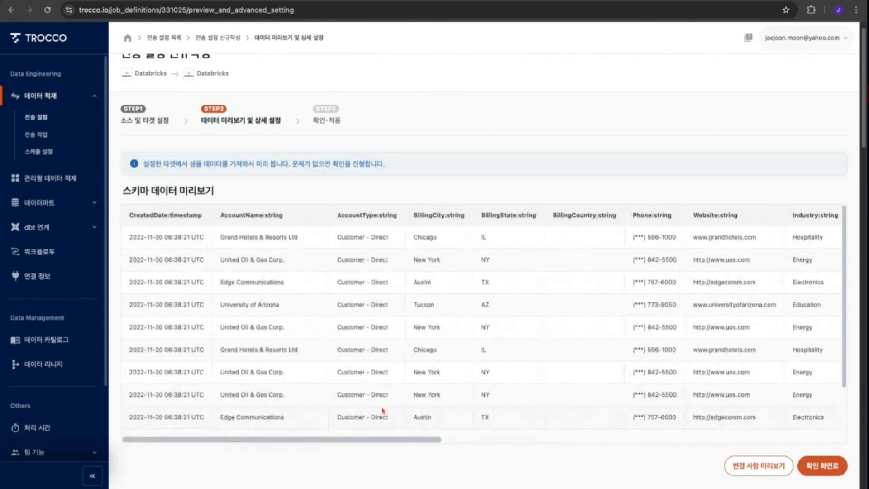
{"action": "scroll", "coordinate": [442, 279], "scroll_direction": "down", "scroll_amount": 2}
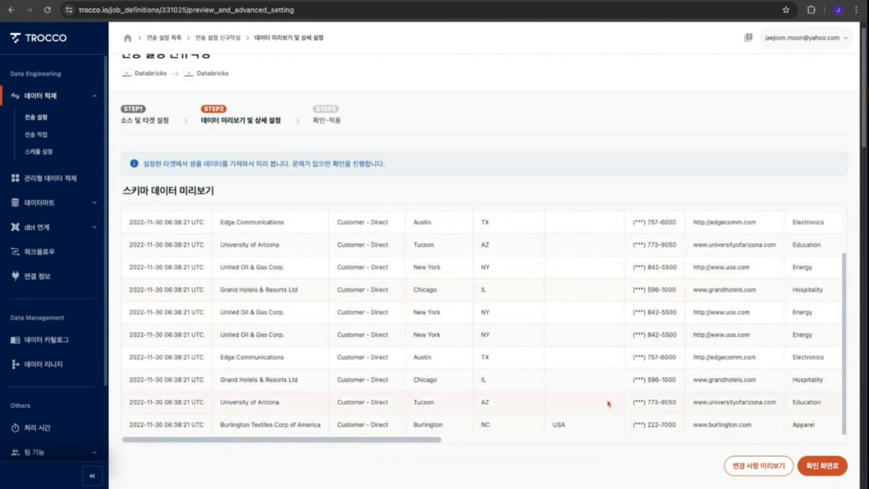
{"action": "scroll", "coordinate": [784, 337], "scroll_direction": "down", "scroll_amount": 7}
{"action": "scroll", "coordinate": [463, 304], "scroll_direction": "down", "scroll_amount": 13}
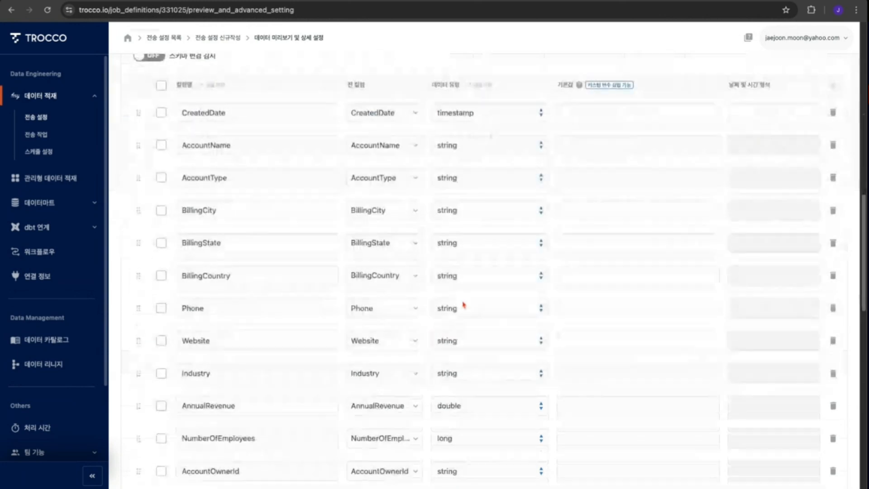
{"action": "scroll", "coordinate": [363, 389], "scroll_direction": "down", "scroll_amount": 8}
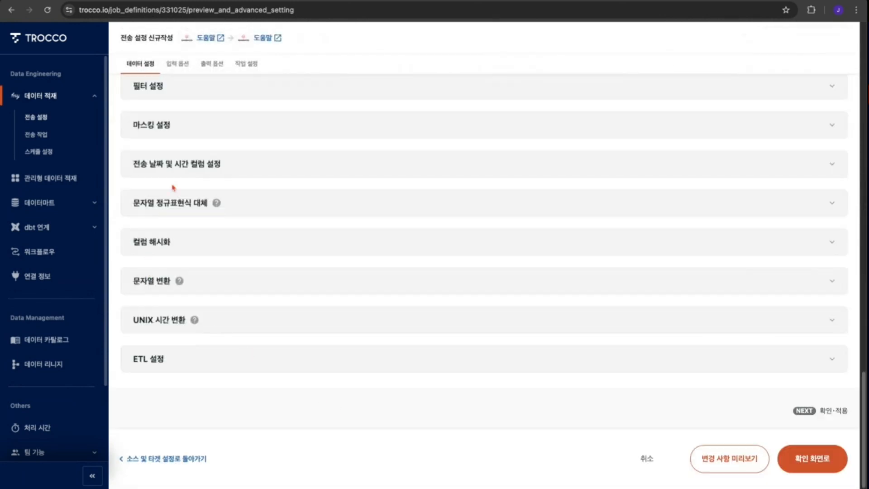
- Open the transfer date and time column settings, enable the added timestamp column, and name it Created
{"action": "left_click", "coordinate": [196, 166]}
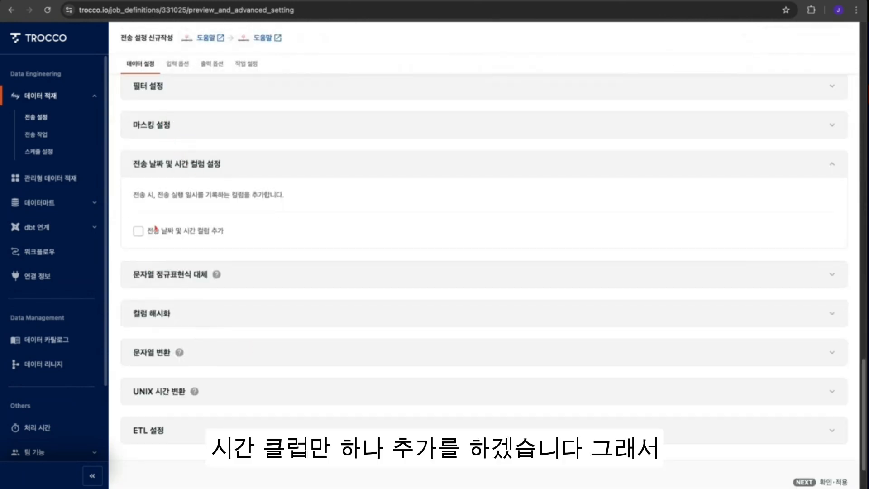
{"action": "left_click", "coordinate": [139, 232]}
{"action": "double_click", "coordinate": [174, 296]}
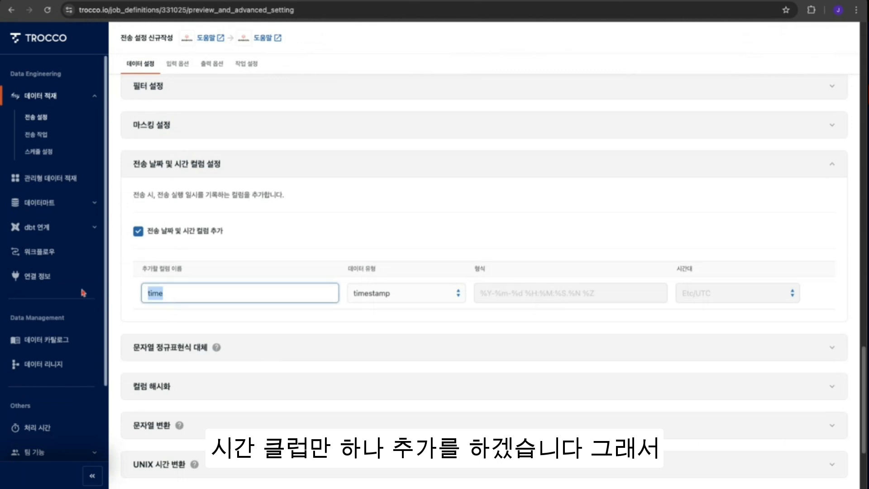
{"action": "type", "text": "created"}
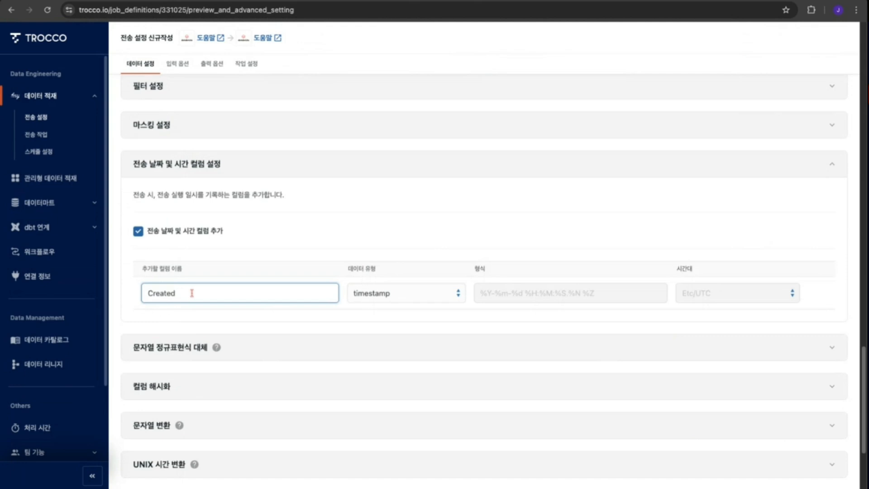
- Scroll through the column definitions to check for an existing Created column
{"action": "scroll", "coordinate": [831, 272], "scroll_direction": "up", "scroll_amount": 15}
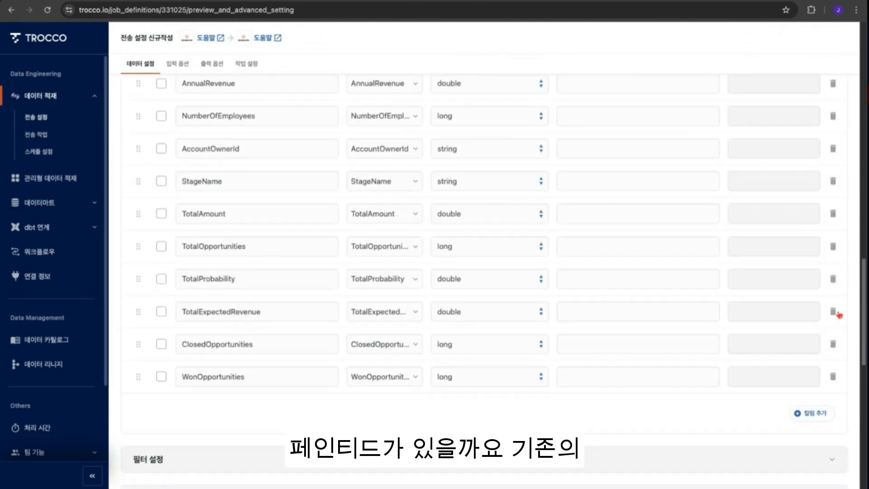
{"action": "scroll", "coordinate": [836, 312], "scroll_direction": "up", "scroll_amount": 5}
{"action": "scroll", "coordinate": [835, 312], "scroll_direction": "down", "scroll_amount": 8}
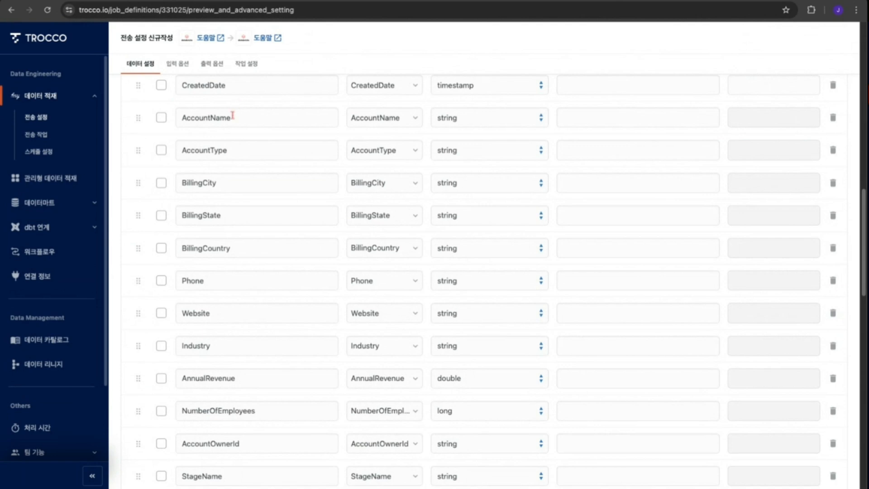
{"action": "scroll", "coordinate": [233, 115], "scroll_direction": "down", "scroll_amount": 6}
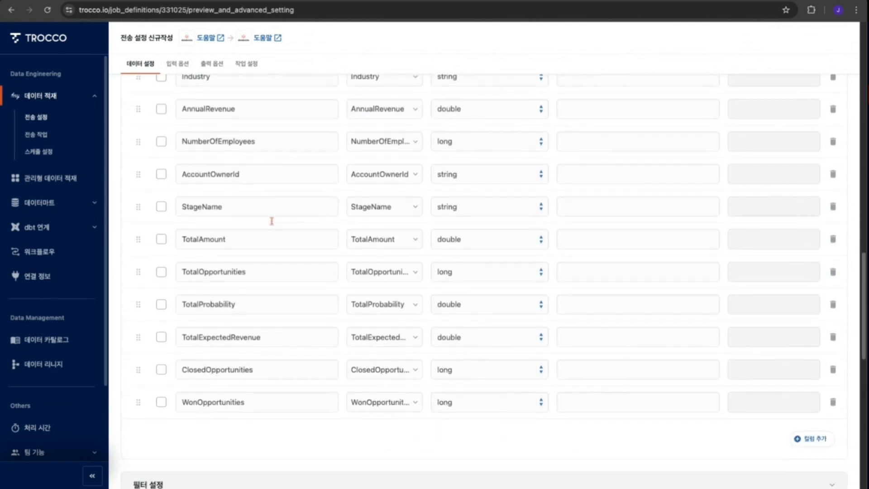
{"action": "scroll", "coordinate": [271, 221], "scroll_direction": "up", "scroll_amount": 9}
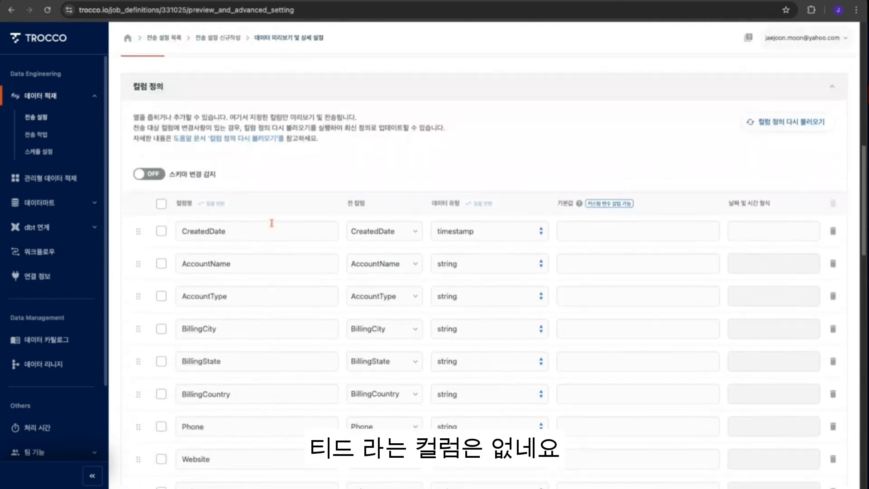
{"action": "scroll", "coordinate": [596, 163], "scroll_direction": "down", "scroll_amount": 15}
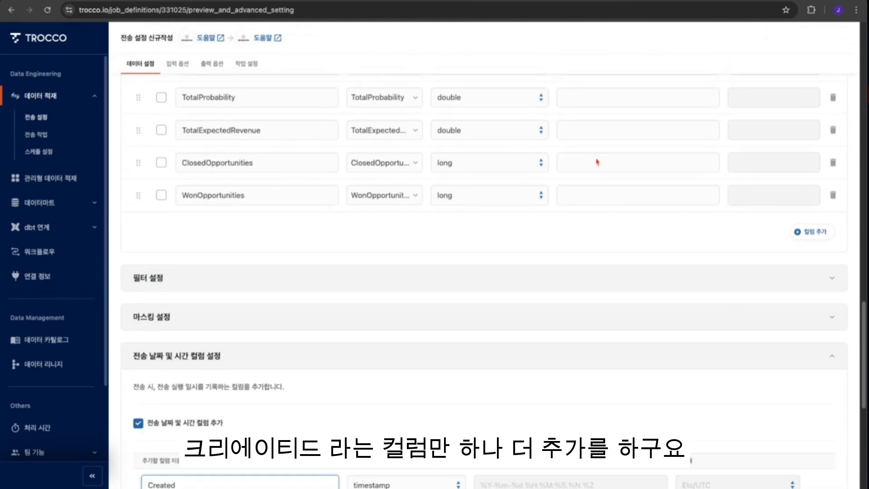
{"action": "scroll", "coordinate": [573, 392], "scroll_direction": "down", "scroll_amount": 3}
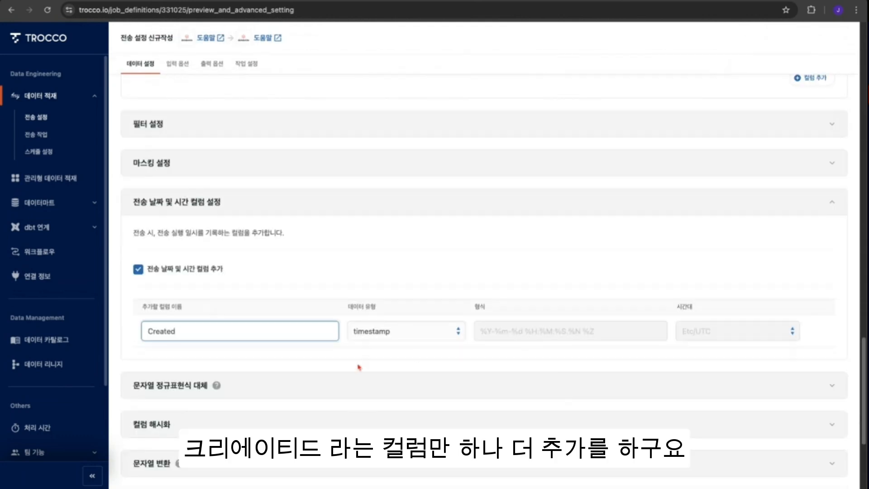
{"action": "scroll", "coordinate": [359, 367], "scroll_direction": "down", "scroll_amount": 4}
{"action": "scroll", "coordinate": [658, 424], "scroll_direction": "down", "scroll_amount": 1}
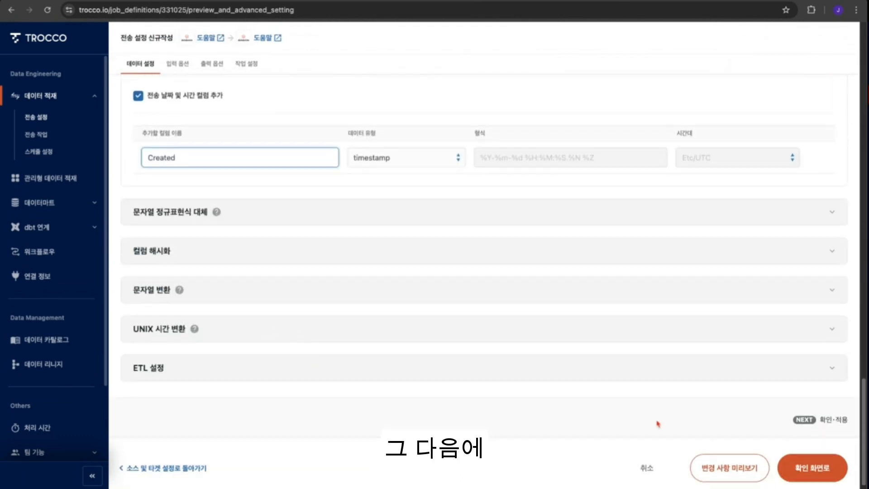
- Proceed to the confirmation step and review the generated YAML transfer settings
{"action": "left_click", "coordinate": [813, 465]}
{"action": "scroll", "coordinate": [363, 381], "scroll_direction": "down", "scroll_amount": 5}
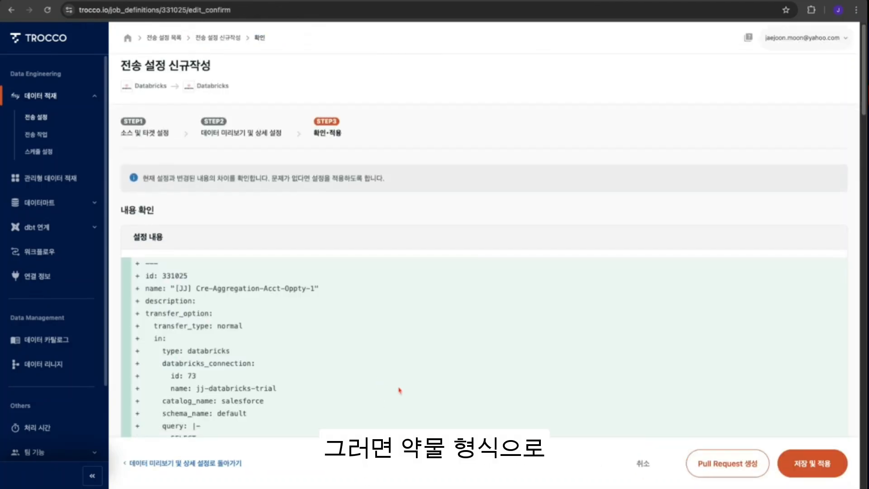
{"action": "scroll", "coordinate": [344, 373], "scroll_direction": "down", "scroll_amount": 15}
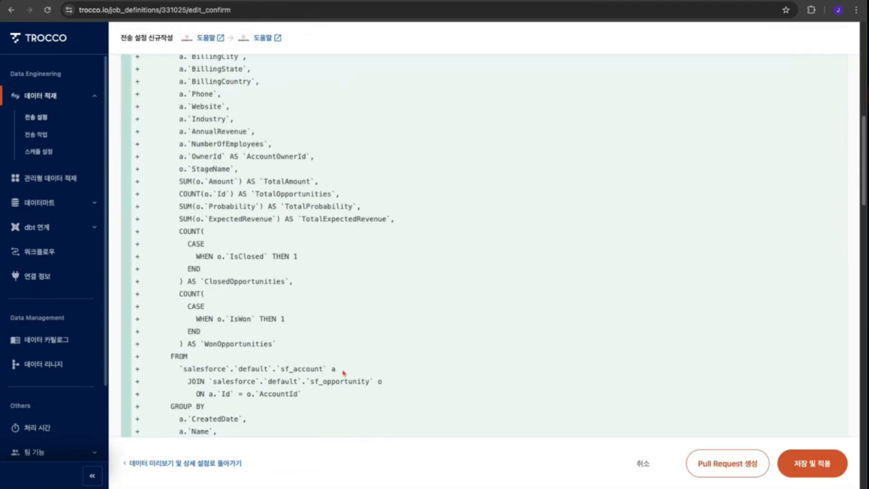
{"action": "scroll", "coordinate": [345, 374], "scroll_direction": "down", "scroll_amount": 20}
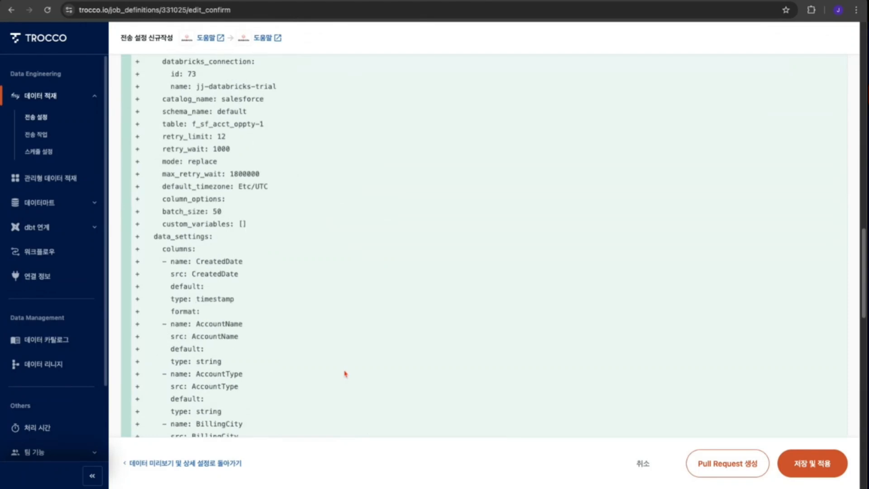
{"action": "scroll", "coordinate": [370, 365], "scroll_direction": "down", "scroll_amount": 5}
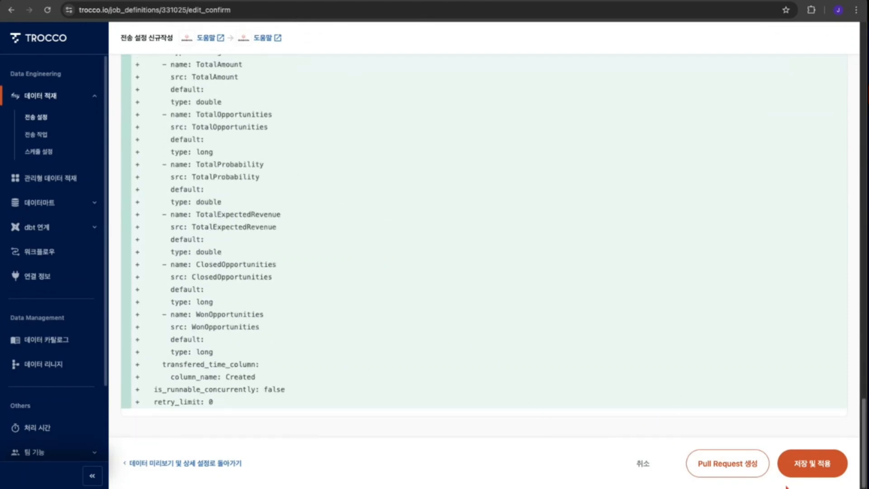
- Save and apply the new transfer configuration
{"action": "left_click", "coordinate": [813, 463]}
{"action": "left_click", "coordinate": [633, 215]}
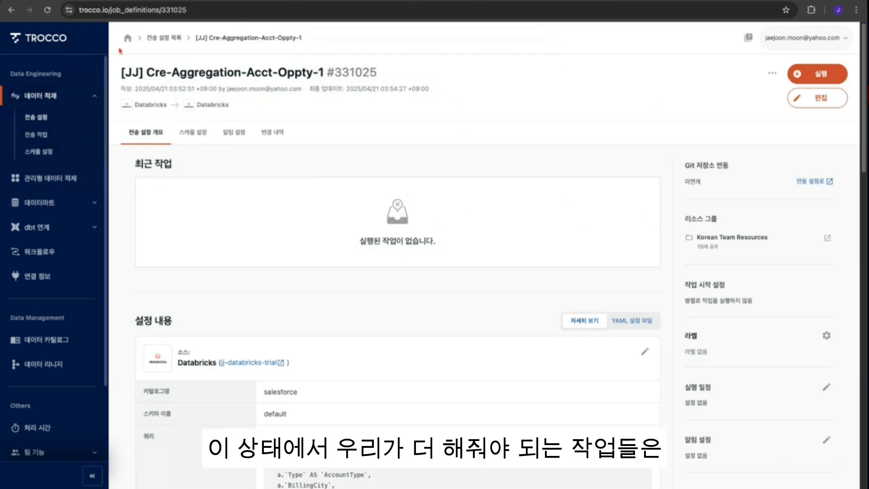
- Go to the workflow list and open the [jj] SF-DB-workflow-1 workflow
{"action": "left_click", "coordinate": [128, 38]}
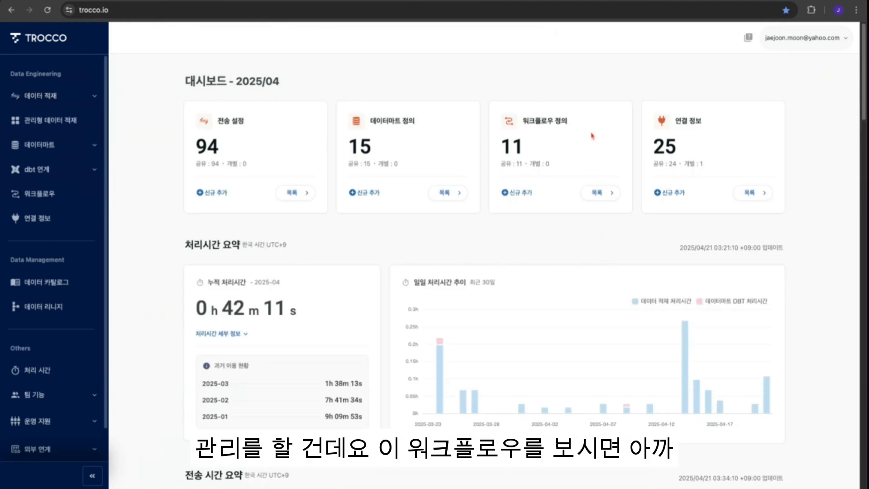
{"action": "left_click", "coordinate": [40, 193]}
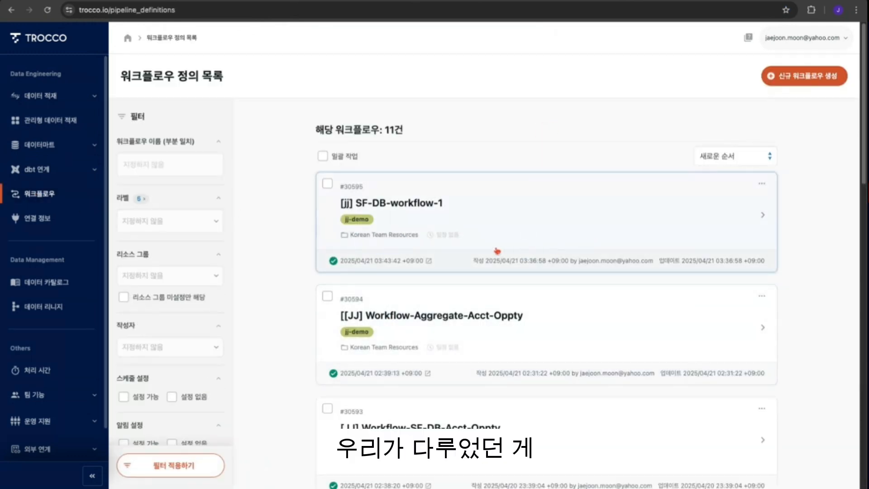
{"action": "left_click", "coordinate": [620, 206]}
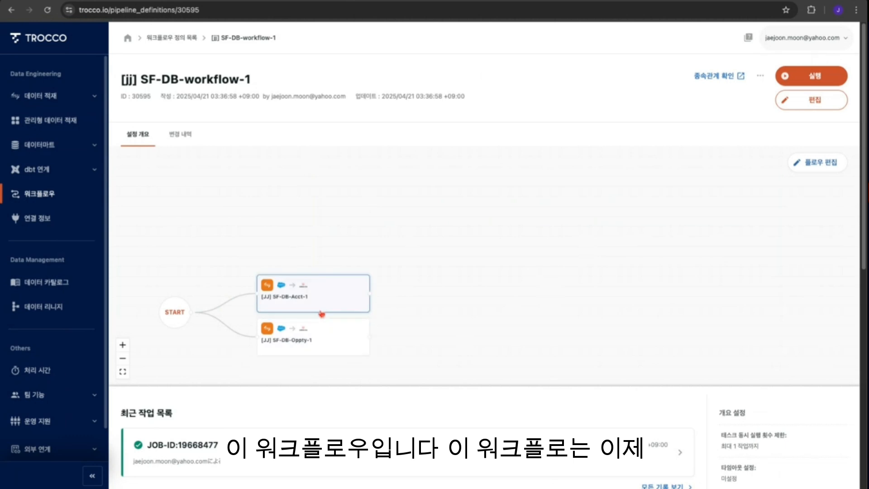
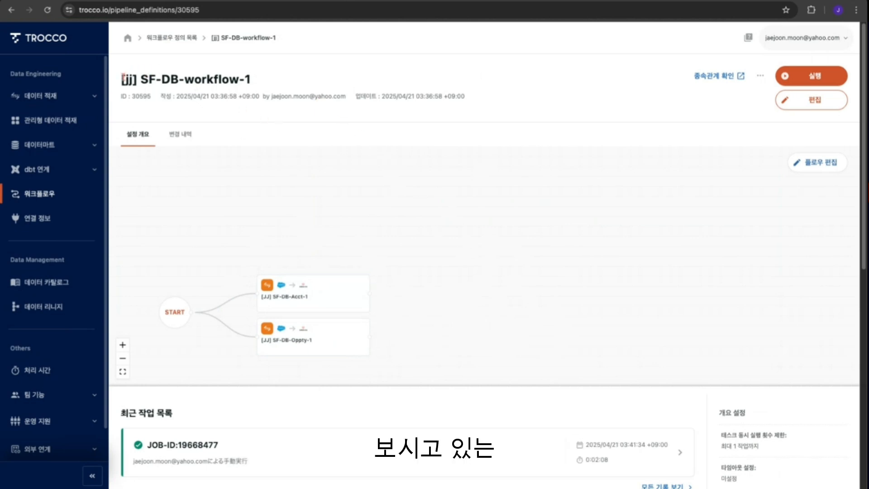
- Start creating a new workflow definition from the workflow definitions section
{"action": "left_click_drag", "start_coordinate": [245, 78], "coordinate": [470, 83]}
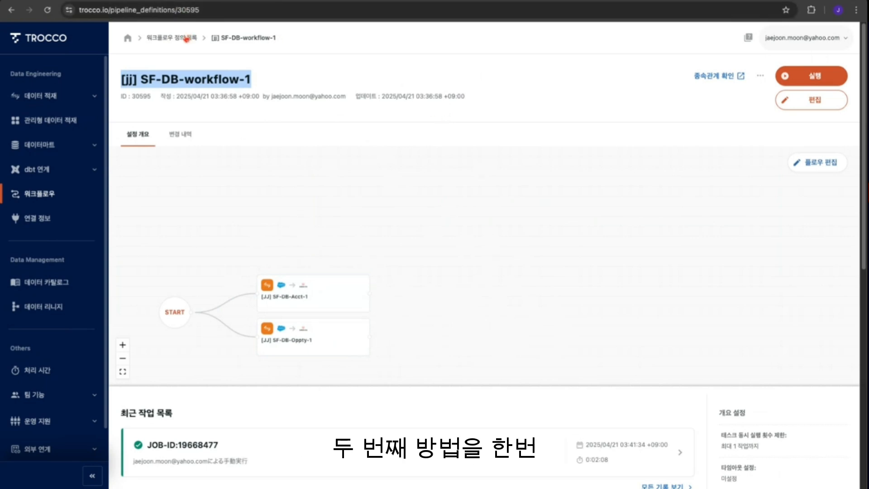
{"action": "left_click", "coordinate": [186, 39]}
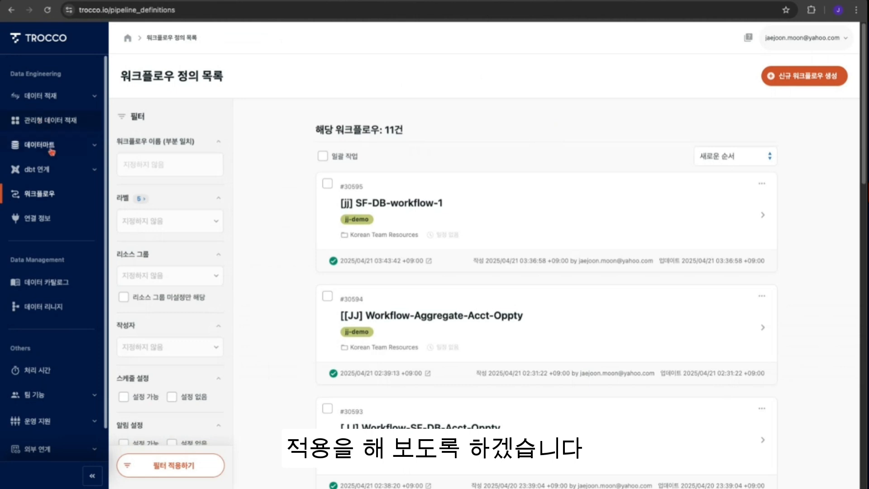
{"action": "left_click", "coordinate": [809, 78]}
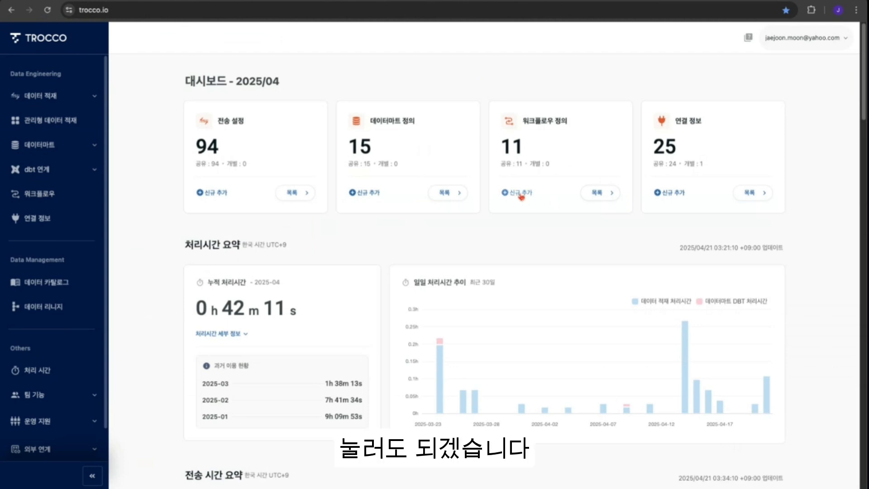
{"action": "left_click", "coordinate": [517, 192]}
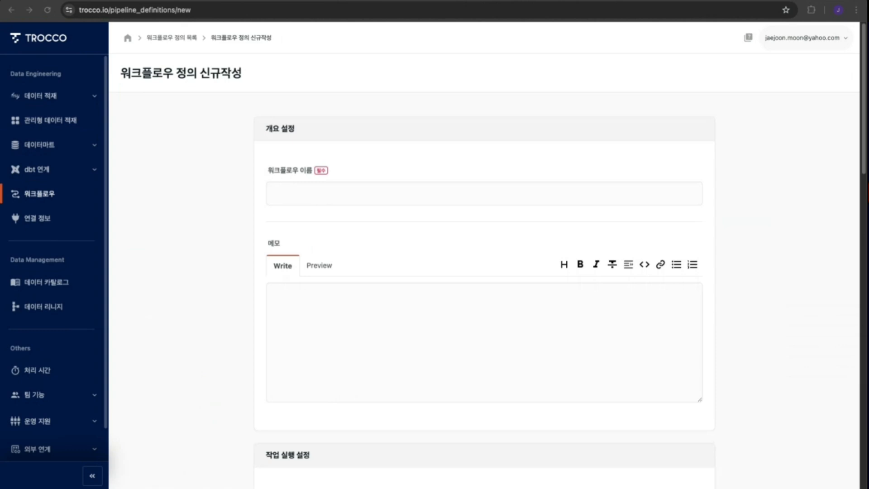
- Name the workflow [JJ] Workflow-Aggregate-Acct-Oppty-1
{"action": "left_click", "coordinate": [269, 170]}
{"action": "left_click", "coordinate": [298, 193]}
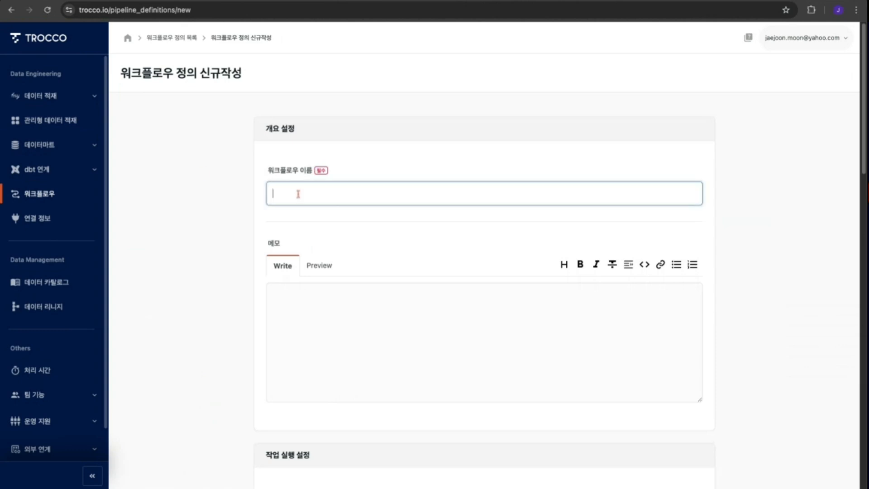
{"action": "type", "text": "[[JJ] Workflow-Aggregate-Acct-Oppty"}
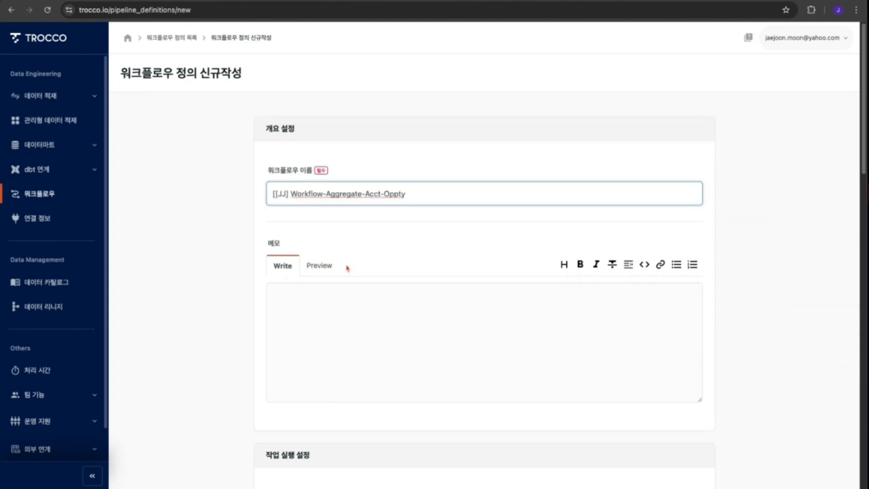
{"action": "key", "text": "Home"}
{"action": "key", "text": "Delete"}
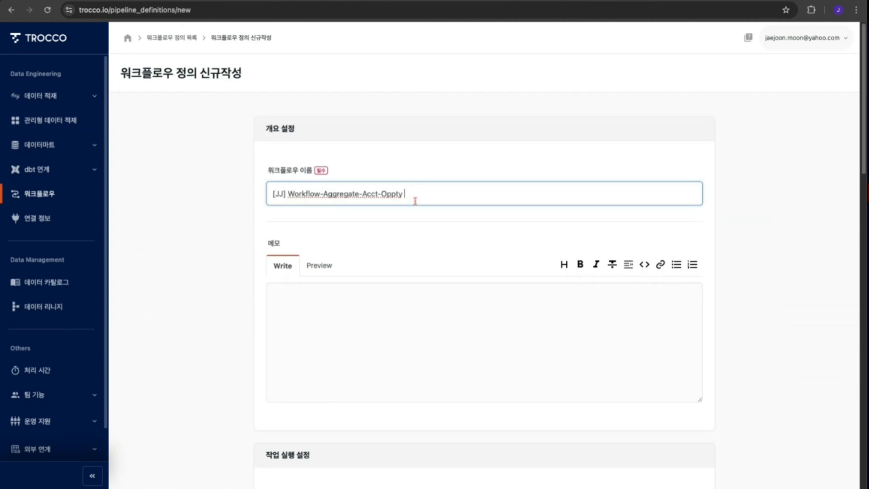
{"action": "key", "text": "End"}
{"action": "type", "text": "-1"}
{"action": "left_click", "coordinate": [202, 297]}
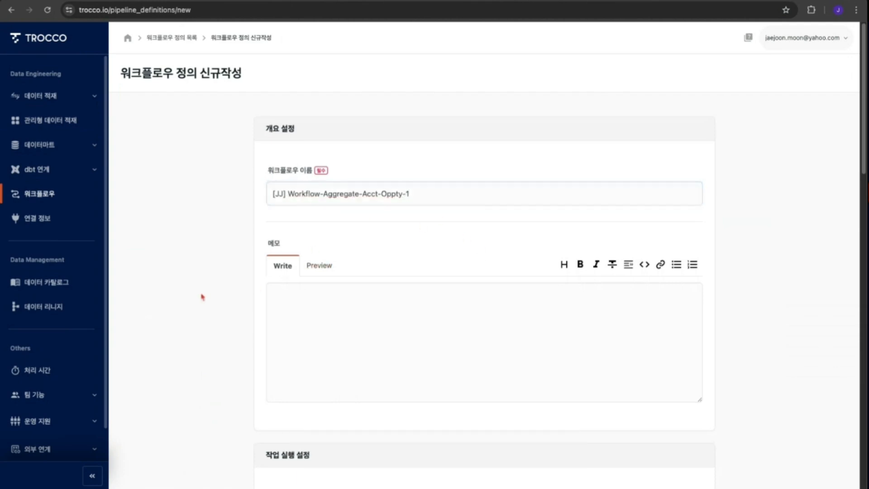
- Tag the workflow with the jj-demo label and assign it to the Korean Team Resources resource group
{"action": "scroll", "coordinate": [466, 357], "scroll_direction": "down", "scroll_amount": 3}
{"action": "scroll", "coordinate": [442, 324], "scroll_direction": "down", "scroll_amount": 2}
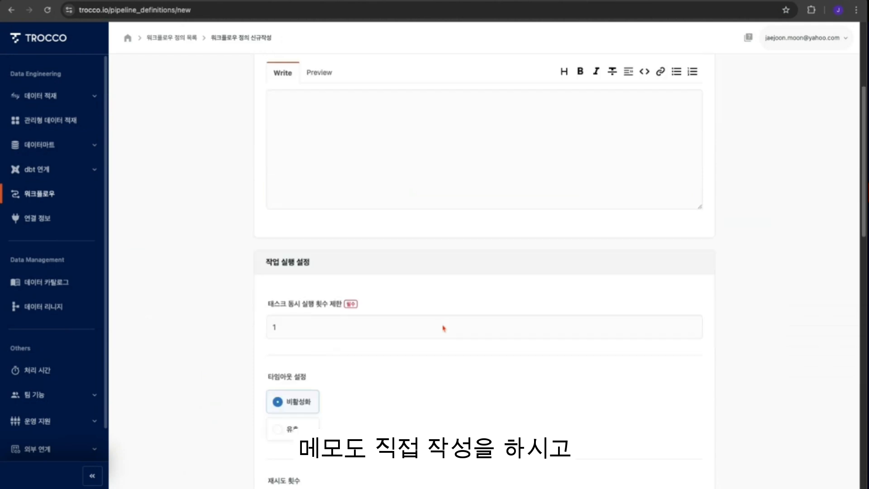
{"action": "scroll", "coordinate": [536, 369], "scroll_direction": "down", "scroll_amount": 3}
{"action": "scroll", "coordinate": [536, 370], "scroll_direction": "down", "scroll_amount": 5}
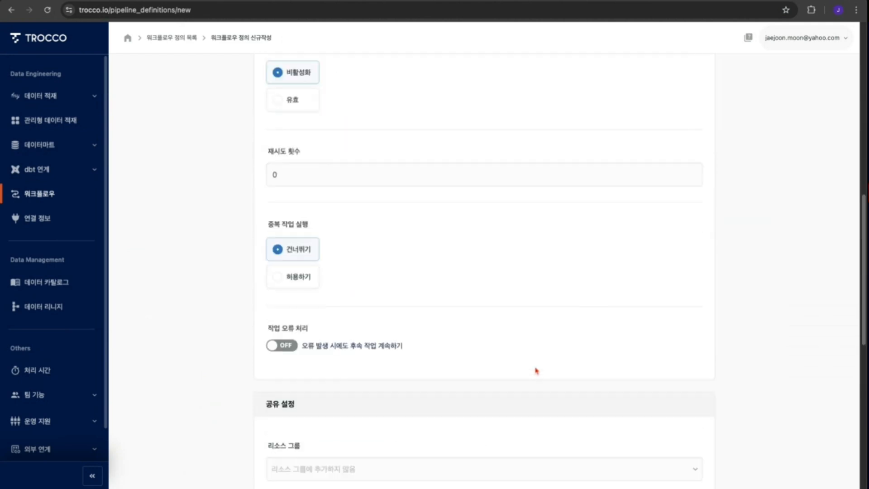
{"action": "scroll", "coordinate": [536, 370], "scroll_direction": "down", "scroll_amount": 3}
{"action": "scroll", "coordinate": [536, 371], "scroll_direction": "down", "scroll_amount": 3}
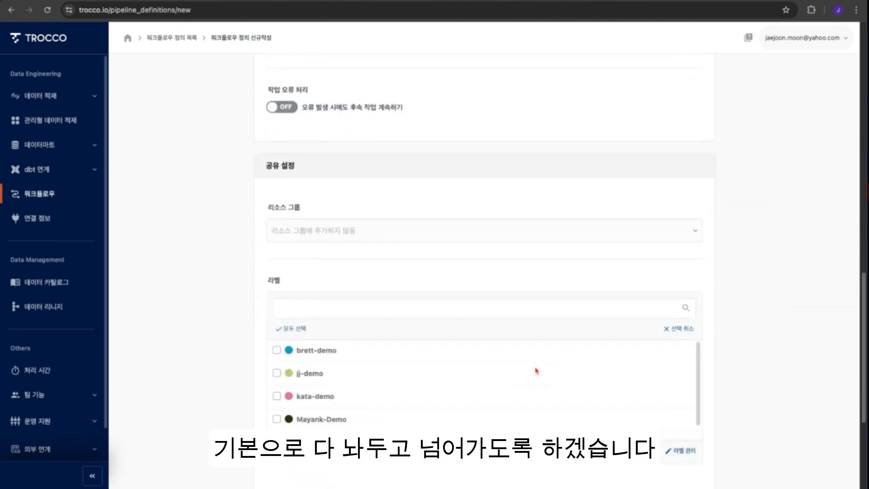
{"action": "left_click", "coordinate": [277, 373]}
{"action": "left_click", "coordinate": [452, 235]}
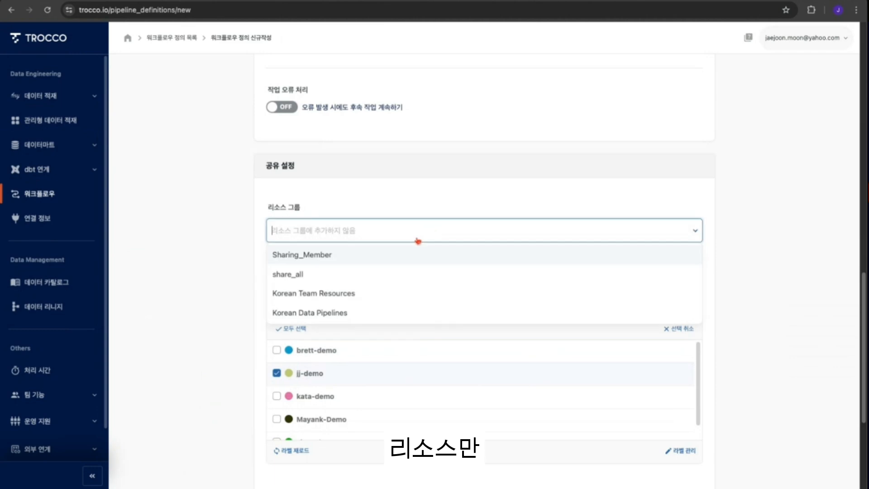
{"action": "left_click", "coordinate": [317, 296]}
{"action": "left_click", "coordinate": [782, 329]}
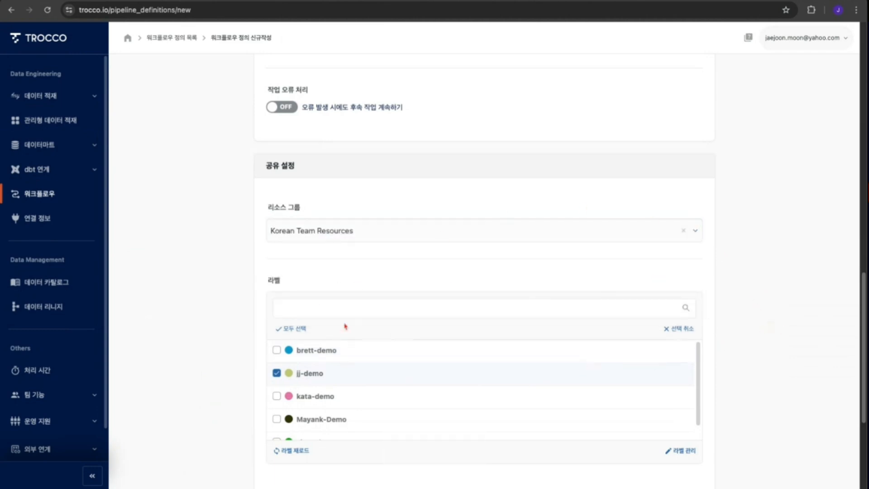
- Save the new workflow definition
{"action": "scroll", "coordinate": [804, 385], "scroll_direction": "down", "scroll_amount": 4}
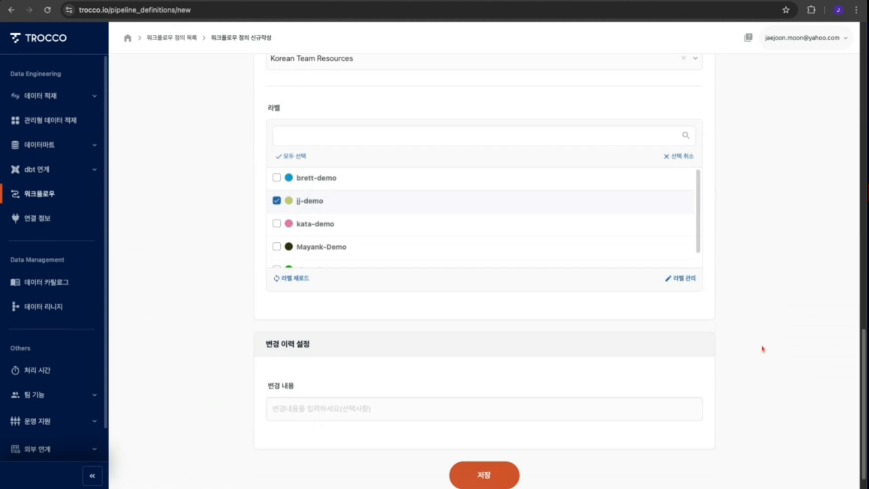
{"action": "scroll", "coordinate": [733, 332], "scroll_direction": "up", "scroll_amount": 2}
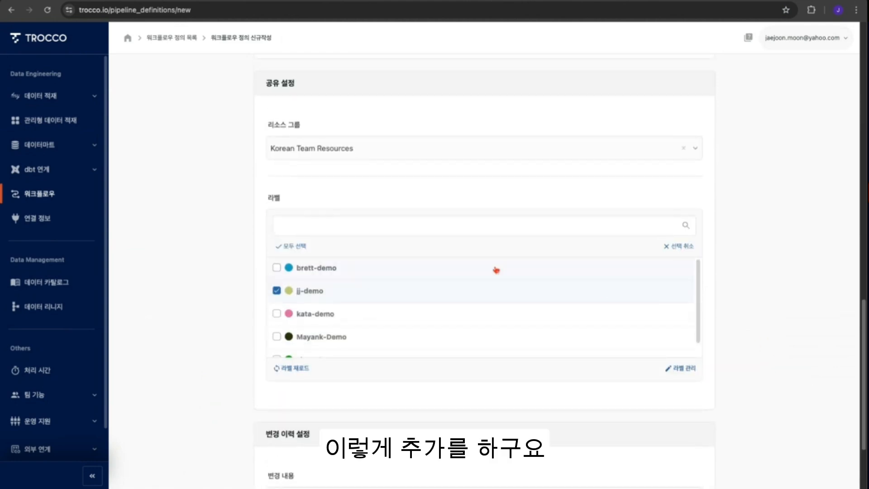
{"action": "scroll", "coordinate": [496, 269], "scroll_direction": "down", "scroll_amount": 3}
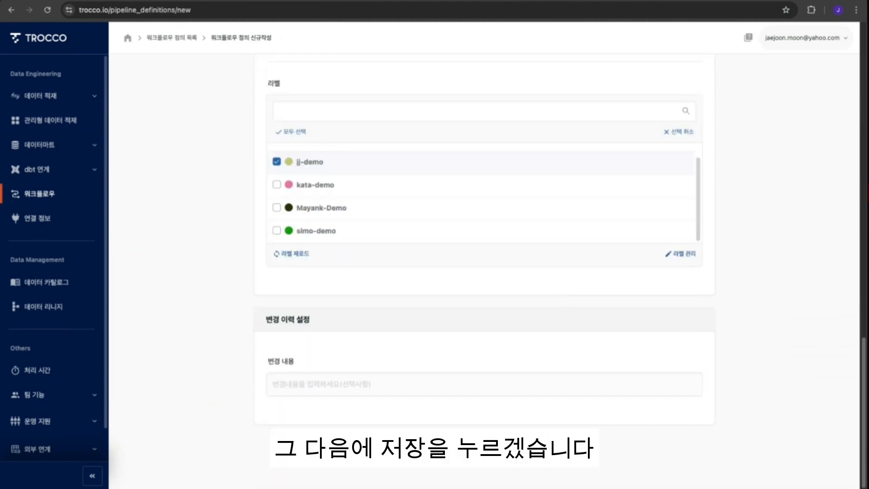
{"action": "left_click", "coordinate": [485, 450]}
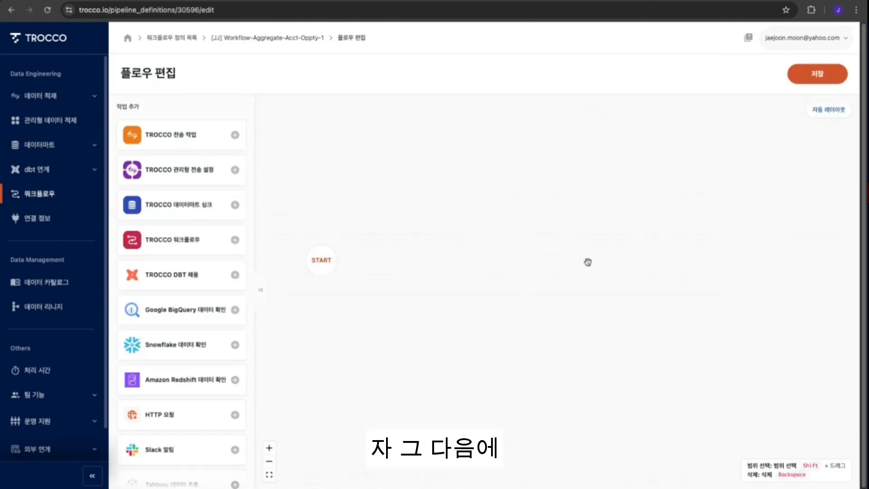
- Add a TROCCO workflow task running the [jj] SF-DB-workflow-1 workflow to the flow
{"action": "left_click", "coordinate": [223, 248]}
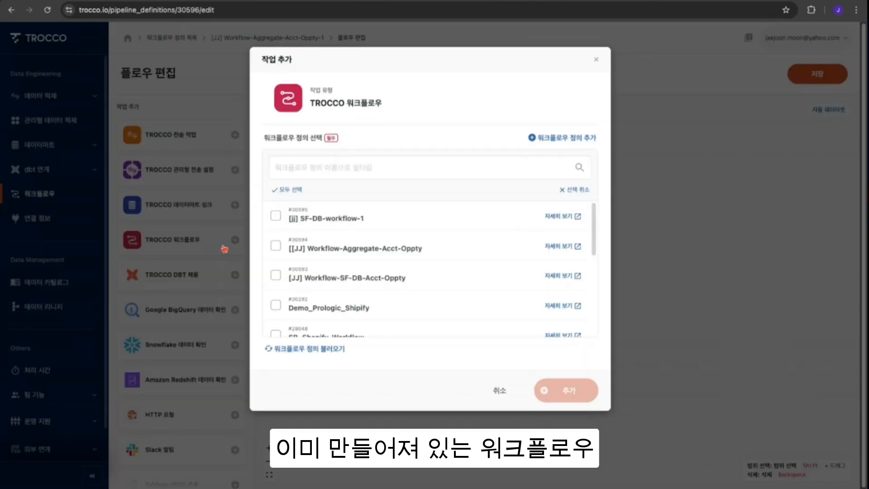
{"action": "left_click", "coordinate": [328, 222]}
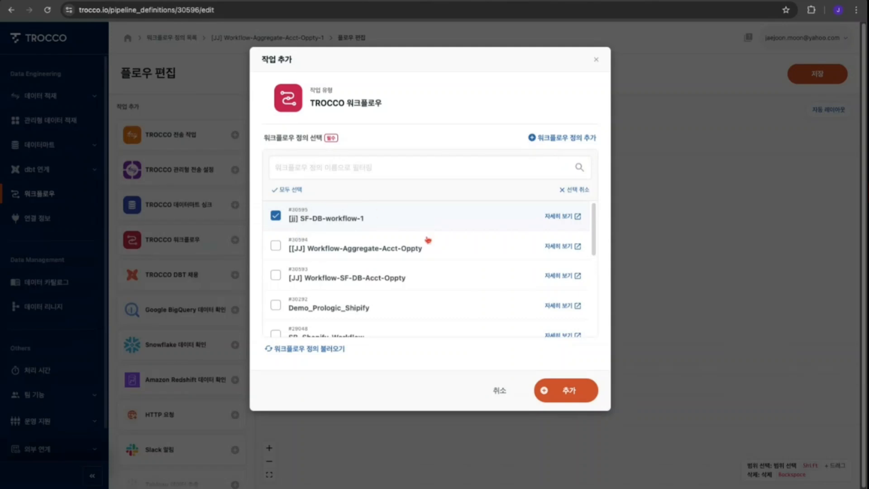
{"action": "left_click", "coordinate": [572, 399]}
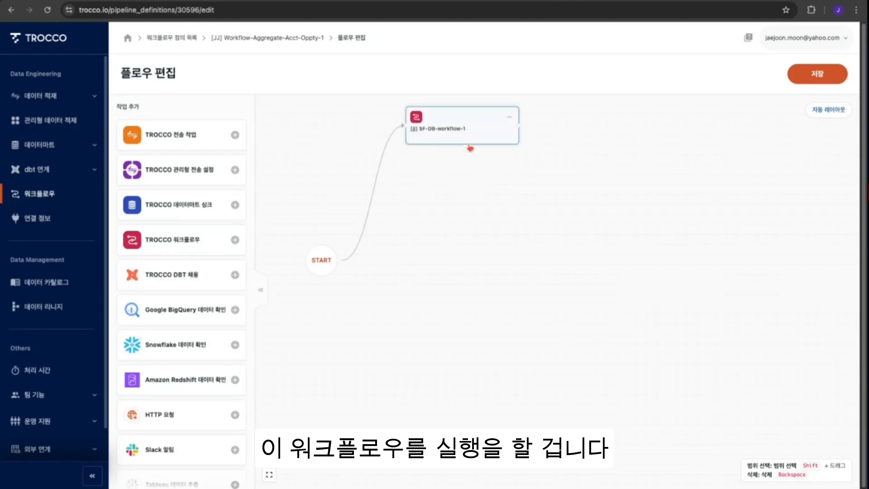
- Add a TROCCO transfer task for the [JJ] Cre-Aggregation-Acct-Oppty-1 transfer setting
{"action": "left_click", "coordinate": [433, 143]}
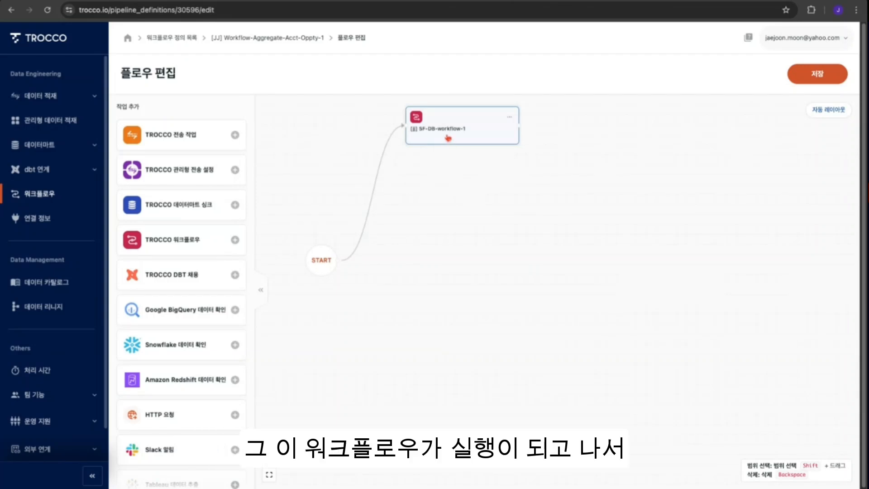
{"action": "left_click", "coordinate": [208, 141]}
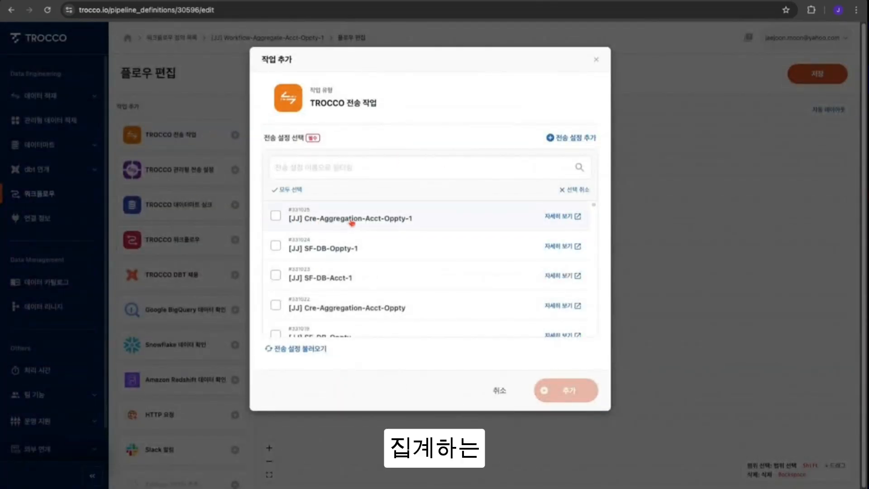
{"action": "left_click", "coordinate": [275, 216]}
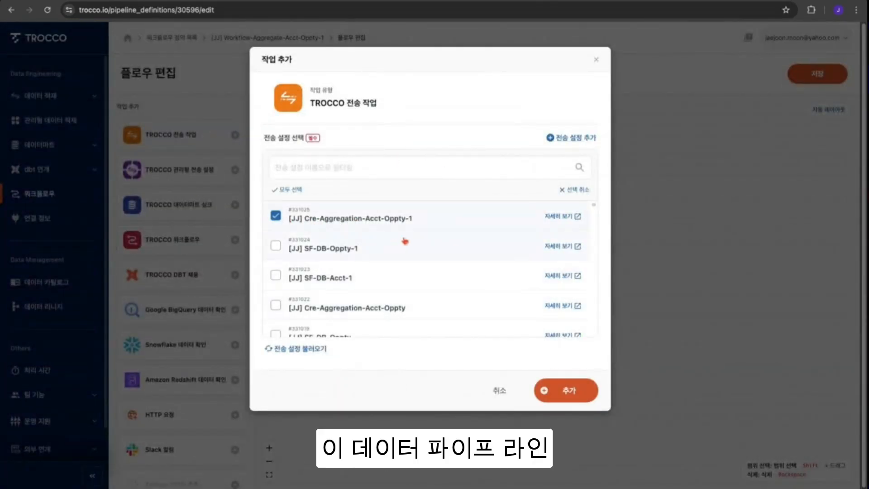
{"action": "left_click", "coordinate": [569, 392]}
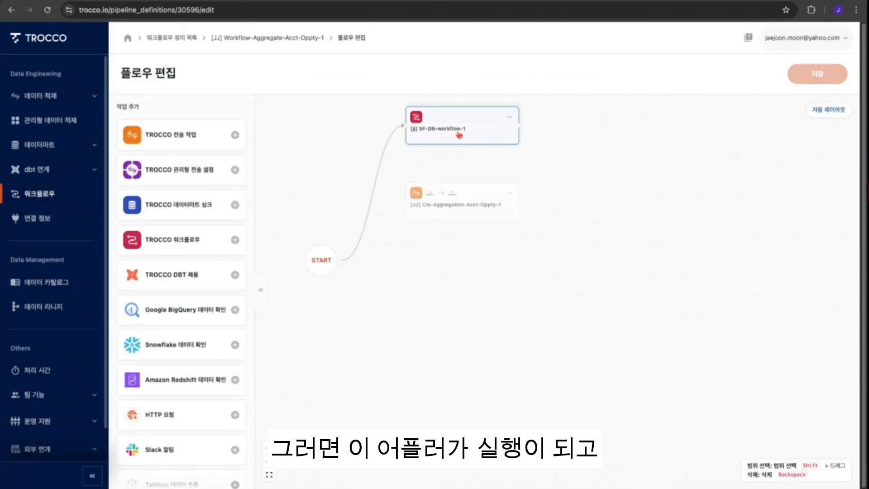
- Connect SF-DB-workflow-1 to the aggregation transfer task so it runs afterwards, then auto-arrange the layout
{"action": "left_click_drag", "start_coordinate": [519, 126], "coordinate": [411, 209]}
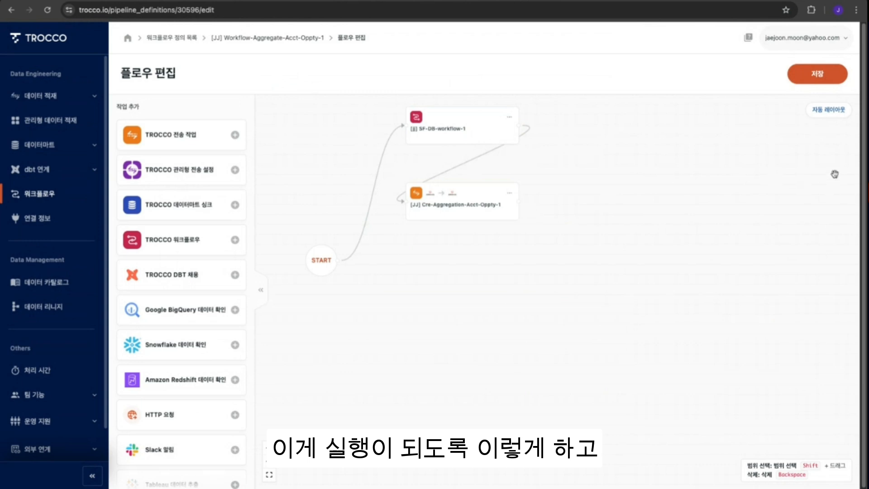
{"action": "left_click", "coordinate": [834, 119]}
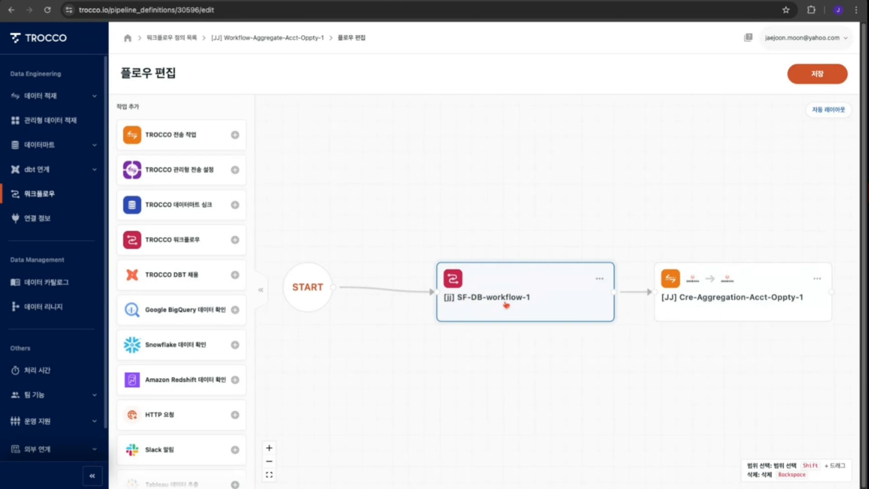
- Save the edited flow
{"action": "left_click", "coordinate": [818, 80]}
{"action": "left_click", "coordinate": [616, 222]}
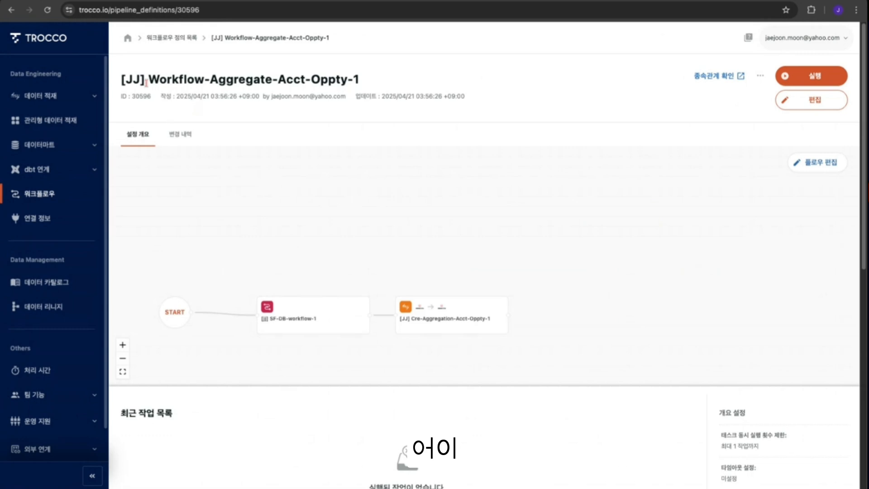
- Run the [JJ] Workflow-Aggregate-Acct-Oppty-1 workflow with variables expanded based on the current time
{"action": "left_click_drag", "start_coordinate": [123, 80], "coordinate": [360, 80]}
{"action": "left_click", "coordinate": [597, 98]}
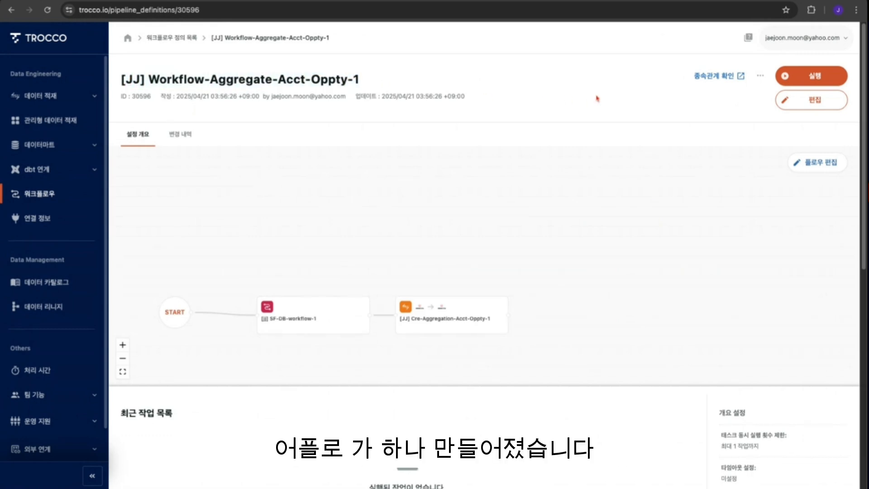
{"action": "left_click", "coordinate": [804, 79]}
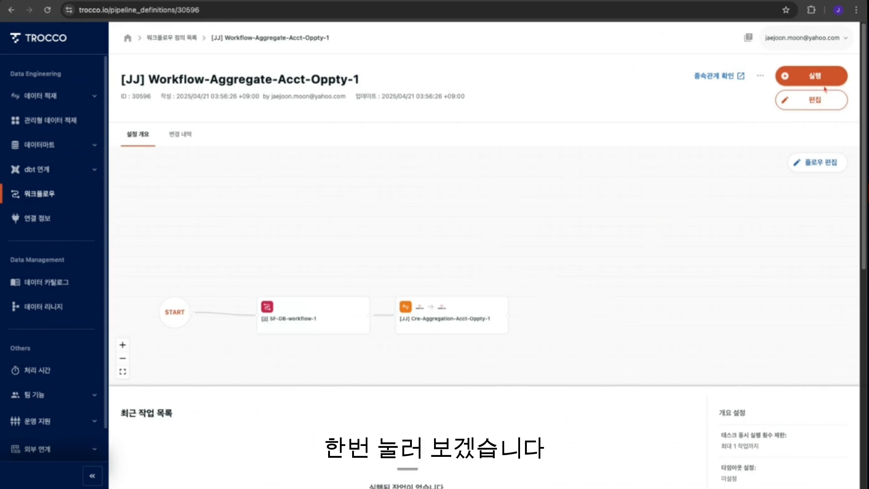
{"action": "left_click", "coordinate": [817, 74]}
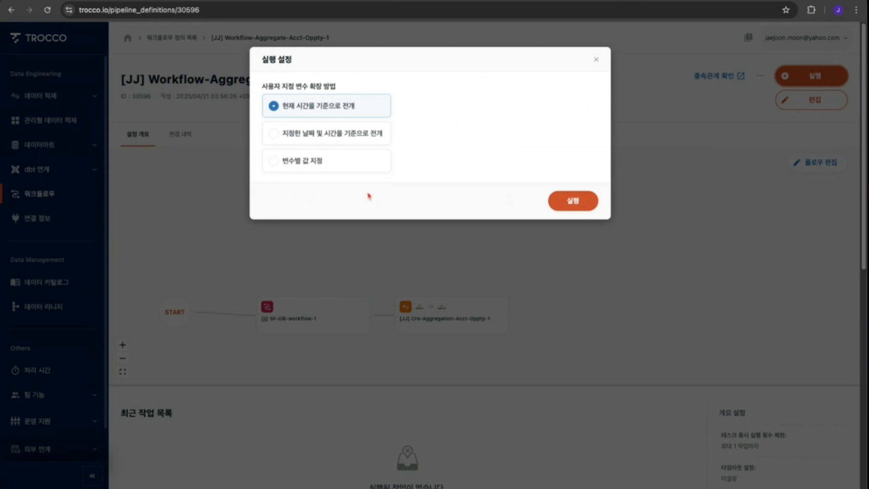
{"action": "left_click", "coordinate": [574, 204]}
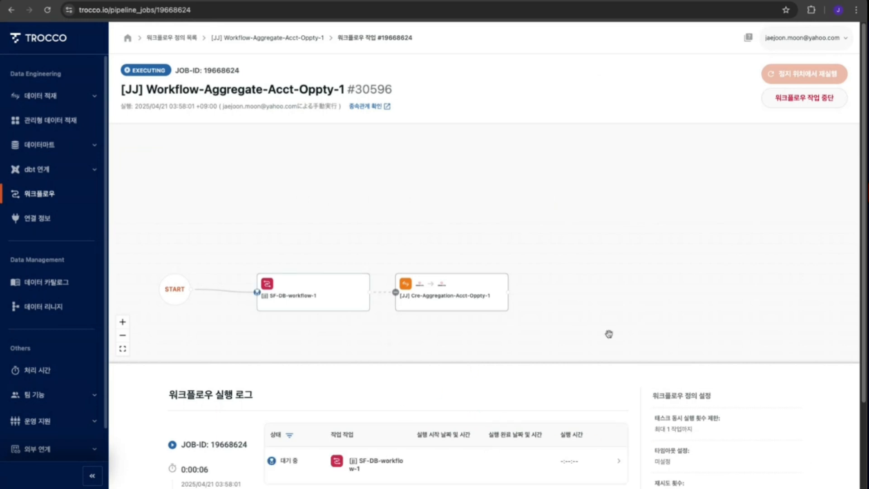
- Open the execution details of the SF-DB-workflow-1 task in the workflow run log
{"action": "scroll", "coordinate": [609, 333], "scroll_direction": "down", "scroll_amount": 1}
{"action": "scroll", "coordinate": [744, 398], "scroll_direction": "down", "scroll_amount": 3}
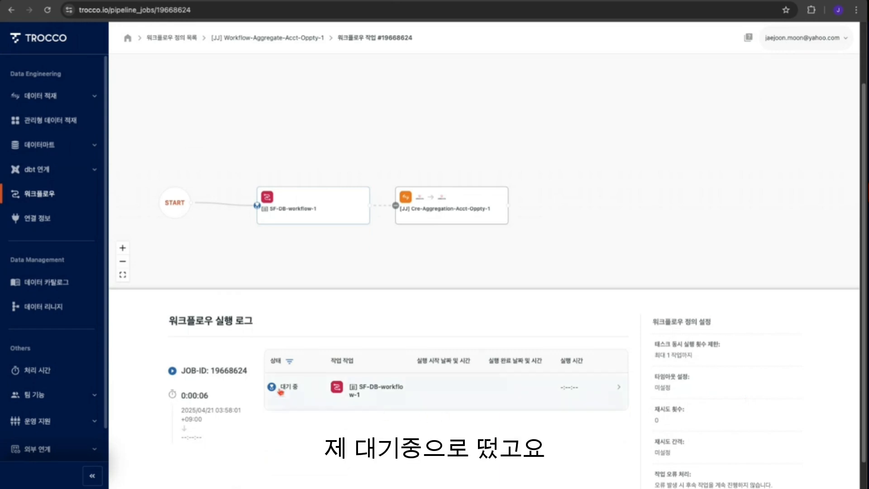
{"action": "left_click", "coordinate": [301, 393]}
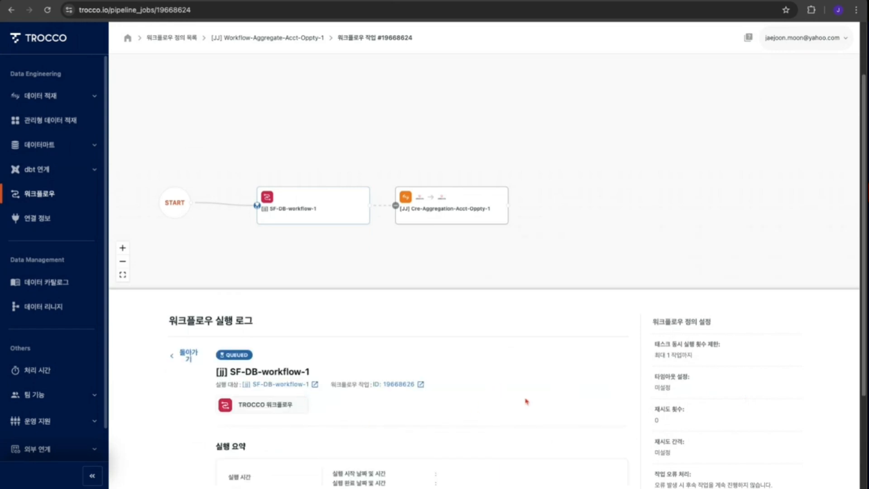
{"action": "scroll", "coordinate": [522, 402], "scroll_direction": "down", "scroll_amount": 4}
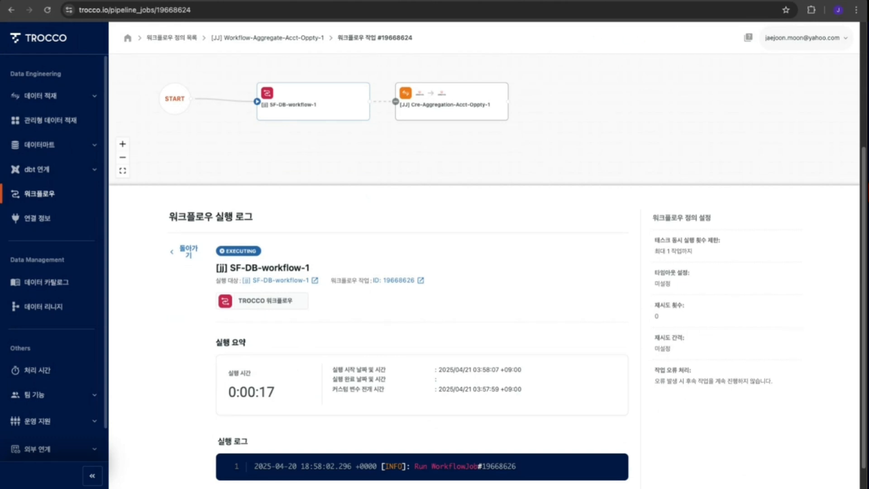
{"action": "scroll", "coordinate": [520, 345], "scroll_direction": "down", "scroll_amount": 1}
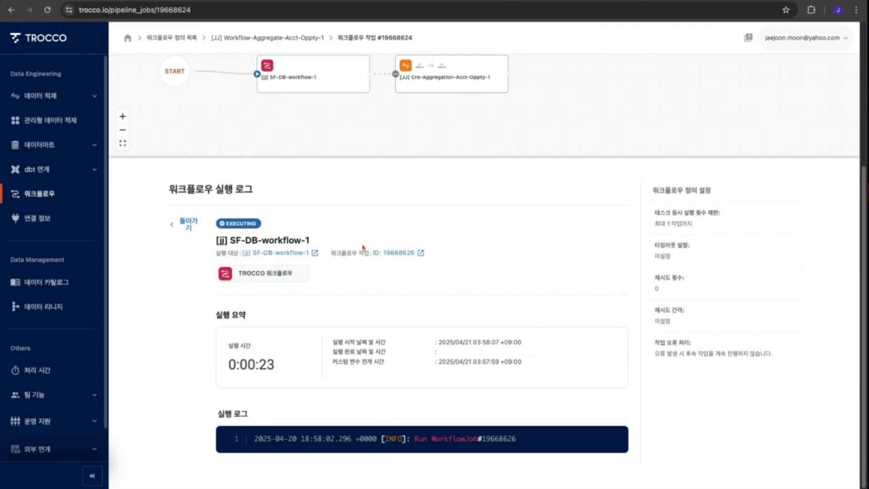
- Open the SF-DB-workflow-1 definition from the run log and open its currently running job
{"action": "scroll", "coordinate": [364, 247], "scroll_direction": "up", "scroll_amount": 3}
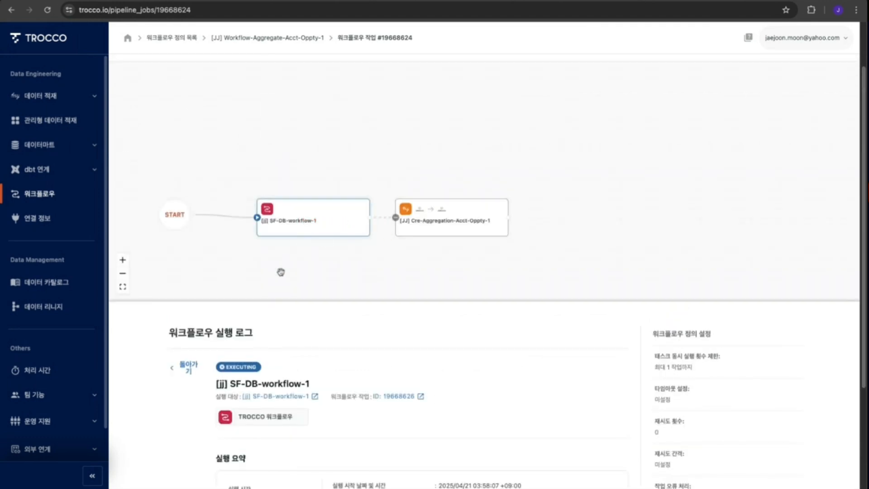
{"action": "left_click", "coordinate": [284, 397]}
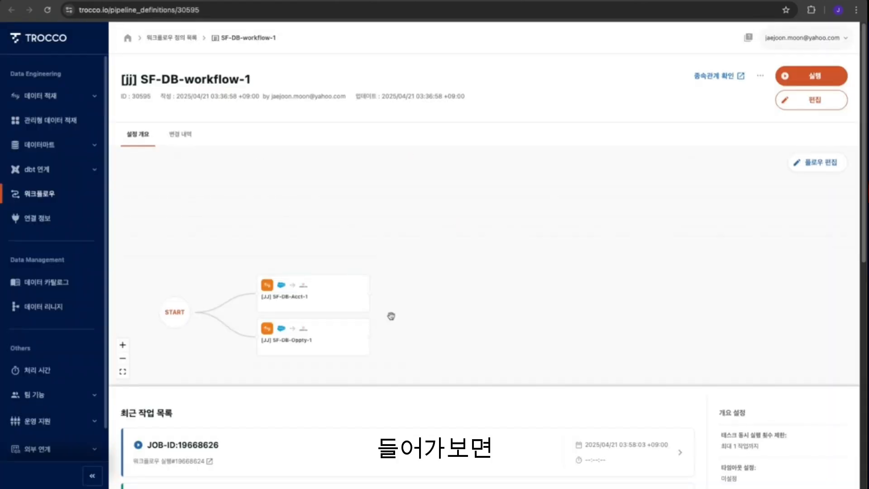
{"action": "left_click", "coordinate": [310, 298]}
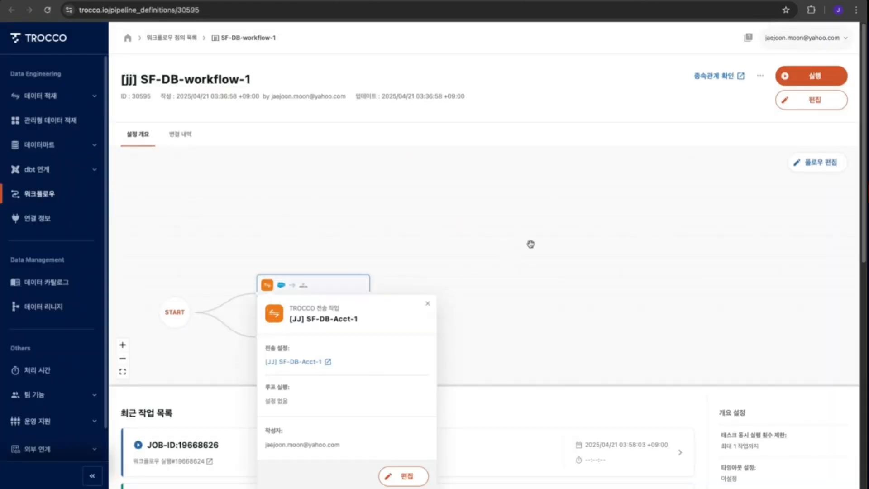
{"action": "left_click", "coordinate": [564, 248]}
{"action": "scroll", "coordinate": [570, 280], "scroll_direction": "down", "scroll_amount": 3}
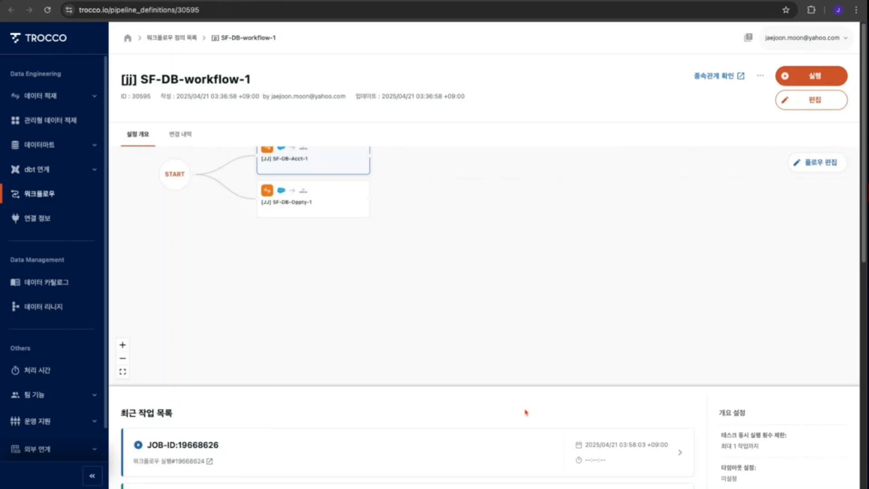
{"action": "scroll", "coordinate": [523, 411], "scroll_direction": "down", "scroll_amount": 5}
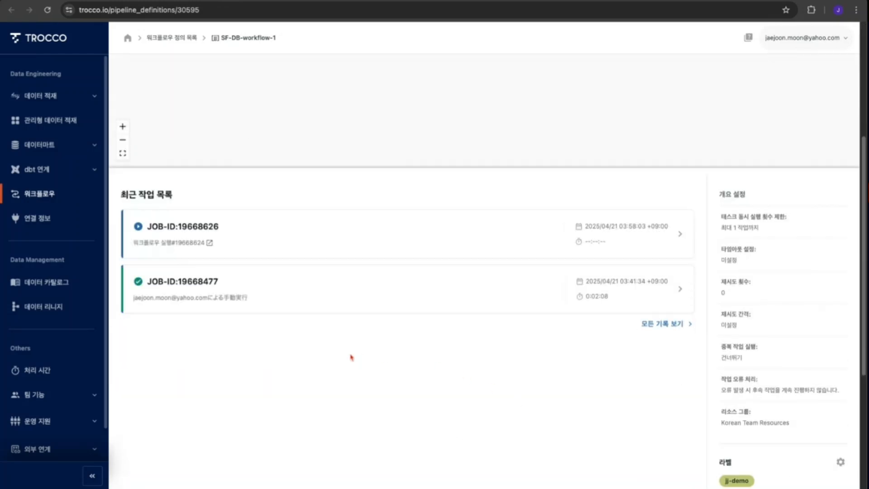
{"action": "scroll", "coordinate": [352, 358], "scroll_direction": "up", "scroll_amount": 1}
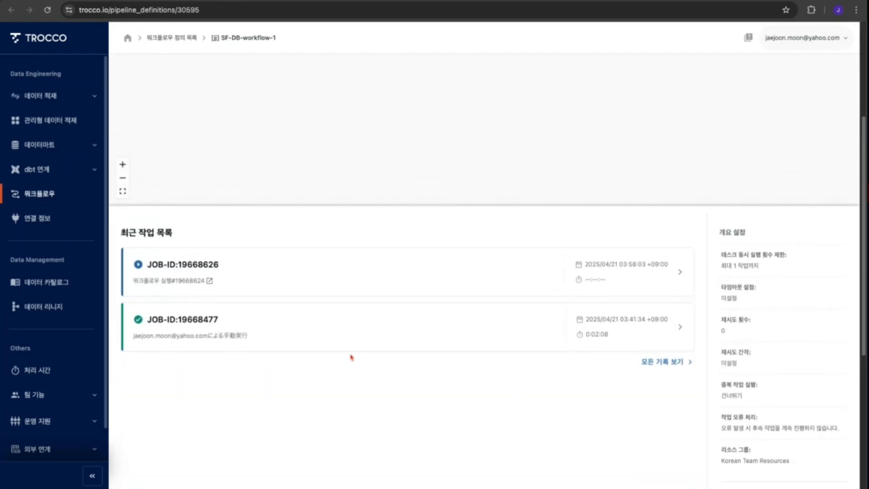
{"action": "left_click", "coordinate": [307, 269]}
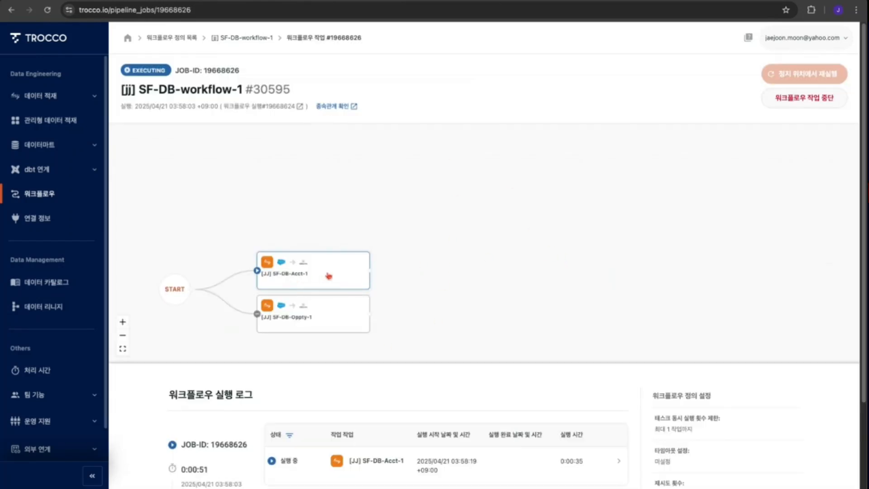
- Inspect the SF-DB-Acct-1 and SF-DB-Oppty-1 task details in the running job
{"action": "left_click", "coordinate": [329, 276]}
{"action": "left_click", "coordinate": [340, 312]}
{"action": "left_click", "coordinate": [329, 282]}
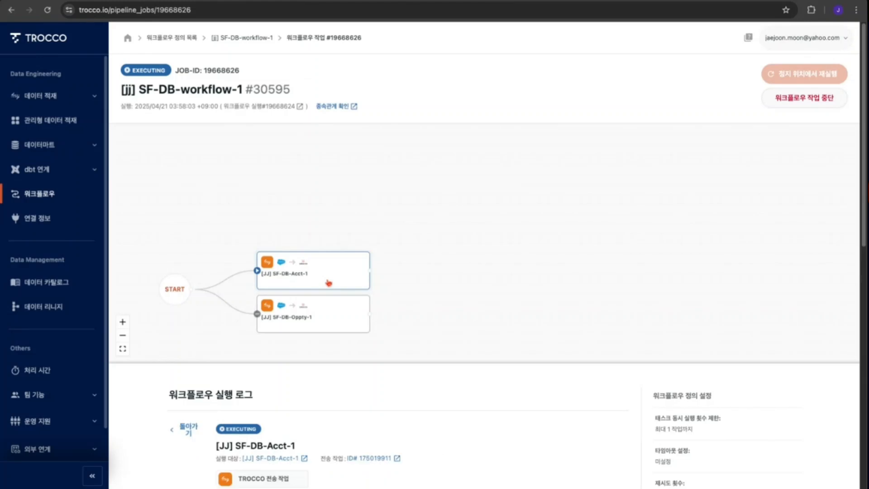
{"action": "left_click", "coordinate": [338, 309]}
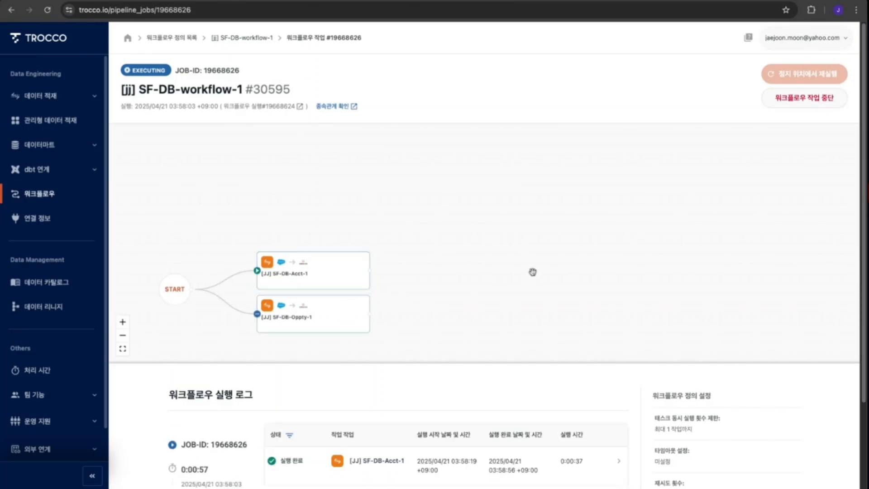
{"action": "left_click", "coordinate": [299, 232]}
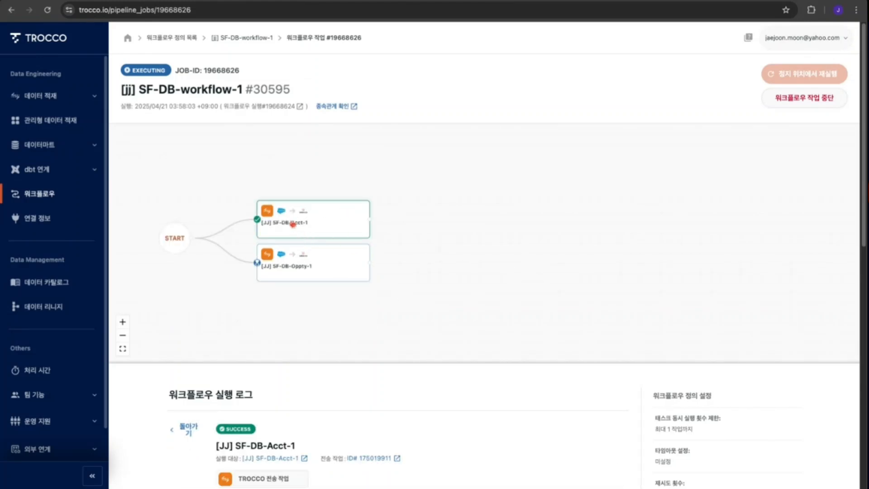
{"action": "left_click", "coordinate": [323, 268]}
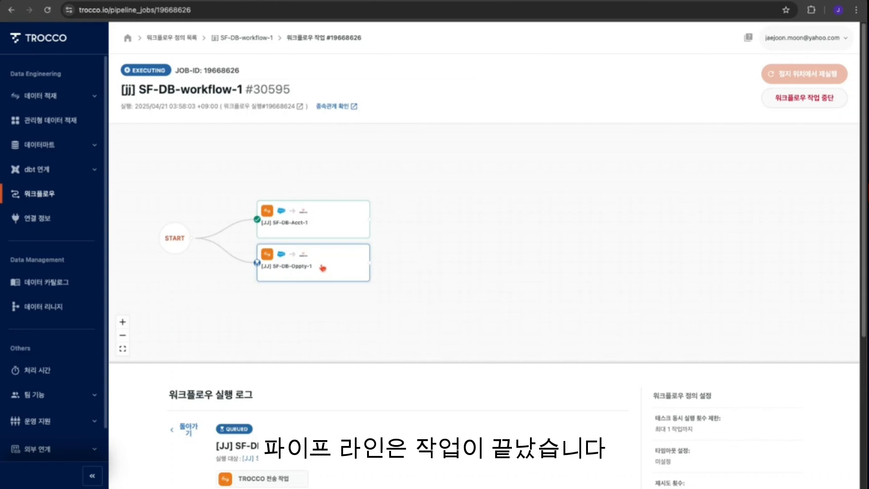
- Scroll through the SF-DB-Oppty-1 task's execution log
{"action": "scroll", "coordinate": [604, 386], "scroll_direction": "down", "scroll_amount": 2}
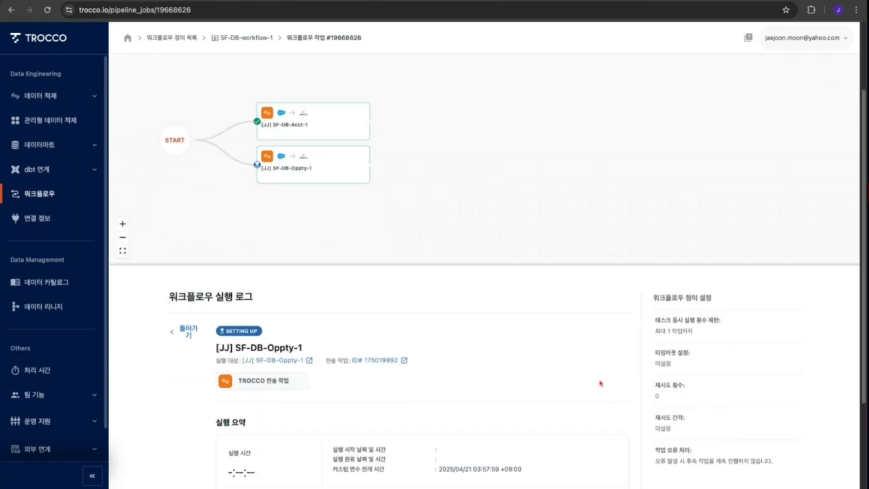
{"action": "scroll", "coordinate": [600, 384], "scroll_direction": "down", "scroll_amount": 3}
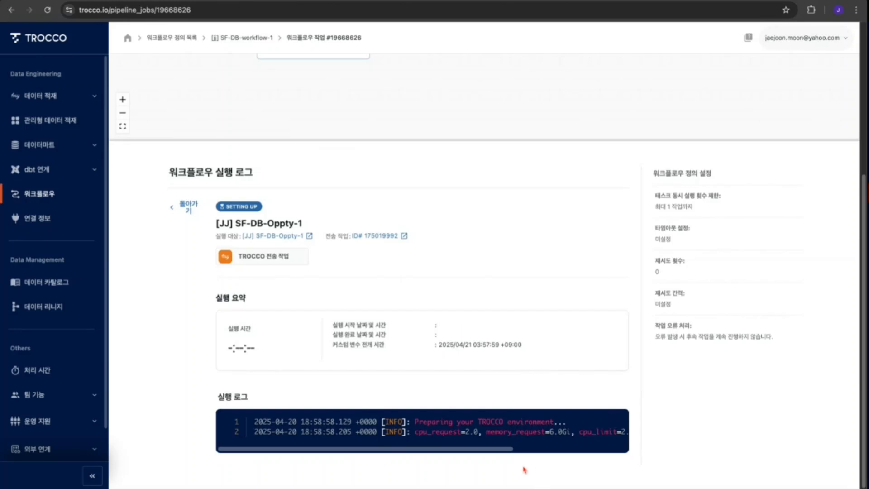
{"action": "scroll", "coordinate": [501, 456], "scroll_direction": "right", "scroll_amount": 5}
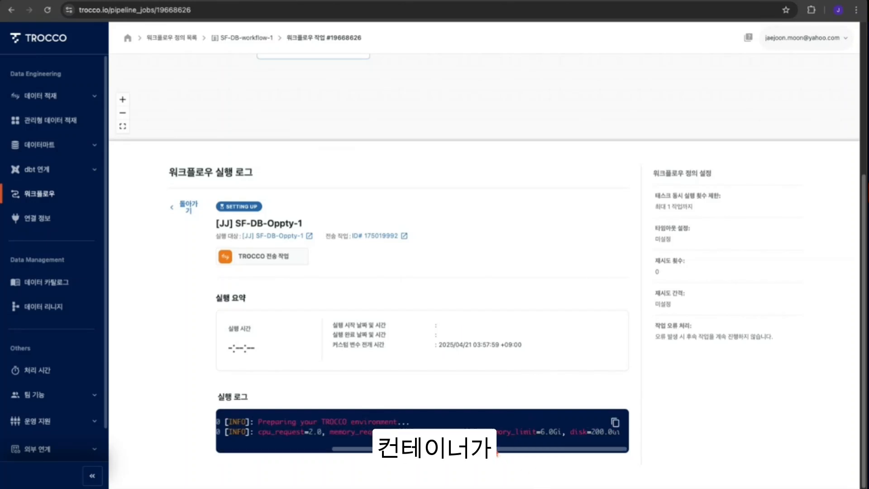
{"action": "scroll", "coordinate": [528, 452], "scroll_direction": "left", "scroll_amount": 5}
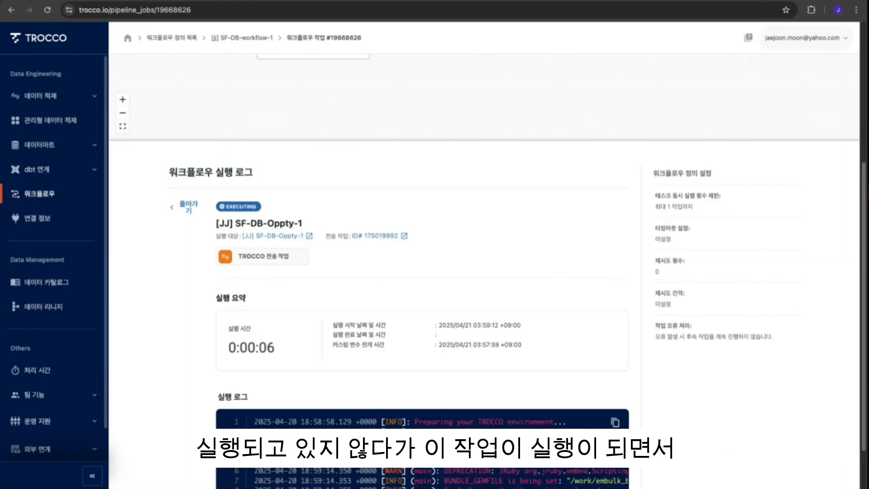
{"action": "scroll", "coordinate": [659, 404], "scroll_direction": "down", "scroll_amount": 2}
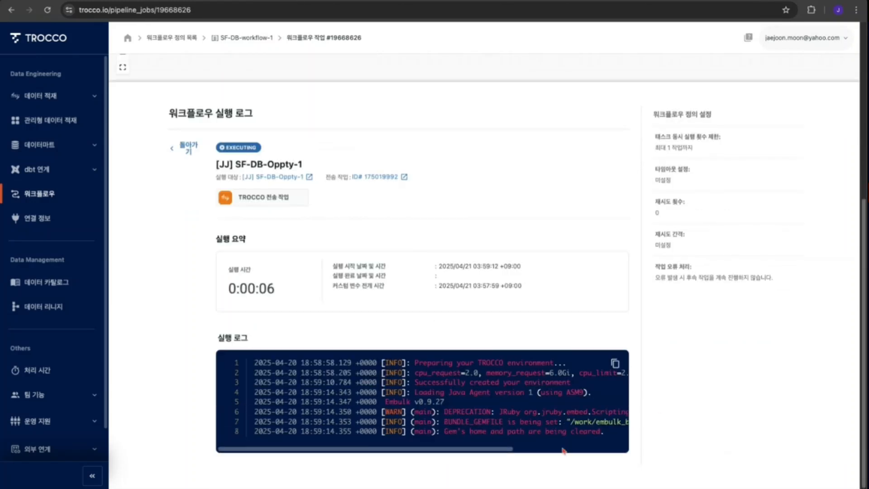
{"action": "scroll", "coordinate": [501, 448], "scroll_direction": "right", "scroll_amount": 5}
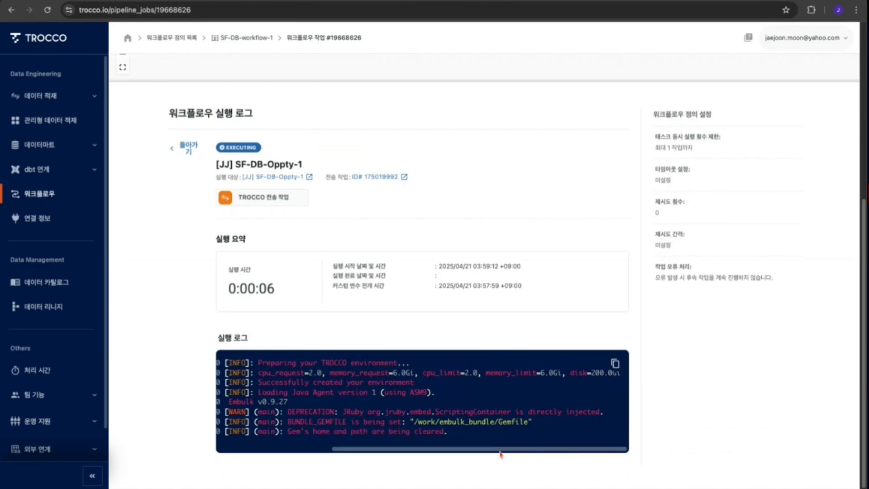
{"action": "scroll", "coordinate": [501, 448], "scroll_direction": "left", "scroll_amount": 5}
{"action": "scroll", "coordinate": [500, 448], "scroll_direction": "right", "scroll_amount": 5}
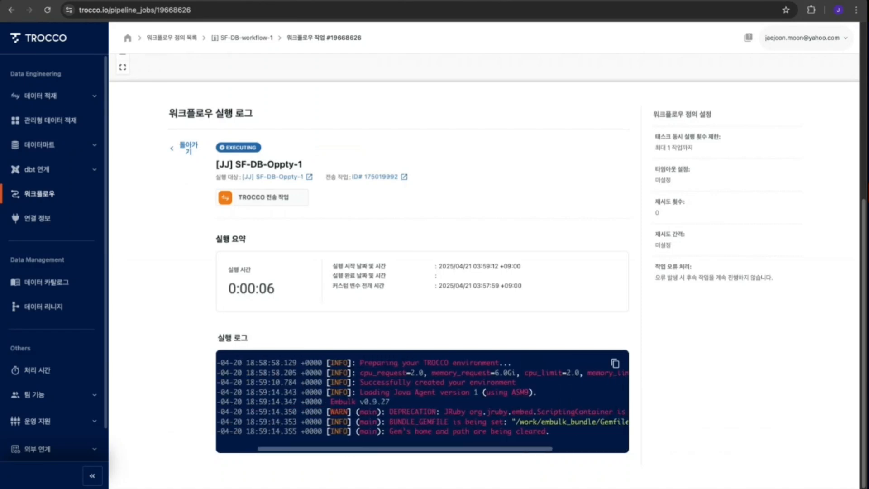
{"action": "scroll", "coordinate": [721, 398], "scroll_direction": "down", "scroll_amount": 4}
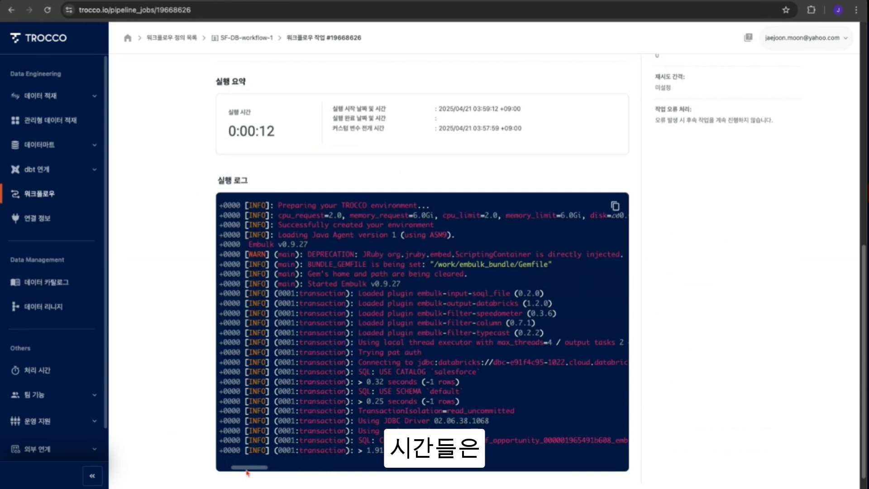
{"action": "scroll", "coordinate": [247, 467], "scroll_direction": "right", "scroll_amount": 3}
{"action": "scroll", "coordinate": [247, 466], "scroll_direction": "left", "scroll_amount": 8}
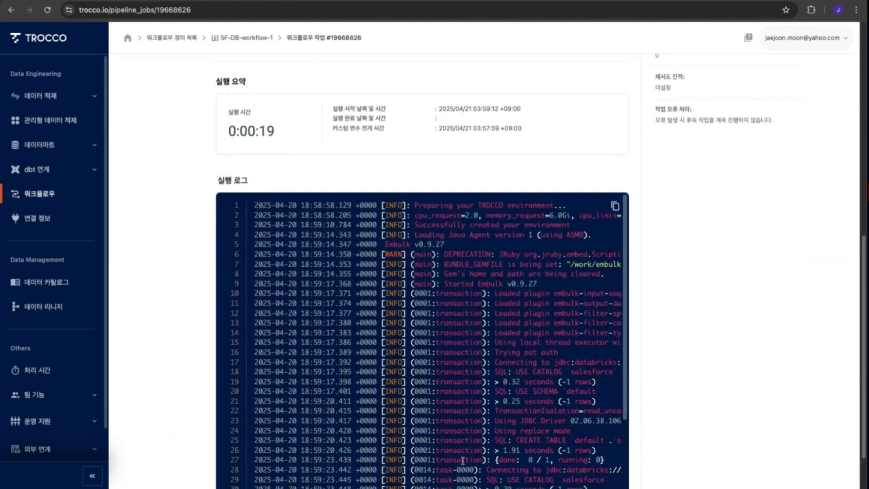
{"action": "scroll", "coordinate": [513, 403], "scroll_direction": "down", "scroll_amount": 3}
{"action": "scroll", "coordinate": [584, 401], "scroll_direction": "down", "scroll_amount": 2}
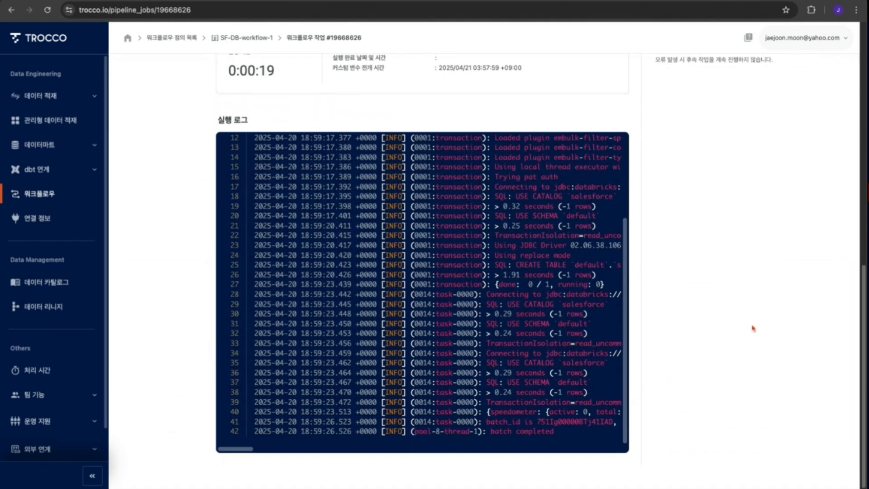
{"action": "scroll", "coordinate": [754, 328], "scroll_direction": "up", "scroll_amount": 10}
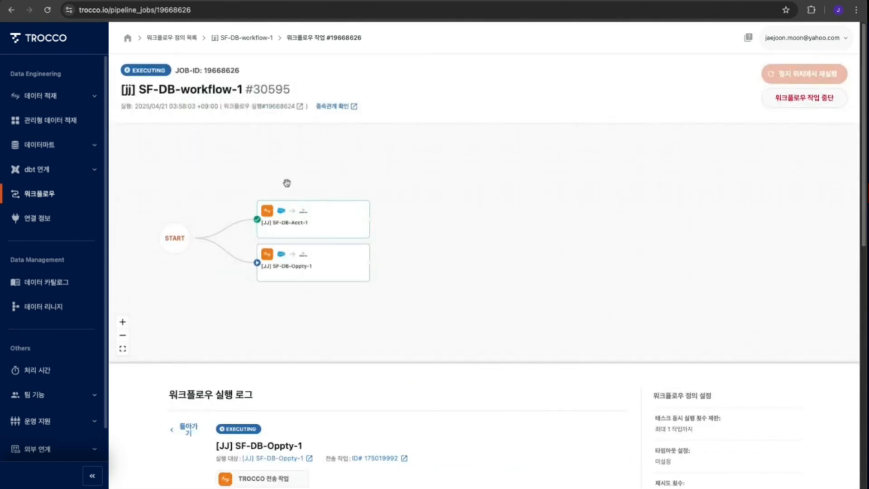
- Return to the Workflow-Aggregate-Acct-Oppty-1 run and check the SF-DB-workflow-1 task's execution details
{"action": "left_click", "coordinate": [48, 10]}
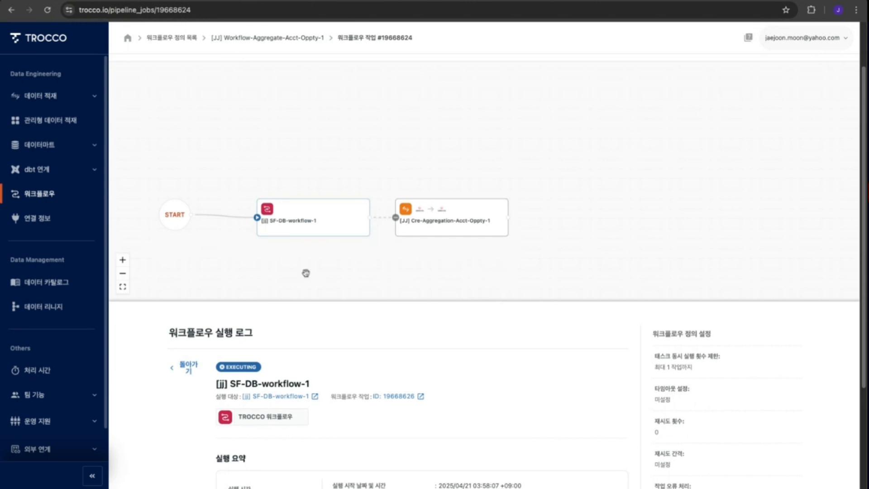
{"action": "left_click", "coordinate": [47, 9]}
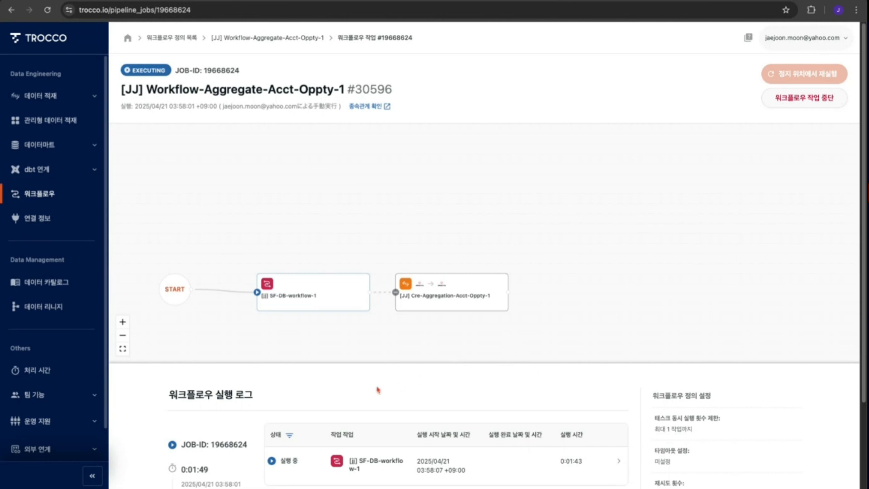
{"action": "left_click", "coordinate": [313, 293]}
{"action": "scroll", "coordinate": [530, 407], "scroll_direction": "down", "scroll_amount": 5}
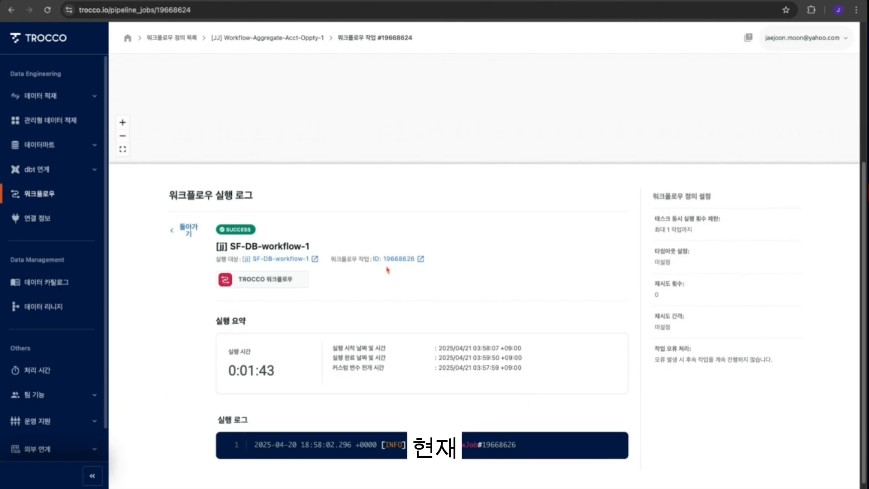
{"action": "scroll", "coordinate": [173, 185], "scroll_direction": "up", "scroll_amount": 1}
{"action": "scroll", "coordinate": [455, 332], "scroll_direction": "up", "scroll_amount": 4}
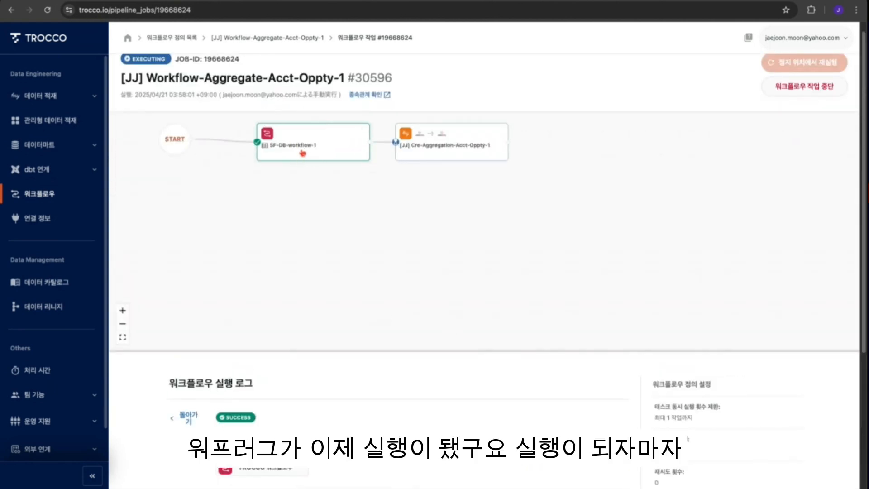
- Open the Cre-Aggregation-Acct-Oppty-1 task's execution details in the workflow run
{"action": "left_click", "coordinate": [459, 148]}
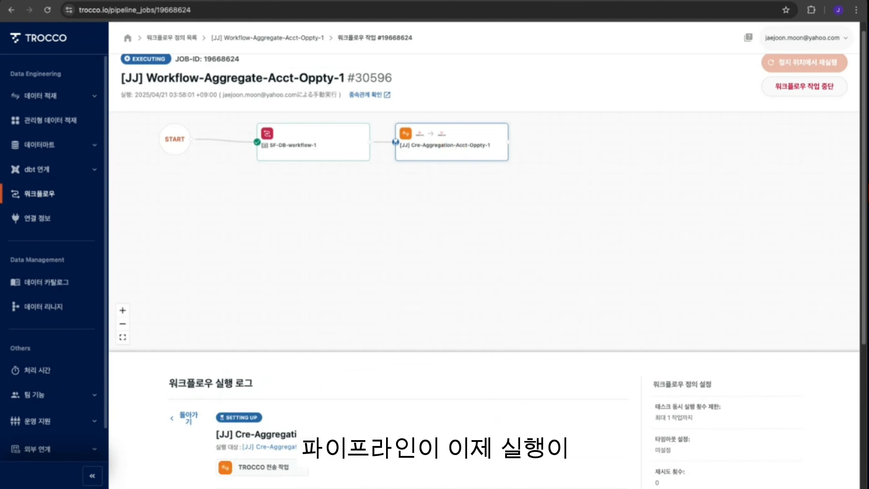
{"action": "scroll", "coordinate": [491, 357], "scroll_direction": "down", "scroll_amount": 3}
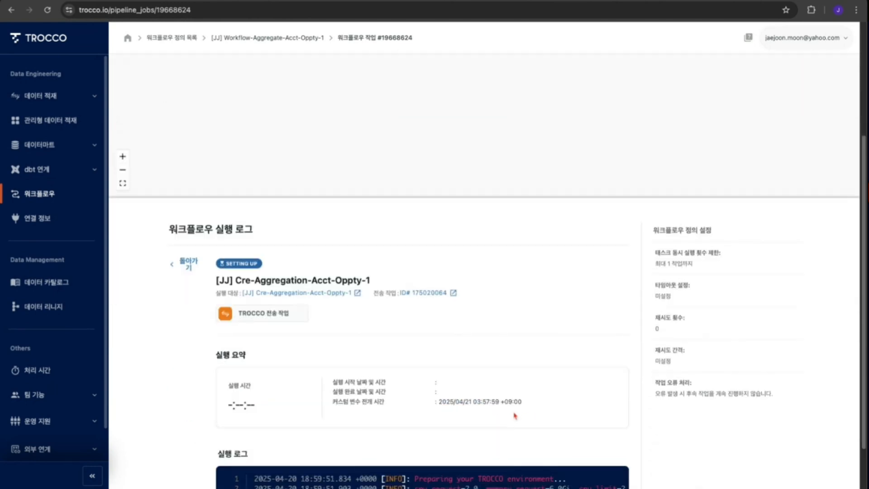
{"action": "scroll", "coordinate": [515, 415], "scroll_direction": "down", "scroll_amount": 2}
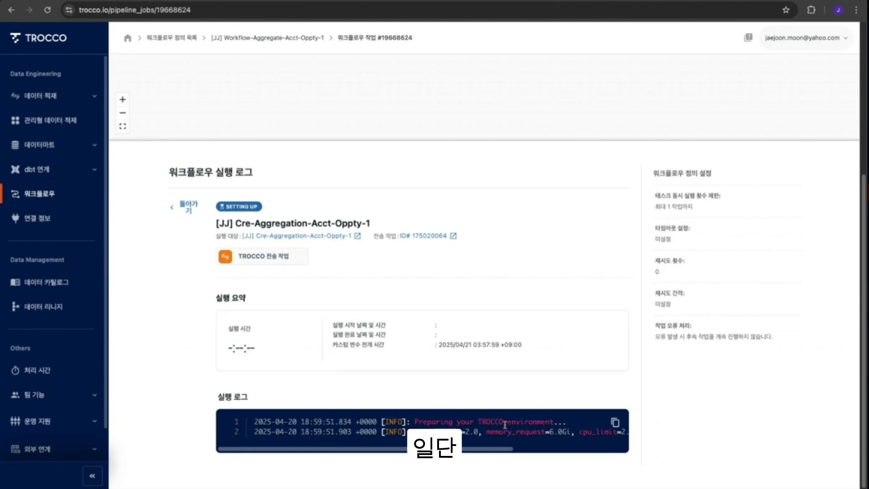
{"action": "left_click_drag", "start_coordinate": [421, 421], "coordinate": [557, 422]}
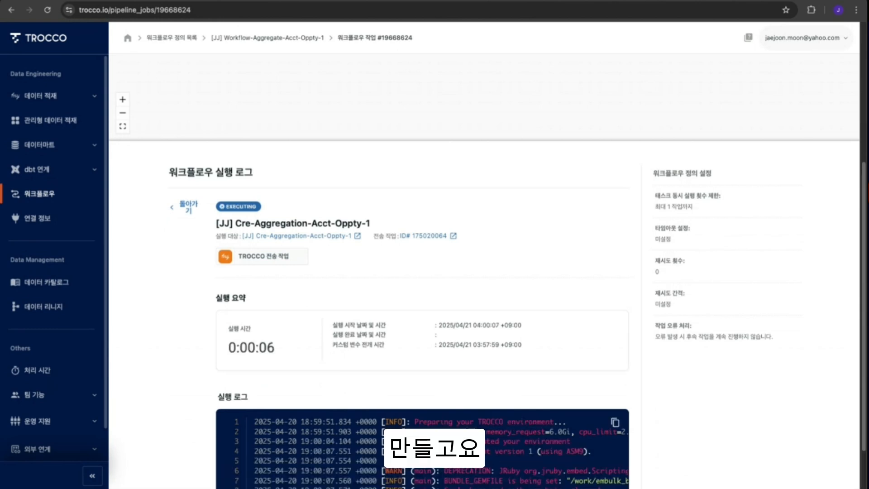
{"action": "left_click_drag", "start_coordinate": [411, 434], "coordinate": [572, 442]}
- Scroll through the aggregation task's execution log and highlight the temporary table name in the CREATE TABLE line
{"action": "scroll", "coordinate": [506, 446], "scroll_direction": "down", "scroll_amount": 2}
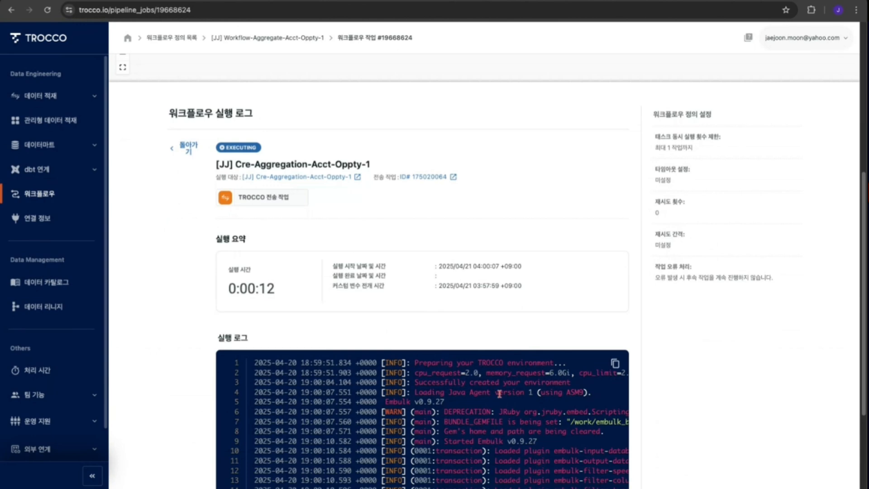
{"action": "scroll", "coordinate": [503, 390], "scroll_direction": "down", "scroll_amount": 3}
{"action": "scroll", "coordinate": [506, 393], "scroll_direction": "down", "scroll_amount": 2}
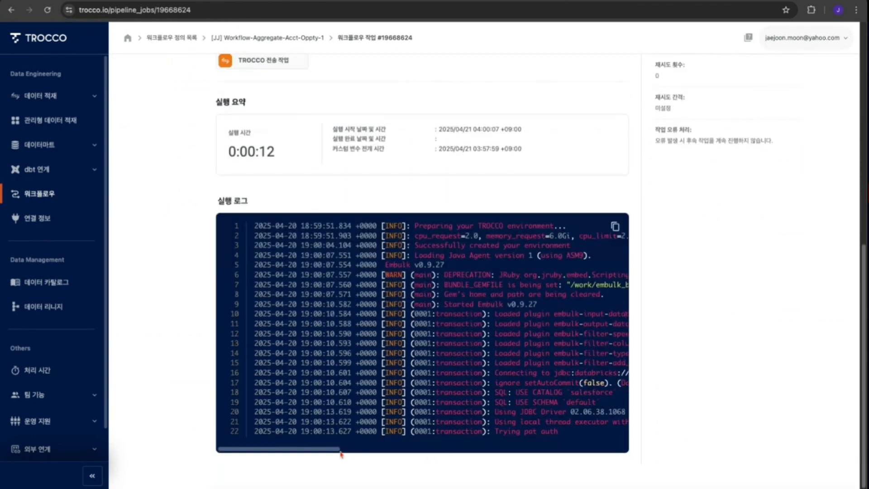
{"action": "scroll", "coordinate": [555, 398], "scroll_direction": "down", "scroll_amount": 3}
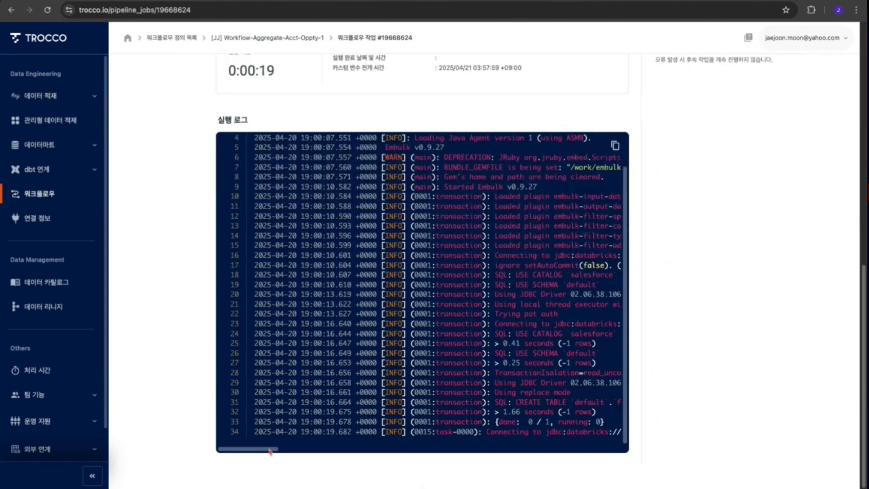
{"action": "scroll", "coordinate": [270, 451], "scroll_direction": "right", "scroll_amount": 5}
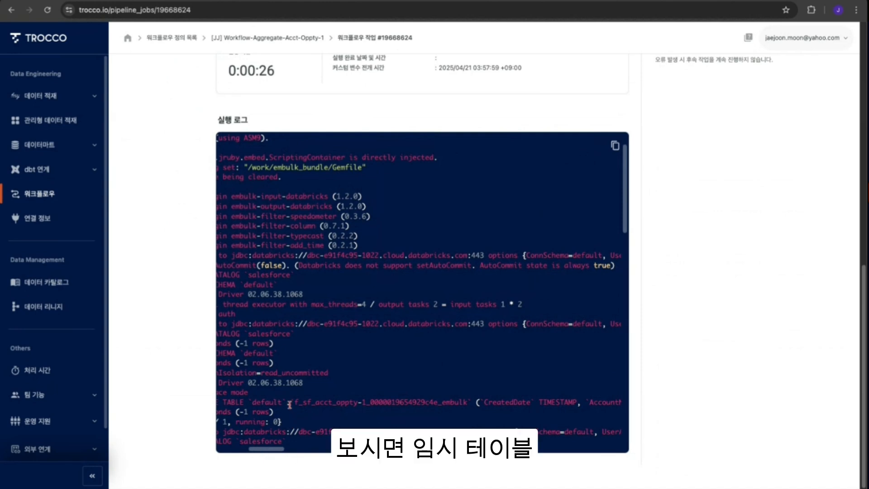
{"action": "left_click_drag", "start_coordinate": [289, 404], "coordinate": [471, 404]}
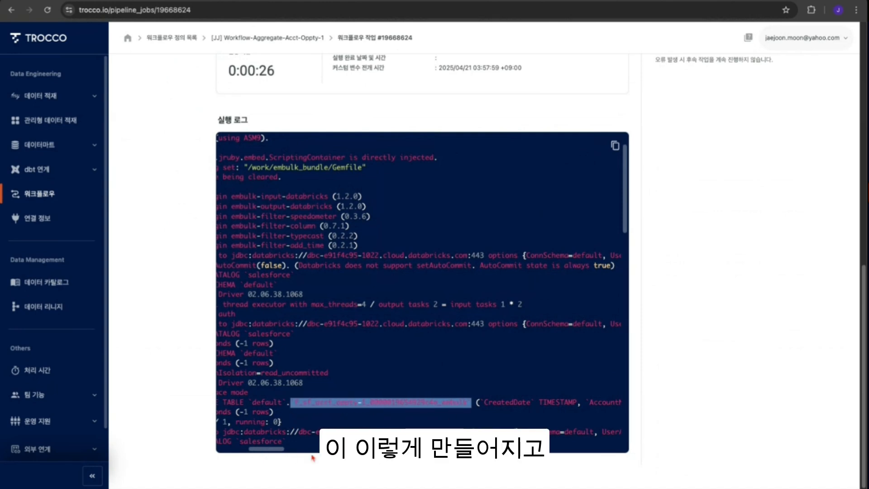
- Scroll through the rest of the aggregation task's log, highlighting the SELECT query and the file upload and COPY lines
{"action": "scroll", "coordinate": [274, 452], "scroll_direction": "left", "scroll_amount": 5}
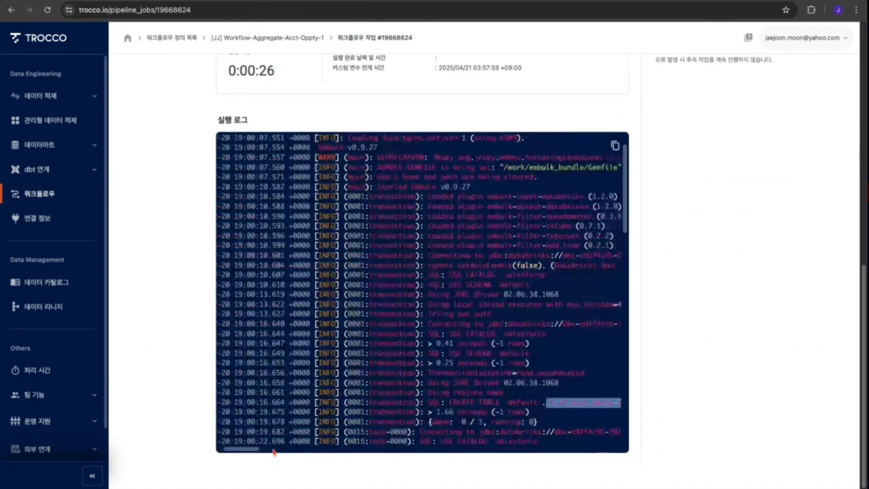
{"action": "scroll", "coordinate": [274, 452], "scroll_direction": "right", "scroll_amount": 5}
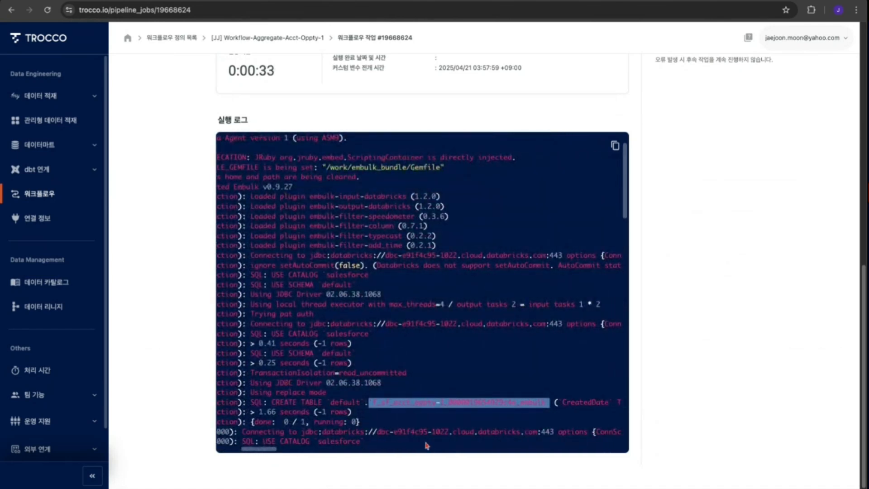
{"action": "scroll", "coordinate": [384, 432], "scroll_direction": "down", "scroll_amount": 4}
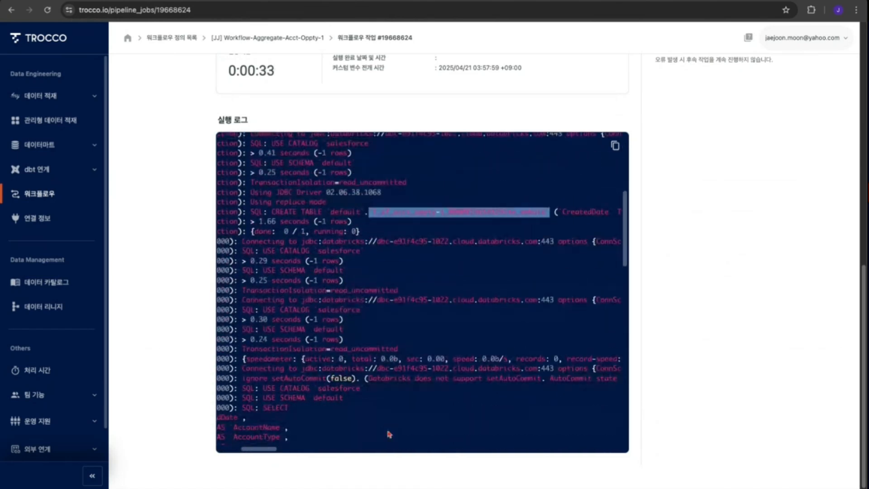
{"action": "scroll", "coordinate": [389, 433], "scroll_direction": "down", "scroll_amount": 3}
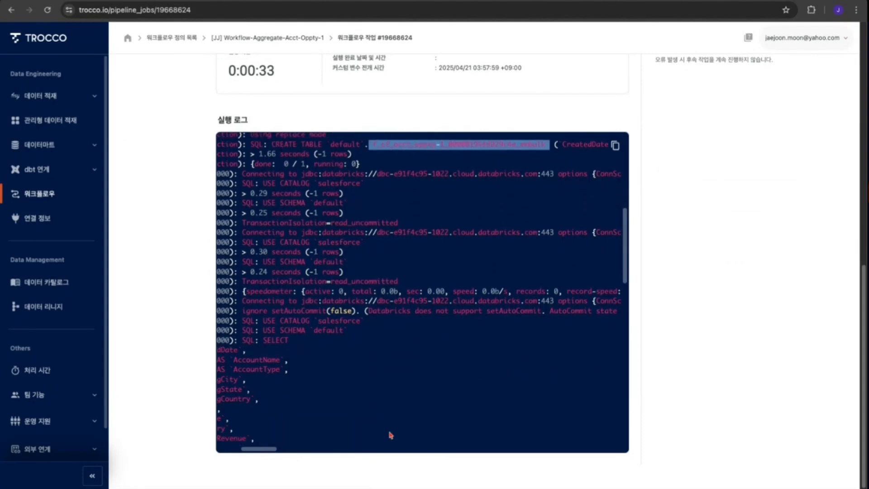
{"action": "scroll", "coordinate": [311, 410], "scroll_direction": "down", "scroll_amount": 1}
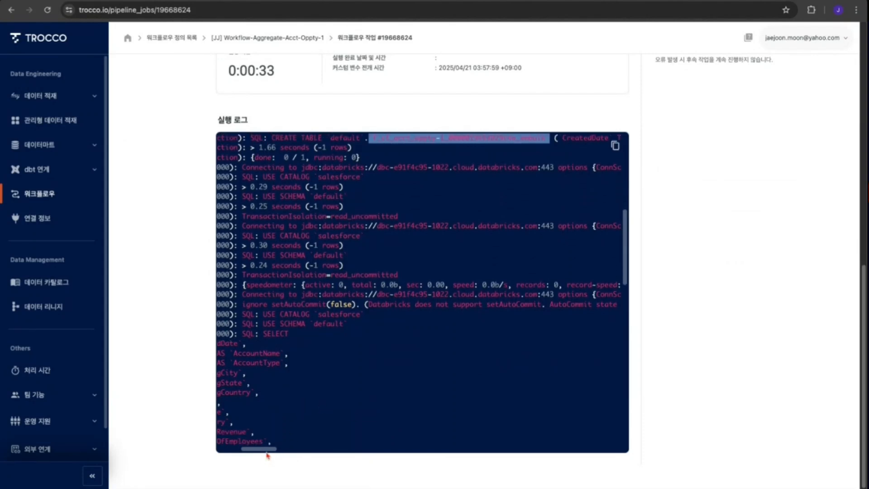
{"action": "scroll", "coordinate": [268, 452], "scroll_direction": "left", "scroll_amount": 4}
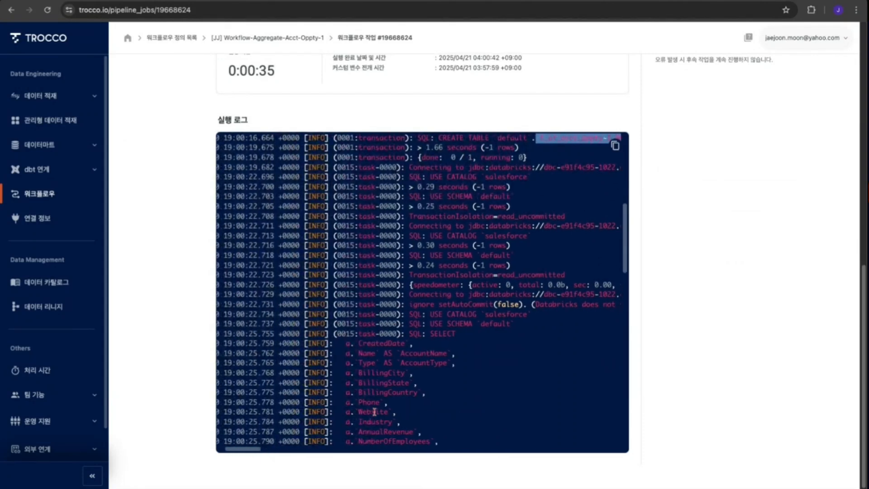
{"action": "scroll", "coordinate": [374, 411], "scroll_direction": "down", "scroll_amount": 4}
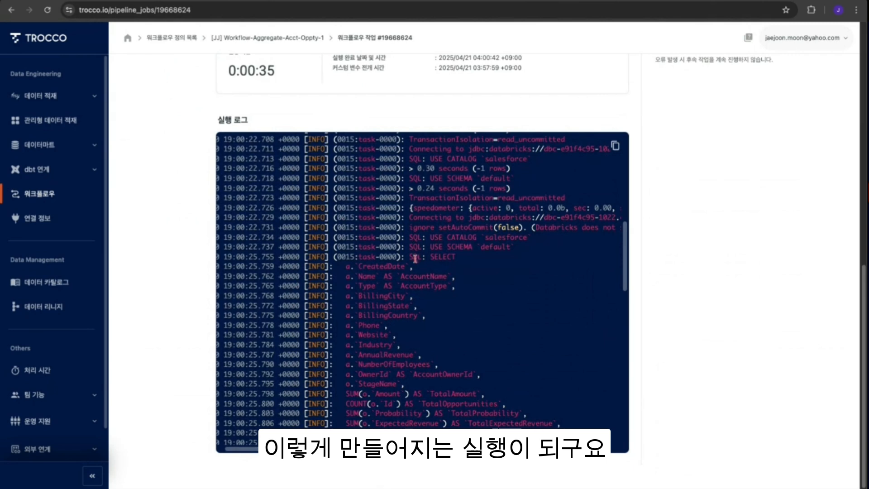
{"action": "left_click_drag", "start_coordinate": [413, 257], "coordinate": [470, 405]}
{"action": "scroll", "coordinate": [461, 393], "scroll_direction": "down", "scroll_amount": 10}
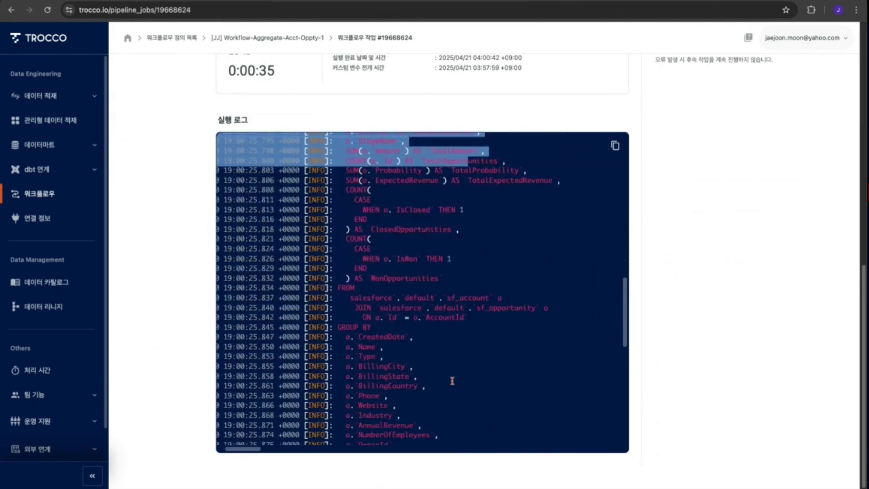
{"action": "scroll", "coordinate": [454, 394], "scroll_direction": "down", "scroll_amount": 3}
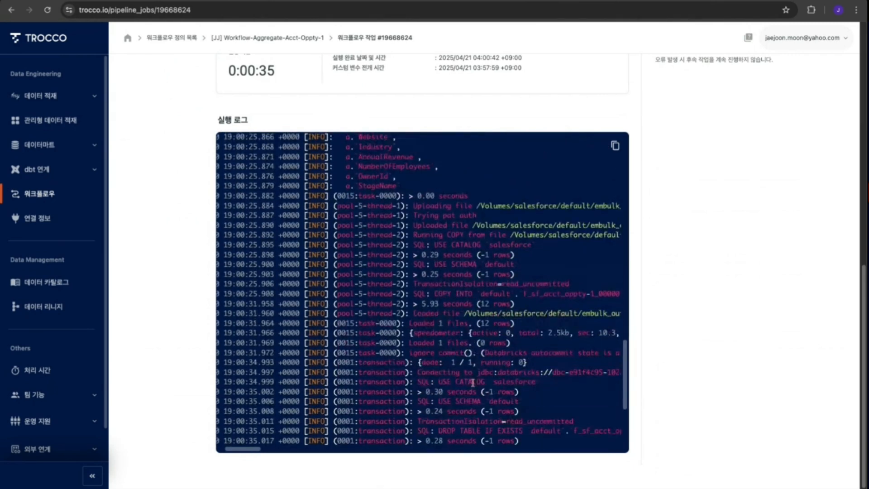
{"action": "left_click_drag", "start_coordinate": [413, 207], "coordinate": [519, 265]}
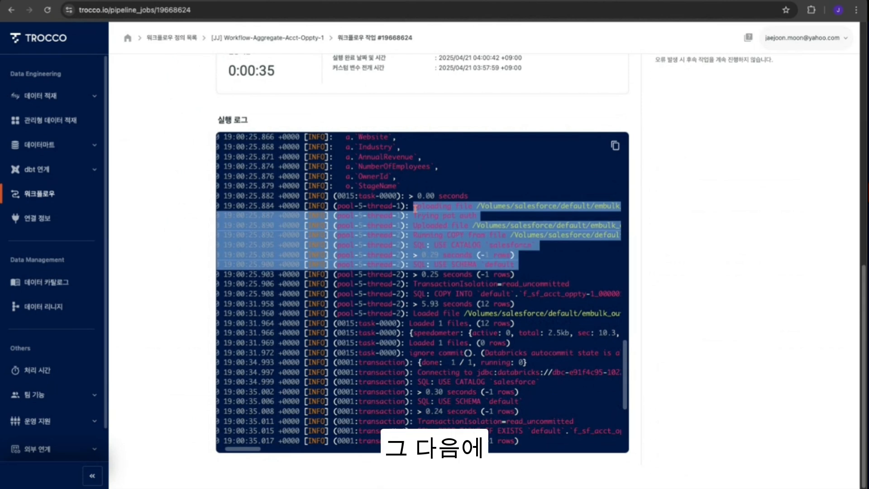
{"action": "scroll", "coordinate": [493, 347], "scroll_direction": "down", "scroll_amount": 5}
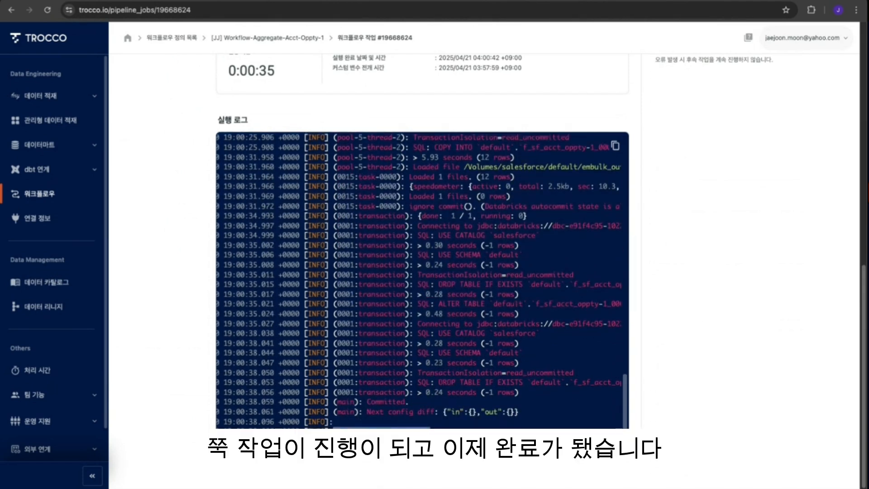
{"action": "scroll", "coordinate": [517, 427], "scroll_direction": "up", "scroll_amount": 1}
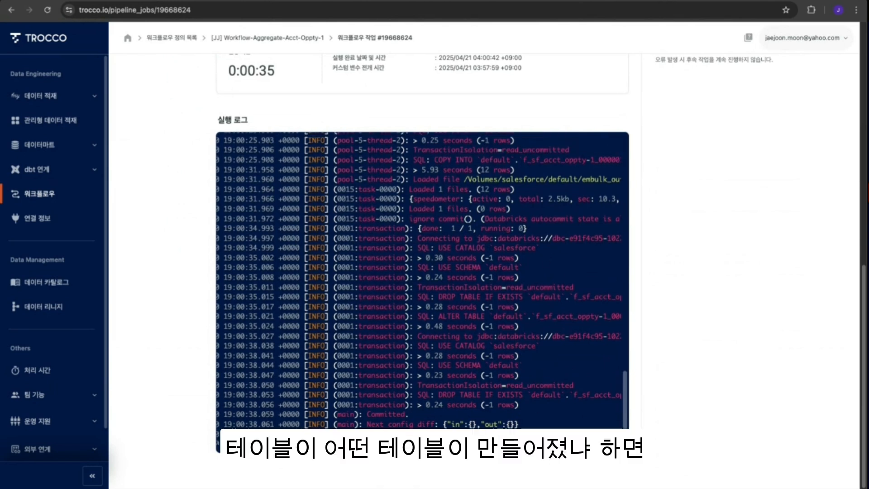
- Highlight the table names in the DROP TABLE and ALTER TABLE … RENAME TO statements near the end of the log
{"action": "left_click_drag", "start_coordinate": [236, 449], "coordinate": [257, 452]}
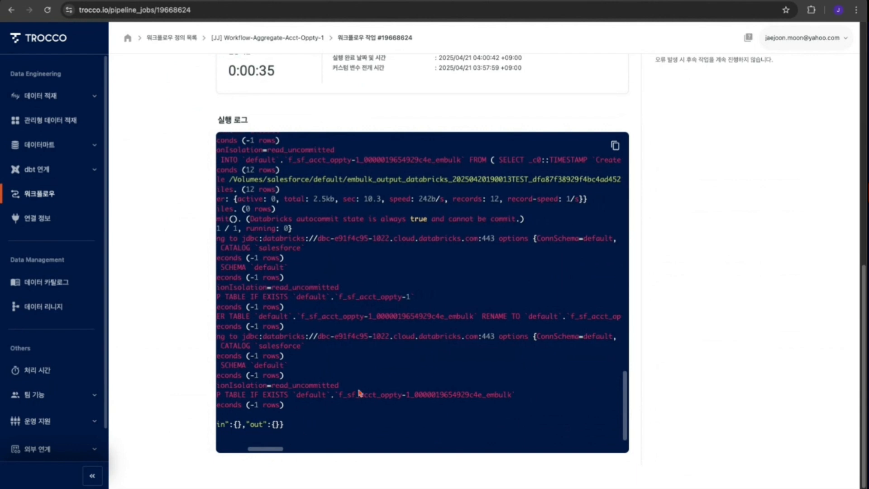
{"action": "left_click_drag", "start_coordinate": [339, 398], "coordinate": [512, 395]}
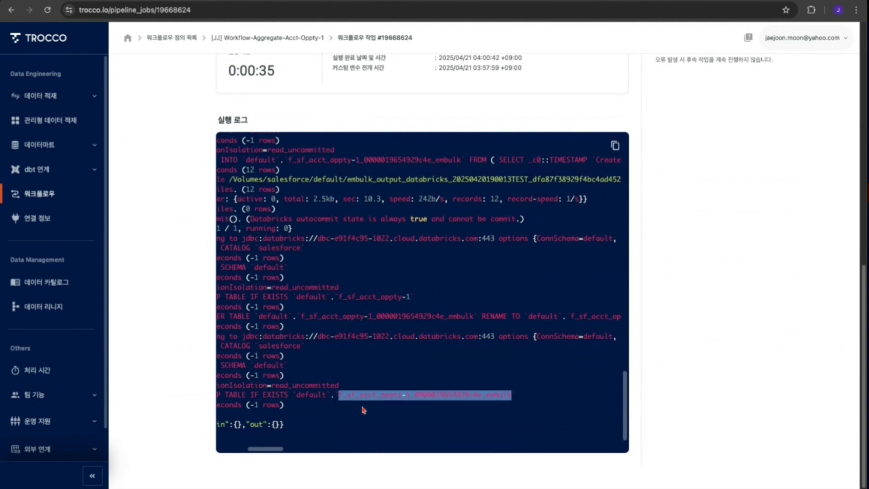
{"action": "scroll", "coordinate": [417, 362], "scroll_direction": "up", "scroll_amount": 3}
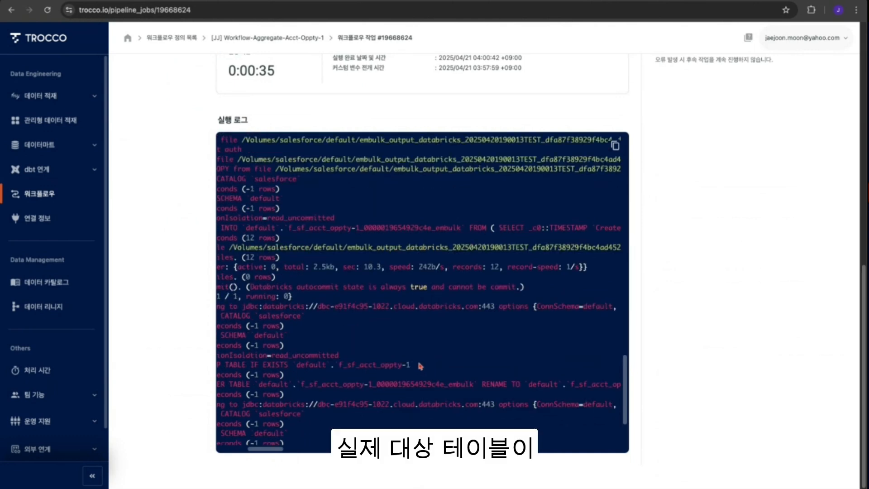
{"action": "scroll", "coordinate": [421, 362], "scroll_direction": "down", "scroll_amount": 2}
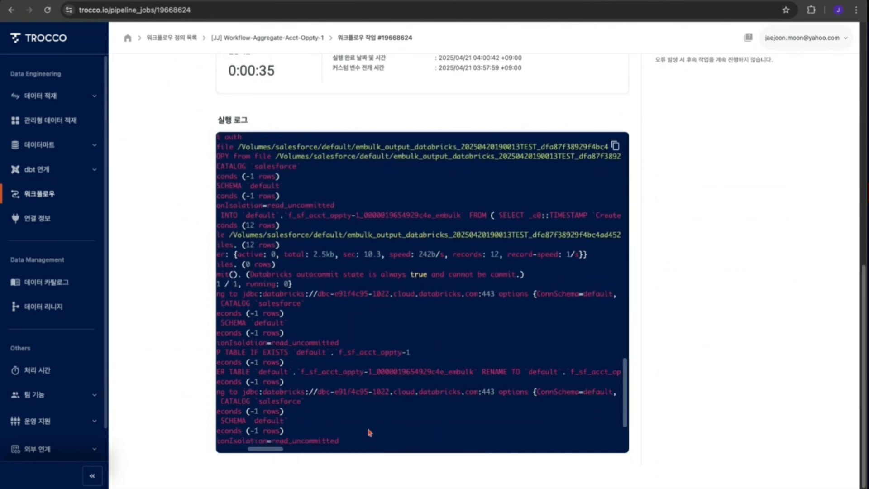
{"action": "left_click", "coordinate": [357, 335]}
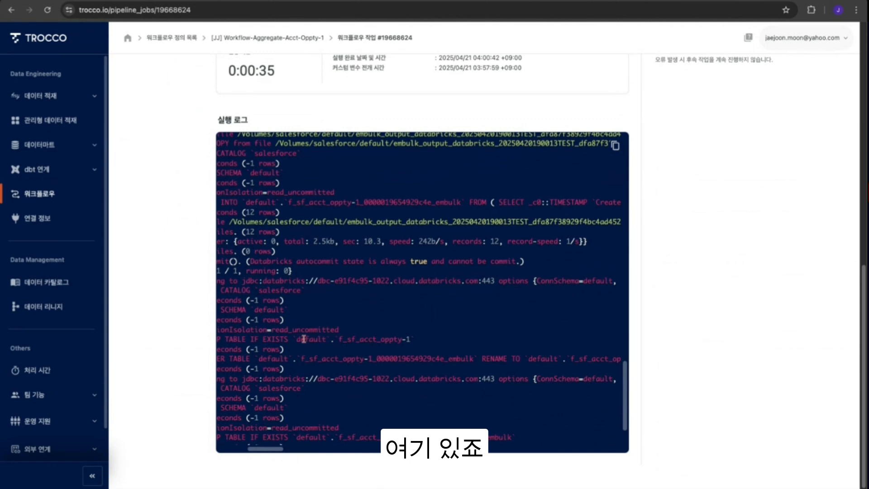
{"action": "left_click_drag", "start_coordinate": [341, 339], "coordinate": [410, 339]}
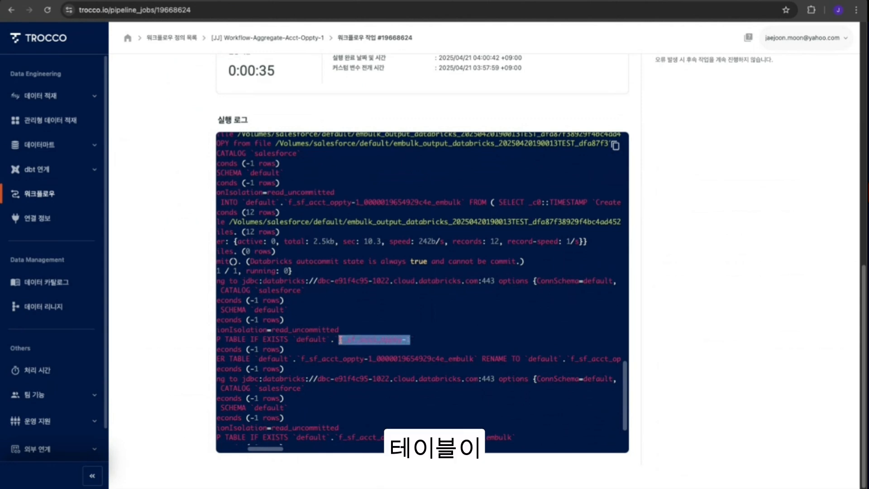
{"action": "scroll", "coordinate": [264, 454], "scroll_direction": "left", "scroll_amount": 5}
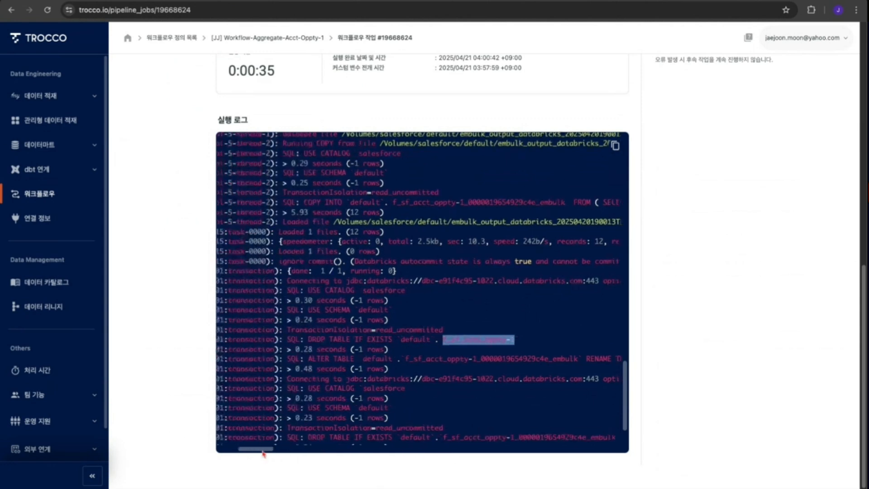
{"action": "left_click_drag", "start_coordinate": [325, 343], "coordinate": [526, 340]}
{"action": "left_click", "coordinate": [321, 358]}
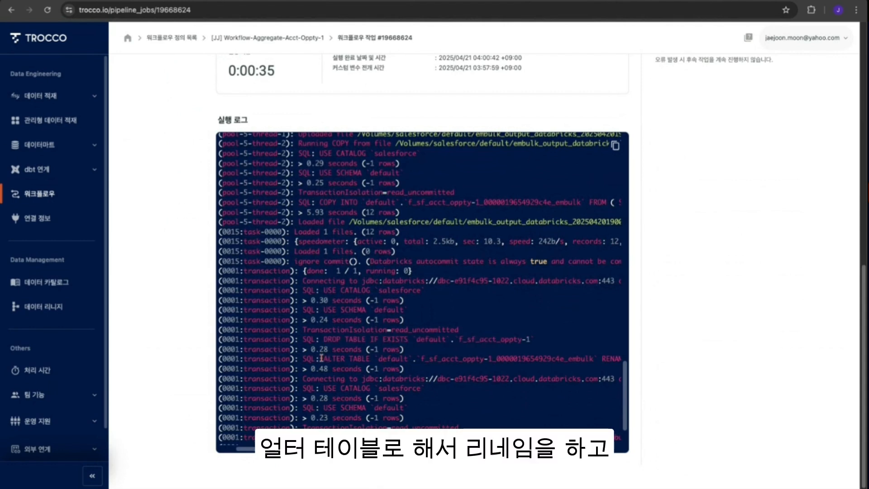
{"action": "scroll", "coordinate": [401, 358], "scroll_direction": "right", "scroll_amount": 5}
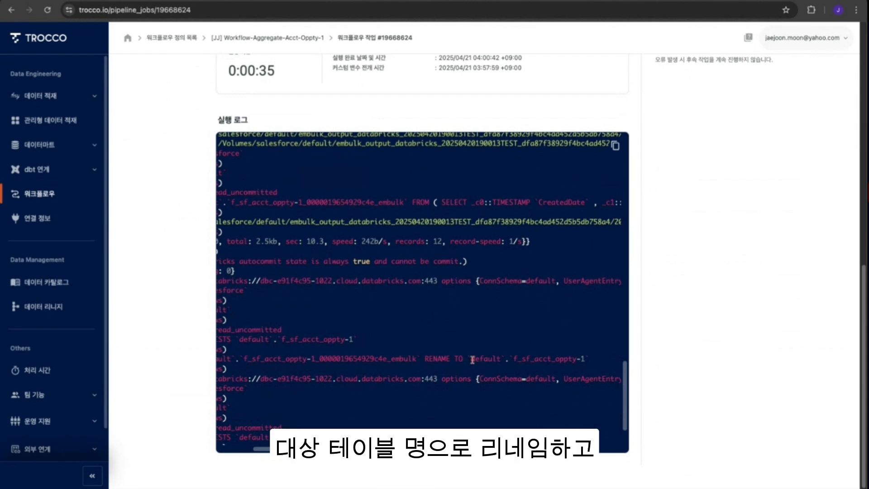
{"action": "left_click_drag", "start_coordinate": [471, 358], "coordinate": [591, 369]}
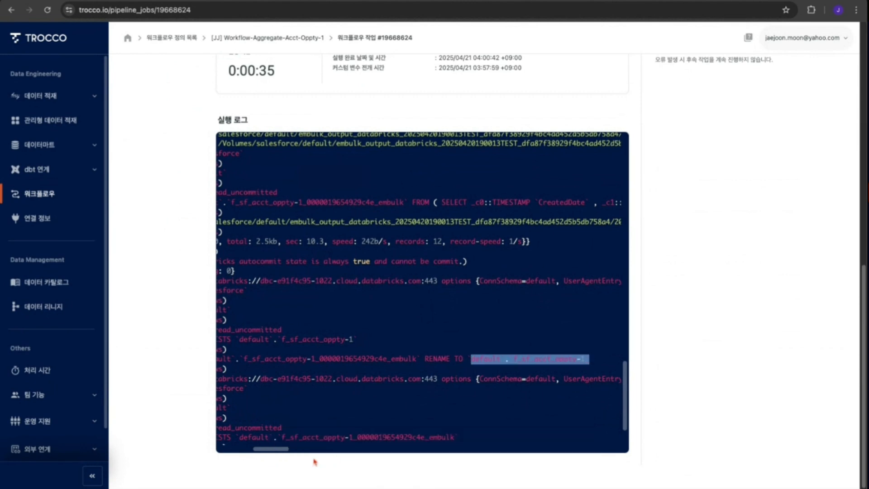
{"action": "scroll", "coordinate": [283, 450], "scroll_direction": "left", "scroll_amount": 10}
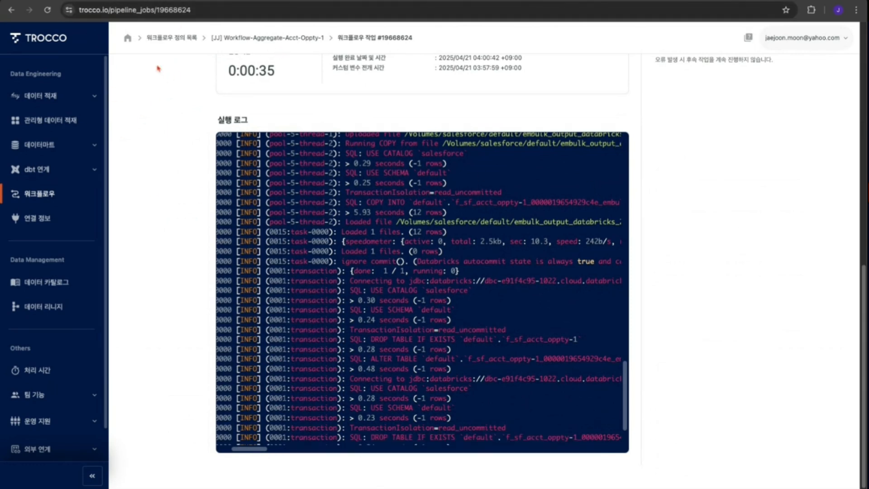
- Return to the Workflow-Aggregate-Acct-Oppty-1 definition page and review its change history and settings overview
{"action": "left_click", "coordinate": [276, 38]}
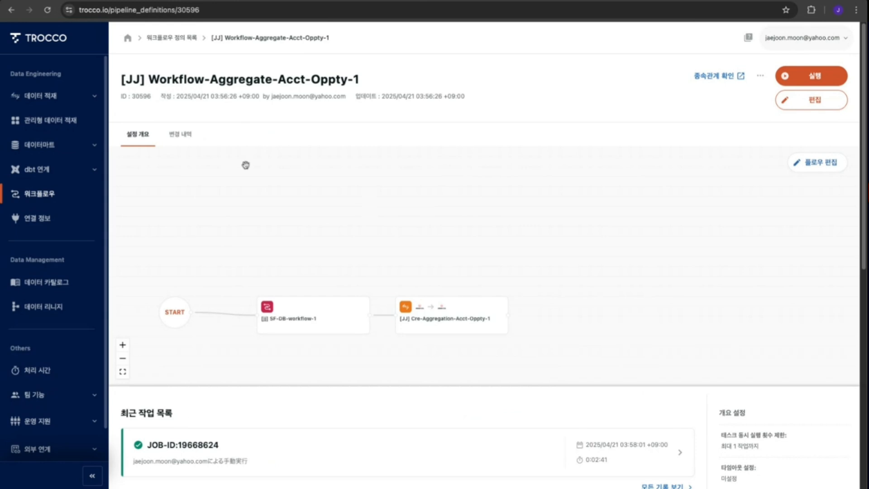
{"action": "left_click", "coordinate": [180, 135]}
{"action": "left_click", "coordinate": [139, 135]}
{"action": "scroll", "coordinate": [556, 269], "scroll_direction": "down", "scroll_amount": 3}
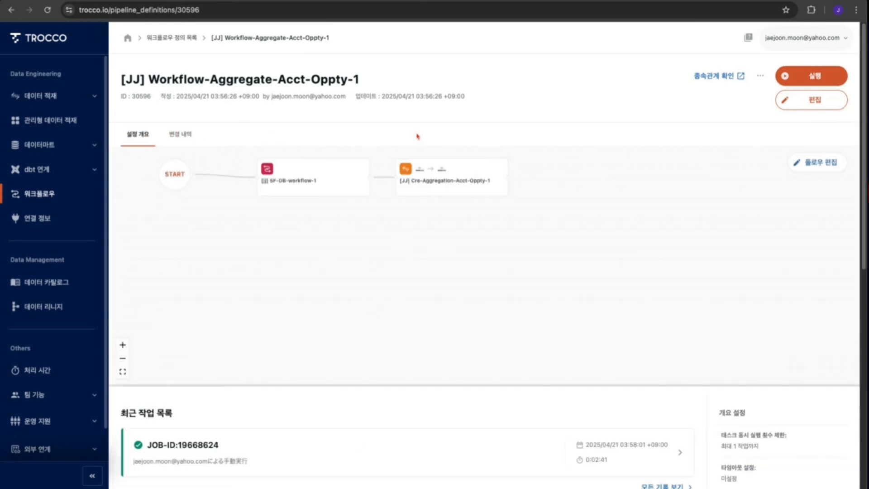
{"action": "left_click", "coordinate": [47, 10]}
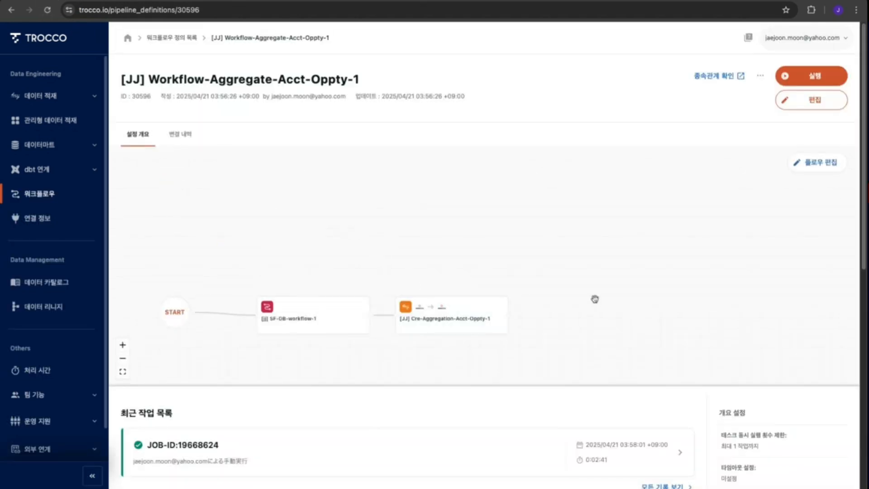
{"action": "scroll", "coordinate": [452, 413], "scroll_direction": "down", "scroll_amount": 3}
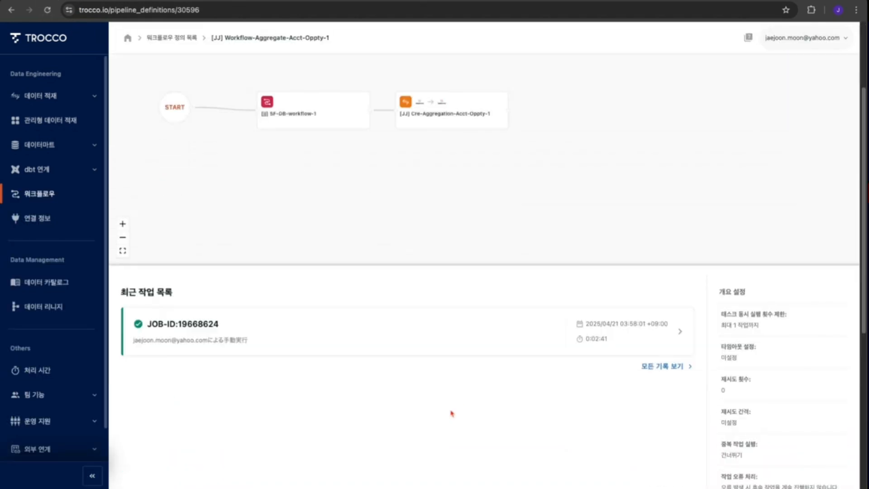
- Open the workflow run JOB-ID 19668624 and review its task list and the SF-DB-workflow-1 task details
{"action": "left_click", "coordinate": [279, 324]}
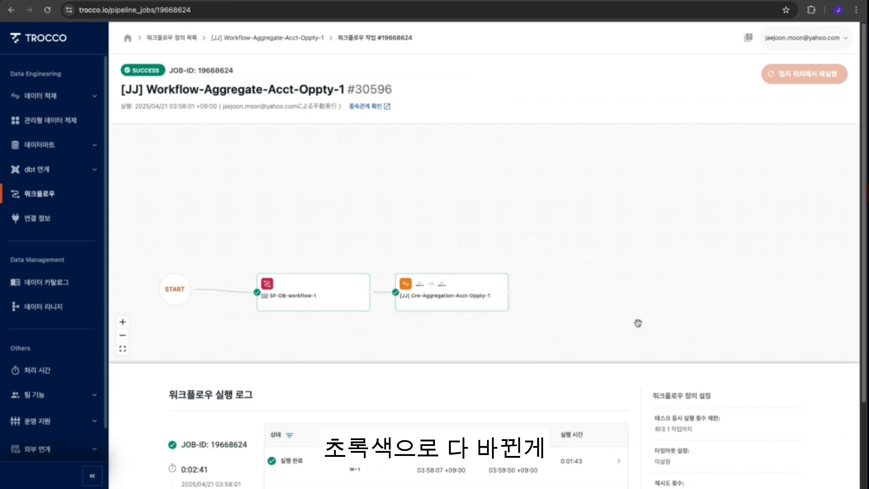
{"action": "scroll", "coordinate": [537, 394], "scroll_direction": "down", "scroll_amount": 3}
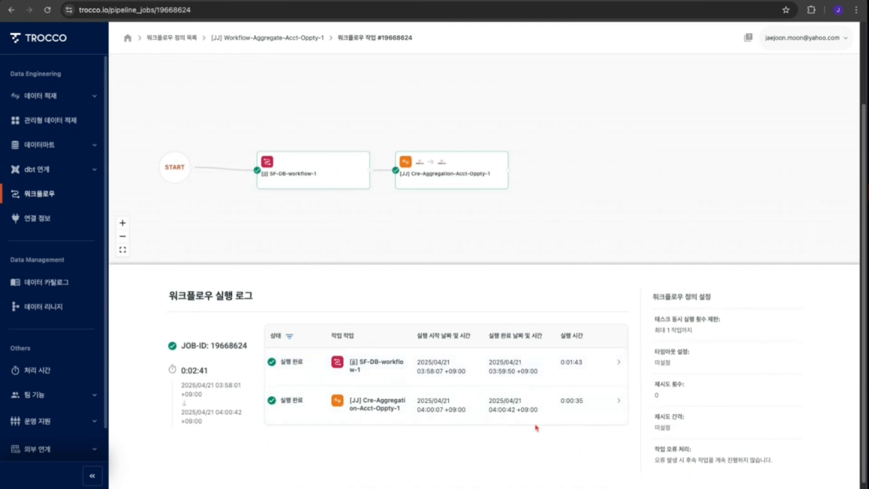
{"action": "left_click", "coordinate": [552, 371]}
{"action": "scroll", "coordinate": [491, 403], "scroll_direction": "down", "scroll_amount": 3}
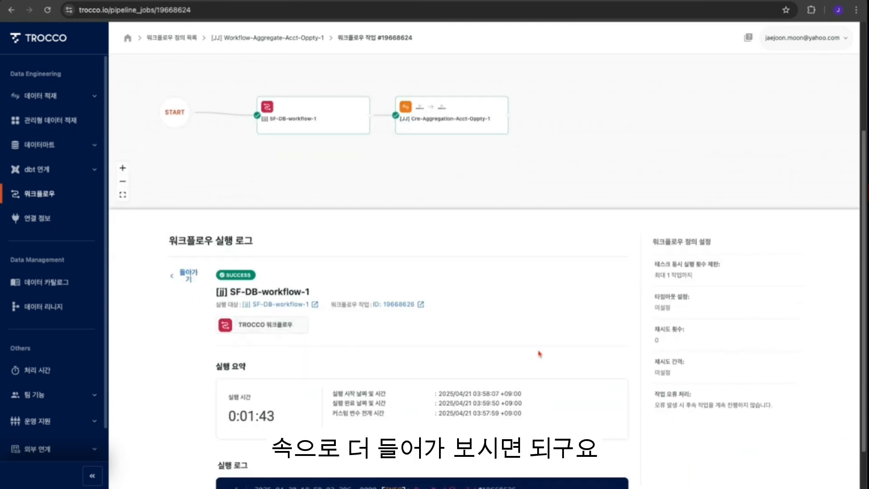
{"action": "scroll", "coordinate": [356, 216], "scroll_direction": "up", "scroll_amount": 2}
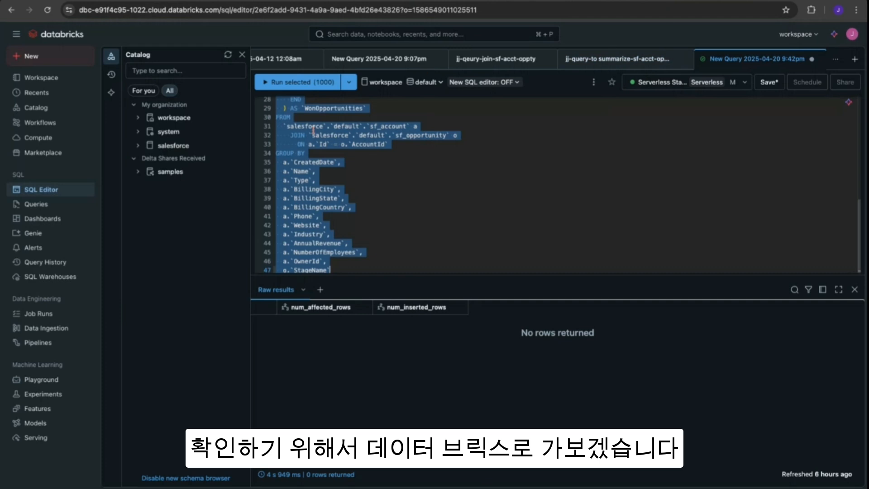
- Expand the salesforce catalog's default schema and open the f_sf_acct_oppty-1 table in Catalog Explorer
{"action": "left_click", "coordinate": [170, 147]}
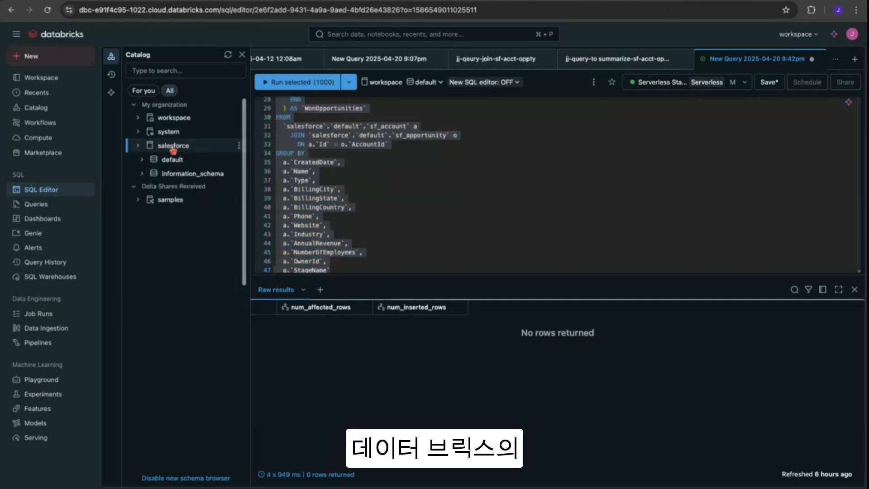
{"action": "left_click", "coordinate": [171, 163]}
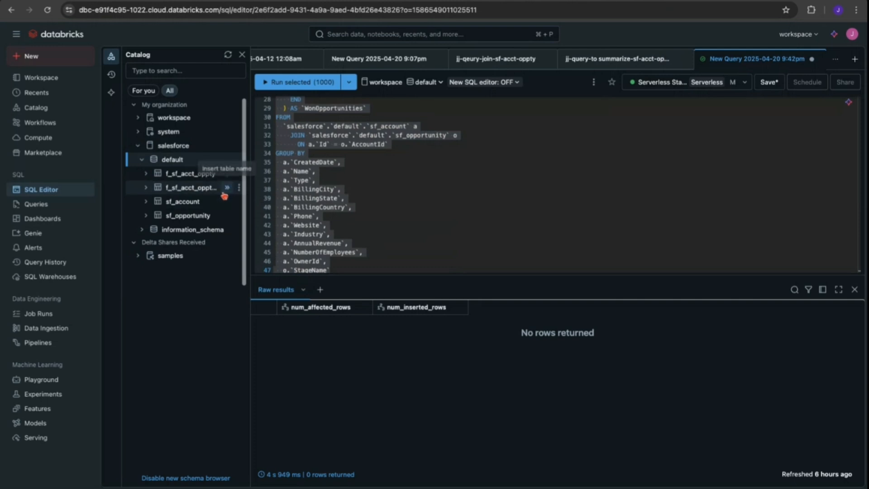
{"action": "left_click", "coordinate": [204, 188]}
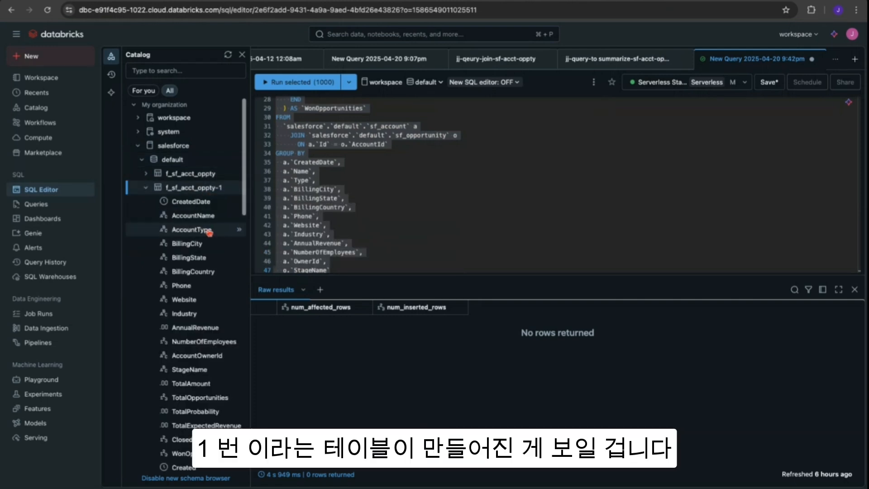
{"action": "right_click", "coordinate": [194, 189]}
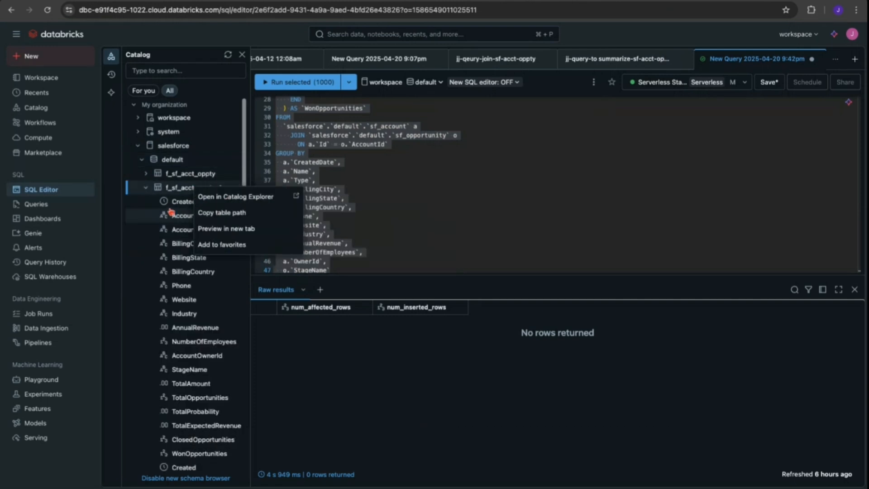
{"action": "left_click", "coordinate": [225, 197]}
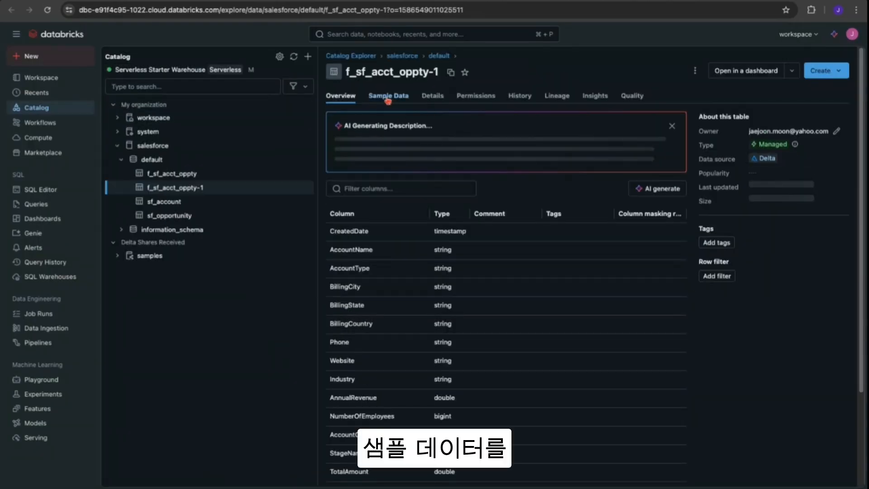
- Review the f_sf_acct_oppty-1 sample data, scrolling across the columns to the Created column and back
{"action": "left_click", "coordinate": [387, 97]}
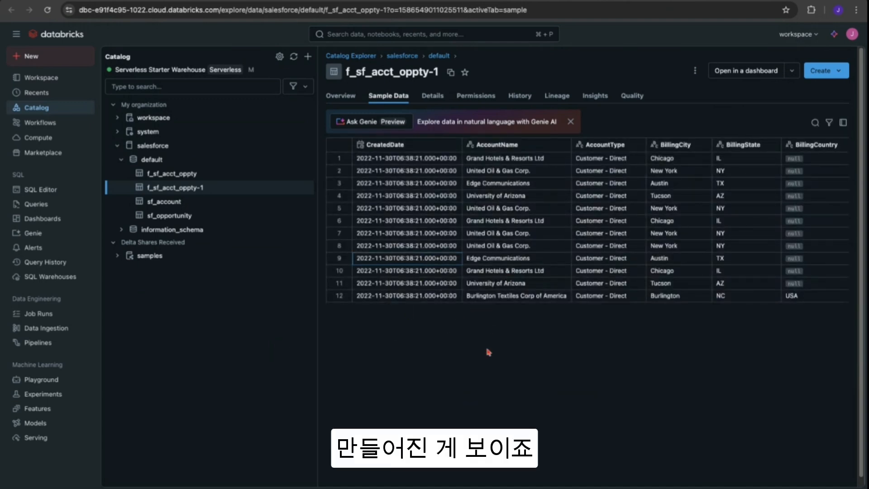
{"action": "scroll", "coordinate": [664, 390], "scroll_direction": "down", "scroll_amount": 1}
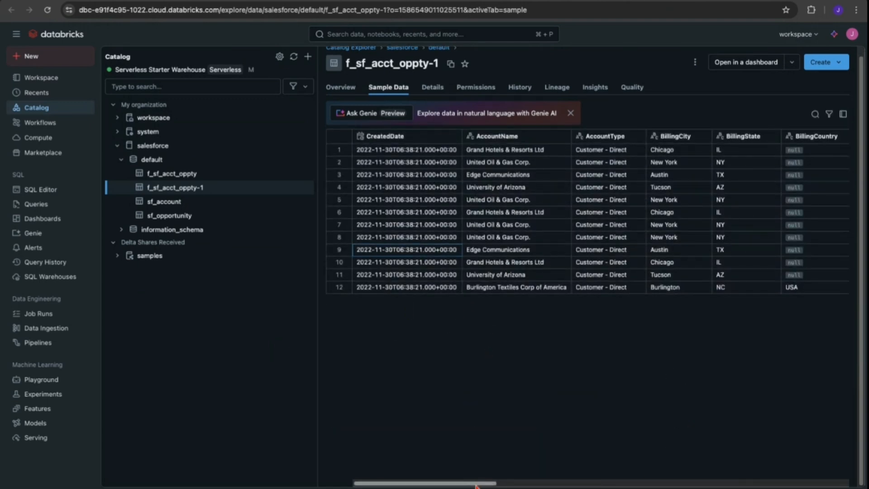
{"action": "scroll", "coordinate": [477, 484], "scroll_direction": "right", "scroll_amount": 5}
{"action": "scroll", "coordinate": [477, 484], "scroll_direction": "right", "scroll_amount": 10}
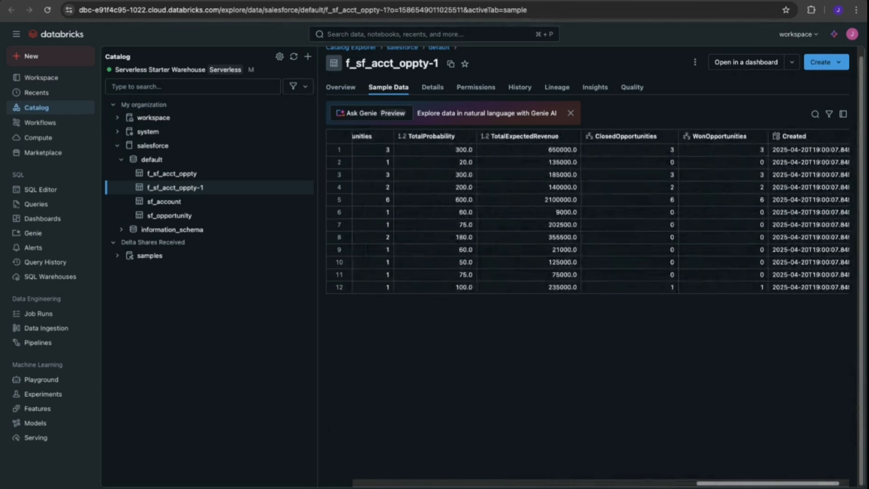
{"action": "left_click", "coordinate": [779, 137]}
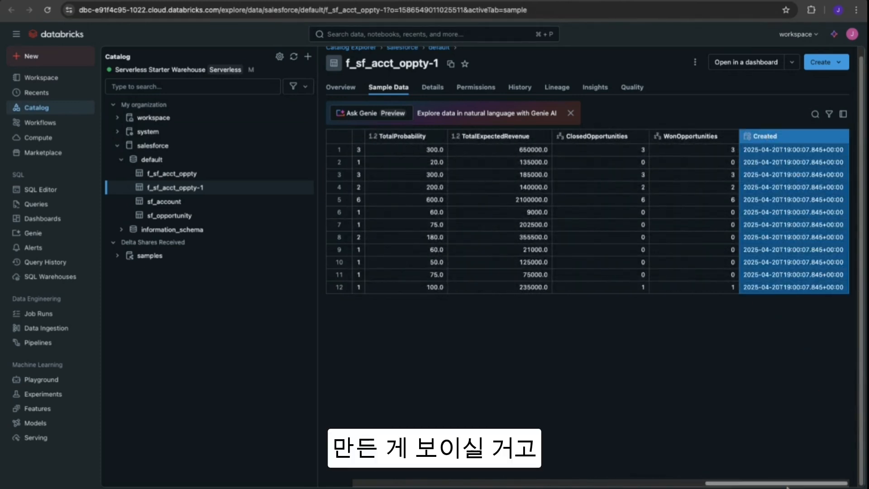
{"action": "scroll", "coordinate": [589, 213], "scroll_direction": "left", "scroll_amount": 15}
{"action": "scroll", "coordinate": [589, 213], "scroll_direction": "left", "scroll_amount": 2}
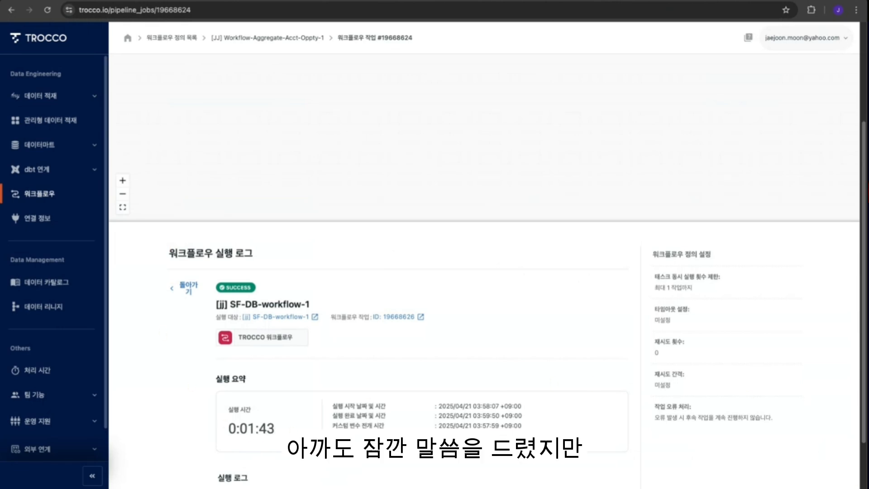
- Review the Workflow-Aggregate-Acct-Oppty-1 task flow, then open the managed data transfer settings list
{"action": "left_click", "coordinate": [49, 198]}
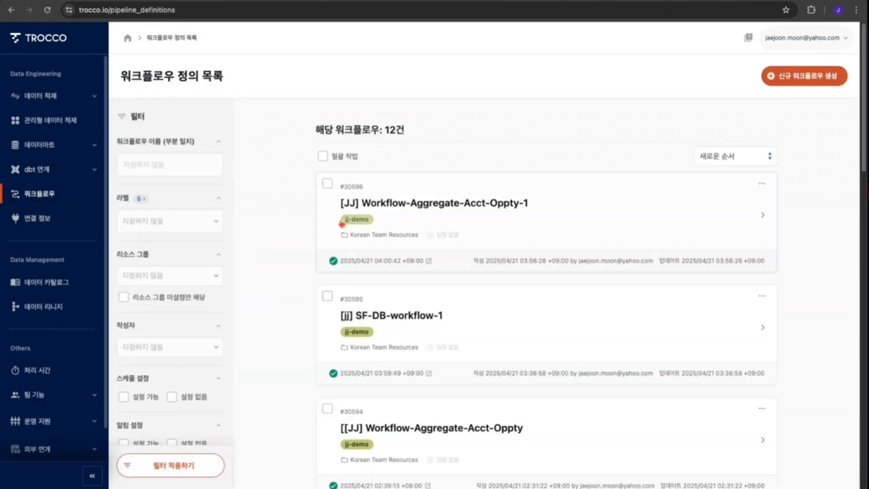
{"action": "left_click", "coordinate": [459, 204]}
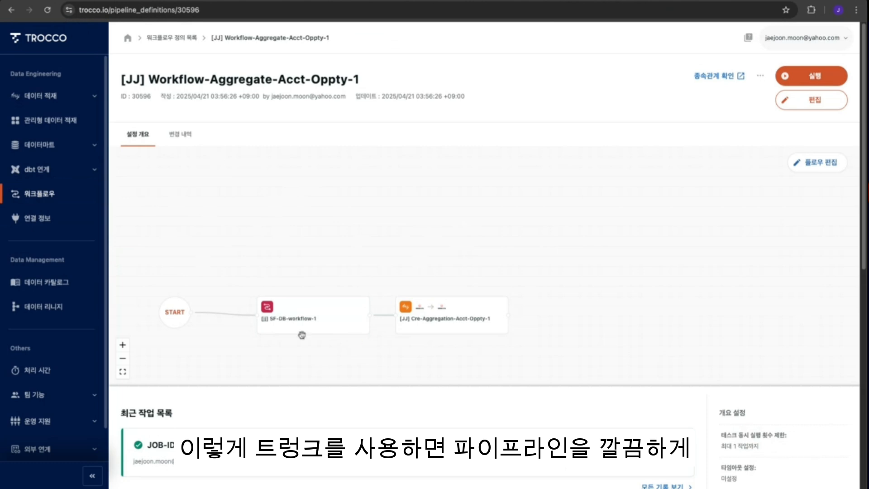
{"action": "left_click", "coordinate": [333, 313]}
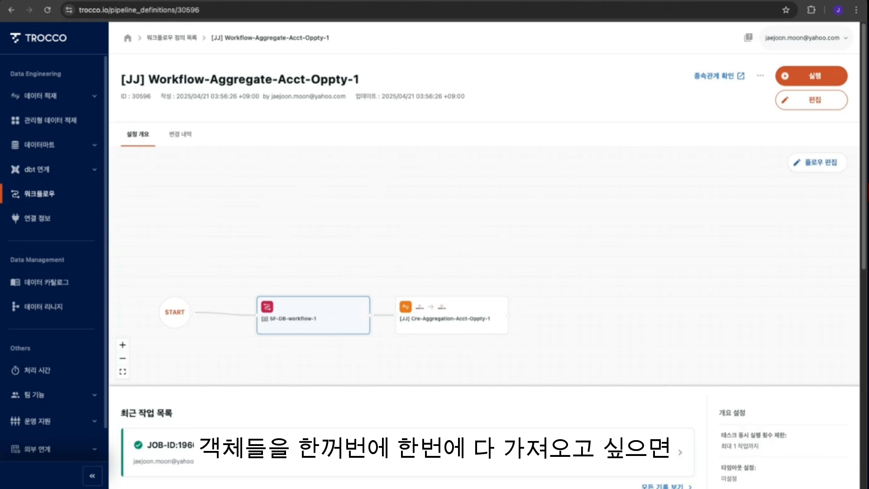
{"action": "left_click", "coordinate": [75, 124]}
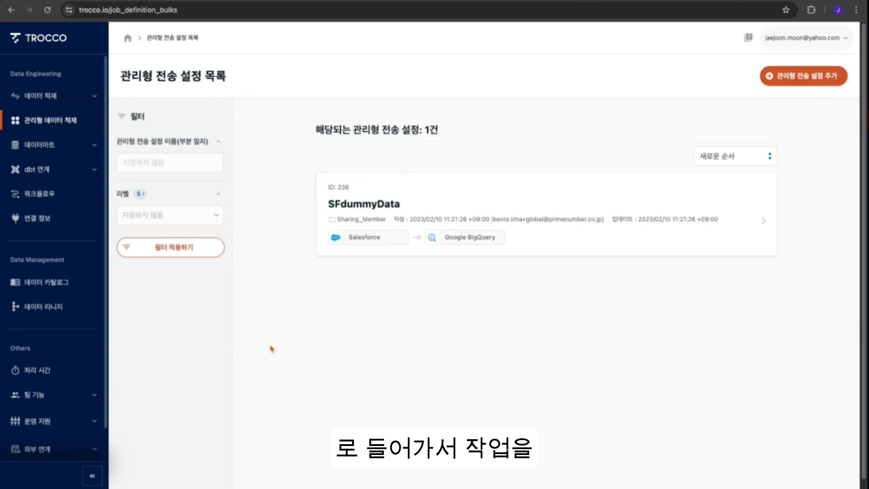